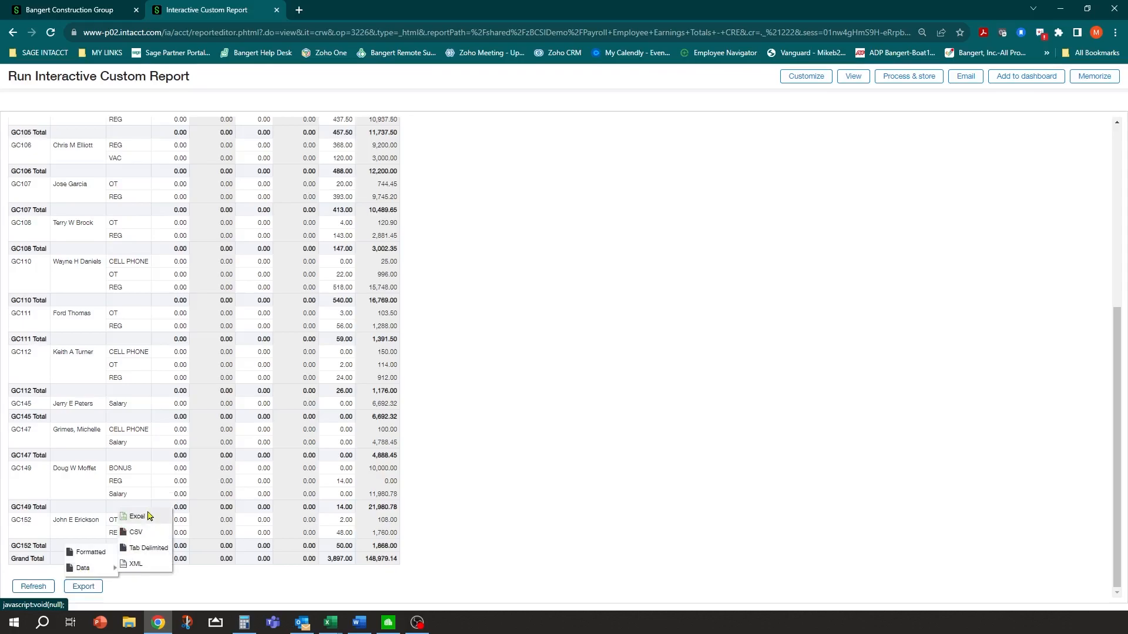
Close the Export format menu without exporting and scroll the earnings report back toward the top
{"action": "mouse_move", "coordinate": [97, 553]}
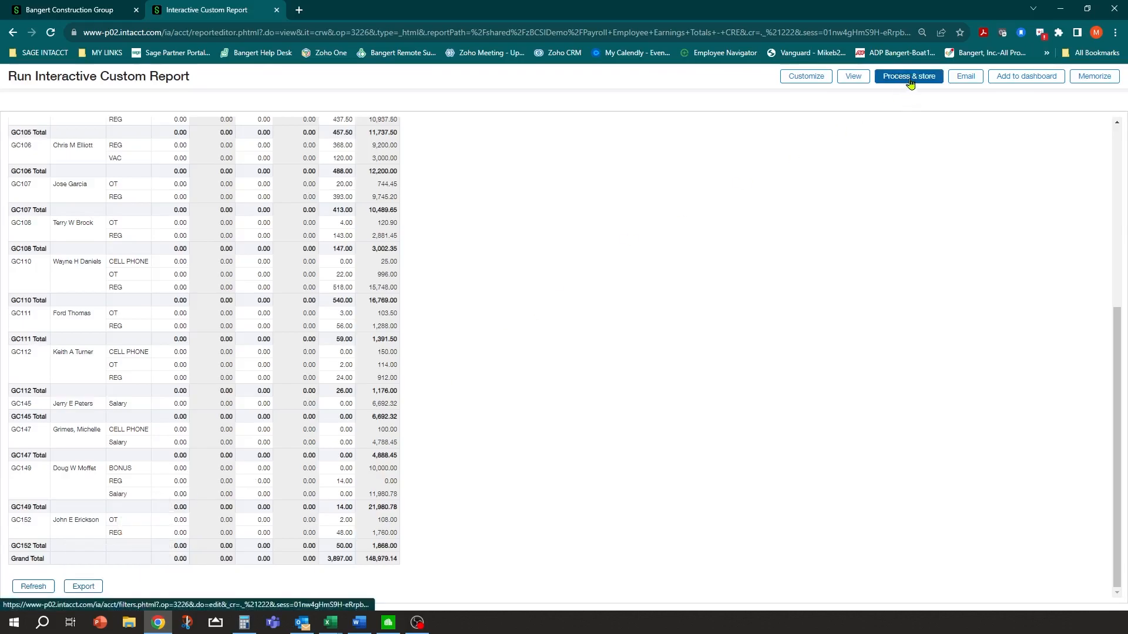
{"action": "scroll", "coordinate": [501, 199], "scroll_direction": "up", "scroll_amount": 4}
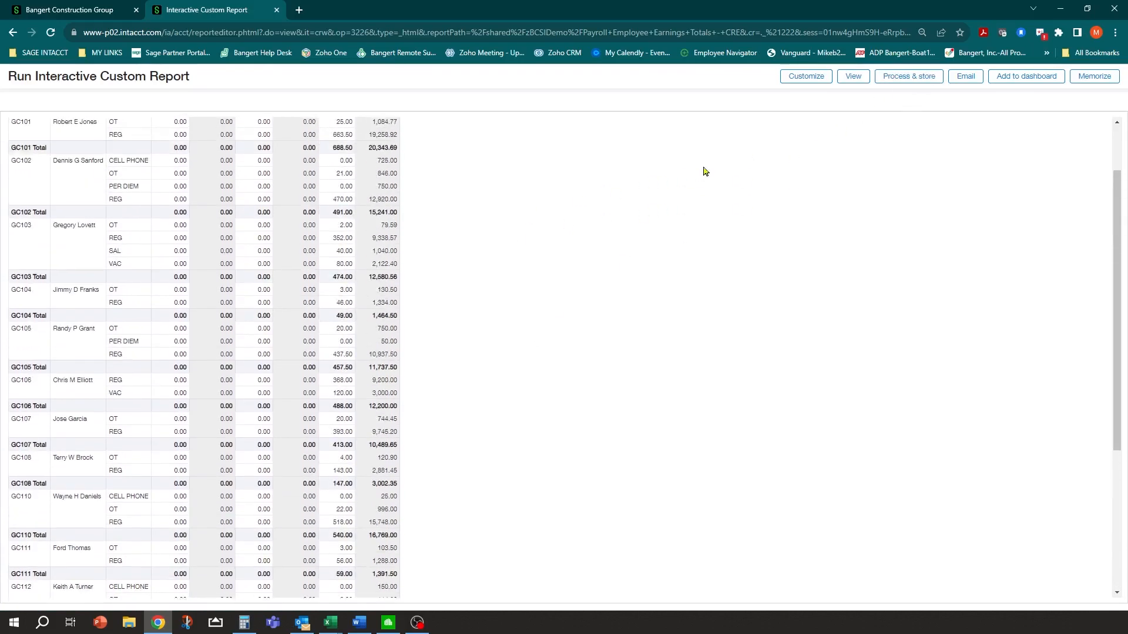
Process and store the earnings report as a Printable report named 'YTD Earnings 2023'
{"action": "left_click", "coordinate": [893, 82]}
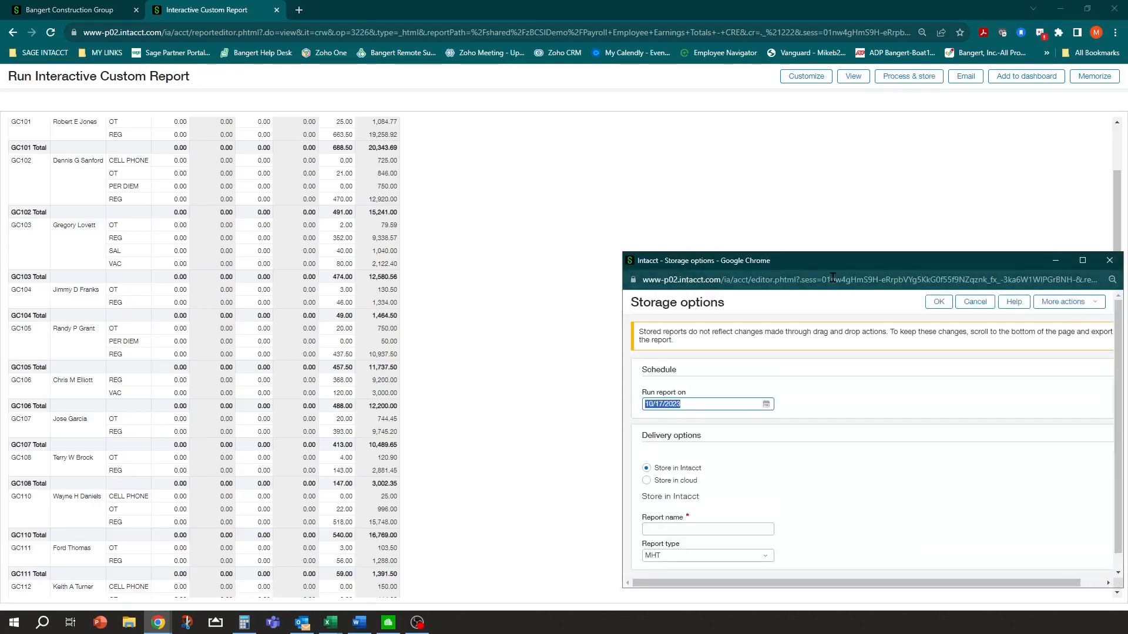
{"action": "left_click_drag", "start_coordinate": [849, 263], "coordinate": [704, 199]}
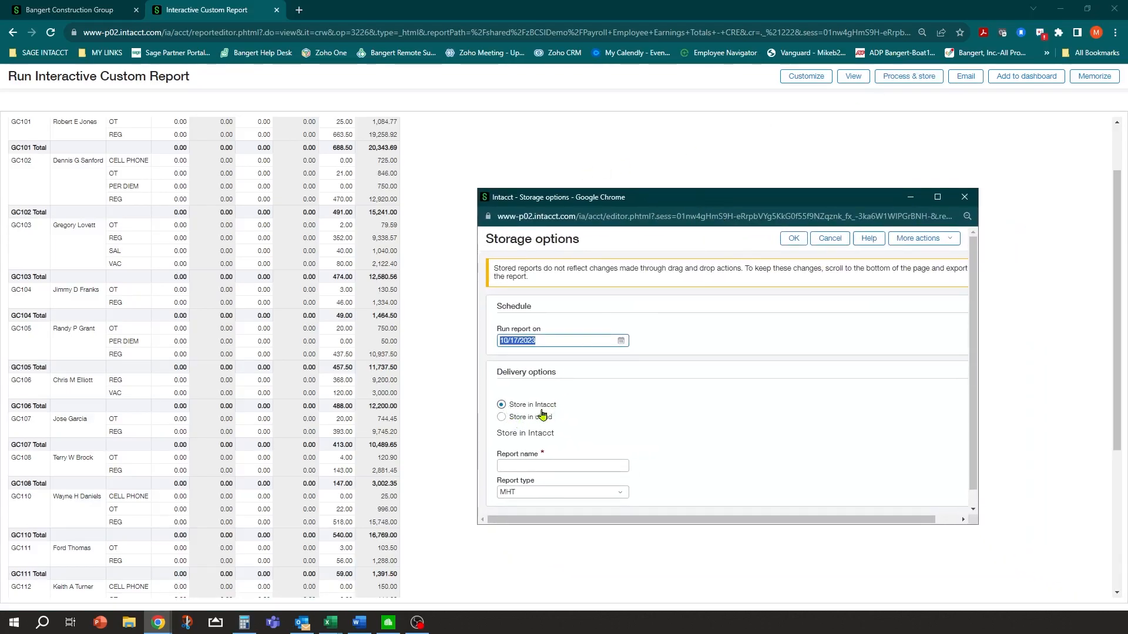
{"action": "left_click", "coordinate": [537, 465]}
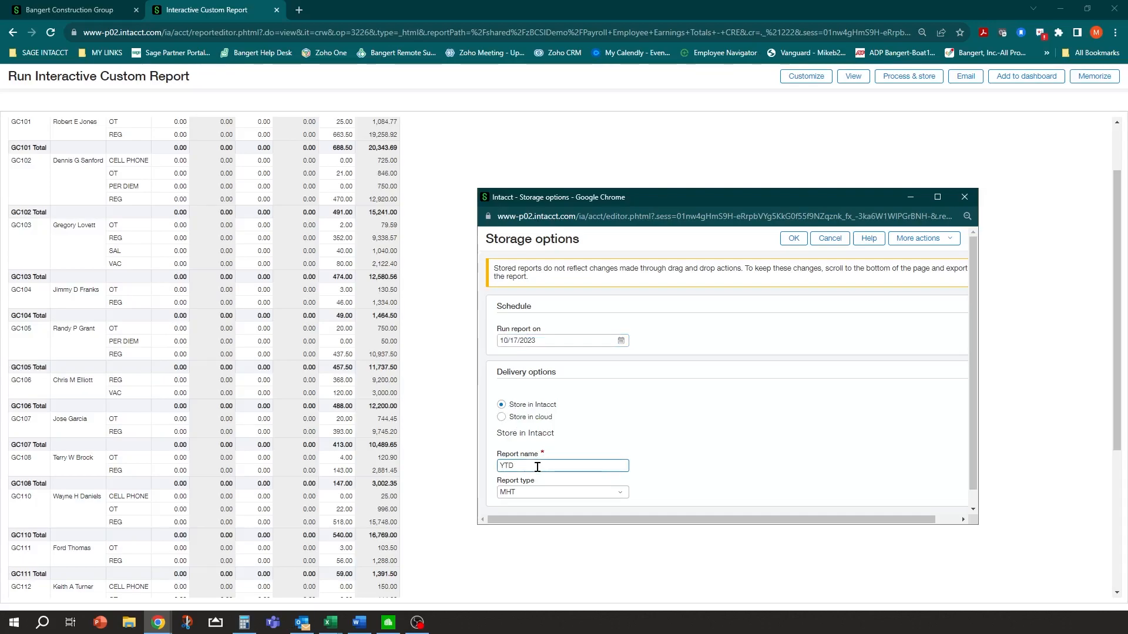
{"action": "key", "text": "BackSpace"}
{"action": "key", "text": "BackSpace"}
{"action": "key", "text": "BackSpace"}
{"action": "left_click", "coordinate": [620, 493]}
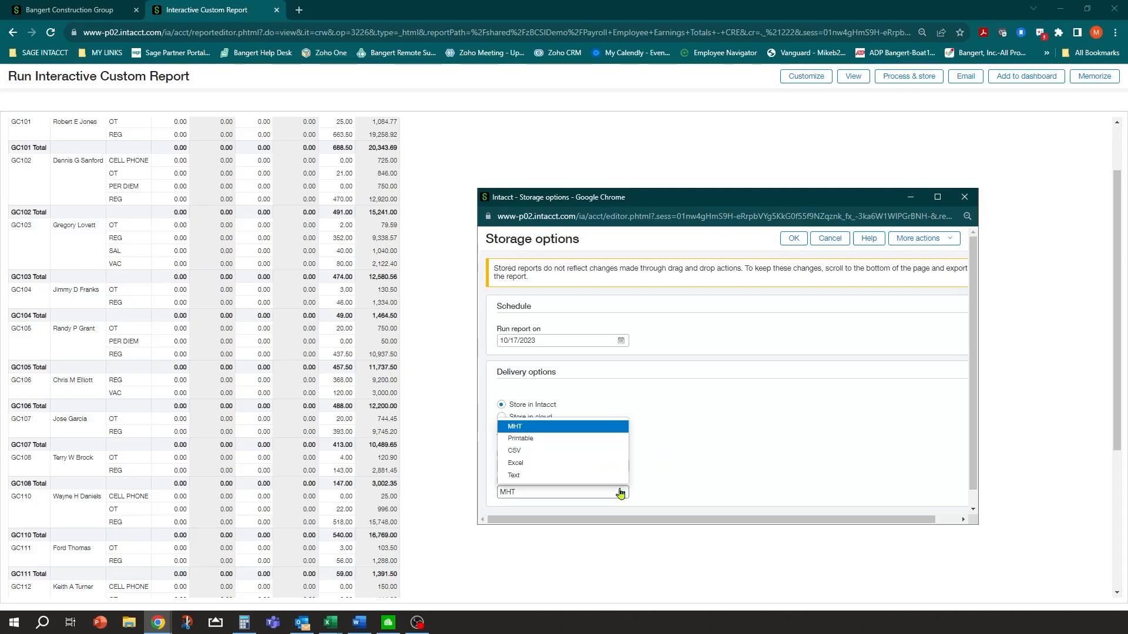
{"action": "left_click", "coordinate": [538, 441]}
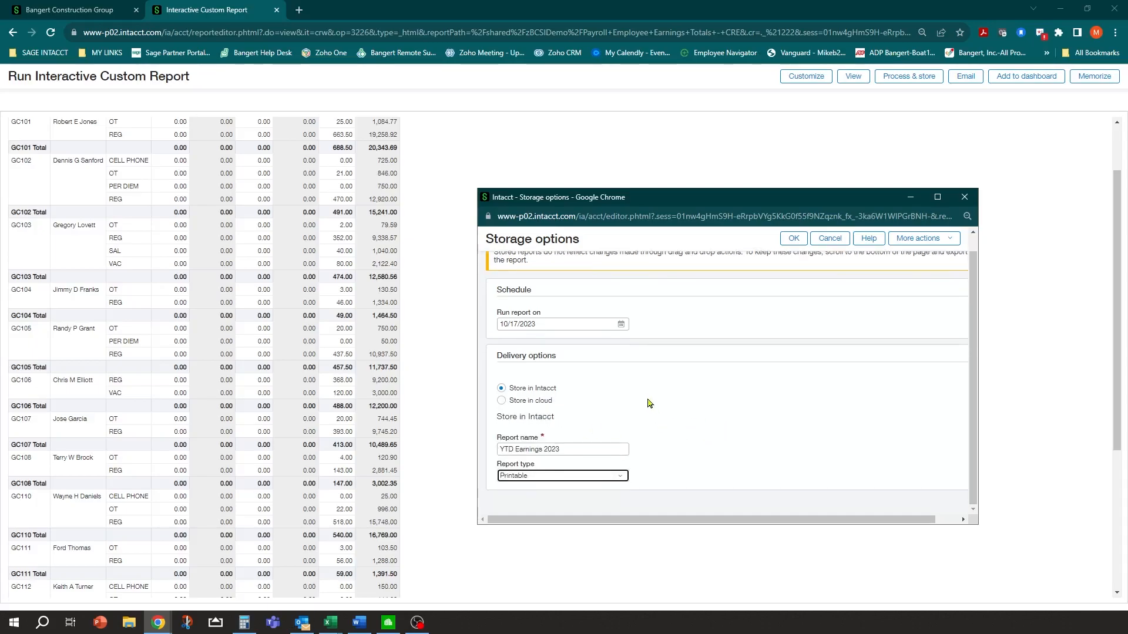
{"action": "left_click", "coordinate": [793, 240]}
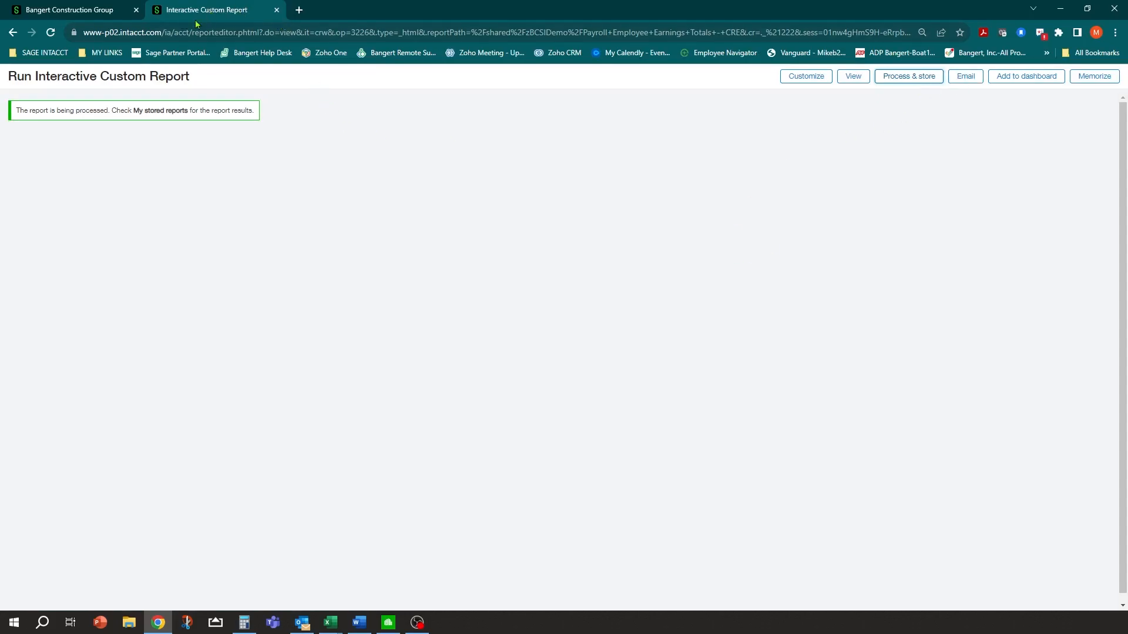
Go back to the Interactive Custom Reports list and show page 3 of payroll reports
{"action": "left_click", "coordinate": [12, 33]}
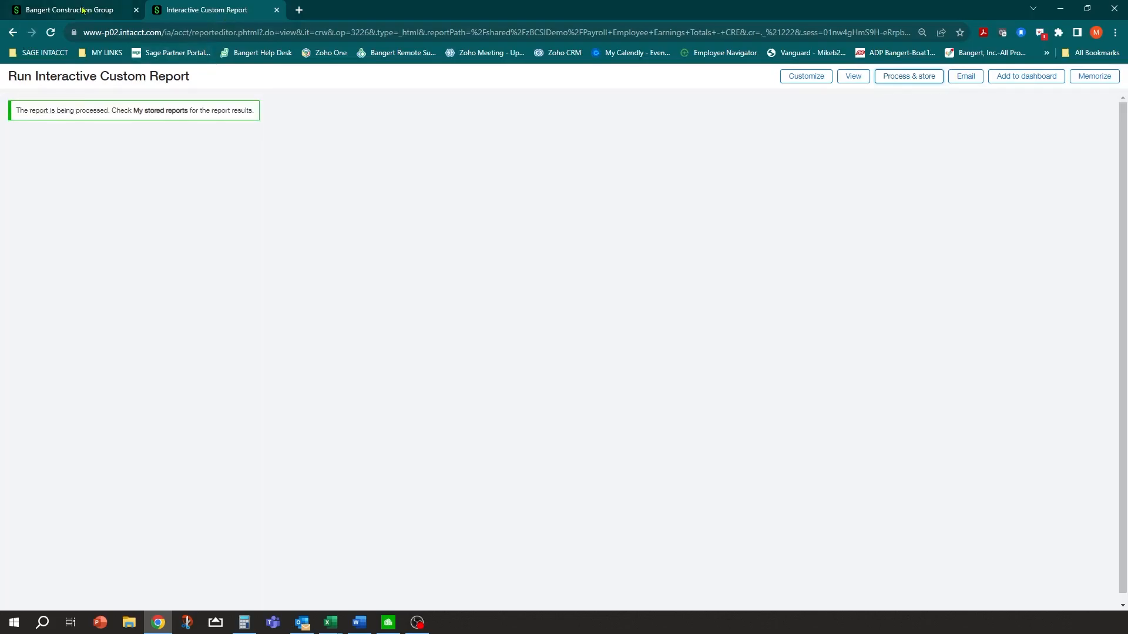
{"action": "left_click", "coordinate": [84, 10]}
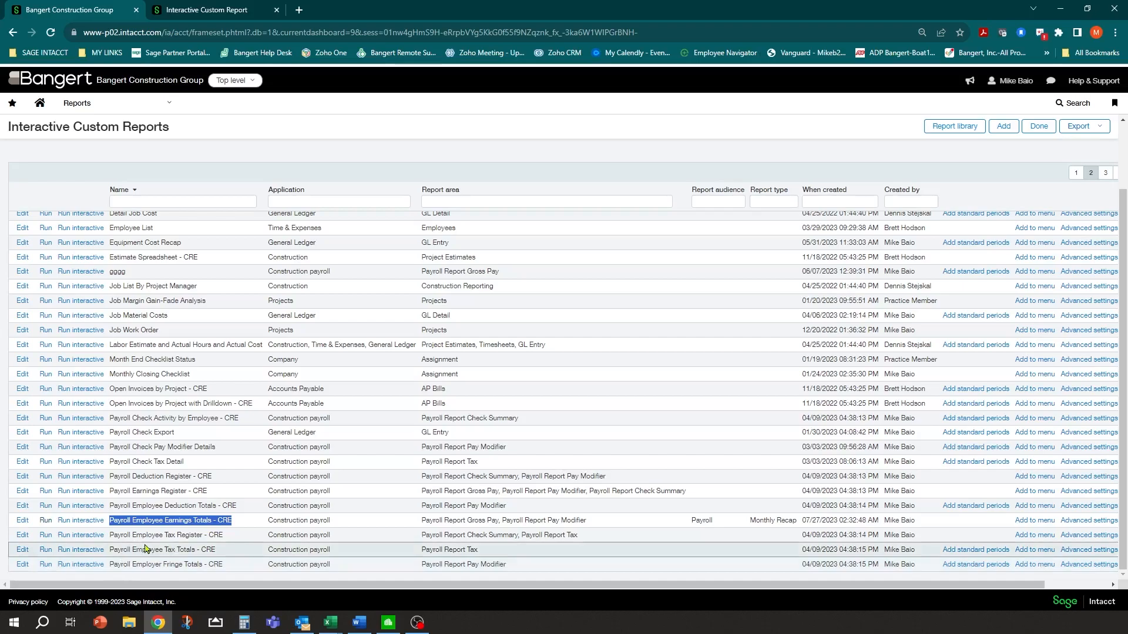
{"action": "left_click", "coordinate": [1104, 173]}
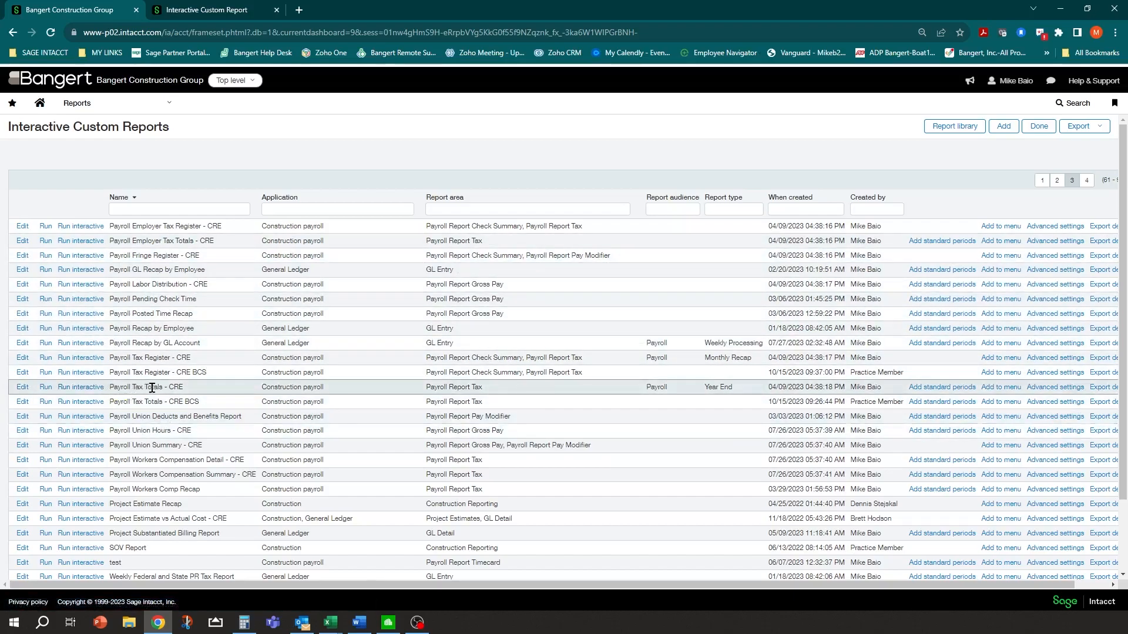
Run Payroll Tax Totals - CRE for approved checks, review the tax totals, then close it
{"action": "left_click", "coordinate": [46, 388]}
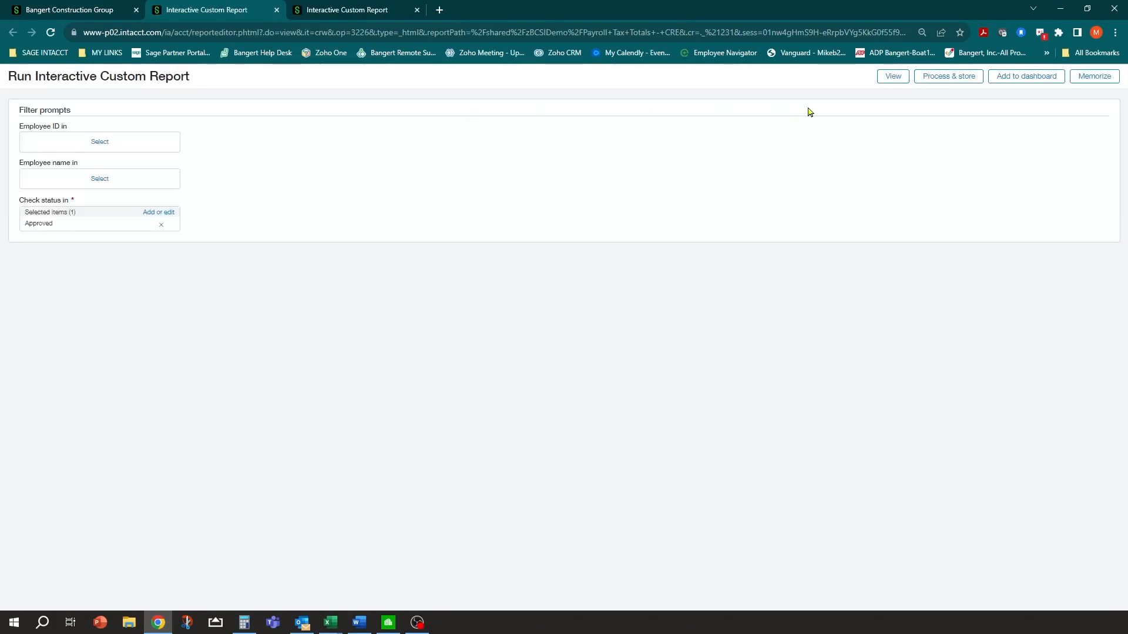
{"action": "left_click", "coordinate": [886, 79]}
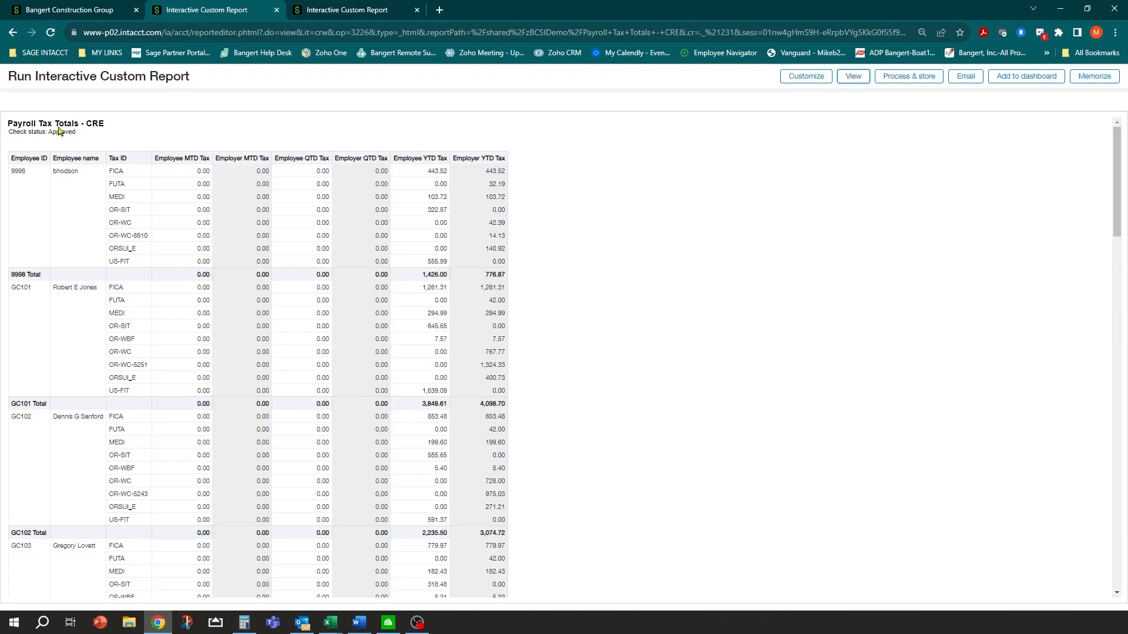
{"action": "left_click", "coordinate": [276, 10]}
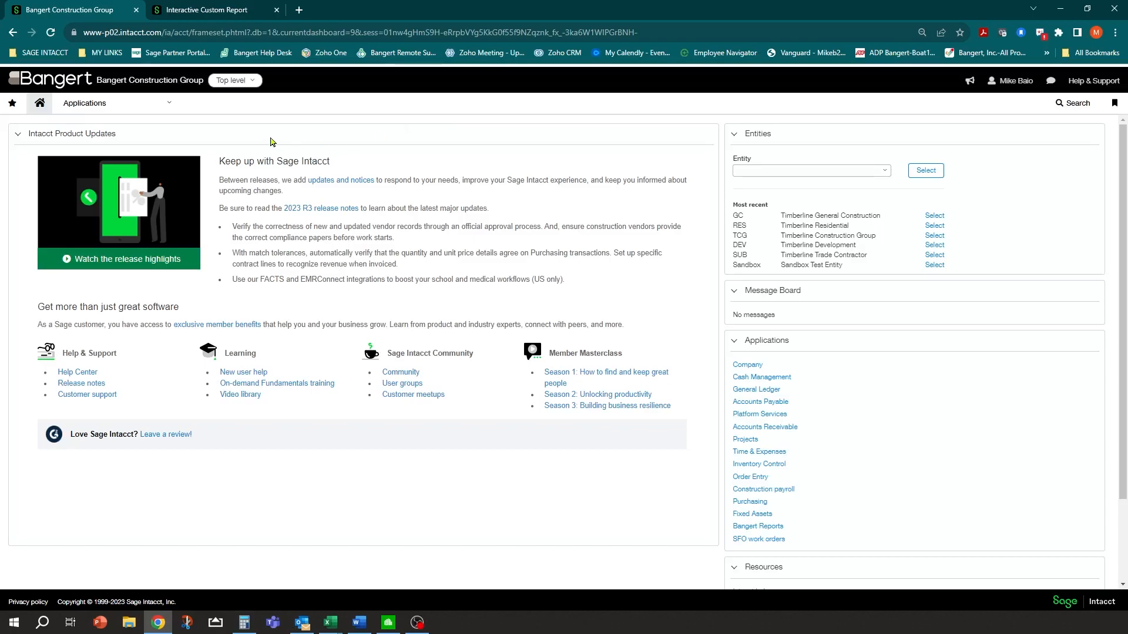
Switch to the GC--Timberline General Construction entity and open its Time & Expenses Employees list
{"action": "left_click", "coordinate": [167, 108]}
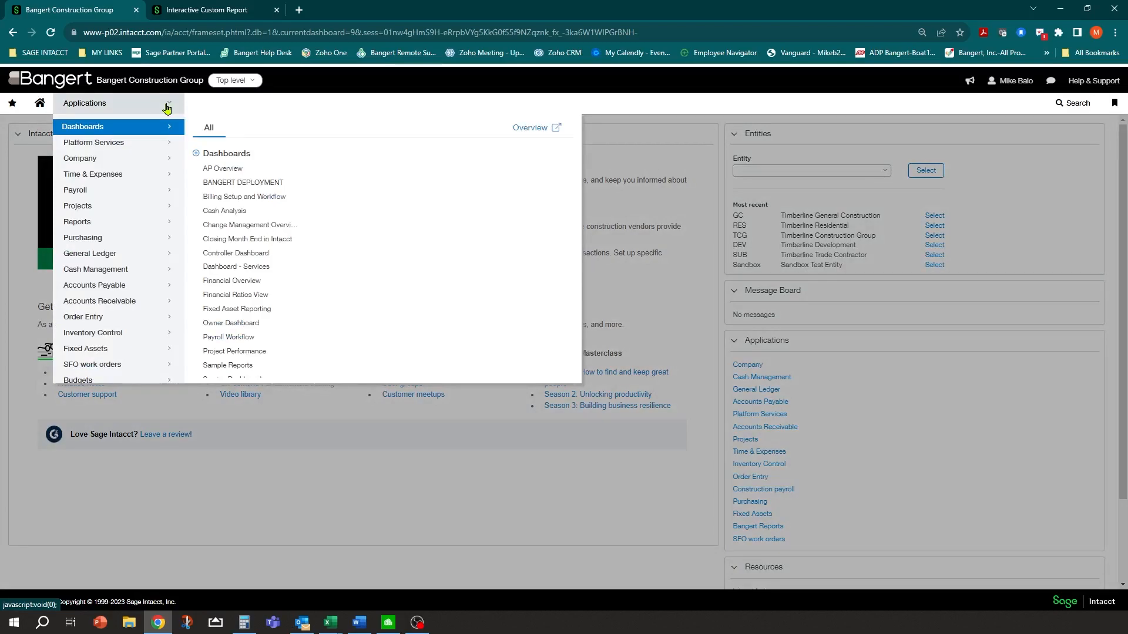
{"action": "left_click", "coordinate": [100, 176]}
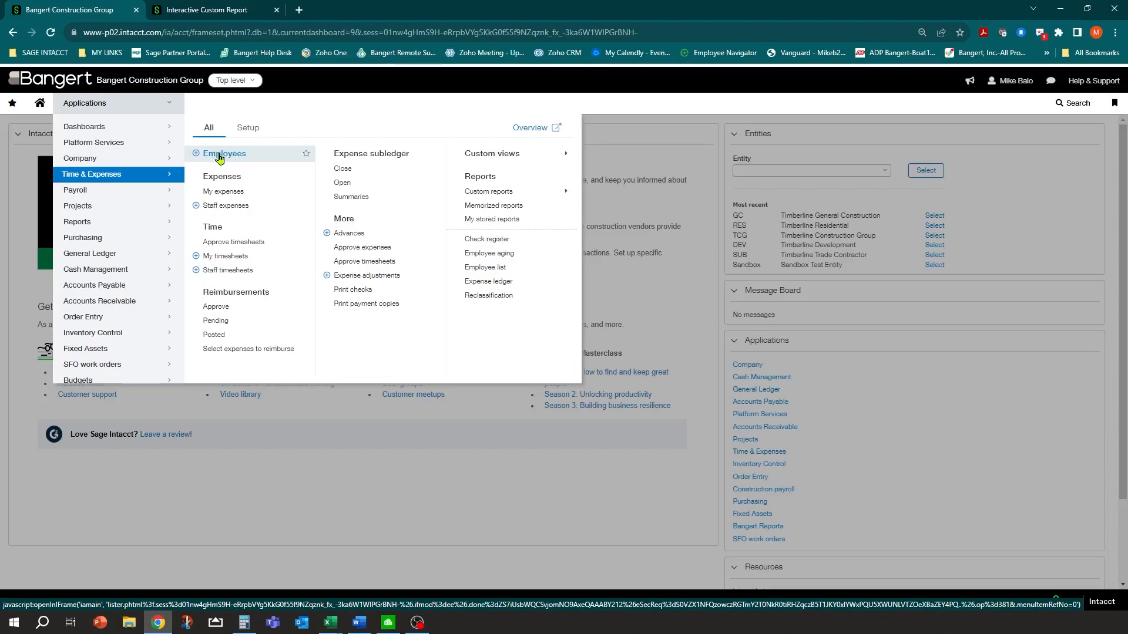
{"action": "left_click", "coordinate": [231, 81]}
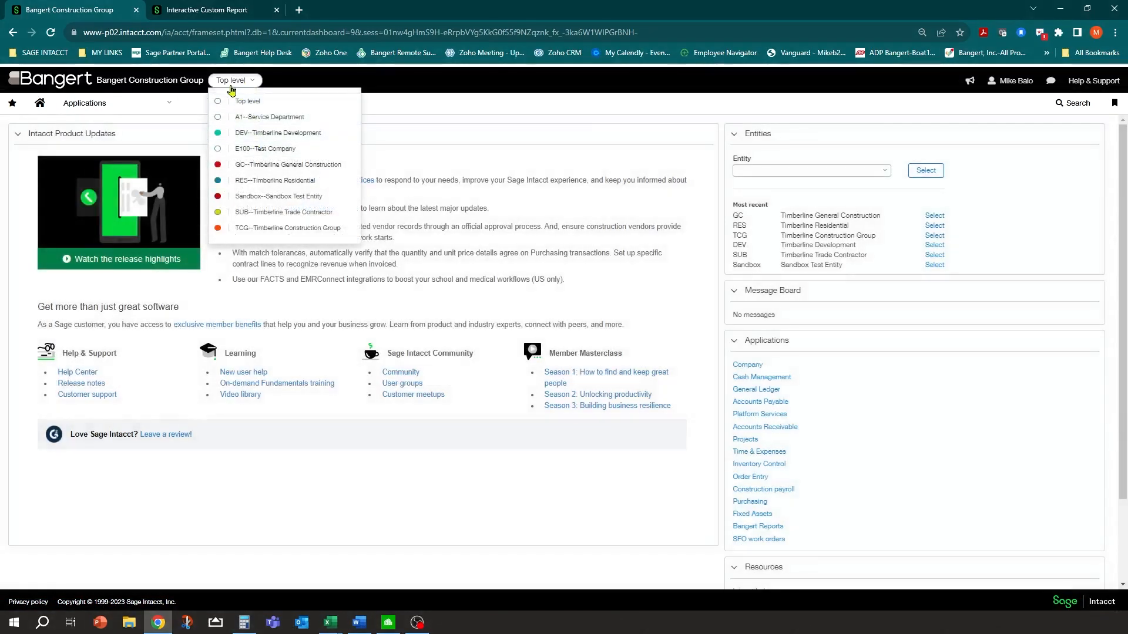
{"action": "left_click", "coordinate": [257, 166]}
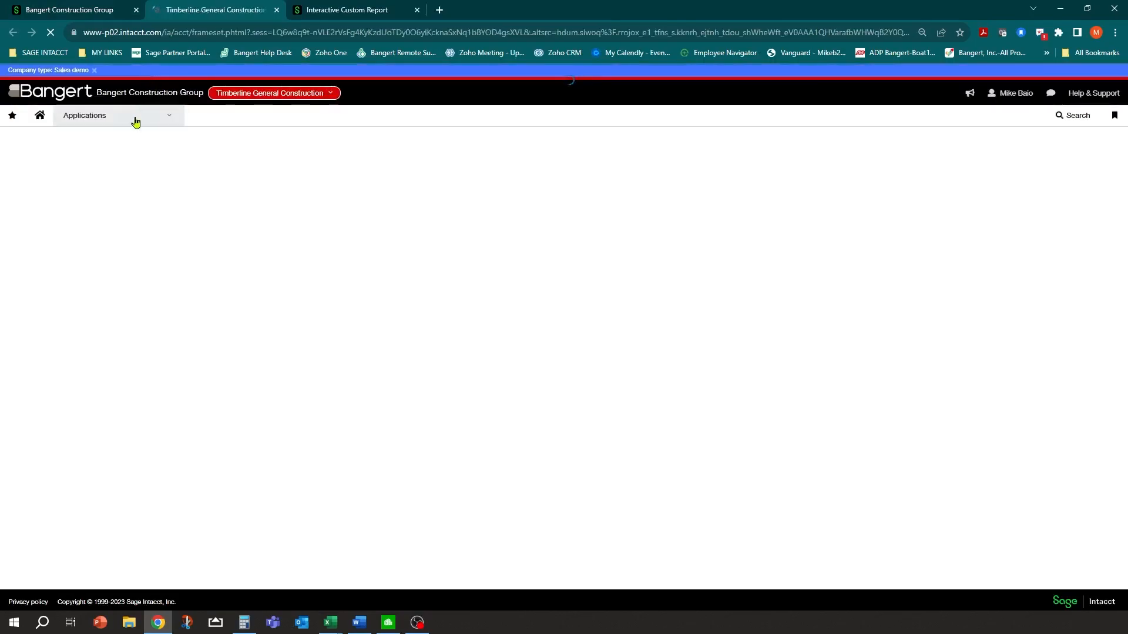
{"action": "mouse_move", "coordinate": [135, 120]}
{"action": "mouse_move", "coordinate": [123, 175]}
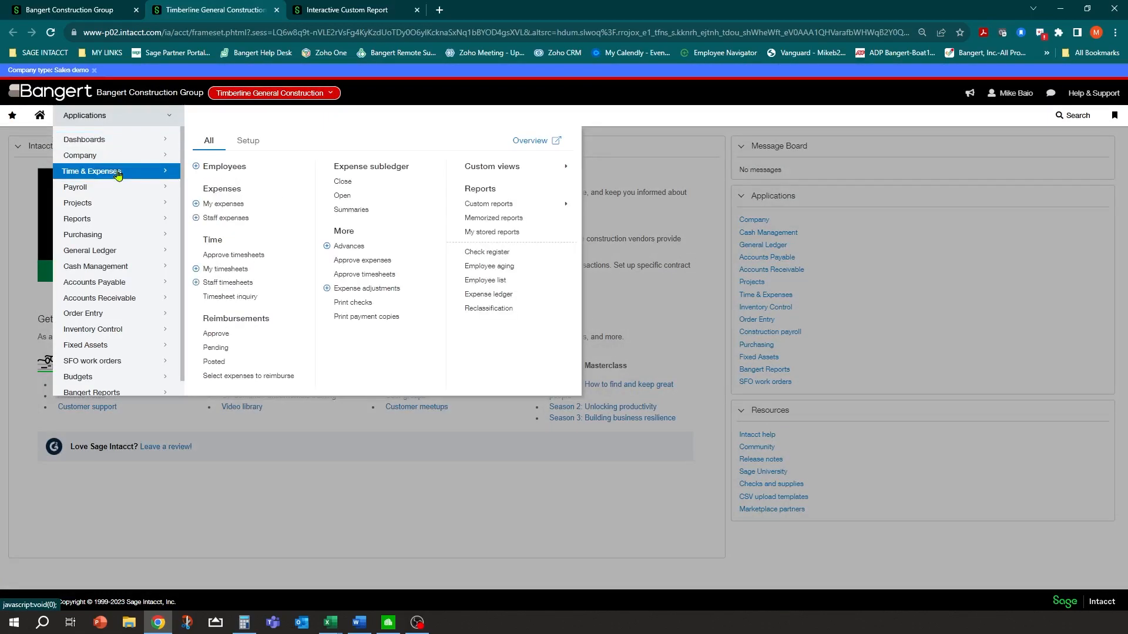
{"action": "left_click", "coordinate": [224, 167]}
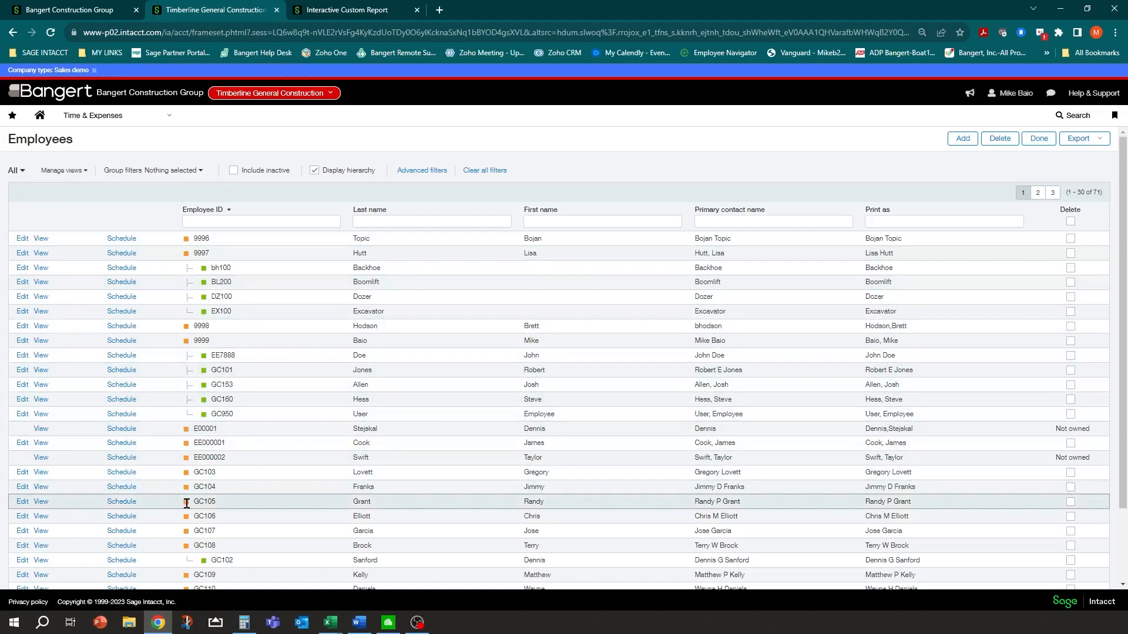
Edit employee GC105, check the primary contact name options, and show the Contacts tab
{"action": "left_click", "coordinate": [22, 503]}
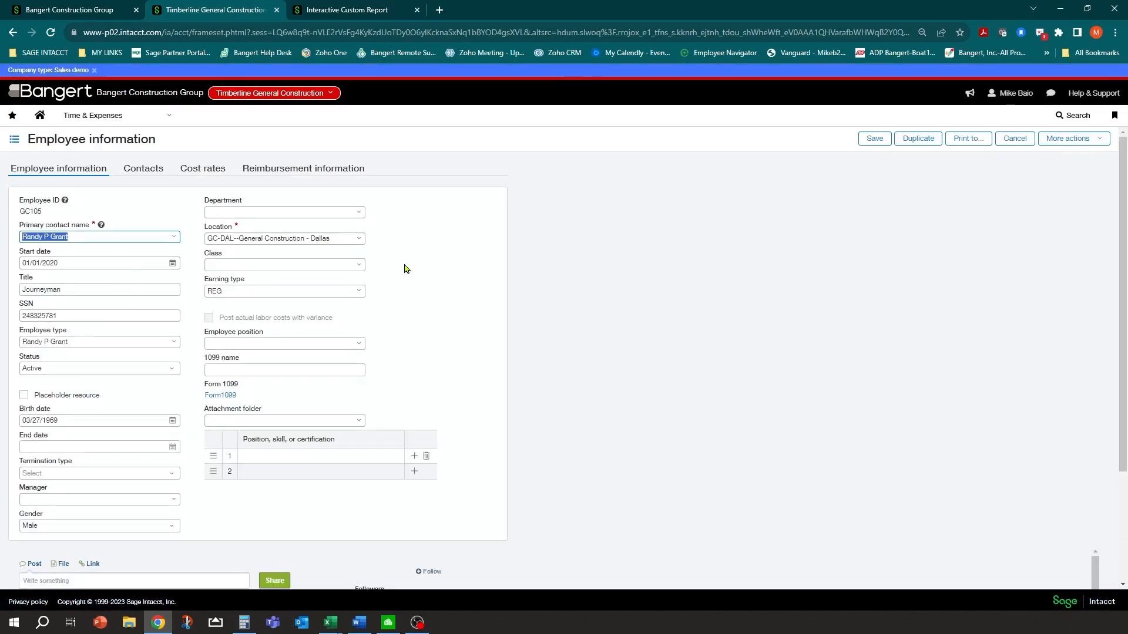
{"action": "left_click", "coordinate": [52, 237]}
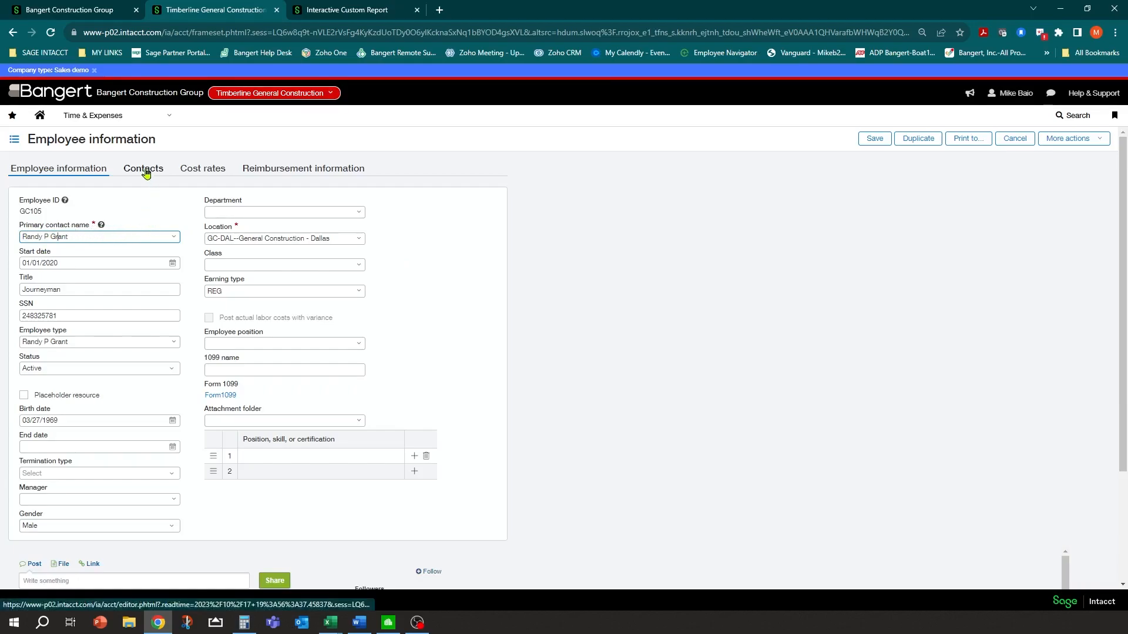
{"action": "left_click", "coordinate": [174, 237]}
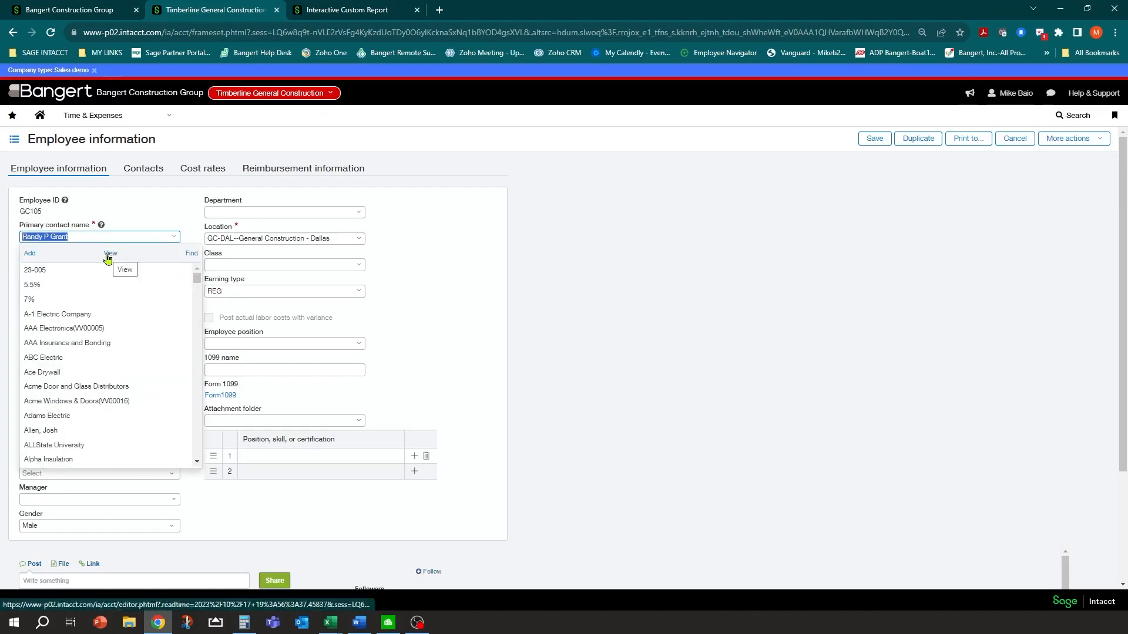
{"action": "left_click", "coordinate": [134, 170]}
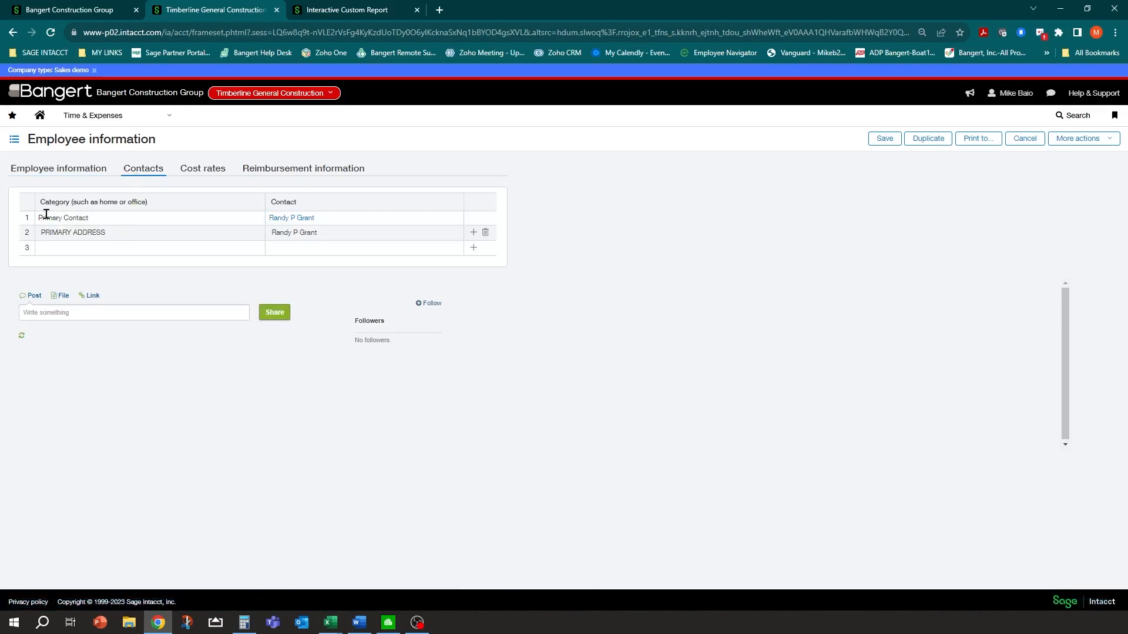
{"action": "left_click", "coordinate": [293, 220]}
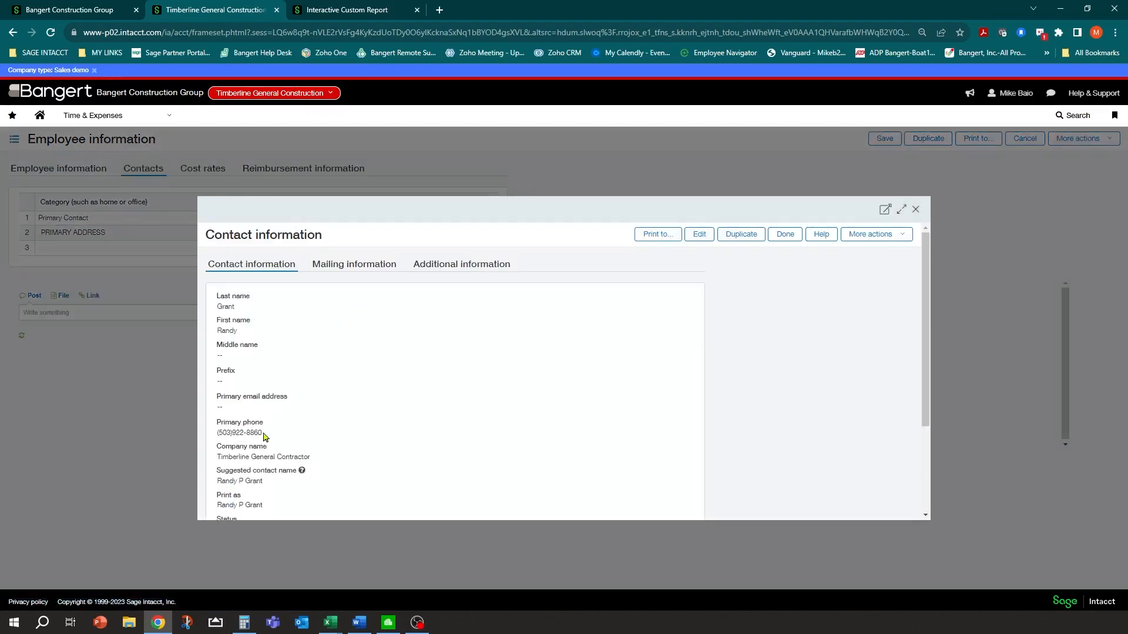
{"action": "scroll", "coordinate": [340, 419], "scroll_direction": "down", "scroll_amount": 2}
{"action": "scroll", "coordinate": [341, 419], "scroll_direction": "up", "scroll_amount": 2}
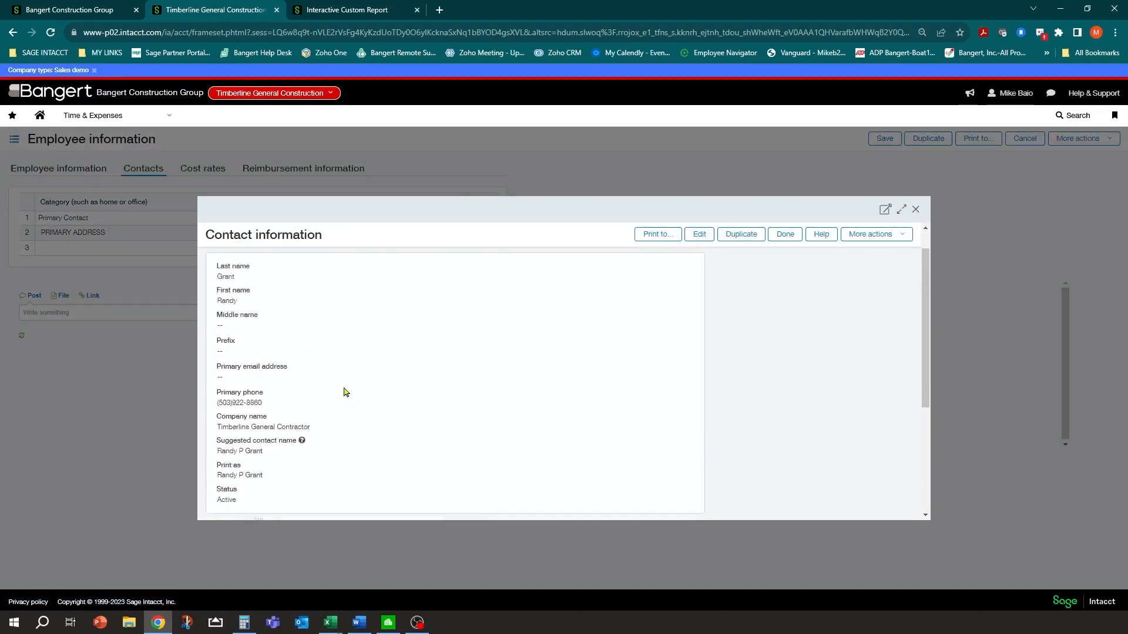
{"action": "left_click", "coordinate": [336, 265]}
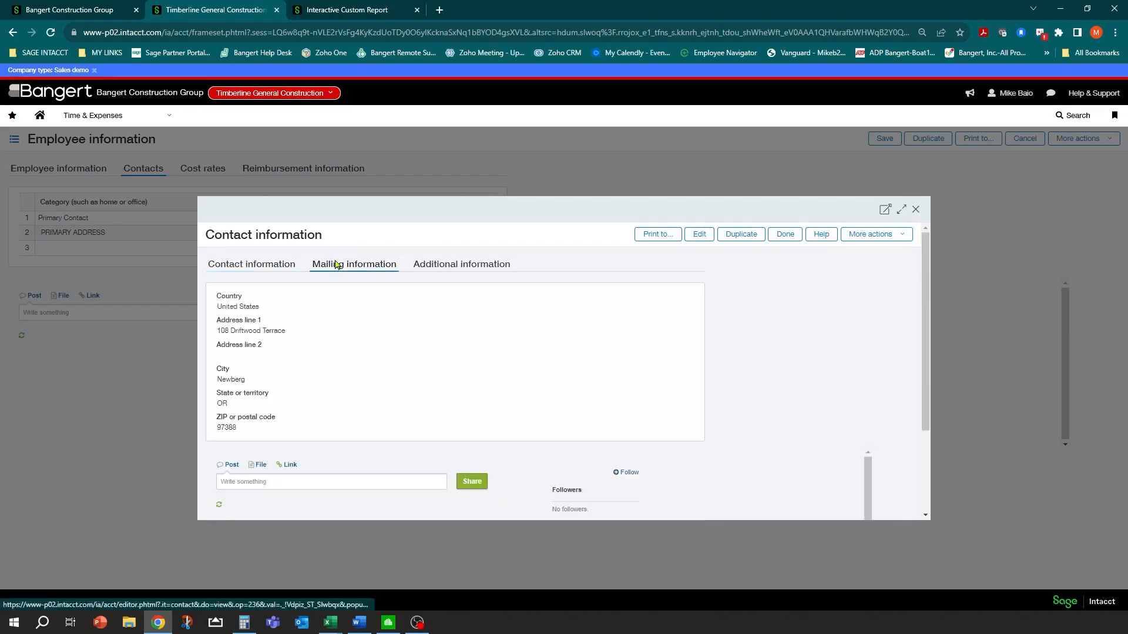
{"action": "left_click_drag", "start_coordinate": [218, 332], "coordinate": [295, 339]}
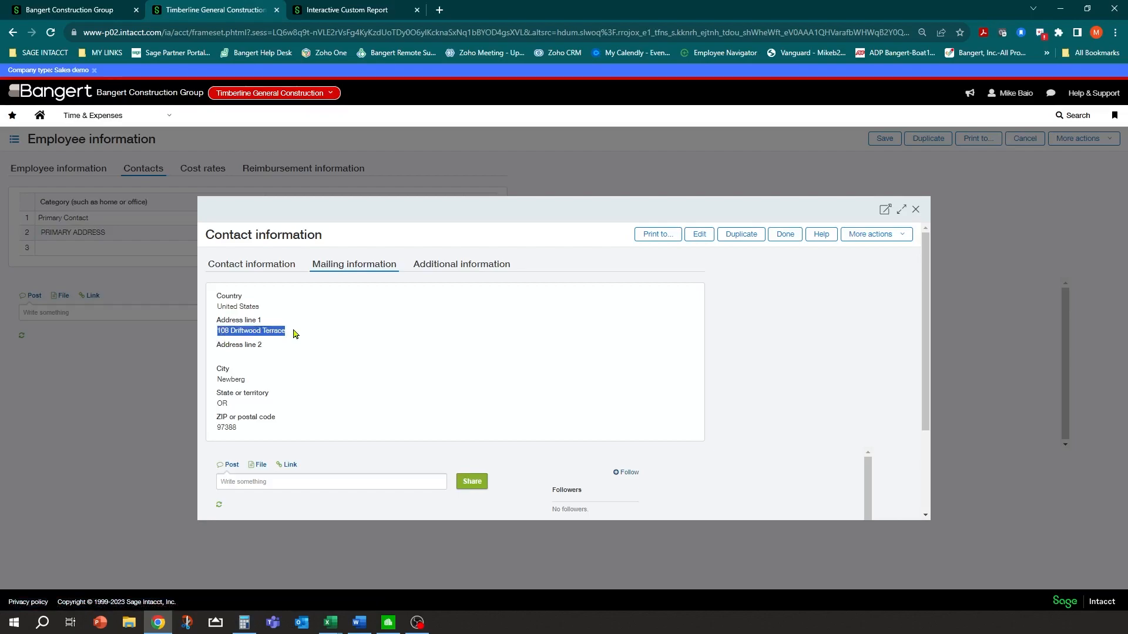
{"action": "left_click", "coordinate": [699, 235]}
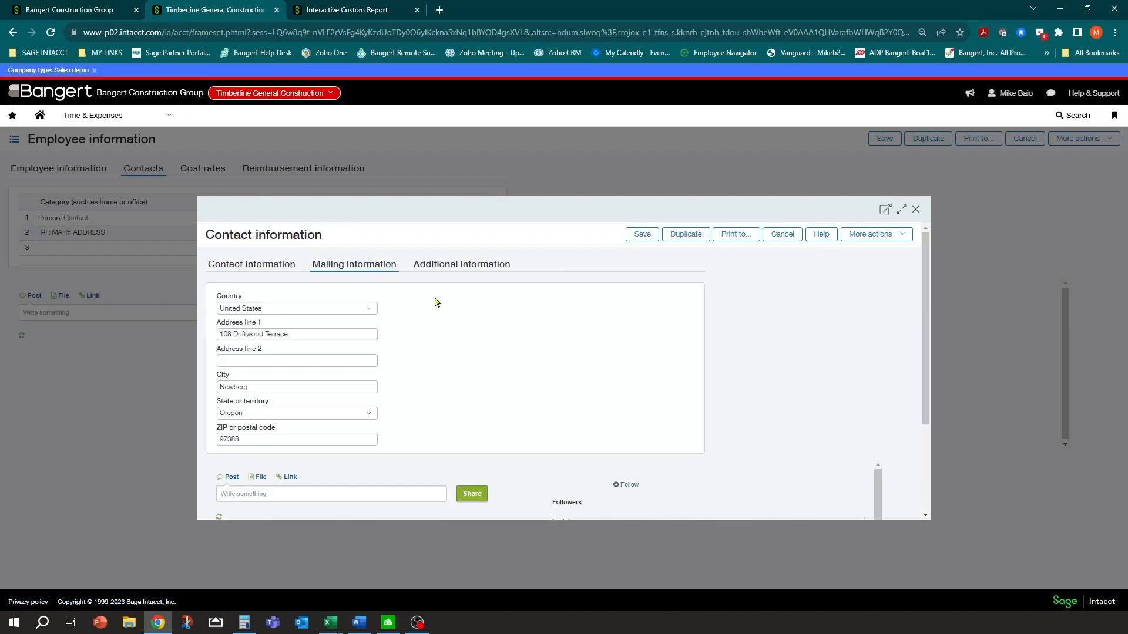
{"action": "left_click", "coordinate": [273, 335]}
{"action": "triple_click", "coordinate": [317, 332]}
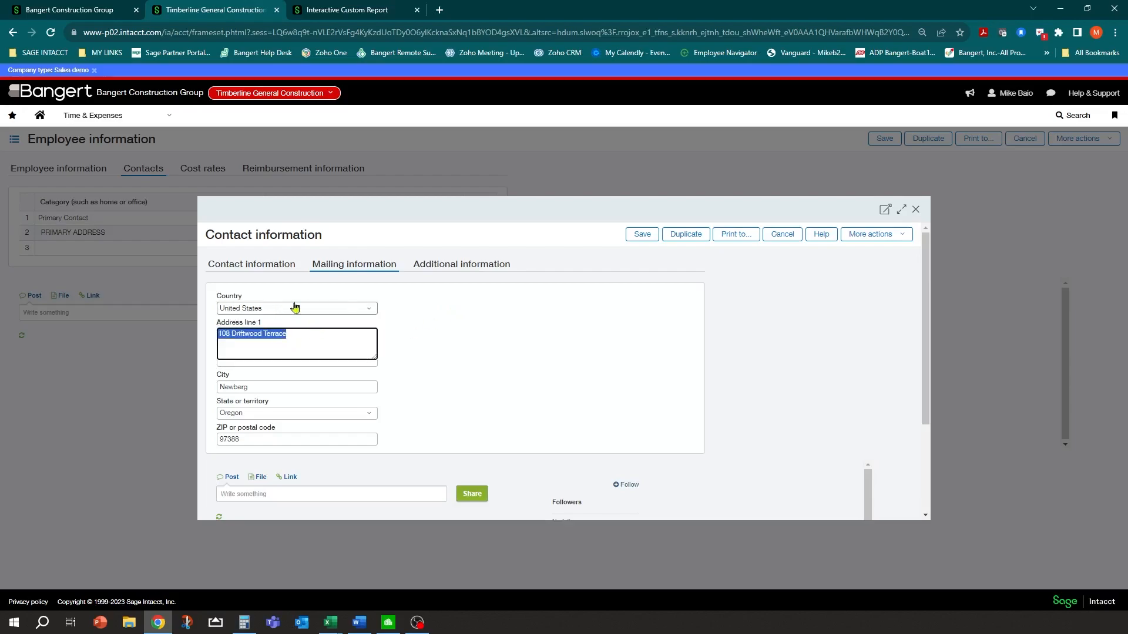
{"action": "left_click", "coordinate": [642, 234]}
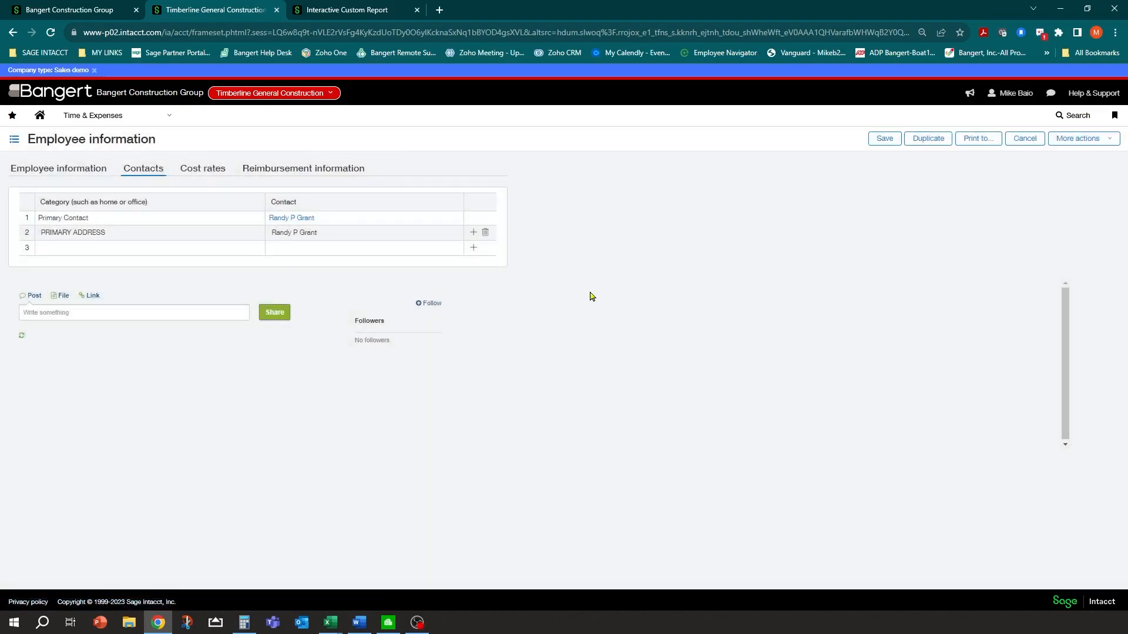
Go to Payroll Setup and open Employees under Other setup to show the employee table
{"action": "left_click", "coordinate": [163, 121]}
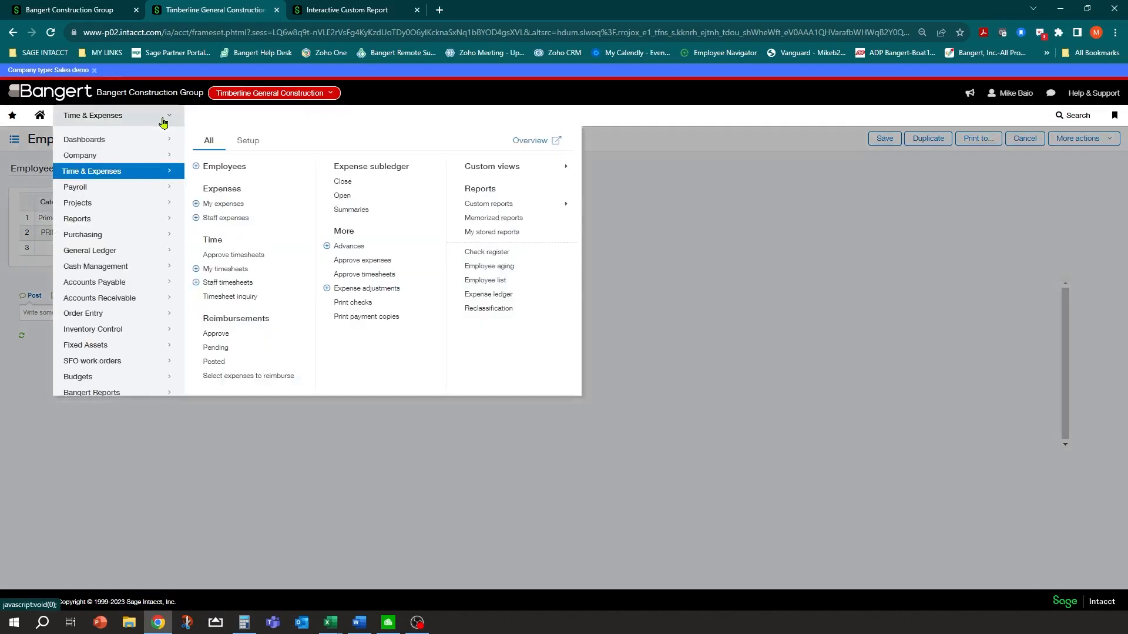
{"action": "left_click", "coordinate": [77, 189]}
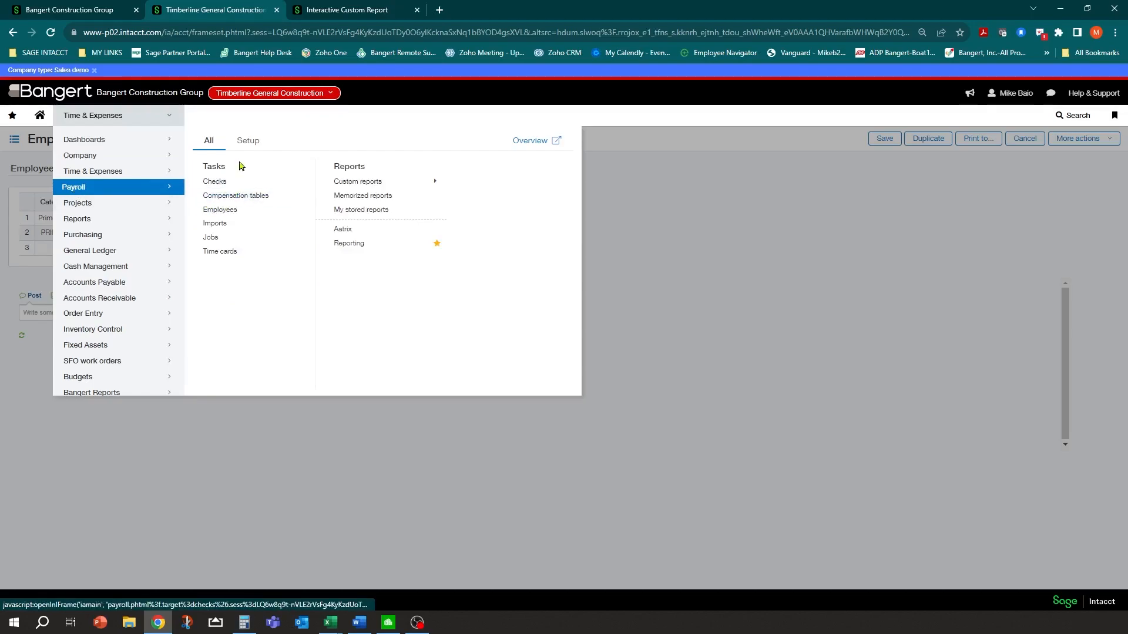
{"action": "left_click", "coordinate": [246, 144]}
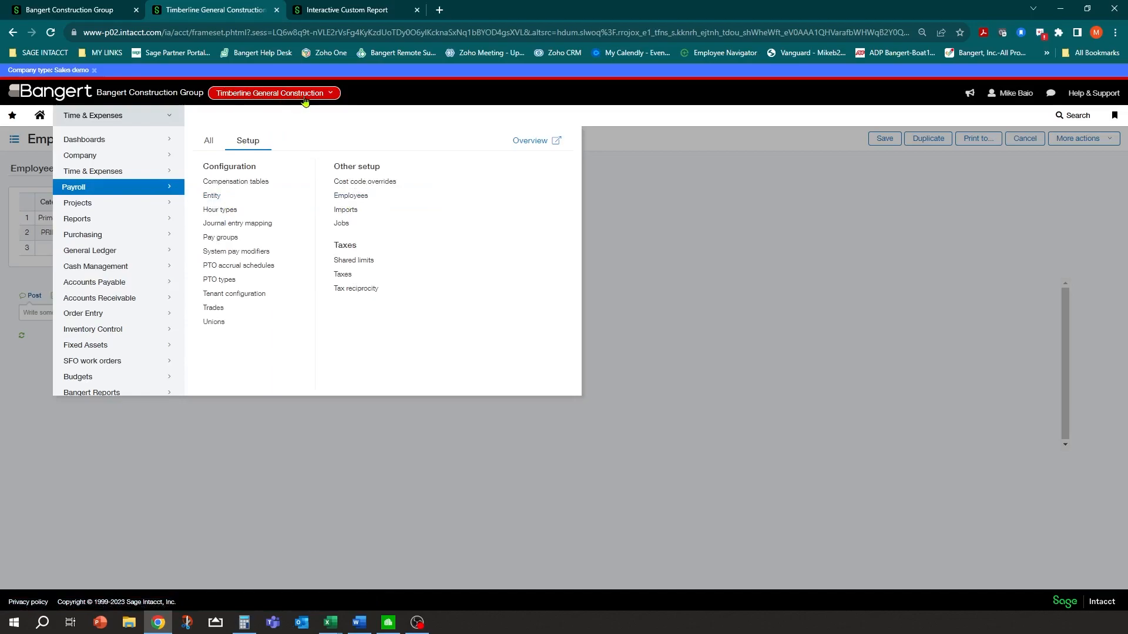
{"action": "left_click", "coordinate": [360, 200]}
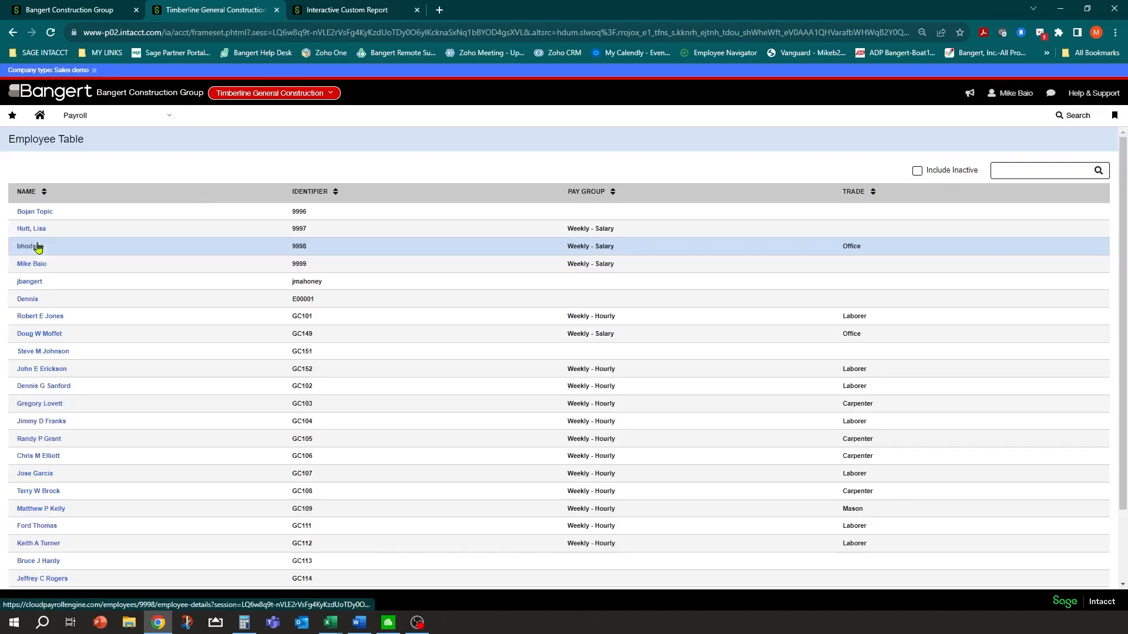
Open GC104's payroll record and check the private social security details, closing them unchanged
{"action": "left_click", "coordinate": [43, 423]}
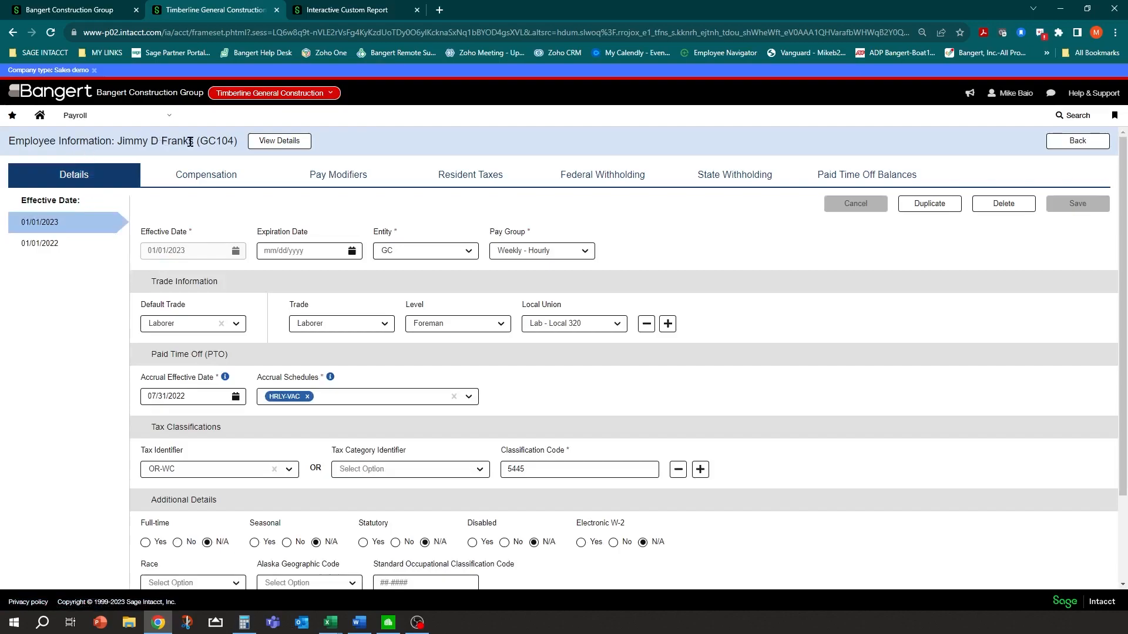
{"action": "left_click", "coordinate": [278, 144]}
{"action": "left_click", "coordinate": [528, 358]}
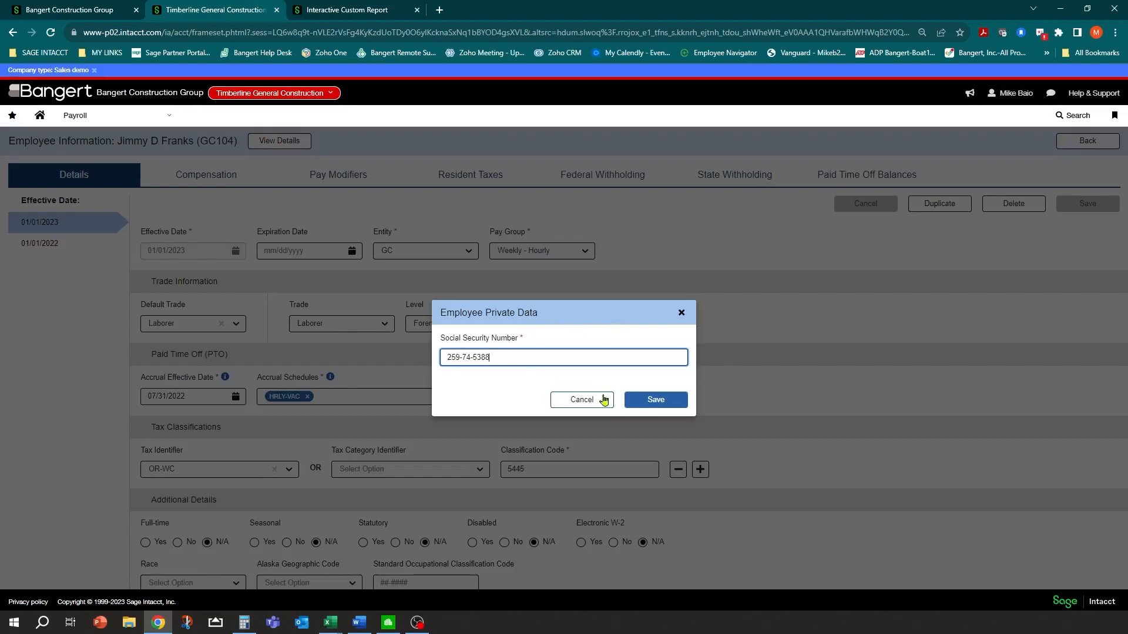
{"action": "left_click", "coordinate": [584, 400]}
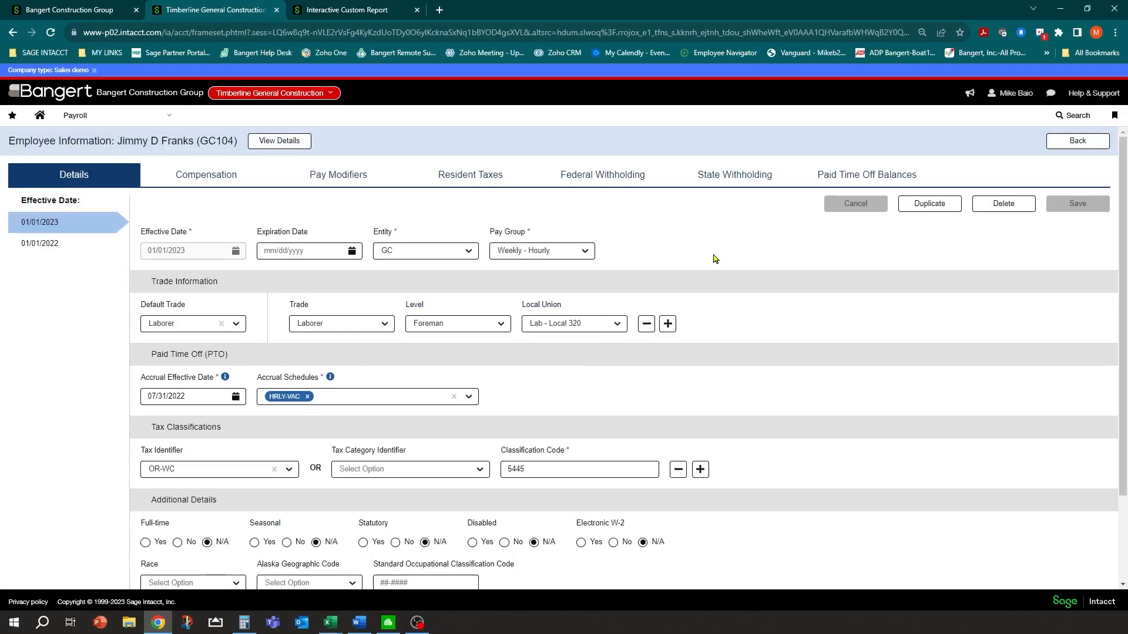
Set Electronic W-2 to Yes under the employee's Additional Details
{"action": "scroll", "coordinate": [765, 369], "scroll_direction": "down", "scroll_amount": 1}
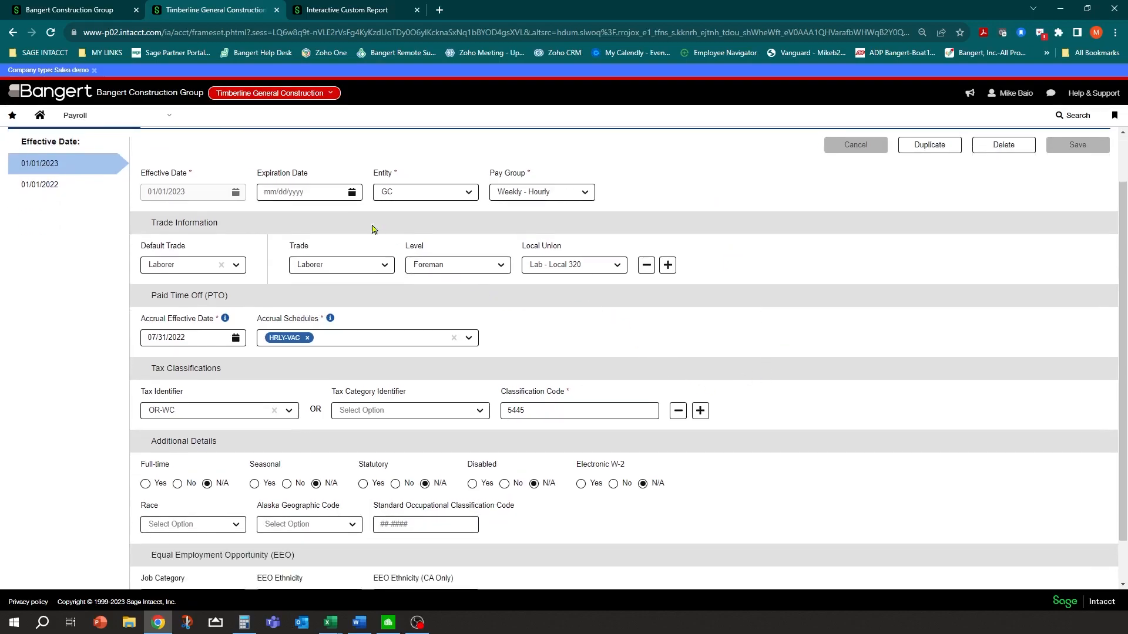
{"action": "scroll", "coordinate": [219, 395], "scroll_direction": "up", "scroll_amount": 1}
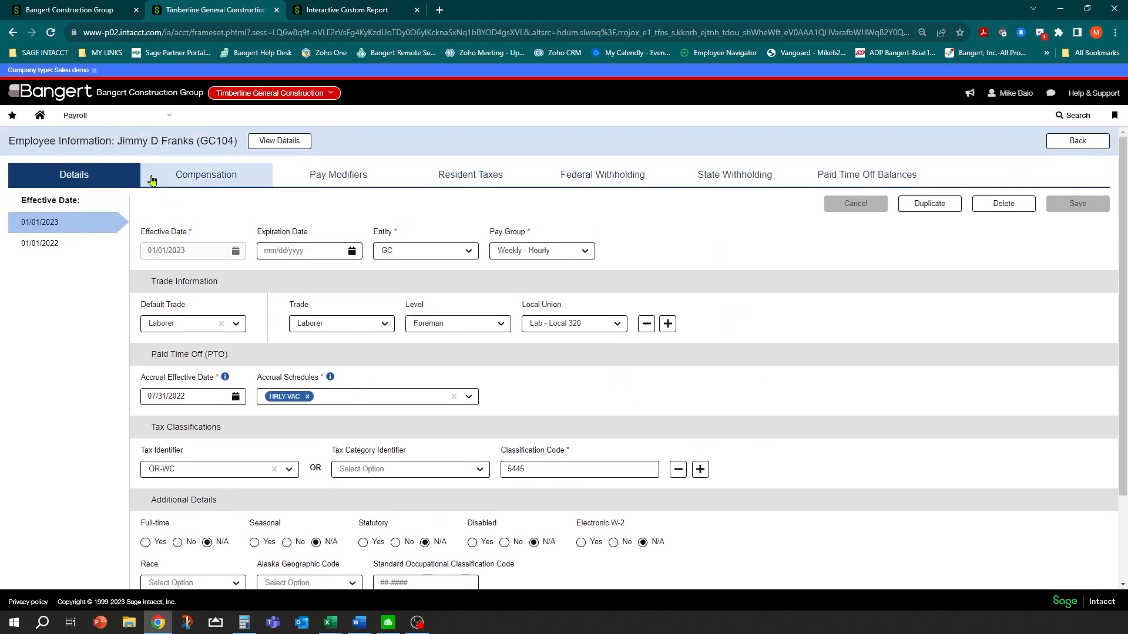
{"action": "scroll", "coordinate": [339, 415], "scroll_direction": "down", "scroll_amount": 1}
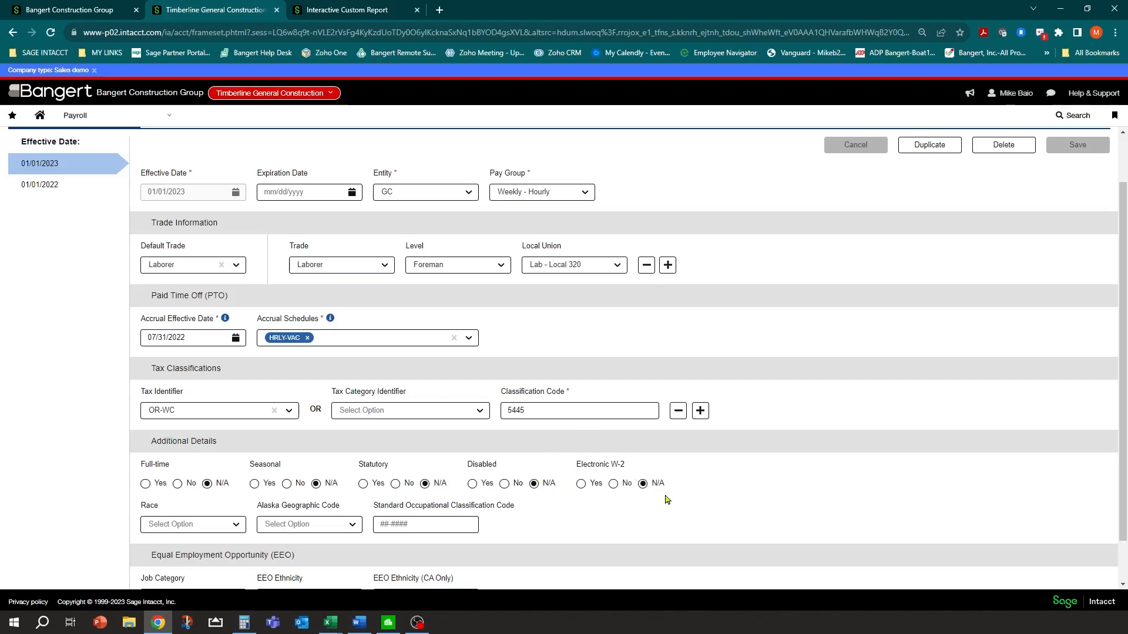
{"action": "left_click", "coordinate": [581, 485]}
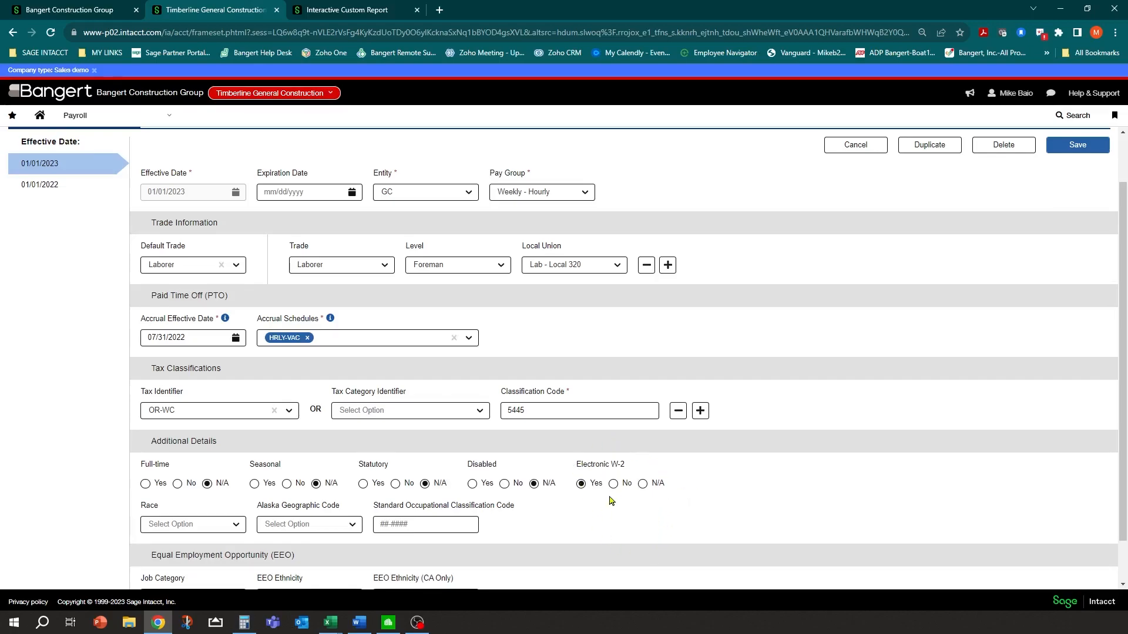
{"action": "scroll", "coordinate": [612, 501], "scroll_direction": "down", "scroll_amount": 1}
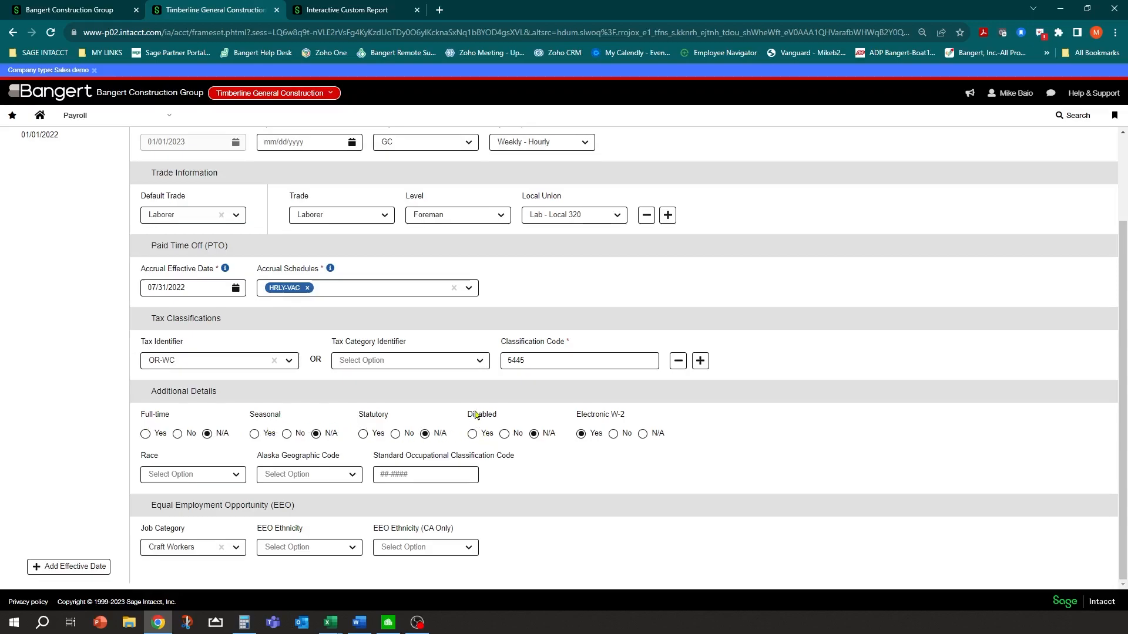
{"action": "scroll", "coordinate": [460, 403], "scroll_direction": "up", "scroll_amount": 3}
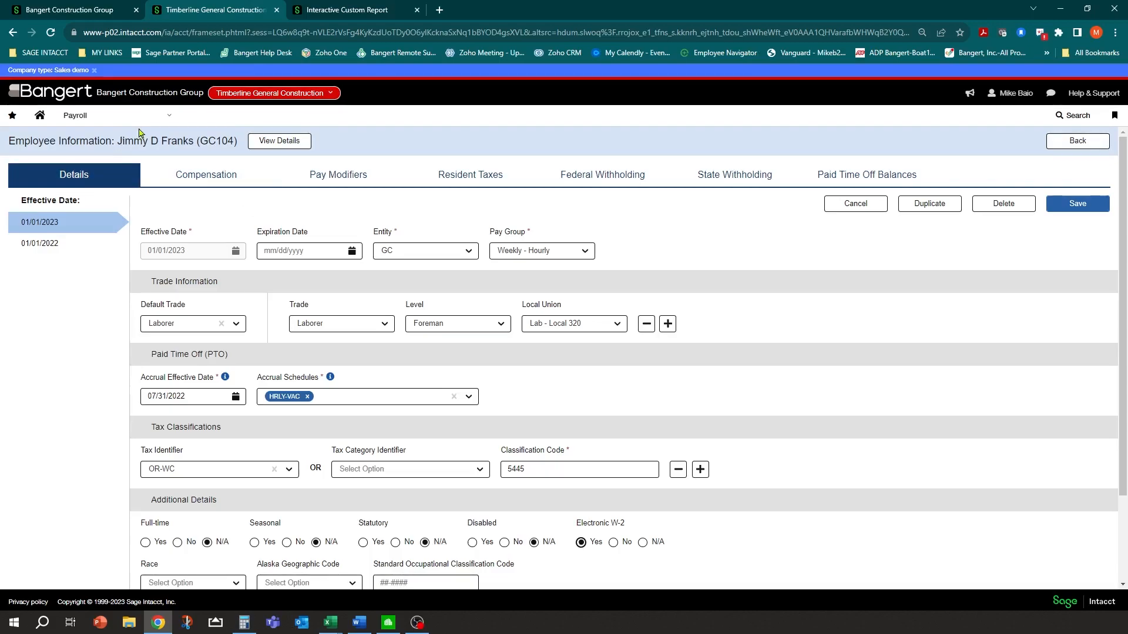
From Payroll Setup > Entity, open GC - Timberline General Construction's entity information
{"action": "left_click", "coordinate": [169, 120]}
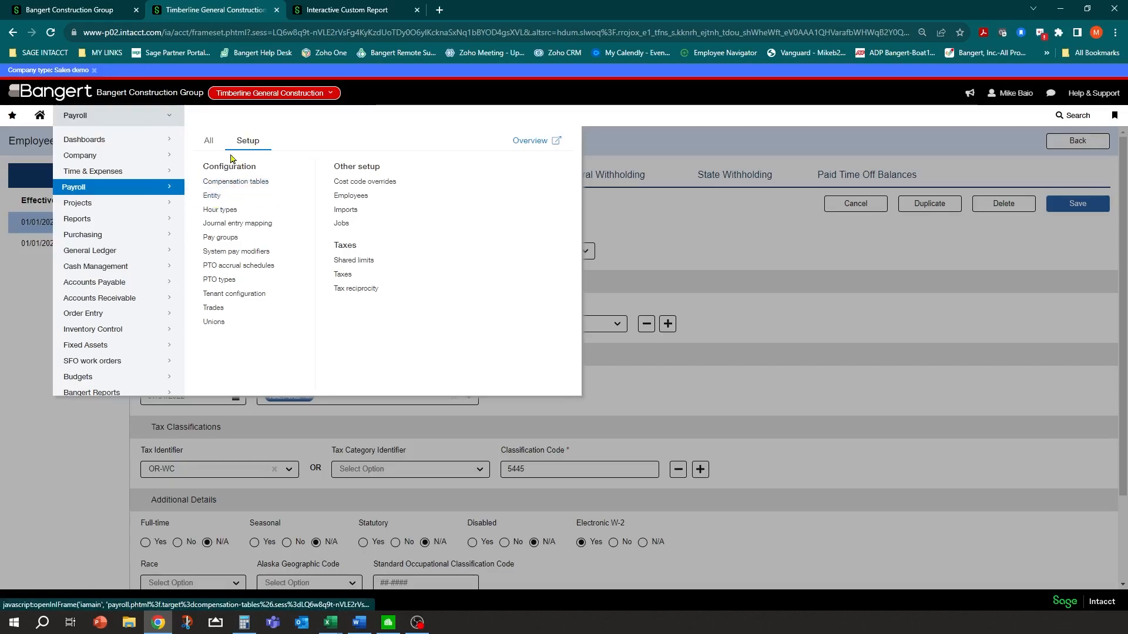
{"action": "left_click", "coordinate": [210, 198]}
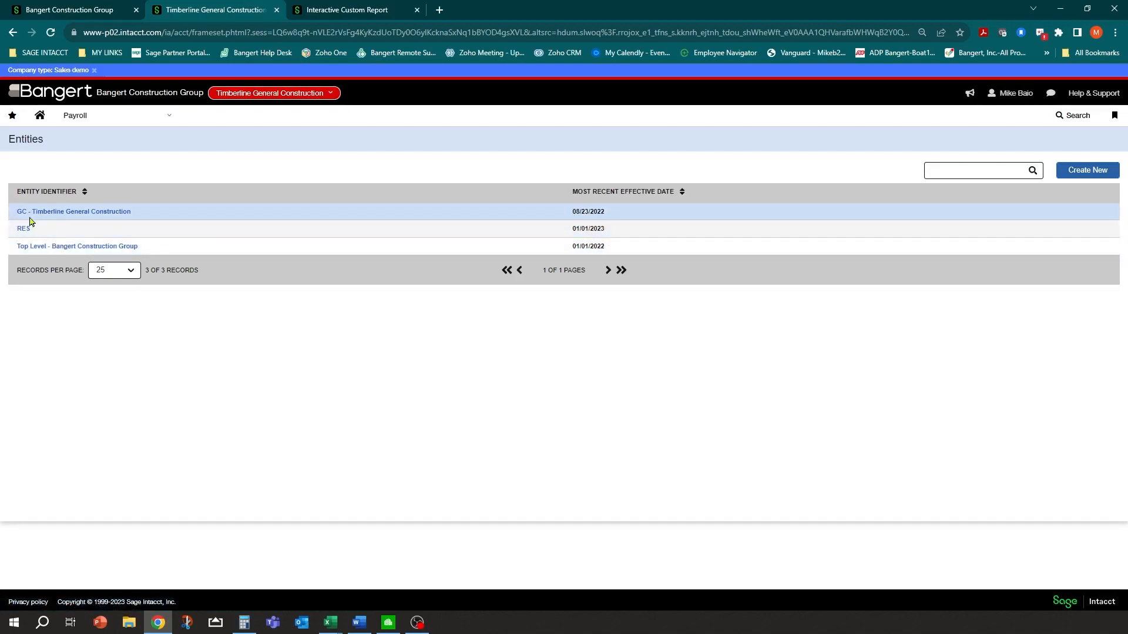
{"action": "left_click", "coordinate": [86, 213]}
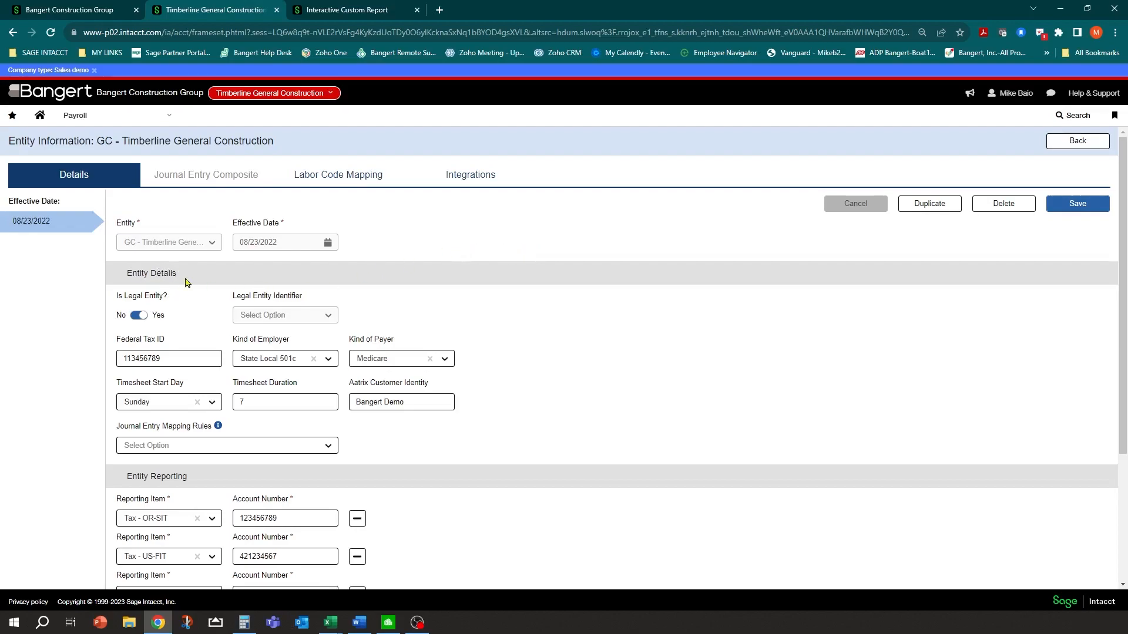
{"action": "left_click", "coordinate": [151, 358]}
{"action": "left_click", "coordinate": [385, 402]}
{"action": "left_click_drag", "start_coordinate": [348, 387], "coordinate": [435, 394]}
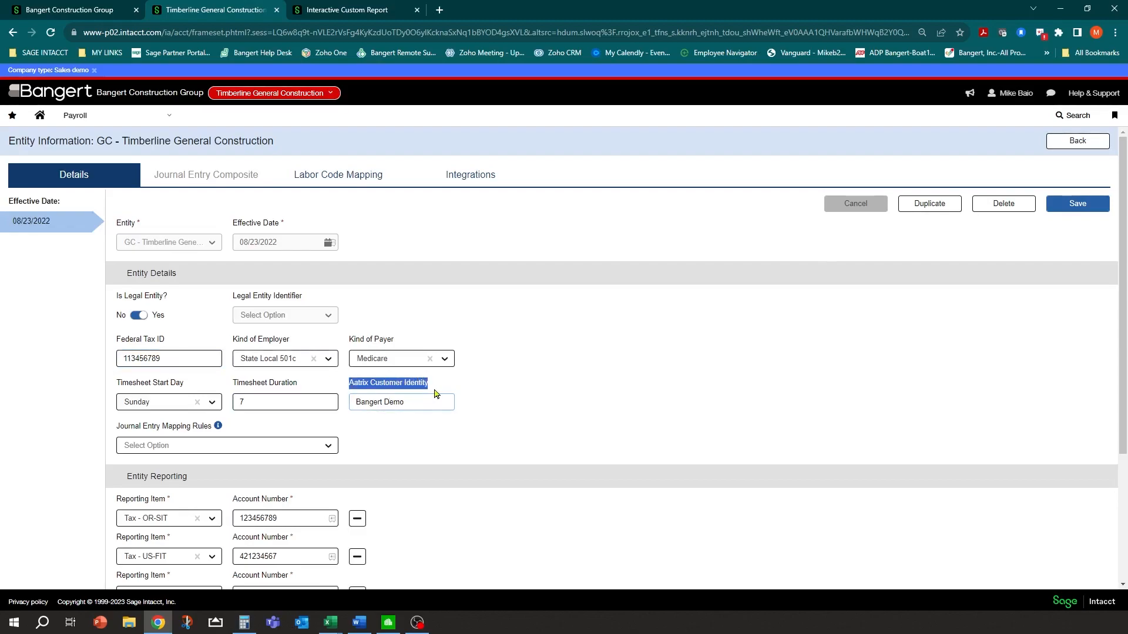
{"action": "left_click", "coordinate": [433, 403]}
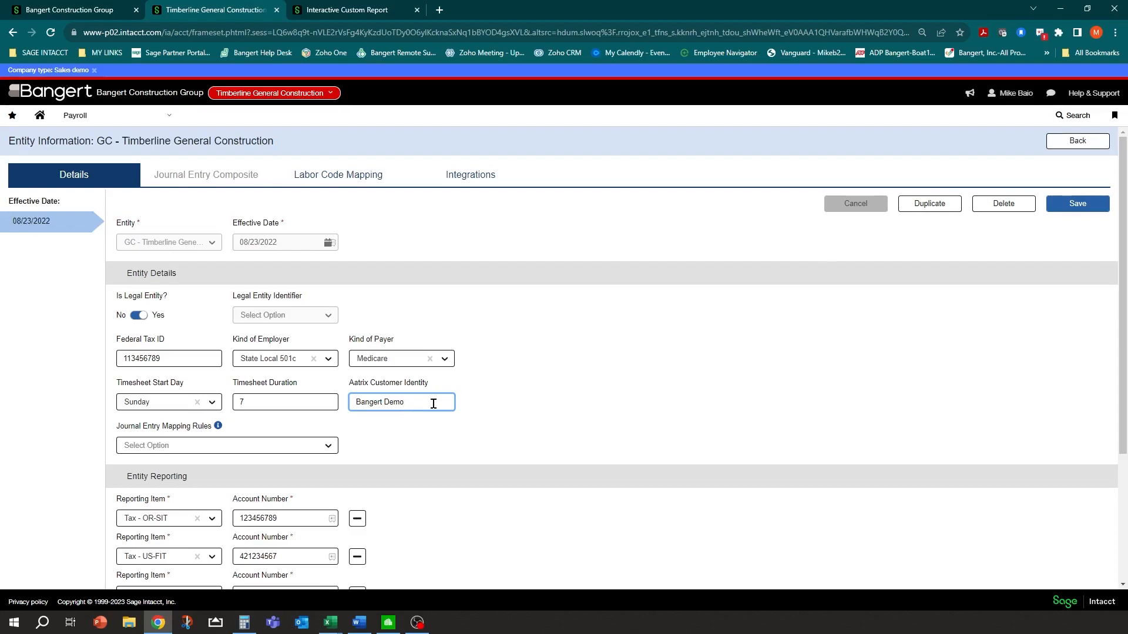
{"action": "triple_click", "coordinate": [434, 404]}
{"action": "left_click", "coordinate": [618, 364]}
{"action": "scroll", "coordinate": [530, 376], "scroll_direction": "down", "scroll_amount": 1}
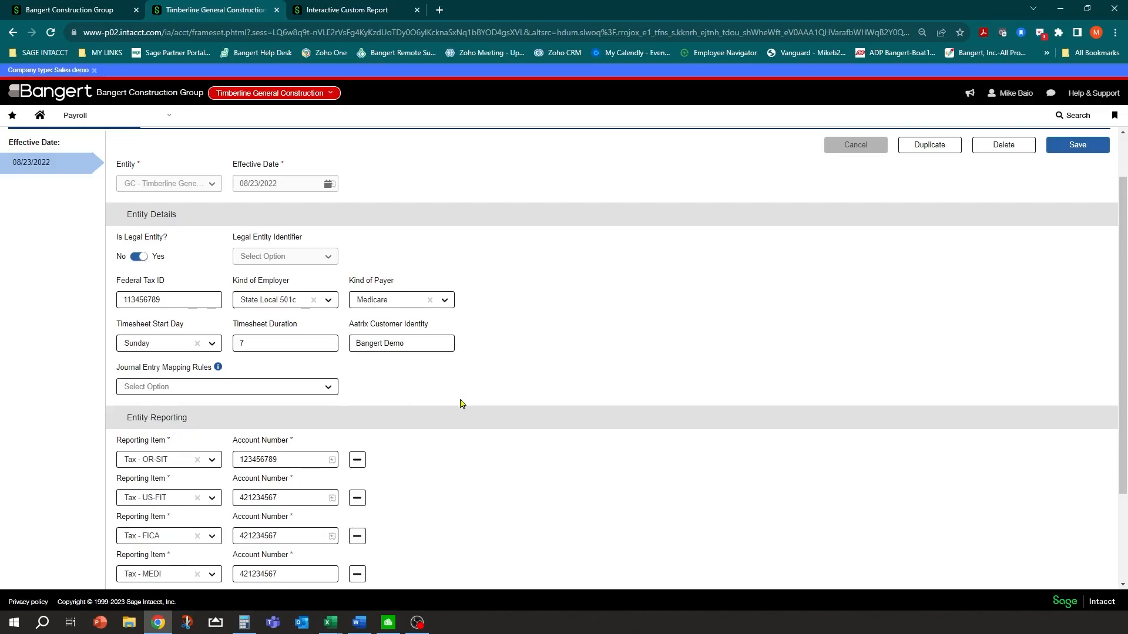
{"action": "scroll", "coordinate": [534, 431], "scroll_direction": "down", "scroll_amount": 2}
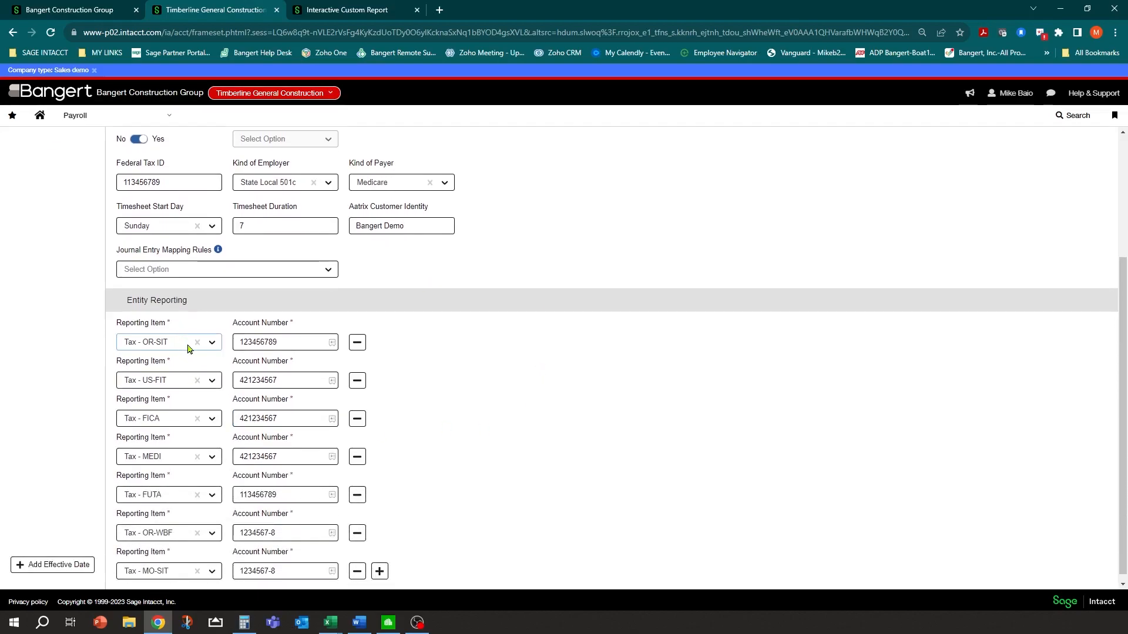
{"action": "left_click", "coordinate": [213, 342]}
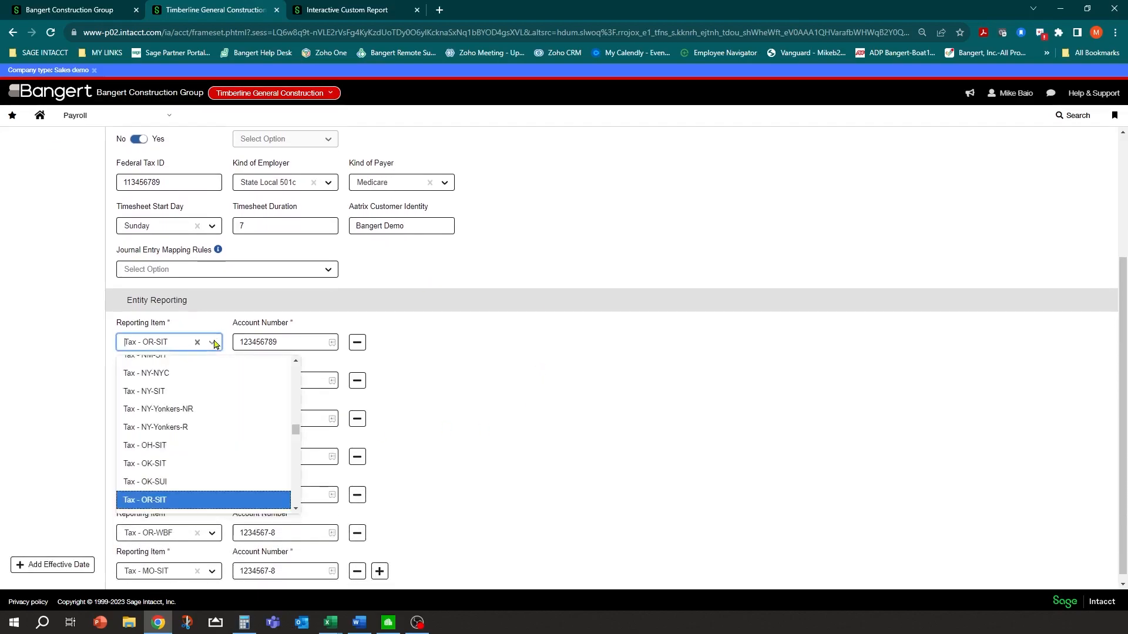
{"action": "left_click", "coordinate": [480, 354]}
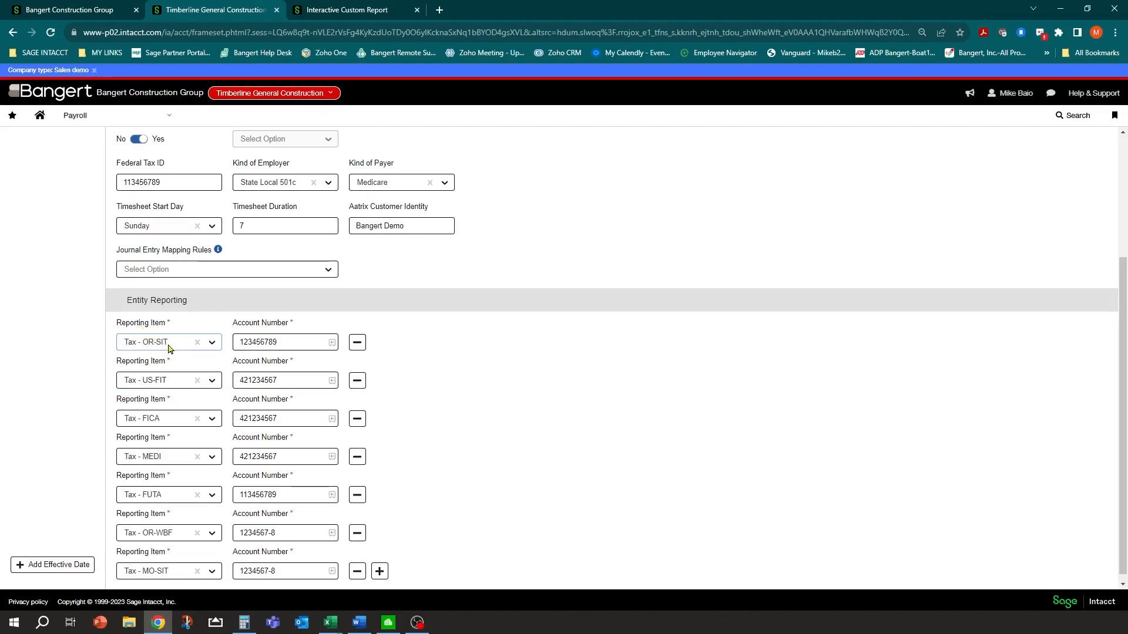
{"action": "left_click", "coordinate": [312, 347]}
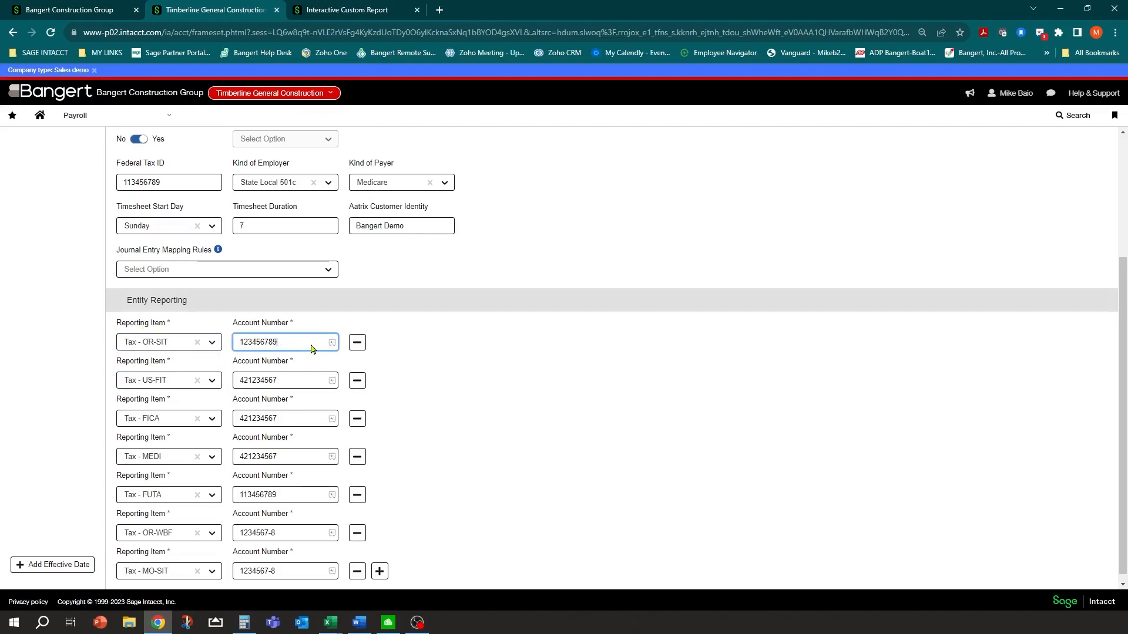
{"action": "left_click_drag", "start_coordinate": [291, 345], "coordinate": [240, 343]}
{"action": "left_click", "coordinate": [292, 338]}
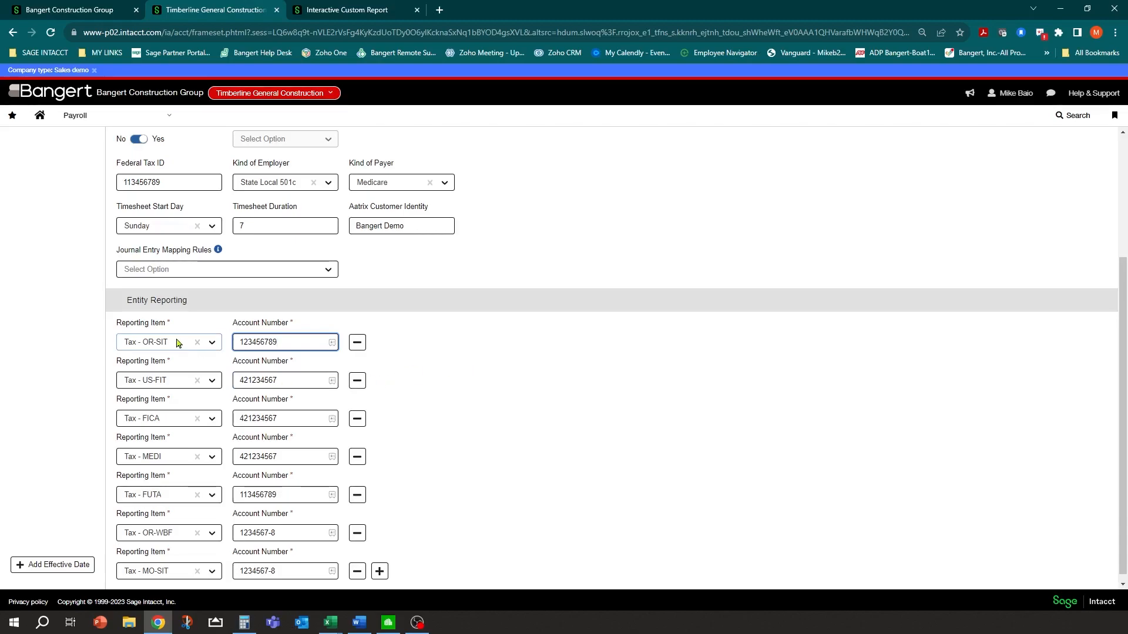
{"action": "left_click", "coordinate": [211, 345]}
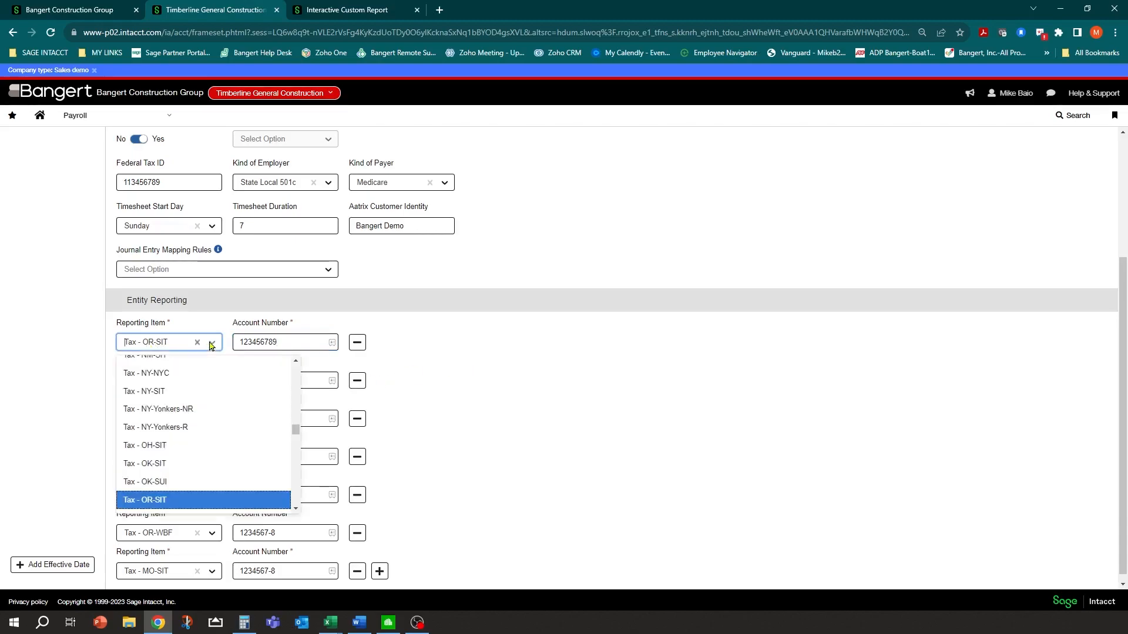
{"action": "left_click", "coordinate": [167, 503]}
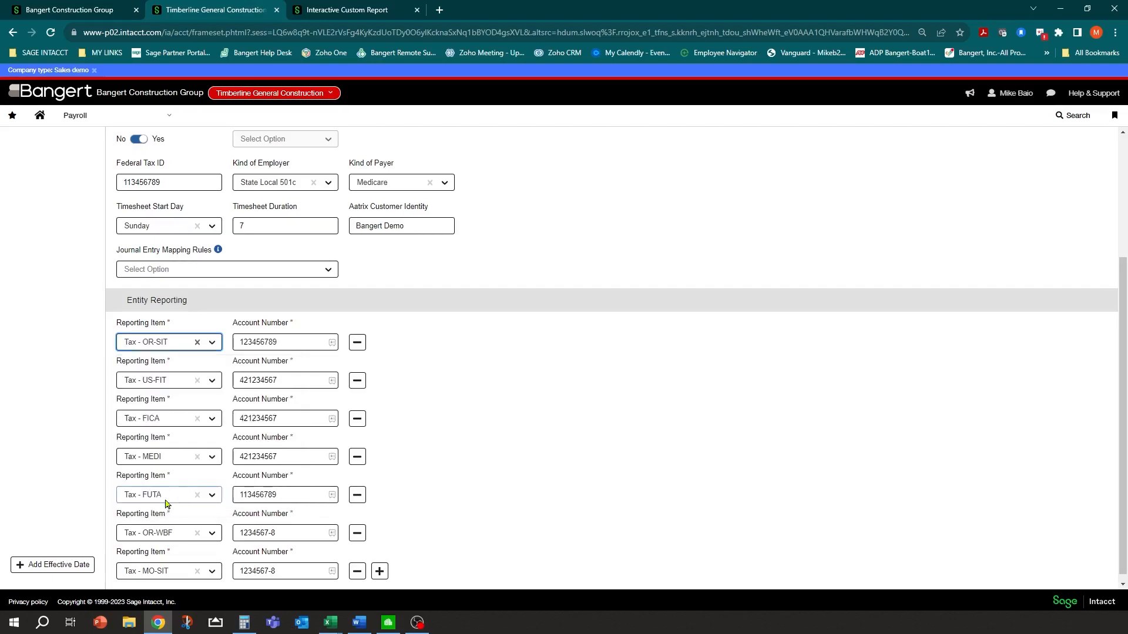
{"action": "left_click", "coordinate": [302, 342]}
{"action": "left_click", "coordinate": [451, 355]}
{"action": "scroll", "coordinate": [394, 436], "scroll_direction": "down", "scroll_amount": 2}
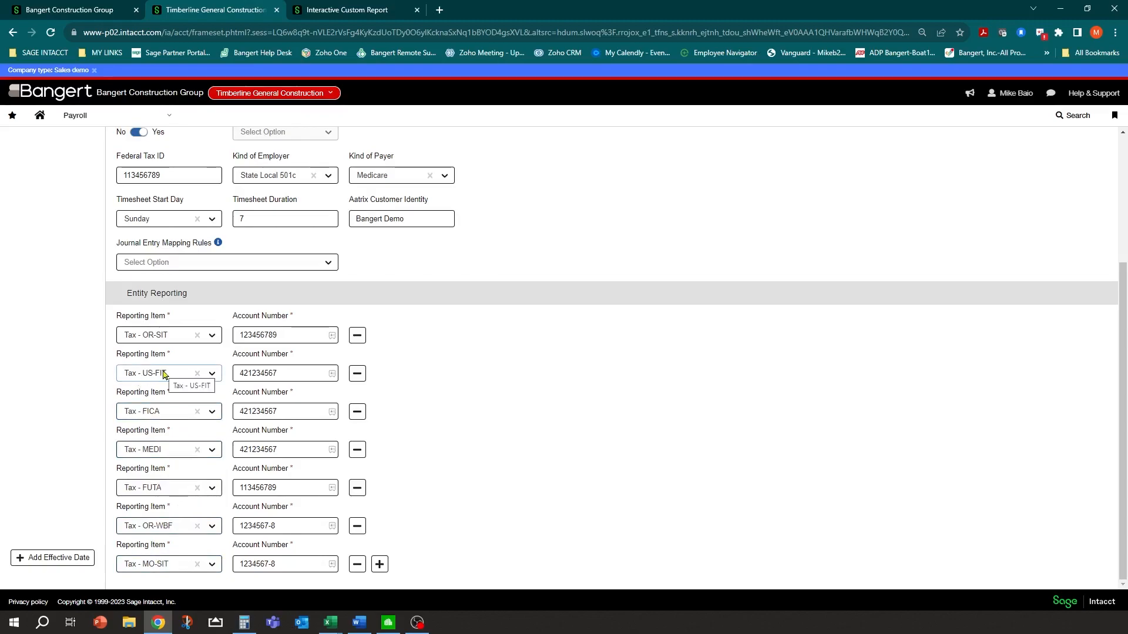
{"action": "scroll", "coordinate": [266, 424], "scroll_direction": "up", "scroll_amount": 1}
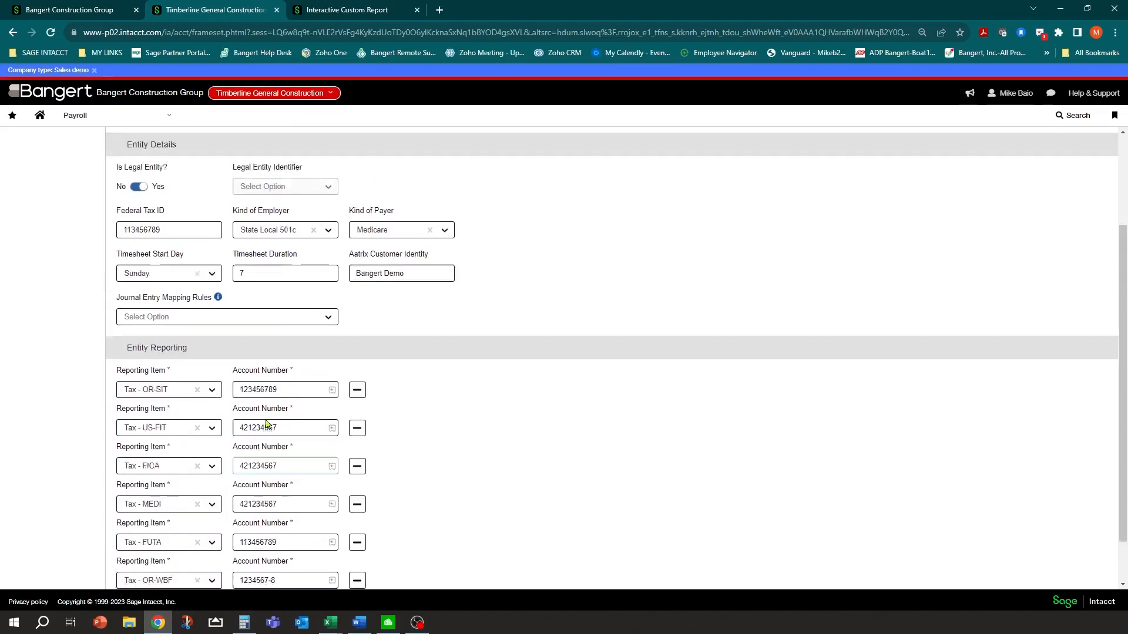
{"action": "scroll", "coordinate": [266, 424], "scroll_direction": "up", "scroll_amount": 3}
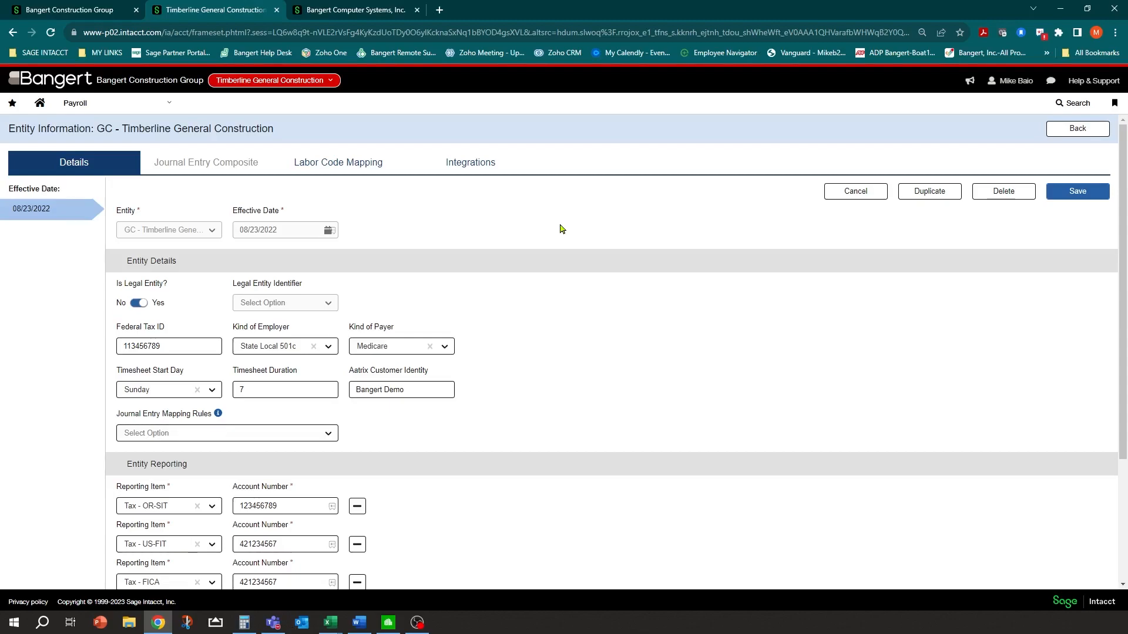
From Payroll Setup > Taxes, open the US-FIT Federal Tax Configuration effective 01/01/2023
{"action": "left_click", "coordinate": [170, 106]}
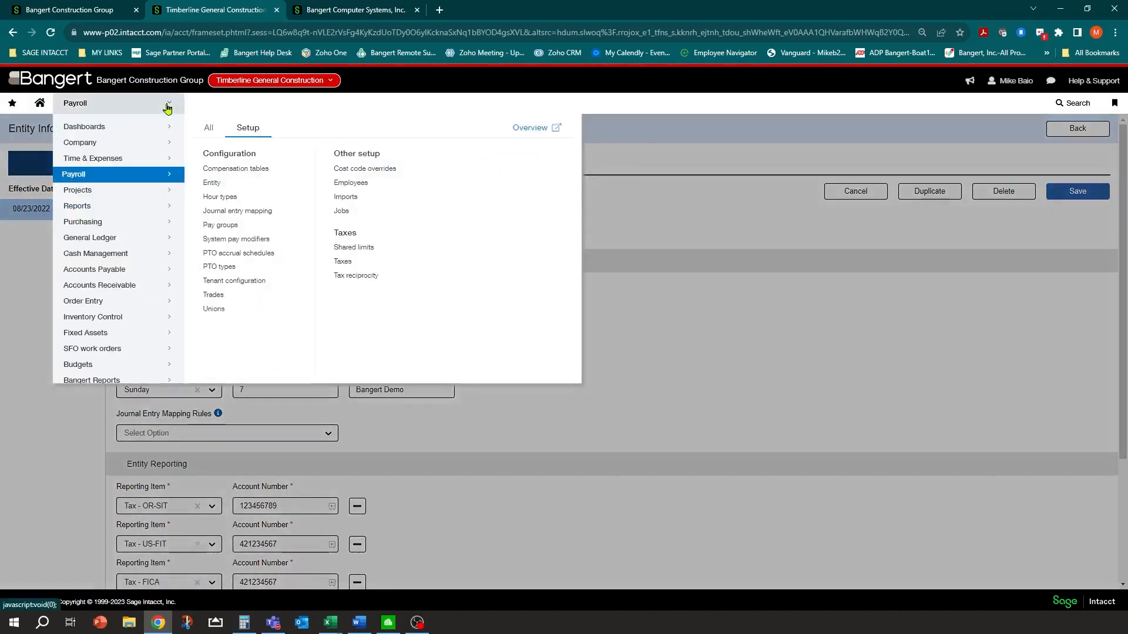
{"action": "left_click", "coordinate": [343, 263]}
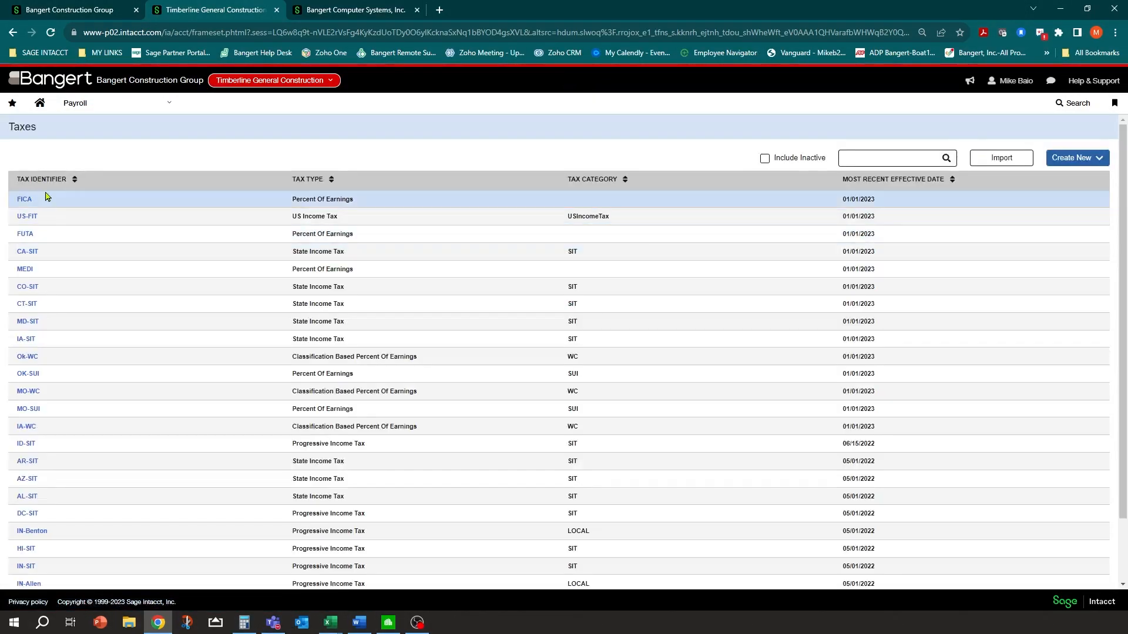
{"action": "left_click", "coordinate": [30, 218]}
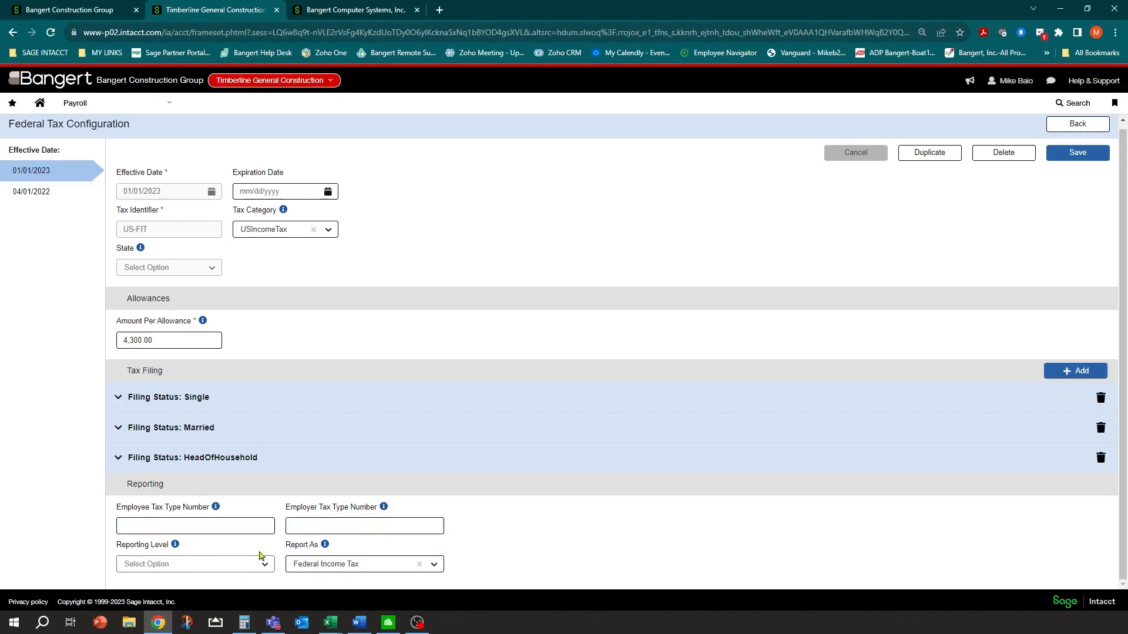
Read the Report As and Employee Tax Type Number info notes on US-FIT, then go back to the Taxes list
{"action": "mouse_move", "coordinate": [324, 546]}
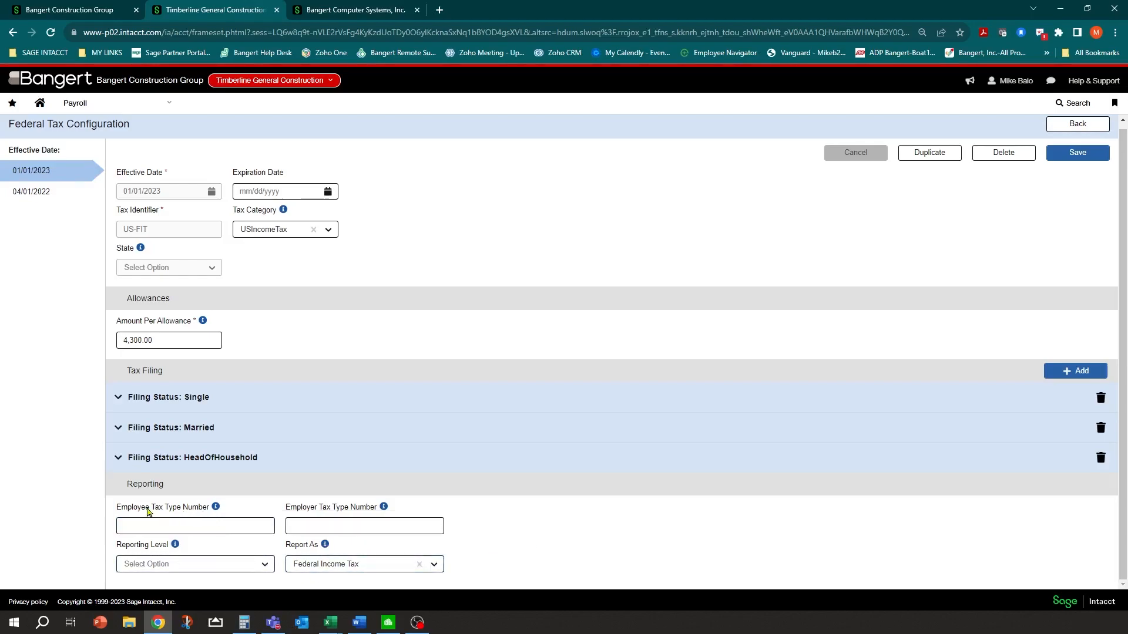
{"action": "mouse_move", "coordinate": [214, 509]}
{"action": "left_click", "coordinate": [1077, 123]}
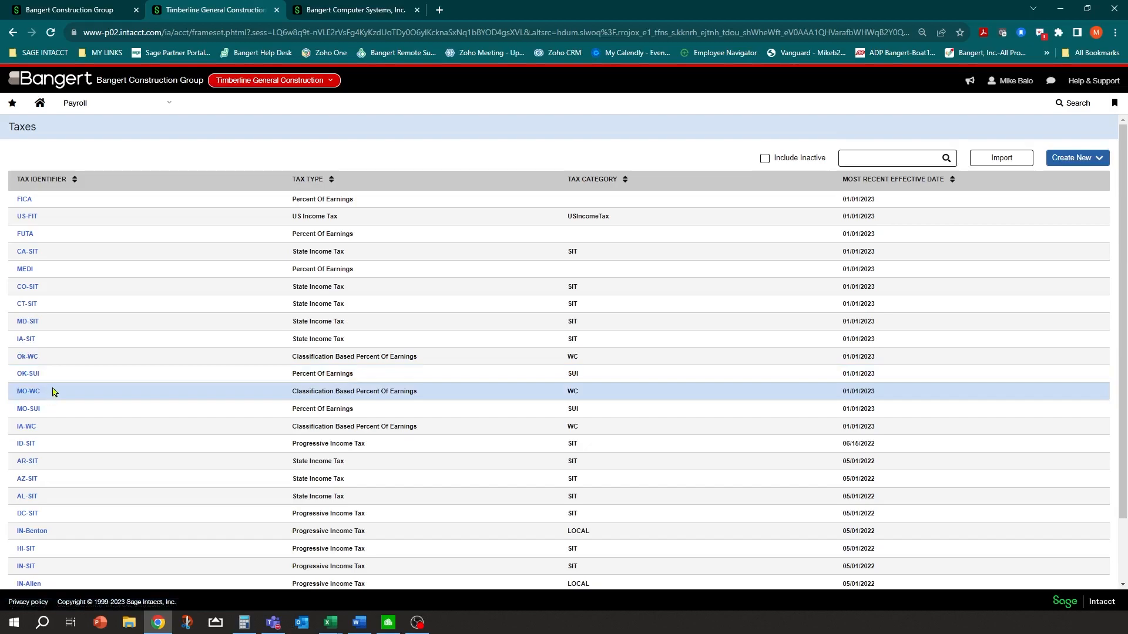
{"action": "left_click", "coordinate": [33, 180]}
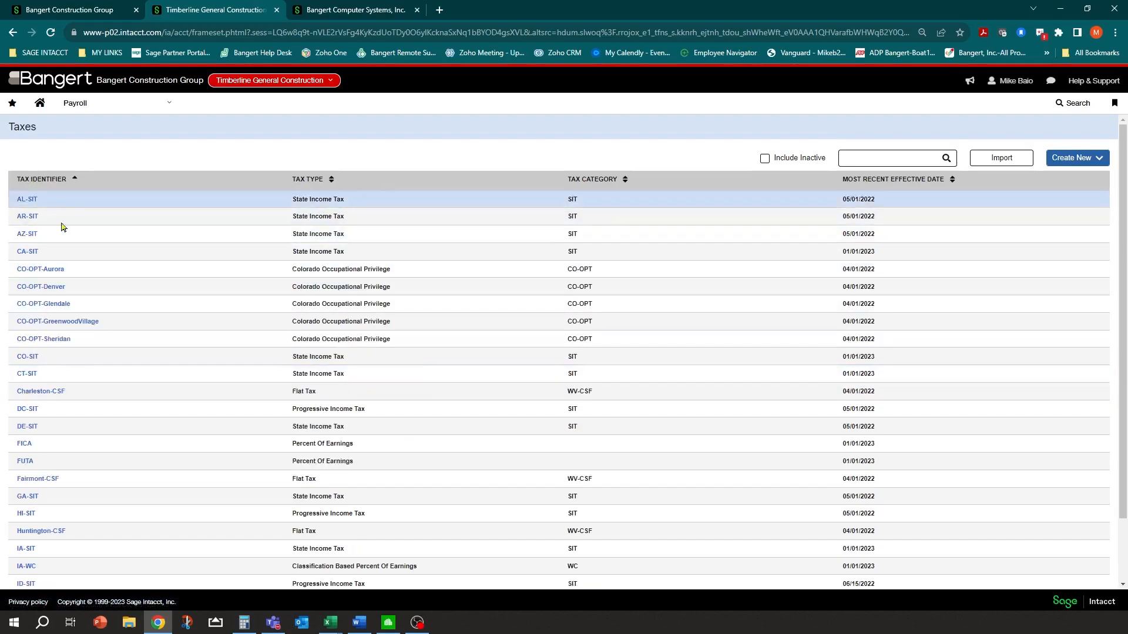
{"action": "scroll", "coordinate": [70, 294], "scroll_direction": "down", "scroll_amount": 2}
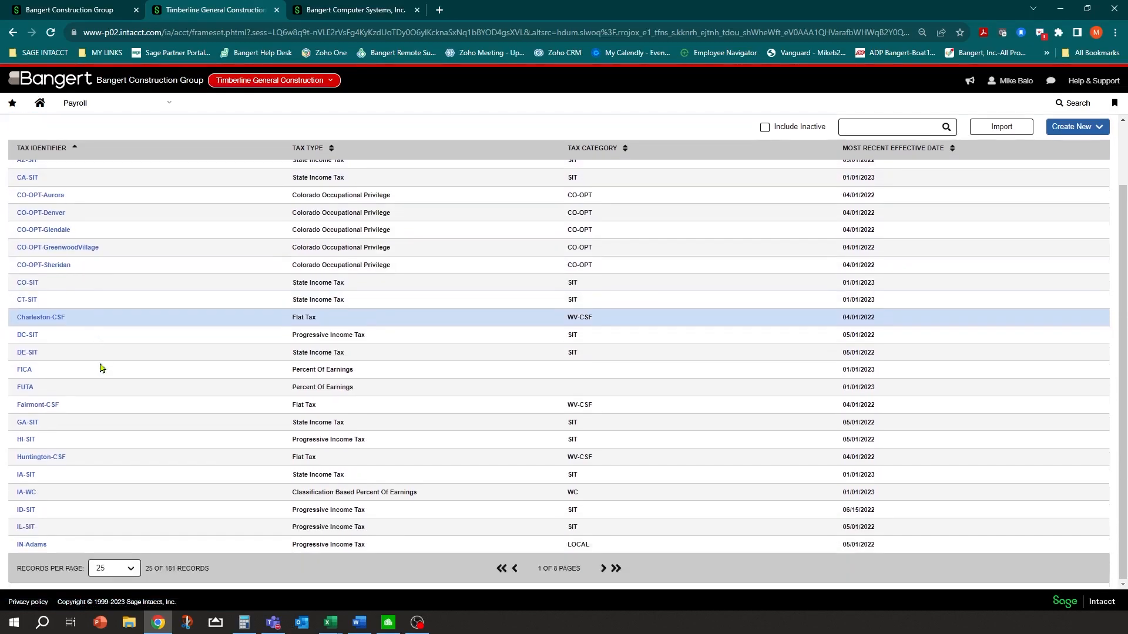
{"action": "scroll", "coordinate": [100, 382], "scroll_direction": "up", "scroll_amount": 2}
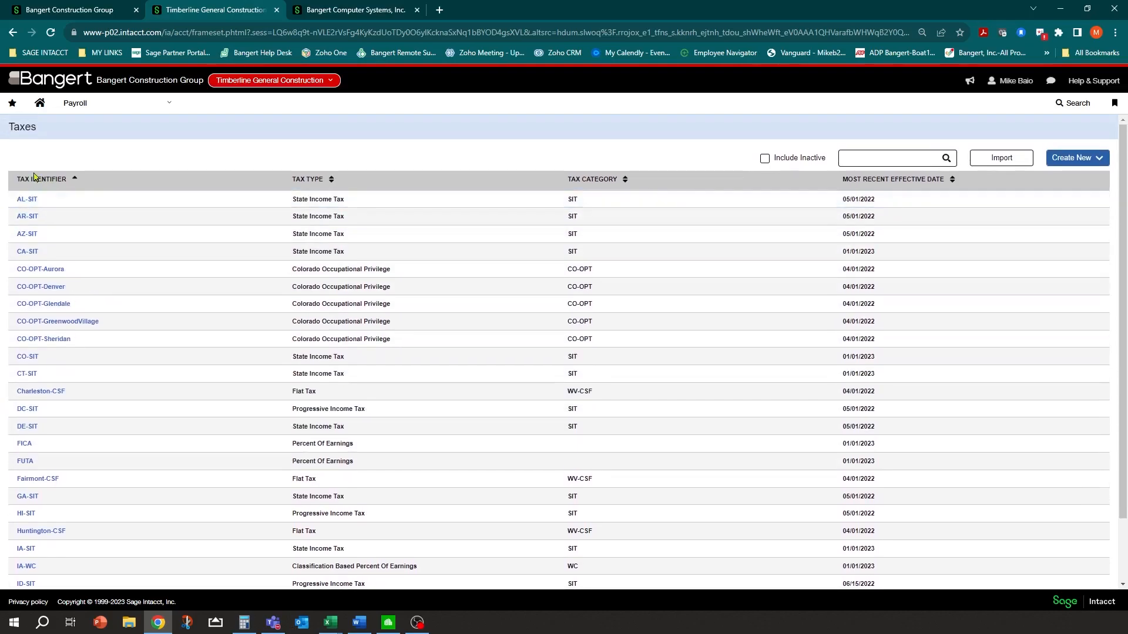
{"action": "left_click_drag", "start_coordinate": [34, 178], "coordinate": [33, 174]}
{"action": "scroll", "coordinate": [71, 332], "scroll_direction": "down", "scroll_amount": 1}
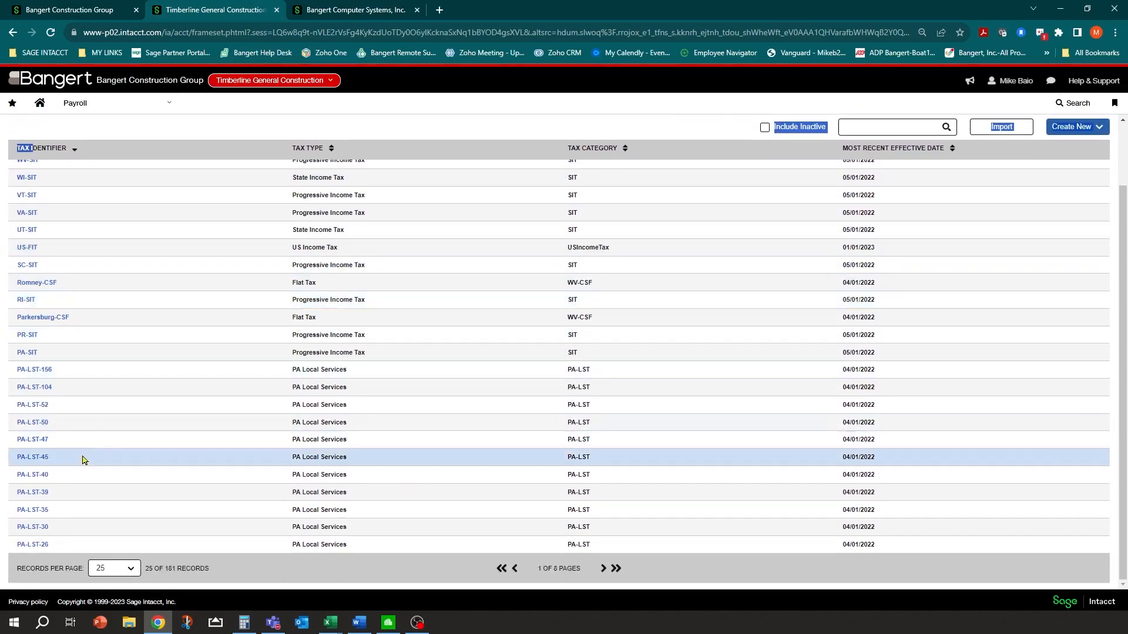
{"action": "left_click", "coordinate": [894, 128]}
{"action": "type", "text": "or"}
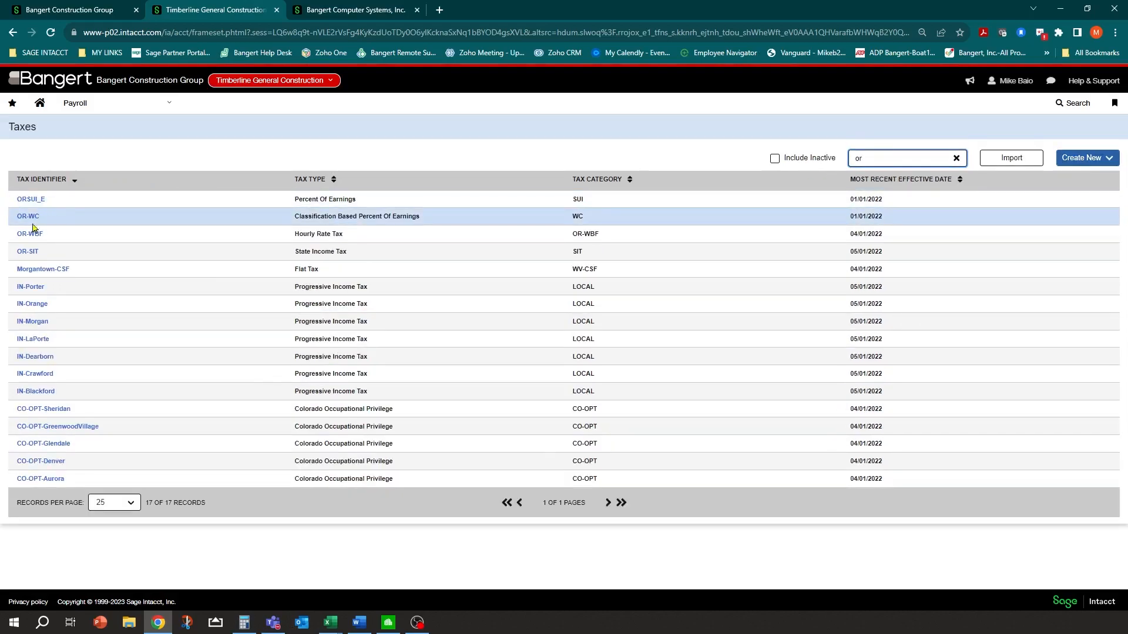
{"action": "left_click", "coordinate": [28, 253]}
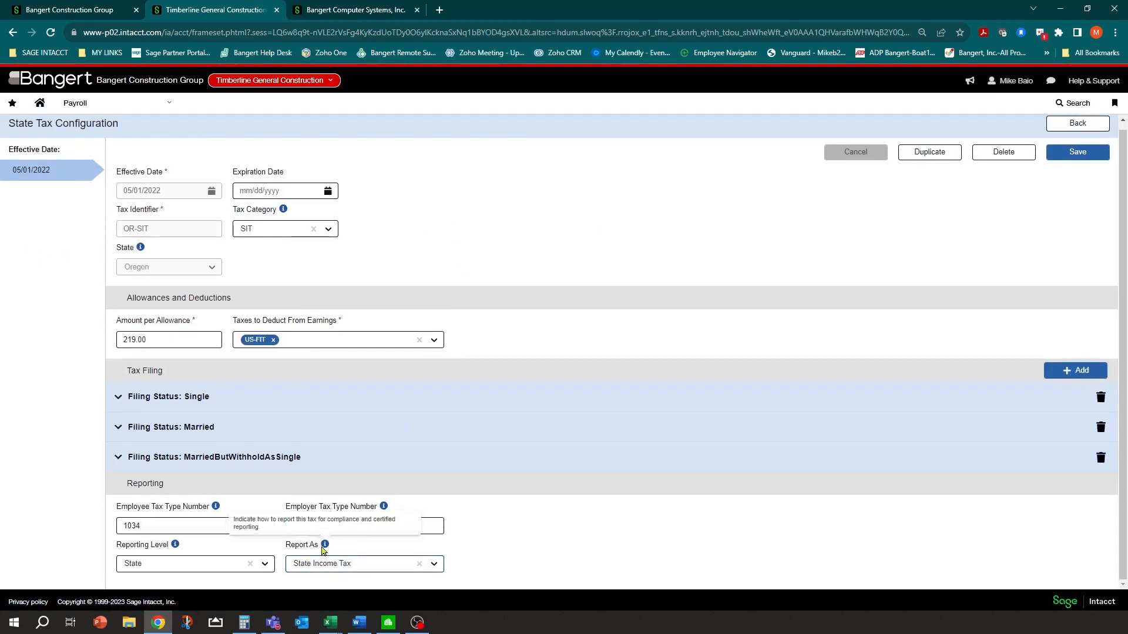
{"action": "left_click", "coordinate": [145, 525]}
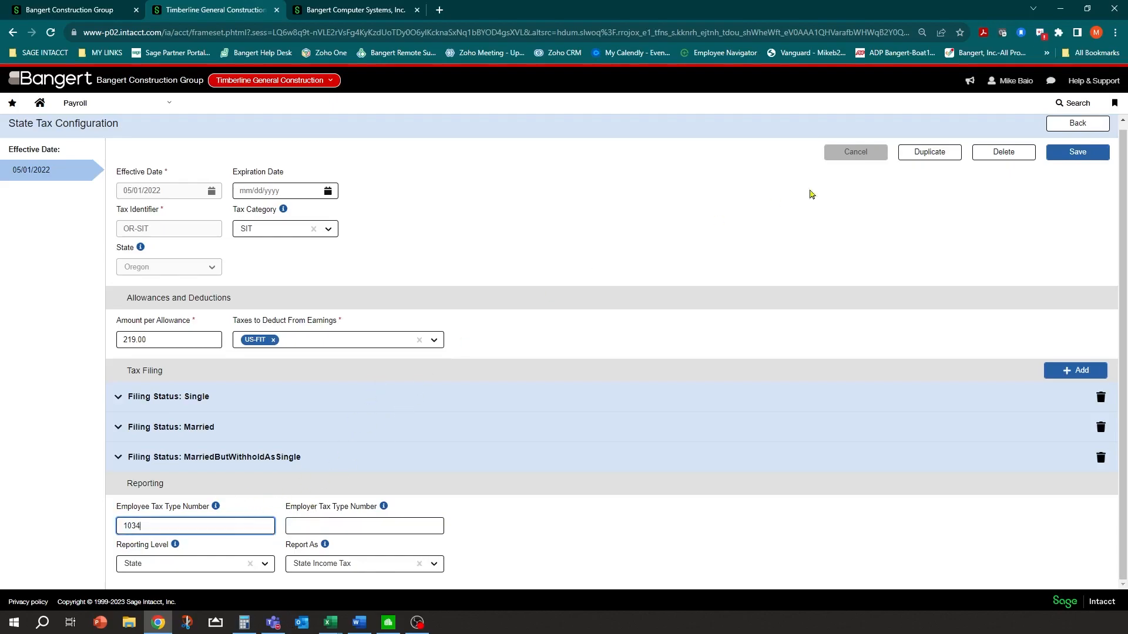
{"action": "left_click", "coordinate": [1057, 124]}
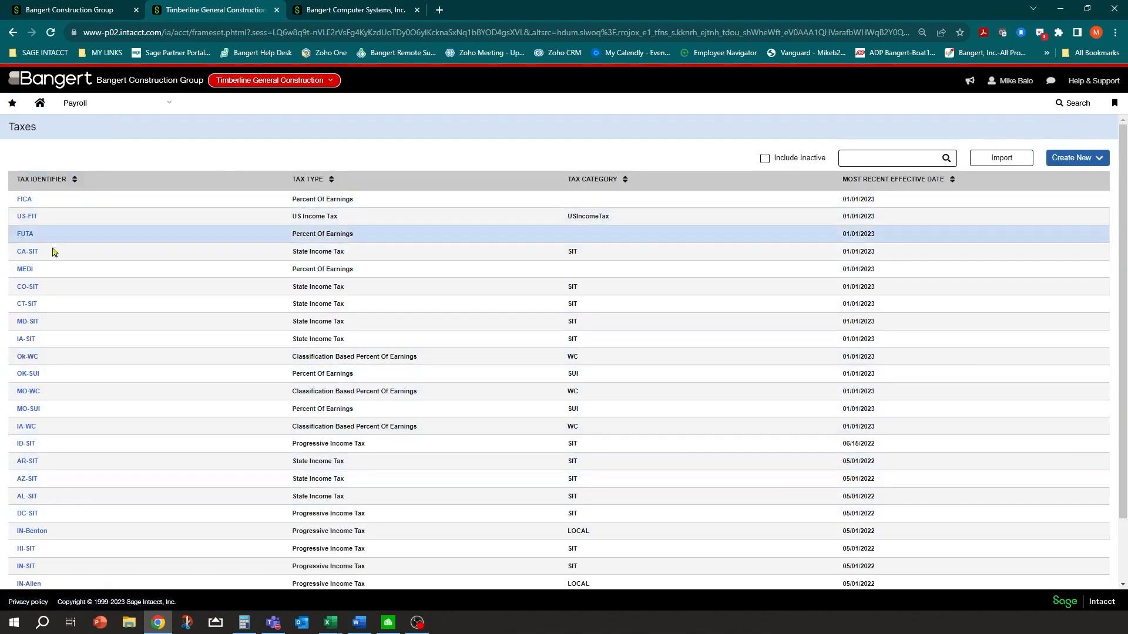
Open the OK-SUI tax configuration and move to its reporting fields
{"action": "left_click", "coordinate": [28, 374]}
{"action": "scroll", "coordinate": [256, 358], "scroll_direction": "down", "scroll_amount": 2}
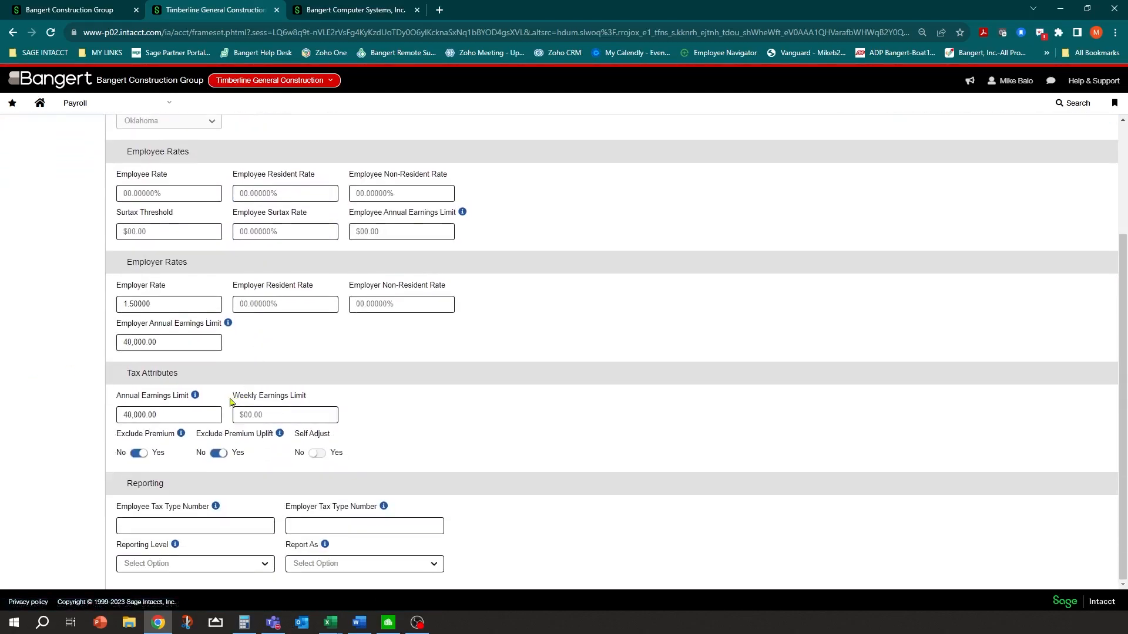
{"action": "scroll", "coordinate": [323, 226], "scroll_direction": "up", "scroll_amount": 2}
{"action": "scroll", "coordinate": [219, 432], "scroll_direction": "down", "scroll_amount": 2}
{"action": "left_click", "coordinate": [166, 526]}
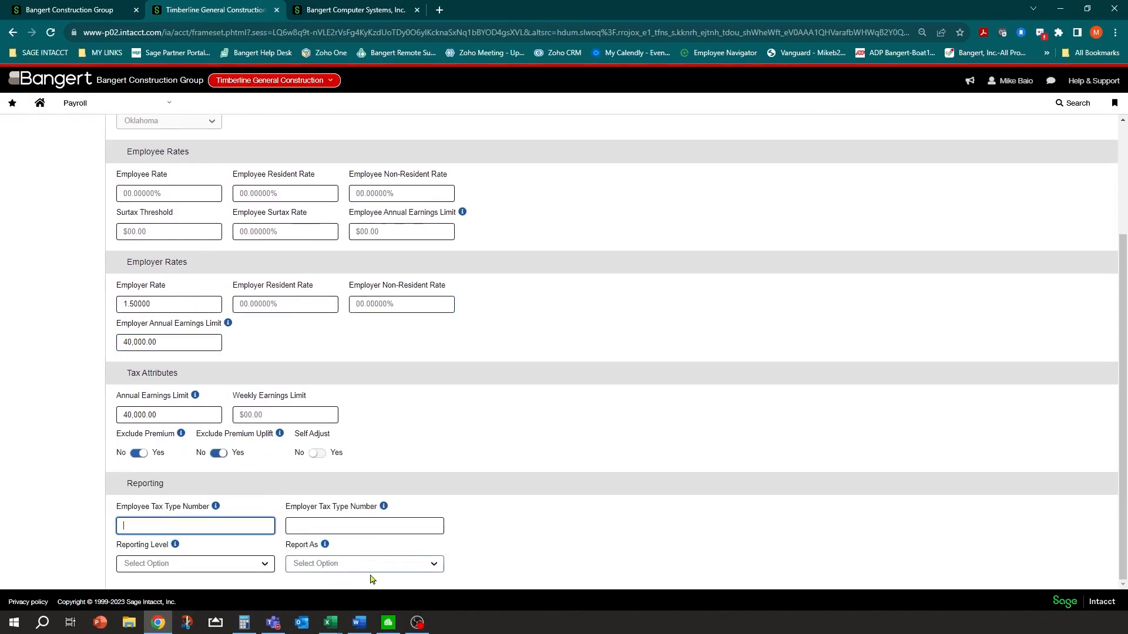
Set Report As to State Unemployment Insurance and Reporting Level to State
{"action": "left_click", "coordinate": [435, 563]}
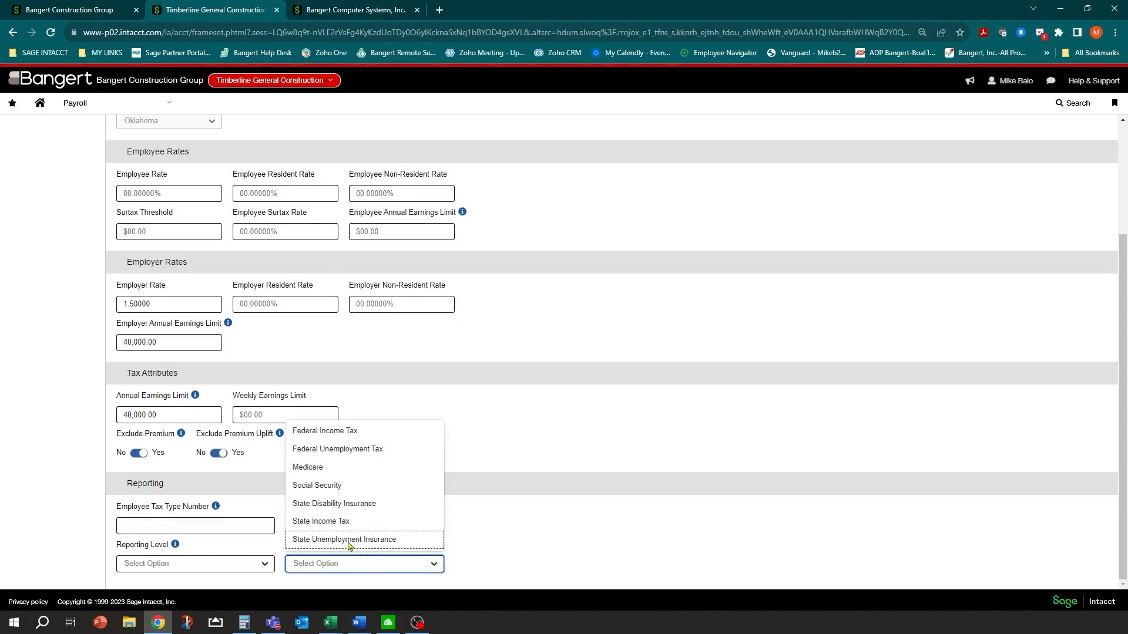
{"action": "left_click", "coordinate": [330, 540]}
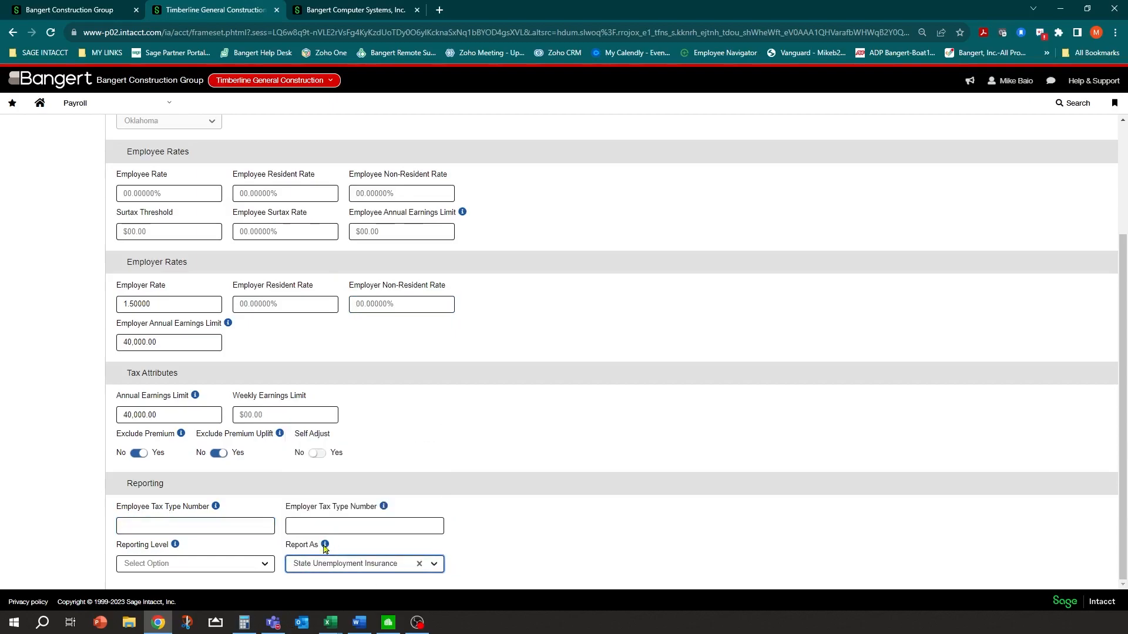
{"action": "left_click", "coordinate": [265, 564]}
{"action": "left_click", "coordinate": [152, 541]}
Open the Employer Tax Type Number help to bring up the Tax Types table
{"action": "left_click", "coordinate": [154, 527]}
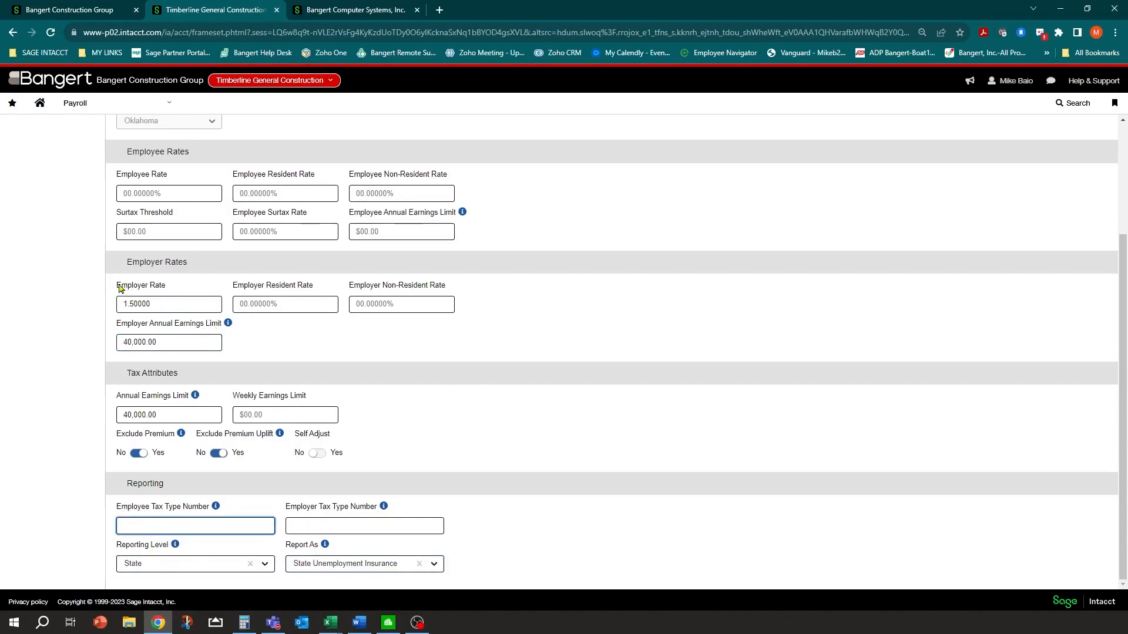
{"action": "left_click", "coordinate": [318, 524]}
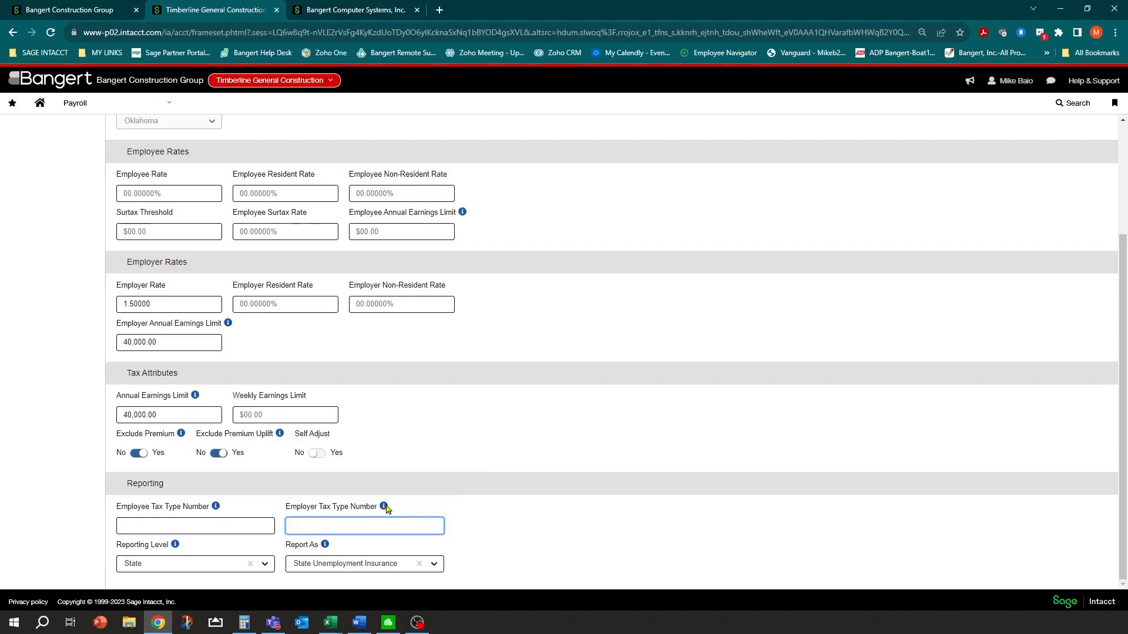
{"action": "mouse_move", "coordinate": [385, 505]}
{"action": "left_click", "coordinate": [450, 491]}
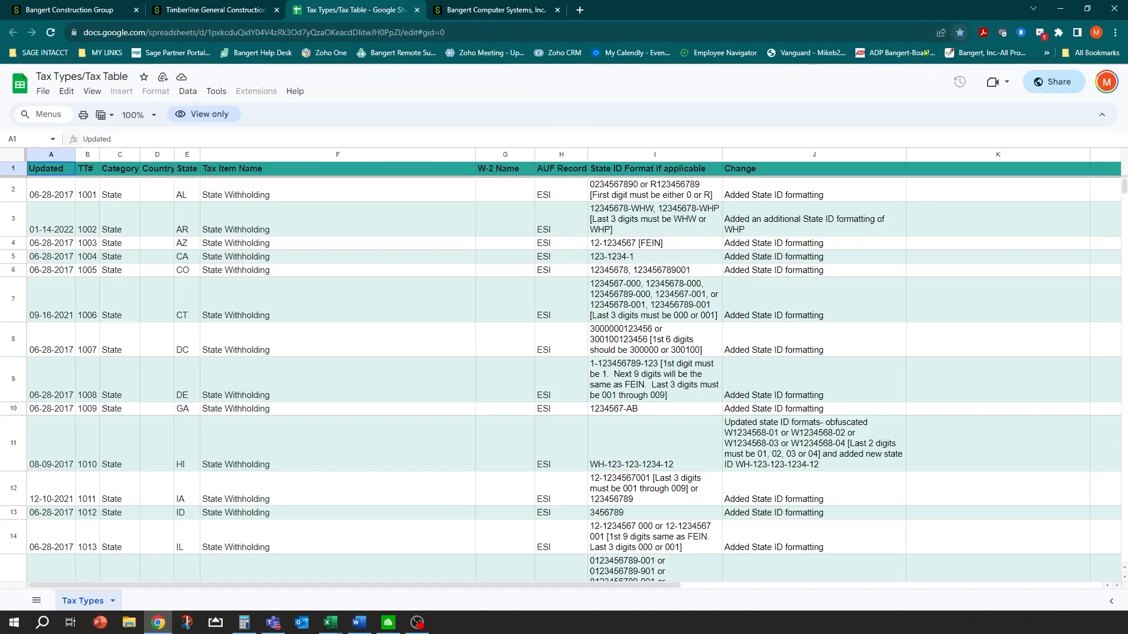
Inspect the Category, Tax Item Name and state code columns of the State Withholding rows
{"action": "left_click", "coordinate": [149, 249]}
{"action": "left_click", "coordinate": [121, 233]}
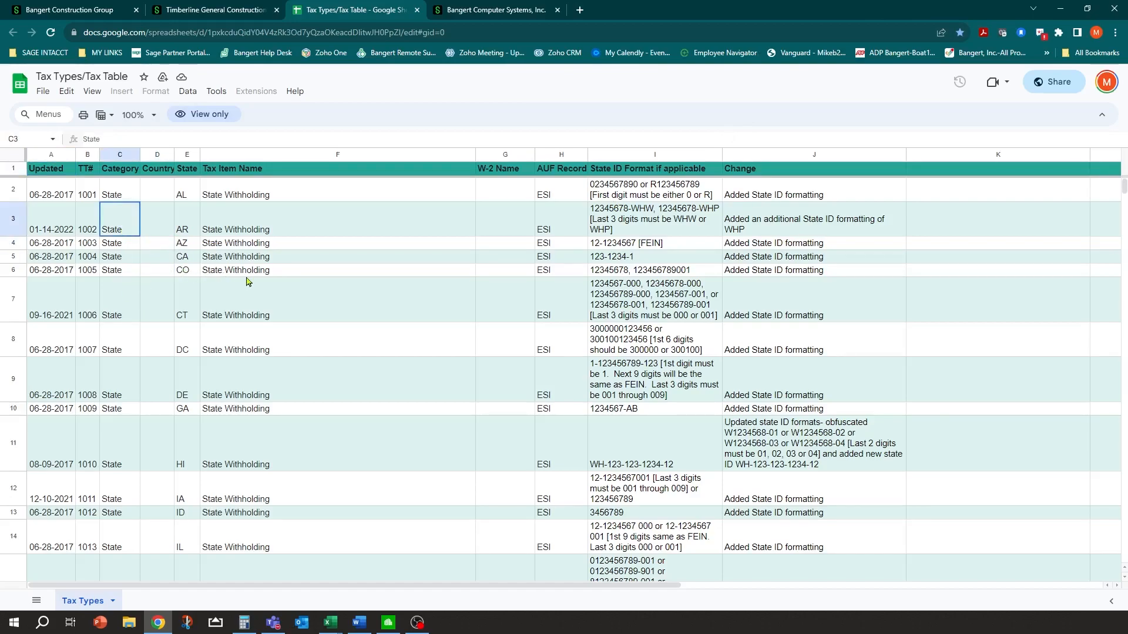
{"action": "scroll", "coordinate": [248, 288], "scroll_direction": "down", "scroll_amount": 5}
{"action": "scroll", "coordinate": [223, 303], "scroll_direction": "up", "scroll_amount": 5}
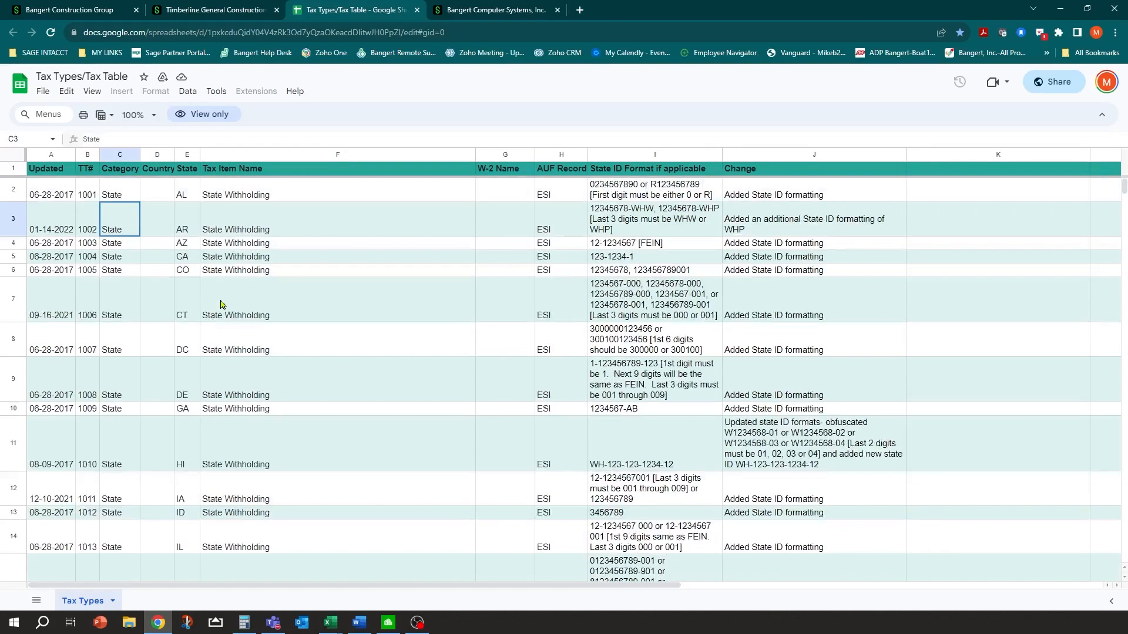
{"action": "left_click", "coordinate": [223, 249]}
{"action": "left_click", "coordinate": [224, 232]}
{"action": "left_click", "coordinate": [220, 196]}
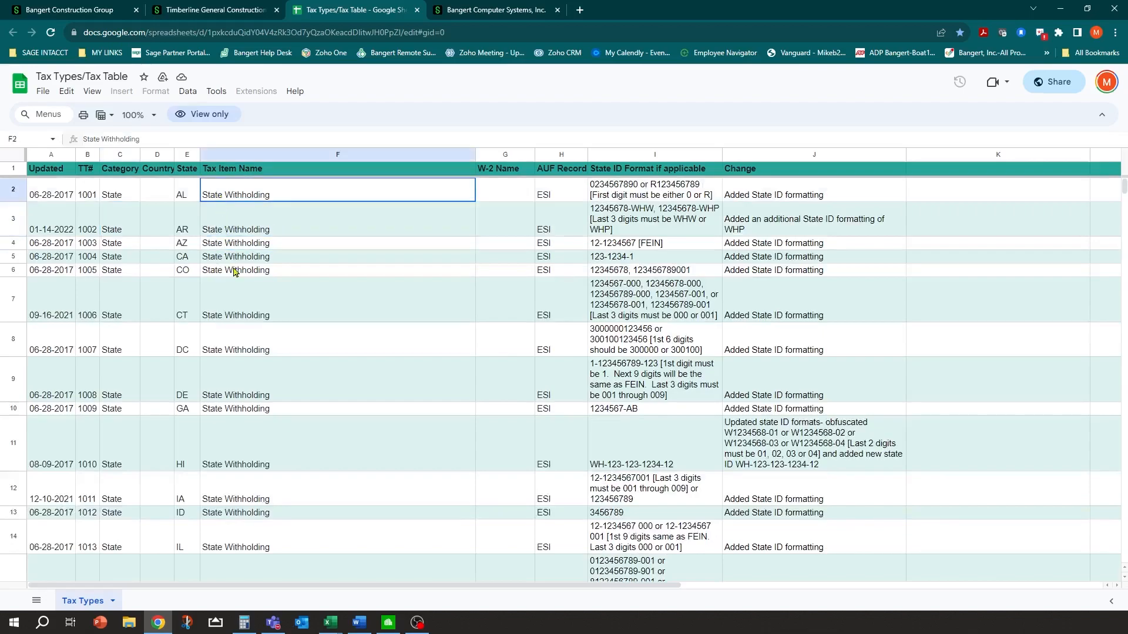
{"action": "left_click", "coordinate": [188, 229]}
{"action": "left_click", "coordinate": [236, 231]}
{"action": "left_click", "coordinate": [192, 231]}
Step through the State Withholding tax type numbers from 1002 down to GA's 1009
{"action": "left_click", "coordinate": [84, 233]}
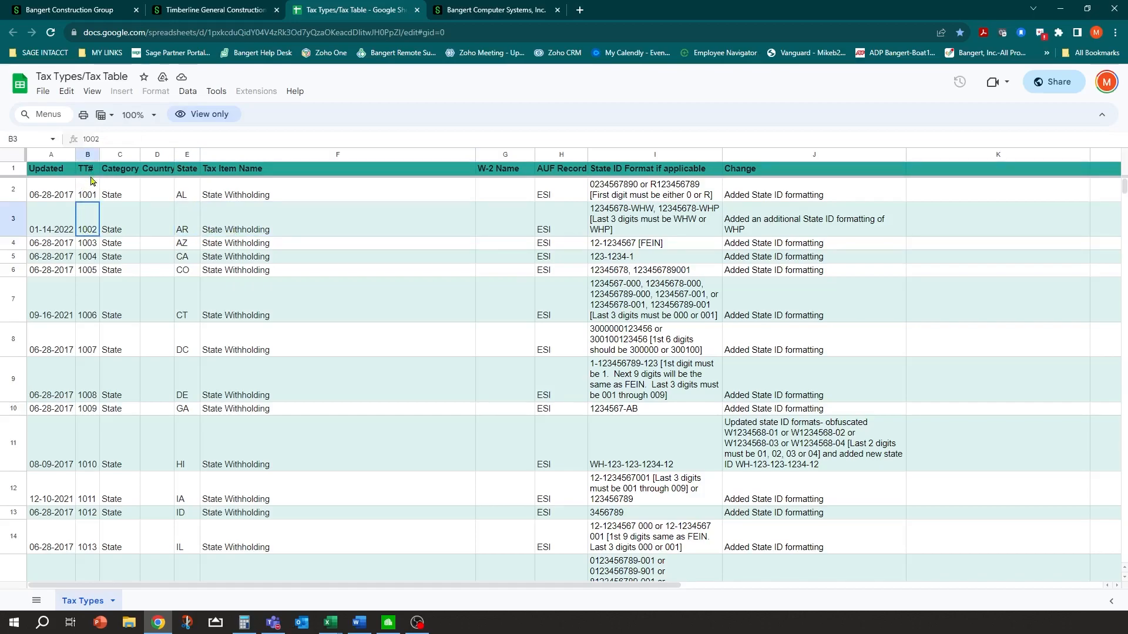
{"action": "left_click", "coordinate": [87, 247]}
{"action": "left_click", "coordinate": [89, 270]}
{"action": "left_click", "coordinate": [86, 308]}
{"action": "left_click", "coordinate": [88, 350]}
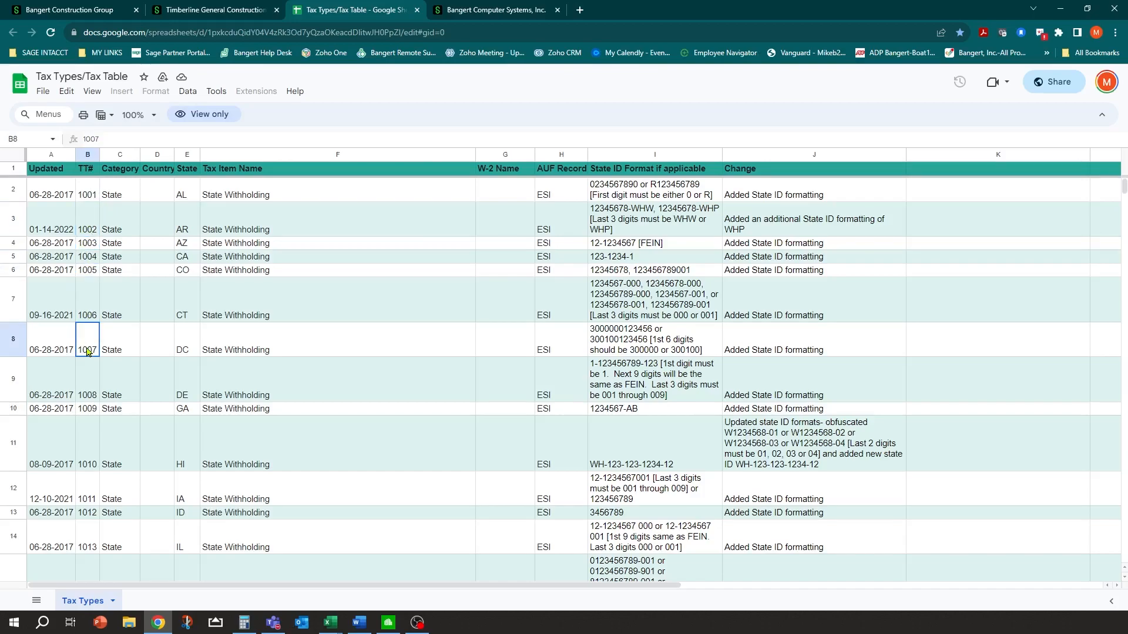
{"action": "left_click", "coordinate": [83, 399]}
{"action": "left_click", "coordinate": [87, 410]}
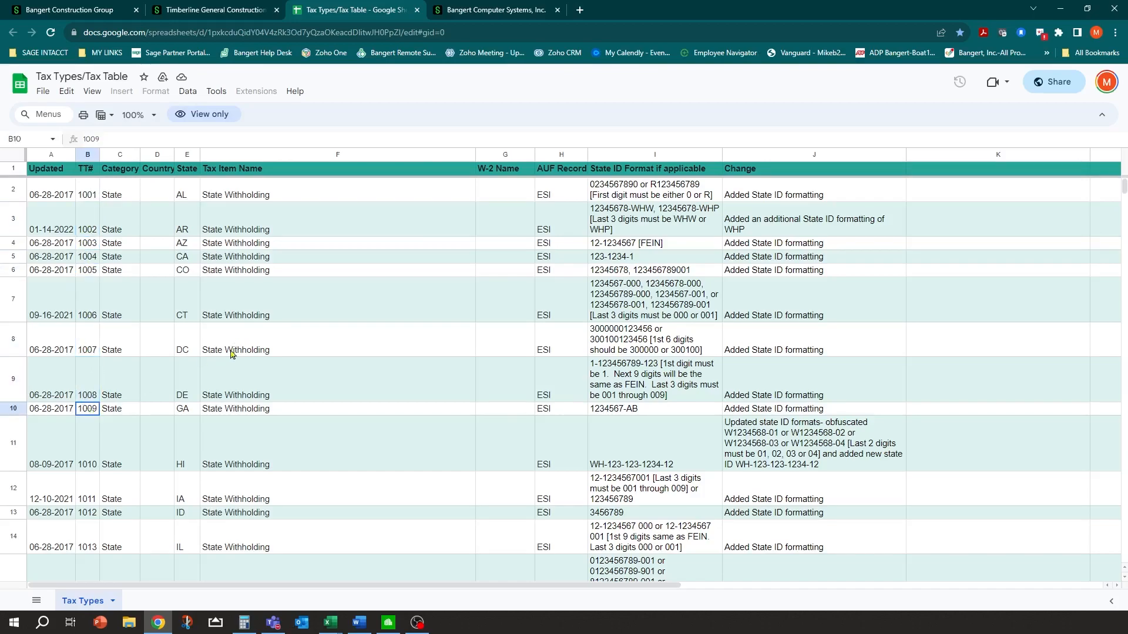
Scroll down to Oklahoma's State Unemployment row and pick out its tax type number 1079
{"action": "scroll", "coordinate": [188, 389], "scroll_direction": "down", "scroll_amount": 10}
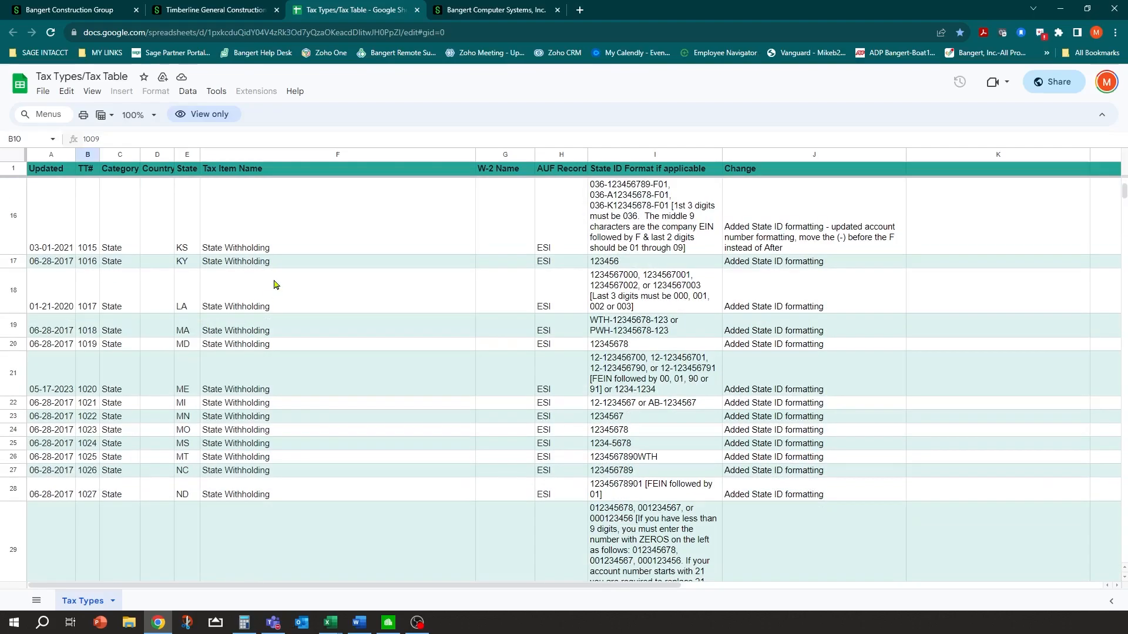
{"action": "scroll", "coordinate": [269, 280], "scroll_direction": "down", "scroll_amount": 11}
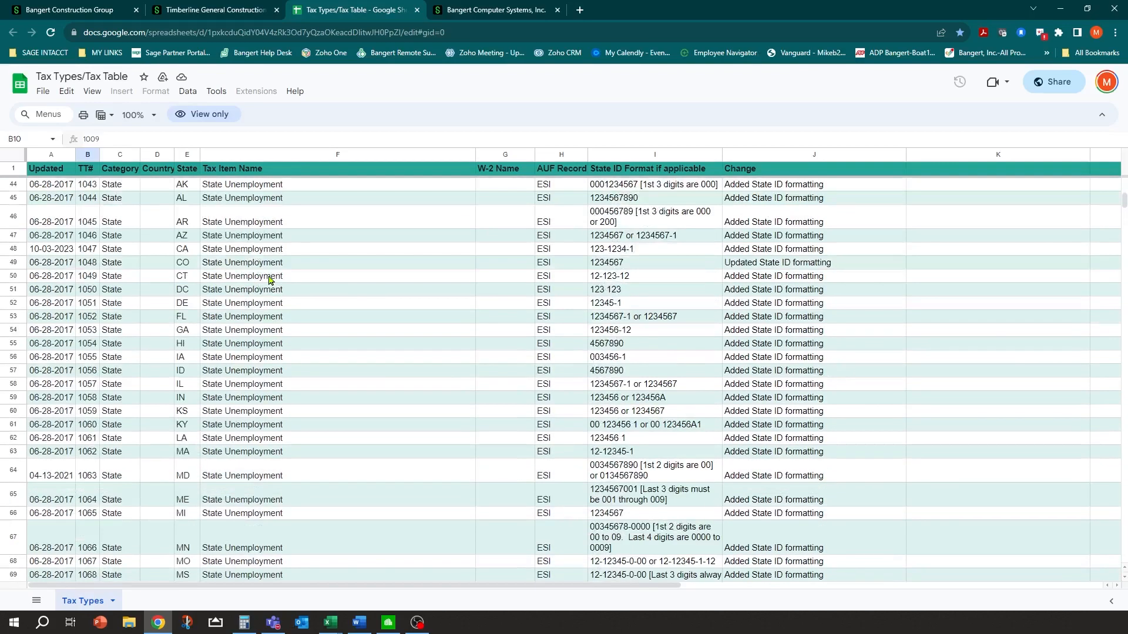
{"action": "scroll", "coordinate": [231, 476], "scroll_direction": "down", "scroll_amount": 2}
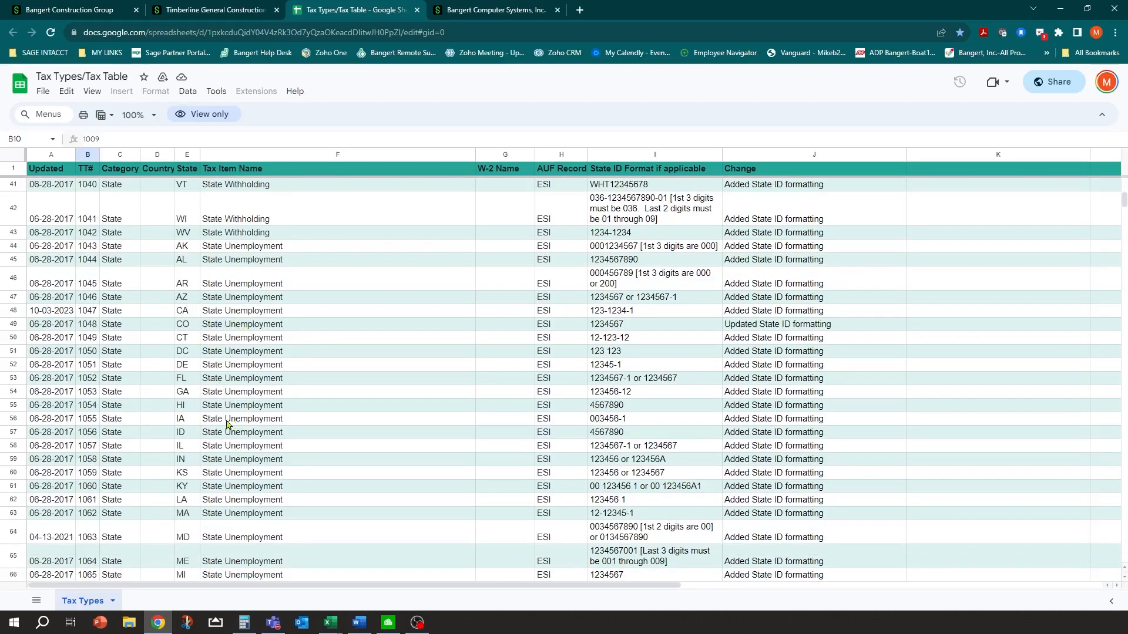
{"action": "left_click", "coordinate": [238, 9]}
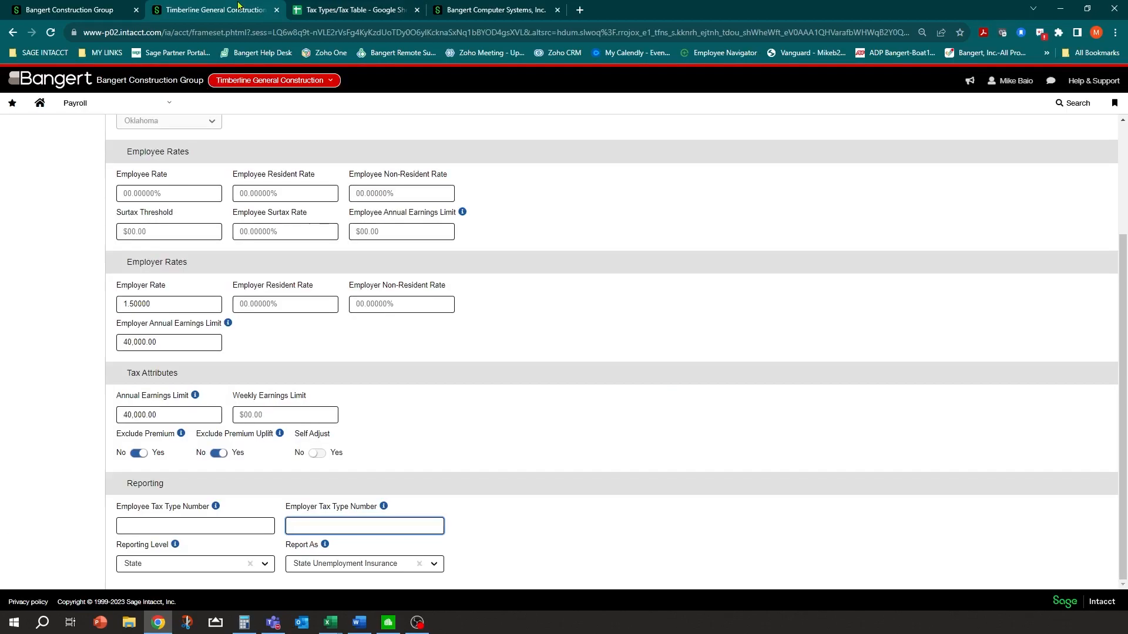
{"action": "scroll", "coordinate": [239, 207], "scroll_direction": "up", "scroll_amount": 3}
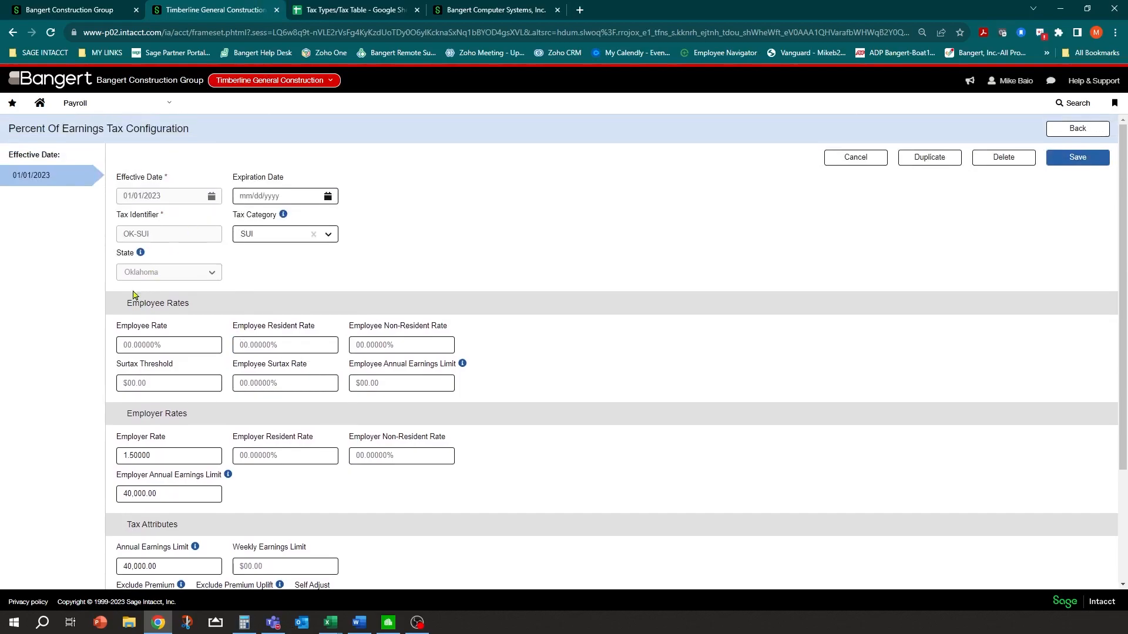
{"action": "left_click", "coordinate": [385, 8]}
{"action": "scroll", "coordinate": [193, 332], "scroll_direction": "down", "scroll_amount": 2}
{"action": "scroll", "coordinate": [190, 332], "scroll_direction": "down", "scroll_amount": 5}
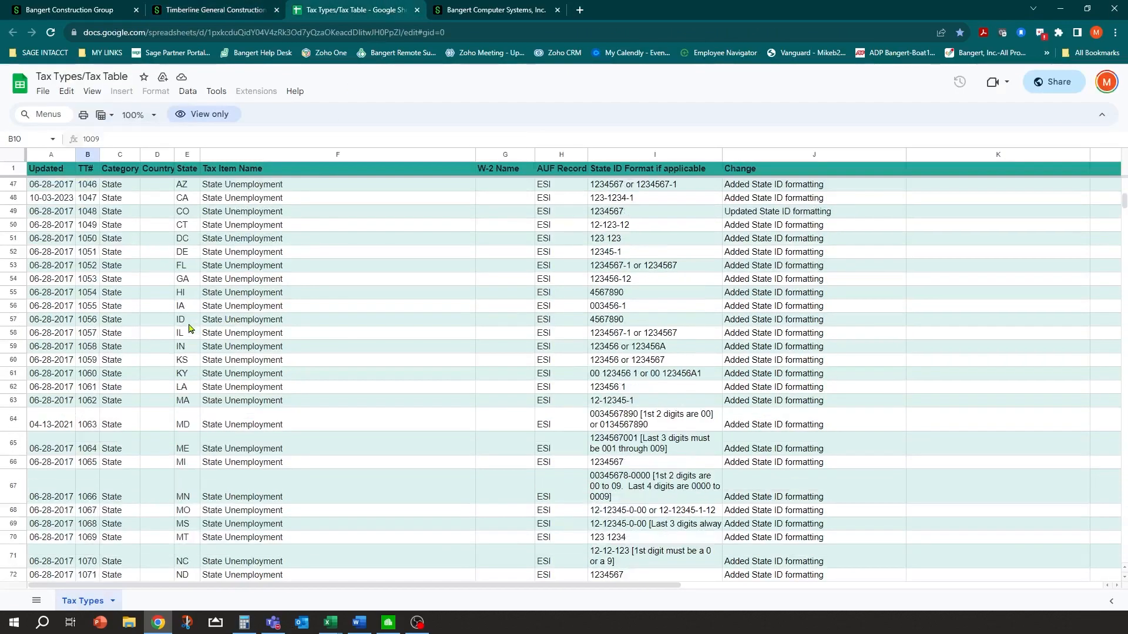
{"action": "scroll", "coordinate": [188, 323], "scroll_direction": "up", "scroll_amount": 4}
{"action": "scroll", "coordinate": [187, 316], "scroll_direction": "up", "scroll_amount": 2}
{"action": "scroll", "coordinate": [191, 306], "scroll_direction": "down", "scroll_amount": 8}
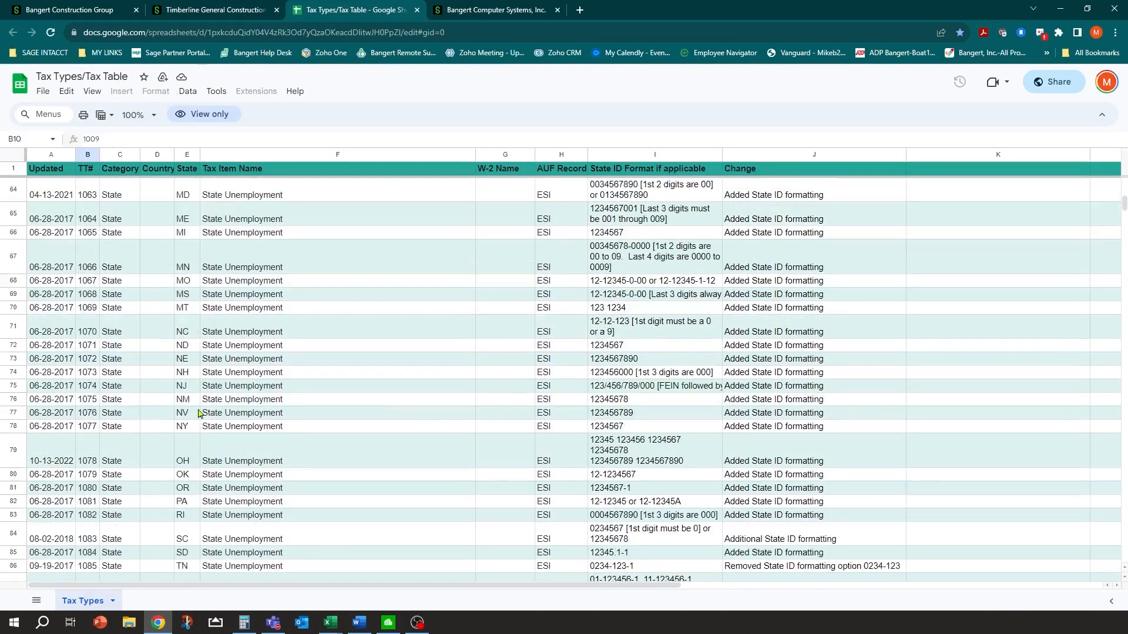
{"action": "left_click", "coordinate": [191, 477]}
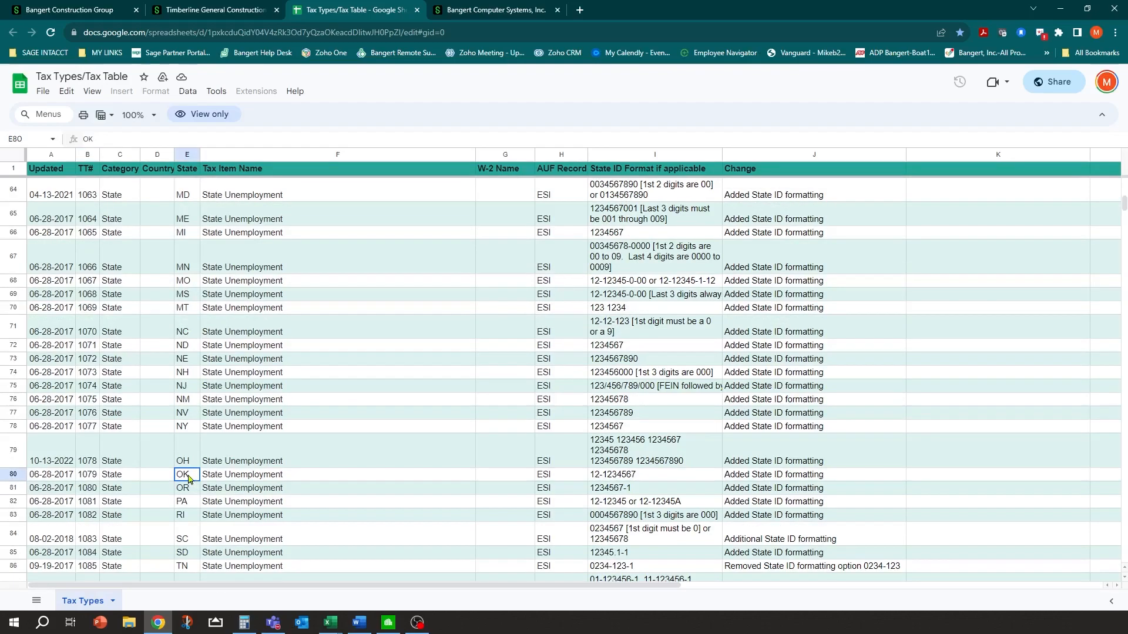
{"action": "left_click", "coordinate": [90, 477]}
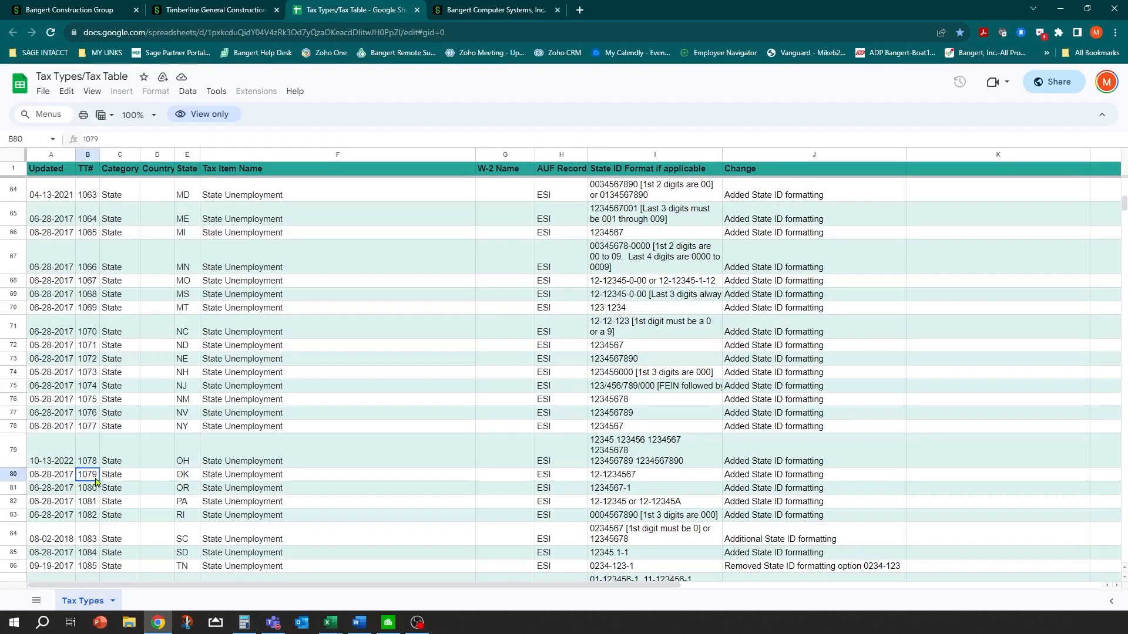
Enter 1079 as OK-SUI's Employer Tax Type Number, save, and dismiss the confirmation
{"action": "left_click", "coordinate": [235, 10]}
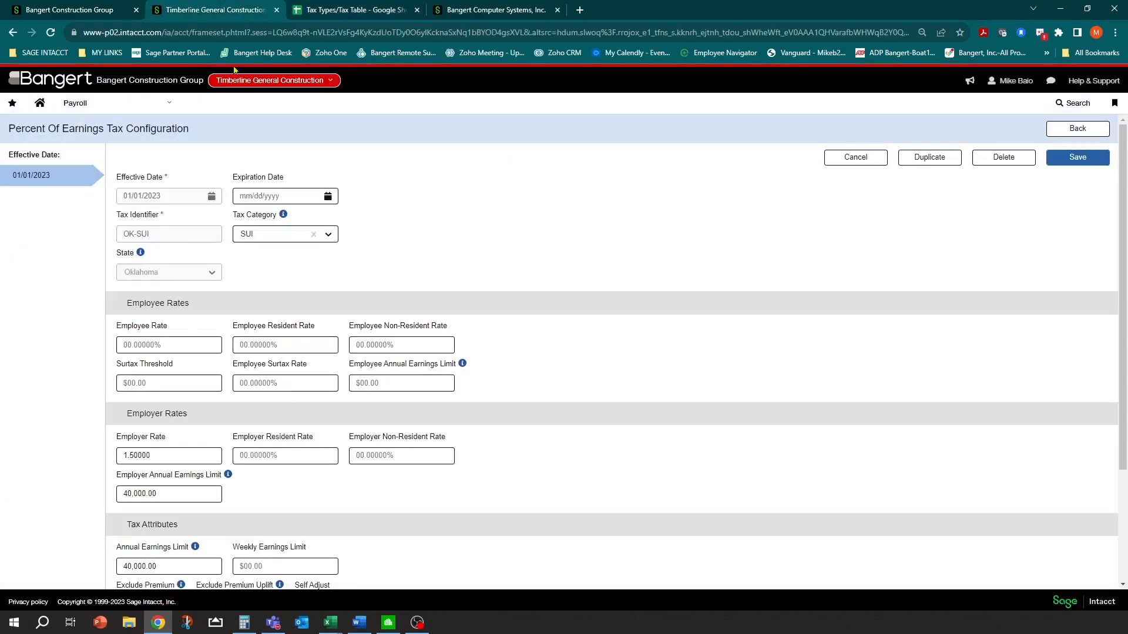
{"action": "scroll", "coordinate": [200, 523], "scroll_direction": "down", "scroll_amount": 3}
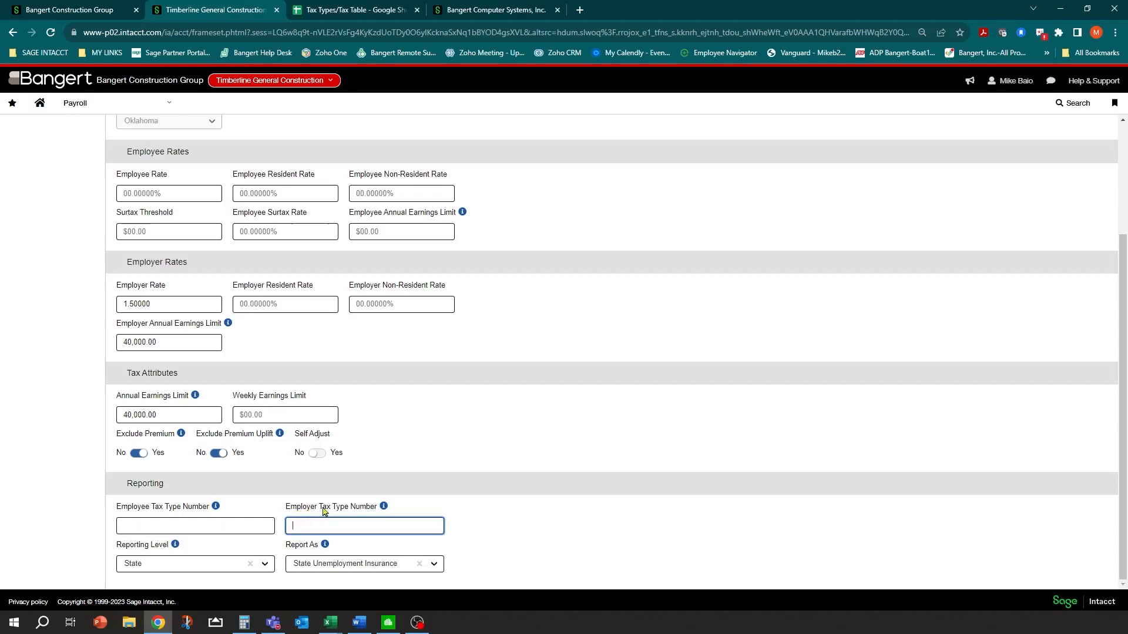
{"action": "type", "text": "79"}
{"action": "left_click", "coordinate": [472, 512]}
{"action": "scroll", "coordinate": [474, 305], "scroll_direction": "up", "scroll_amount": 3}
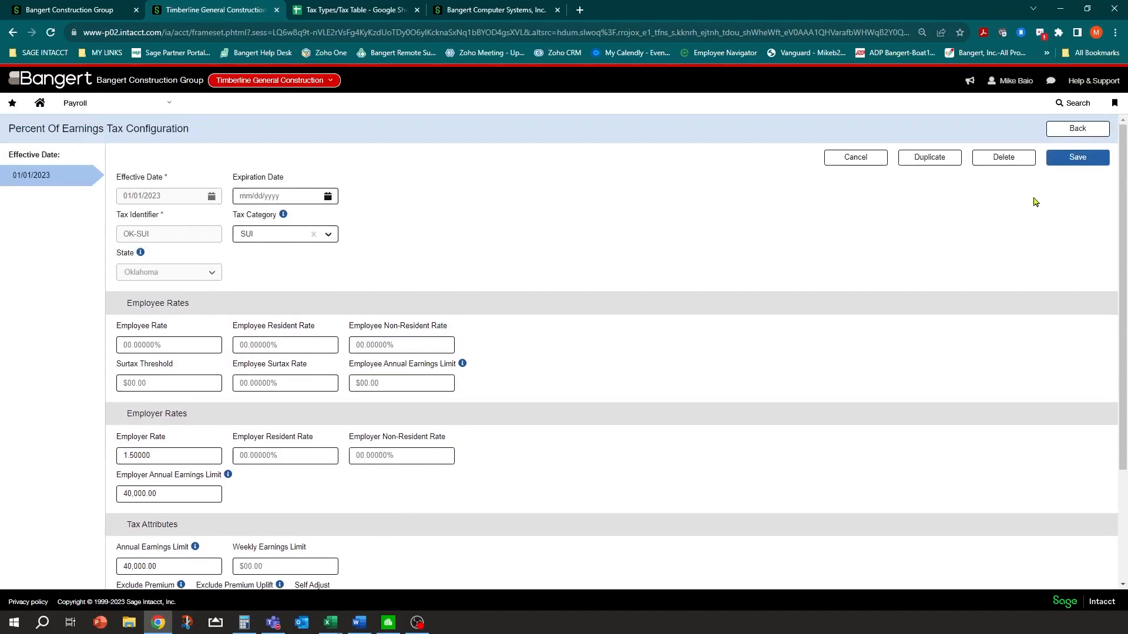
{"action": "left_click", "coordinate": [1078, 157]}
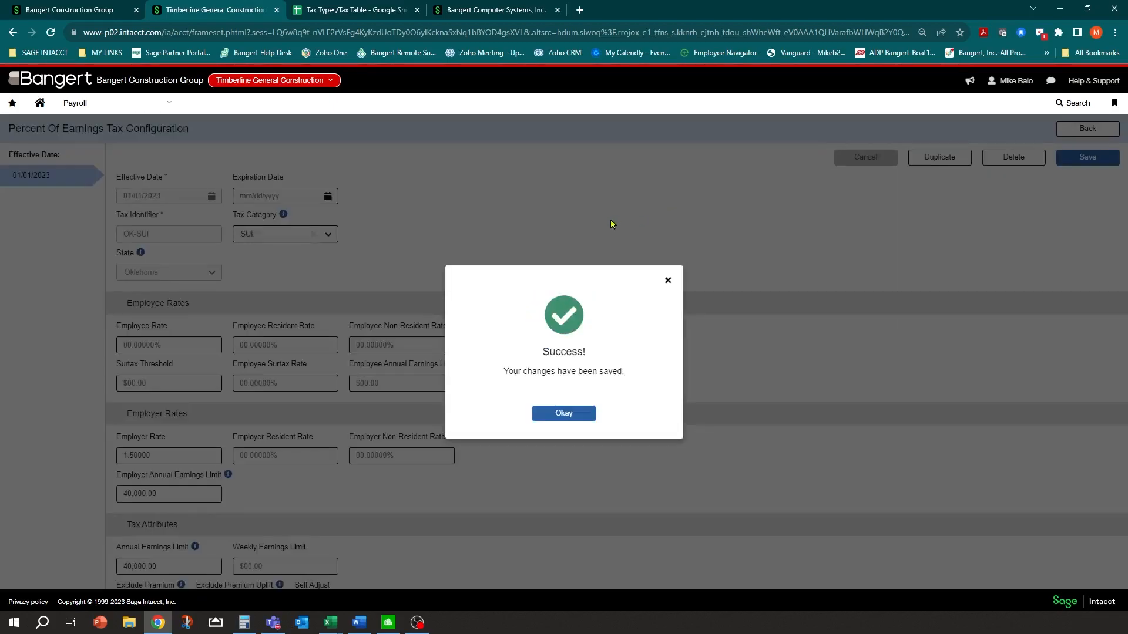
{"action": "left_click", "coordinate": [563, 413]}
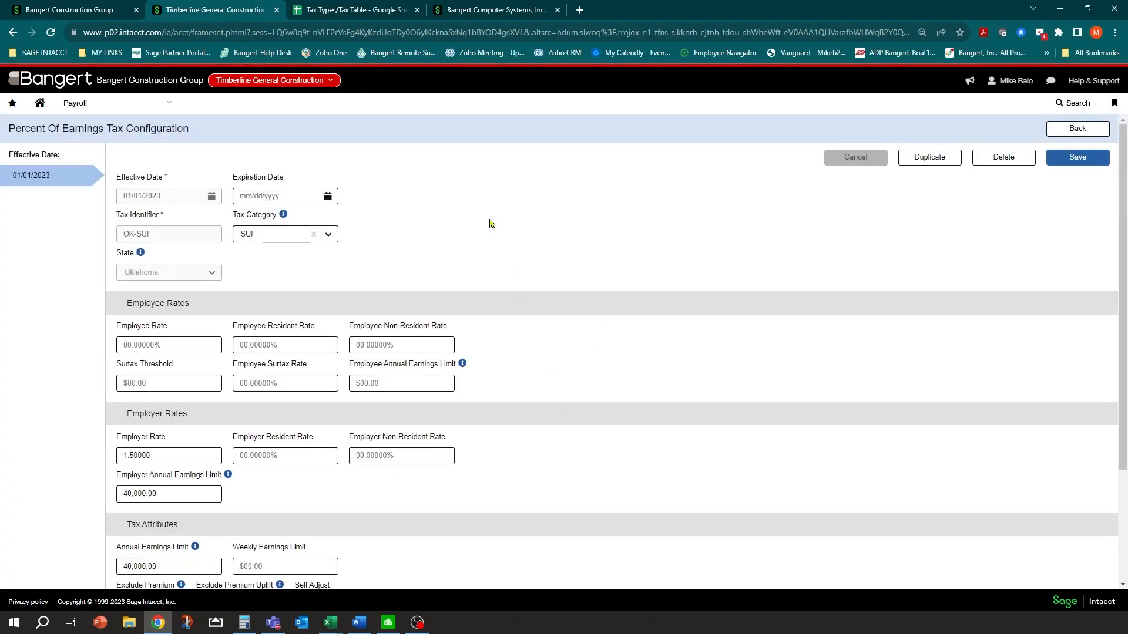
Open Payroll Setup > System pay modifiers and browse the 35 modifiers, toggling the Pay Modifier sort
{"action": "left_click", "coordinate": [167, 108]}
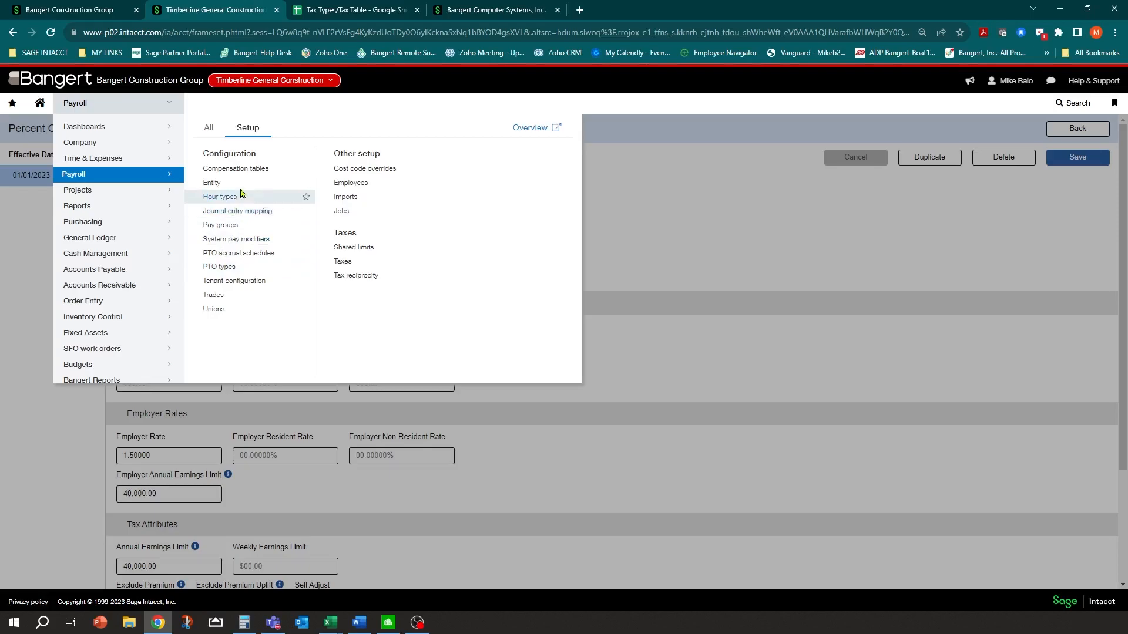
{"action": "left_click", "coordinate": [225, 246]}
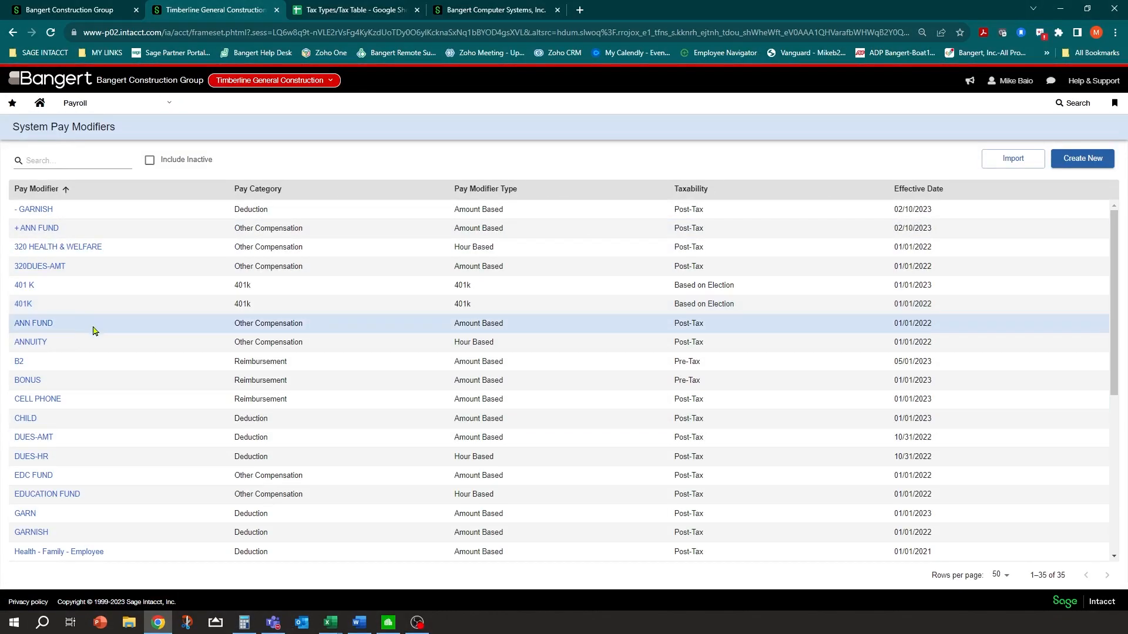
{"action": "scroll", "coordinate": [88, 352], "scroll_direction": "down", "scroll_amount": 2}
{"action": "scroll", "coordinate": [91, 383], "scroll_direction": "down", "scroll_amount": 3}
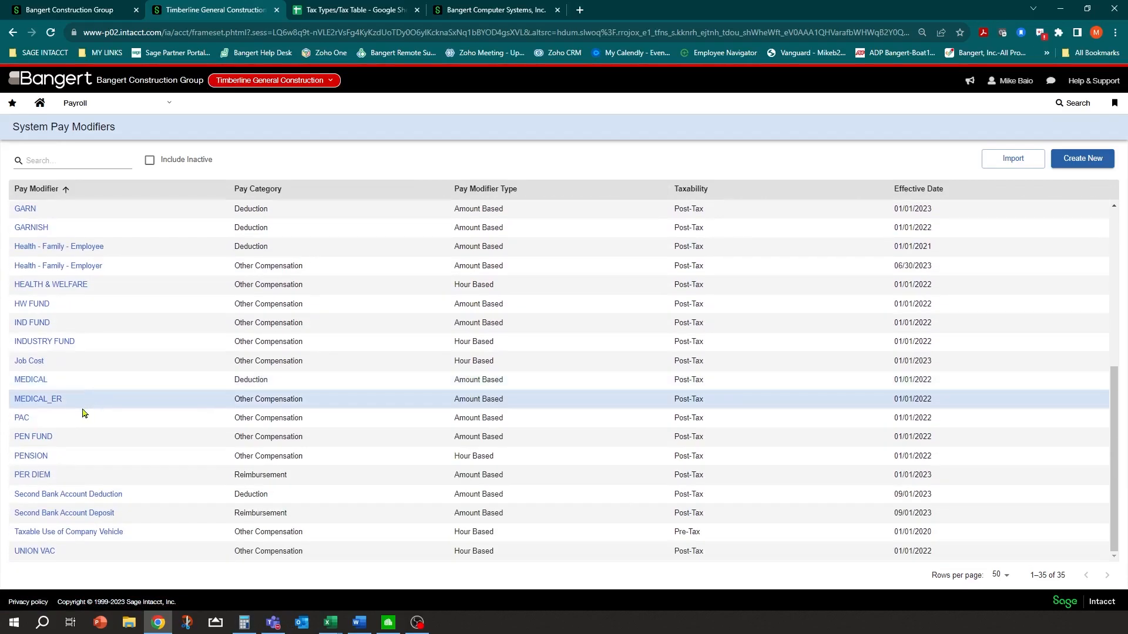
{"action": "scroll", "coordinate": [103, 464], "scroll_direction": "up", "scroll_amount": 4}
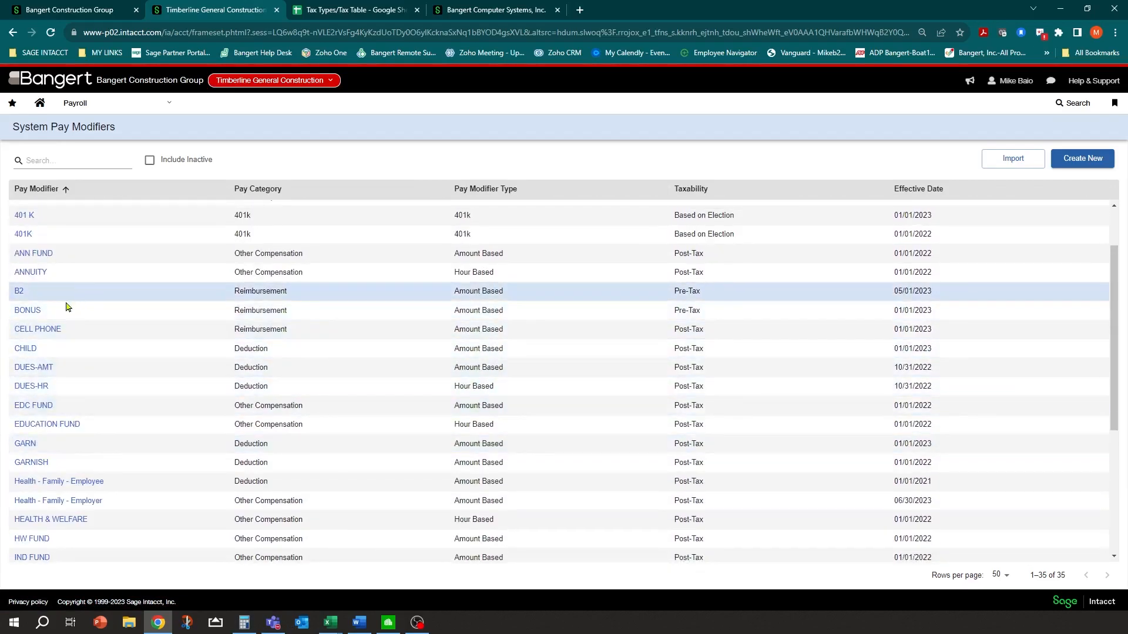
{"action": "scroll", "coordinate": [83, 326], "scroll_direction": "down", "scroll_amount": 2}
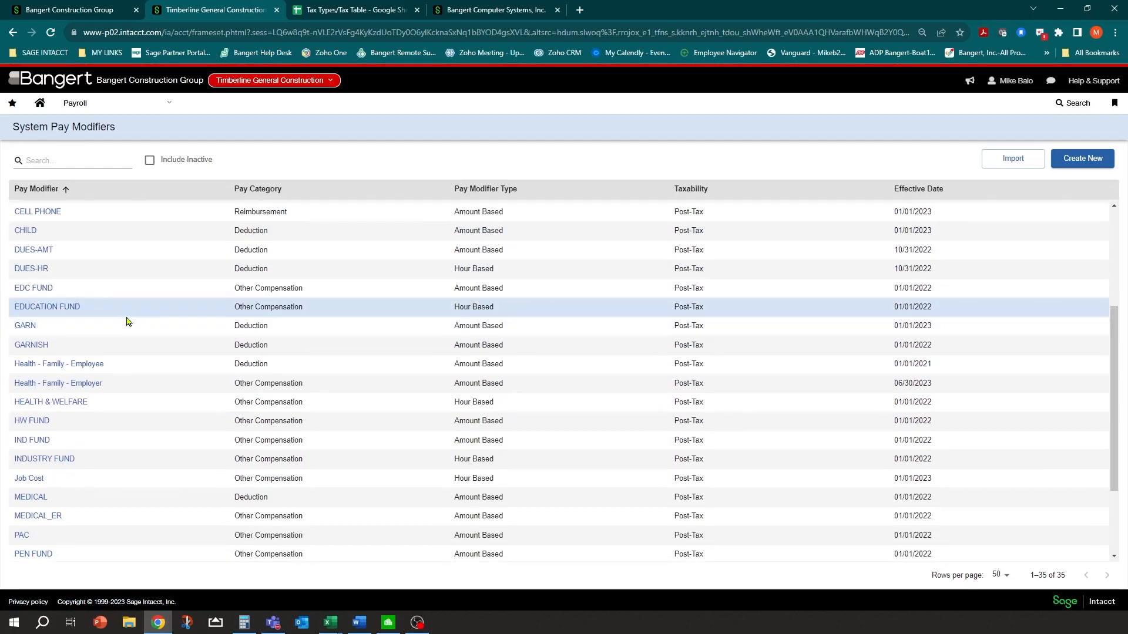
{"action": "scroll", "coordinate": [127, 322], "scroll_direction": "up", "scroll_amount": 3}
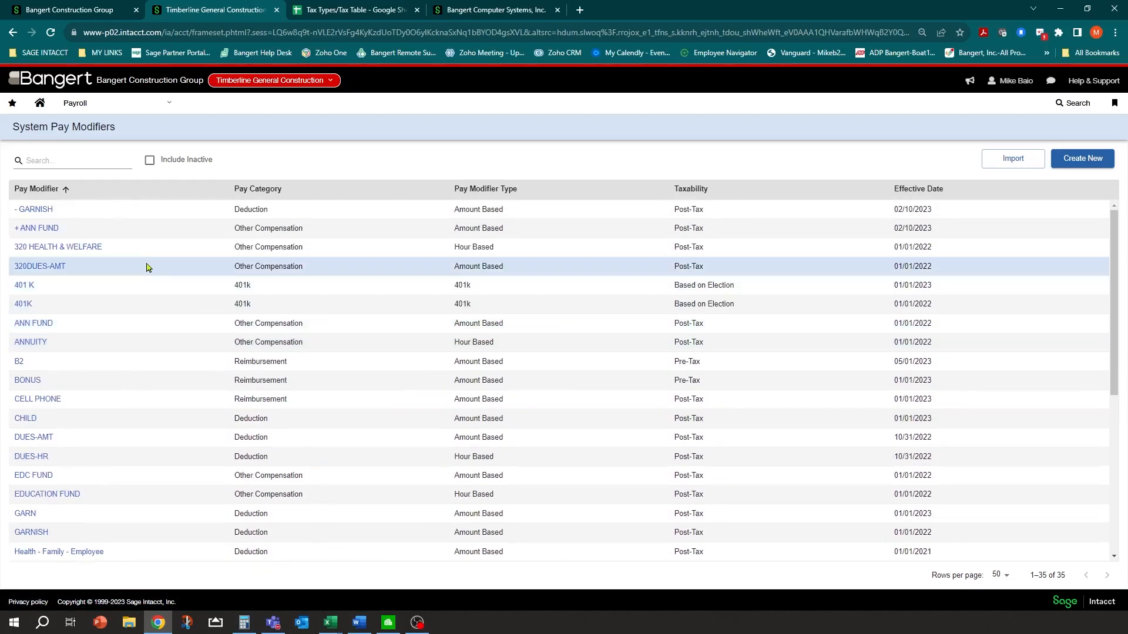
{"action": "left_click", "coordinate": [47, 189]}
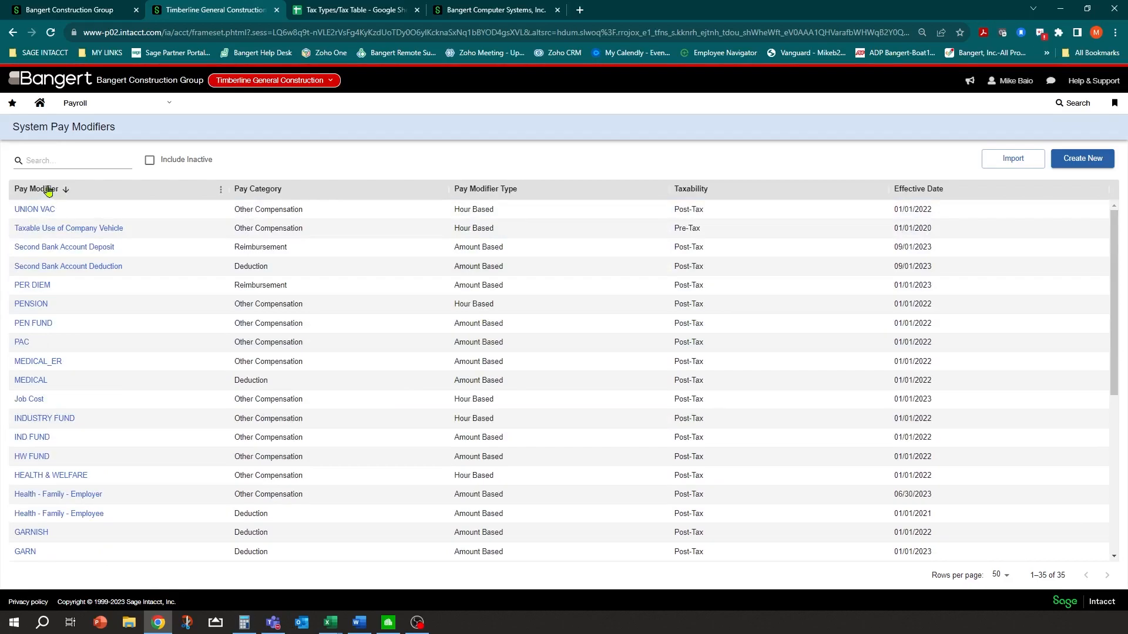
{"action": "left_click", "coordinate": [47, 189]}
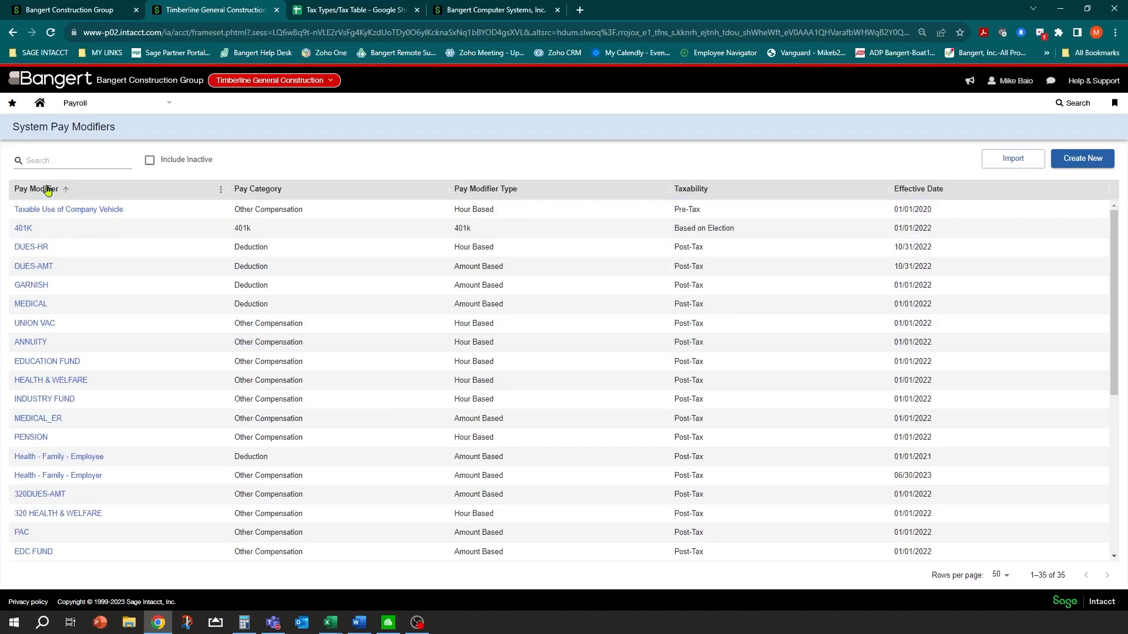
Open the 401K pay modifier and focus its Pre-Tax Contribution Tax Type Number field
{"action": "left_click", "coordinate": [20, 233]}
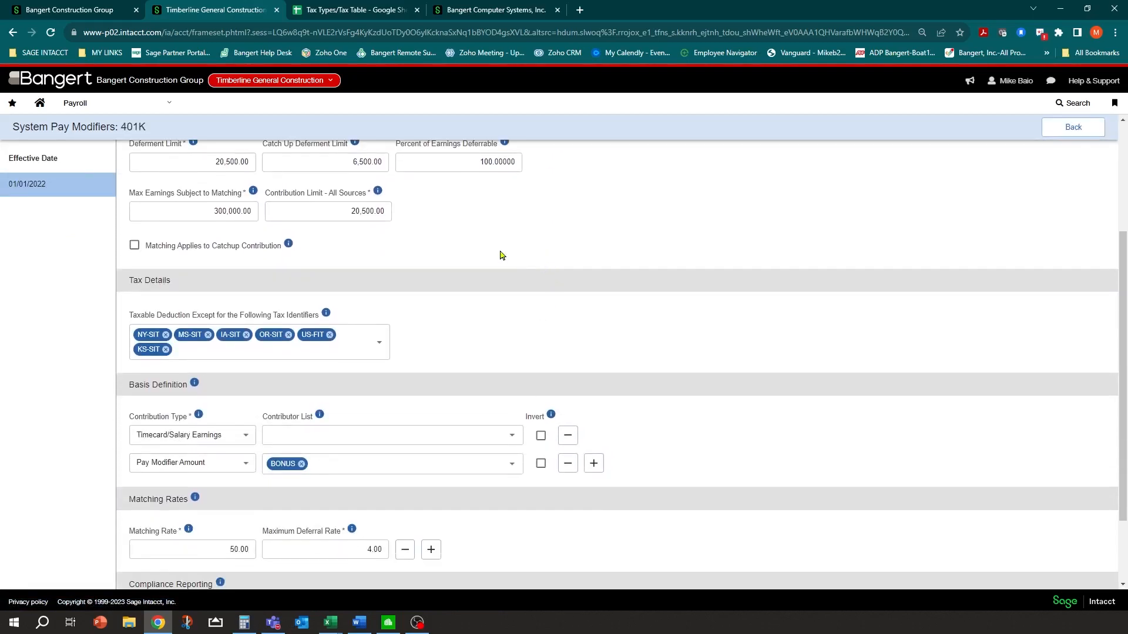
{"action": "scroll", "coordinate": [501, 256], "scroll_direction": "down", "scroll_amount": 2}
{"action": "left_click", "coordinate": [220, 569]}
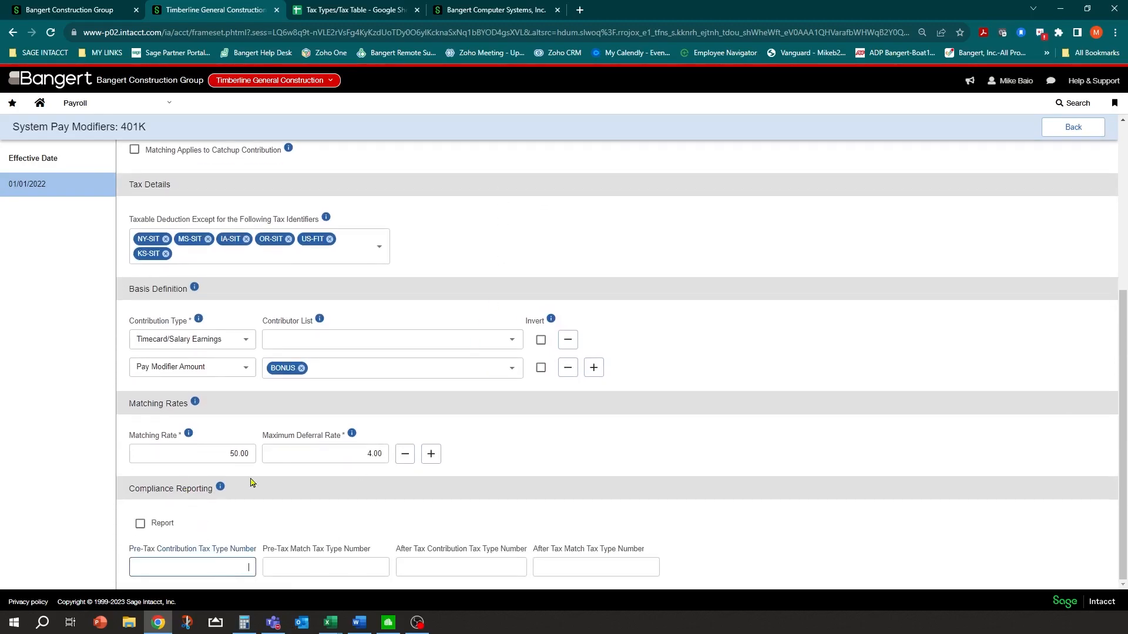
Page through the Tax Types sheet to reach the W2 Box 12 code rows
{"action": "mouse_move", "coordinate": [222, 492]}
{"action": "left_click", "coordinate": [359, 8]}
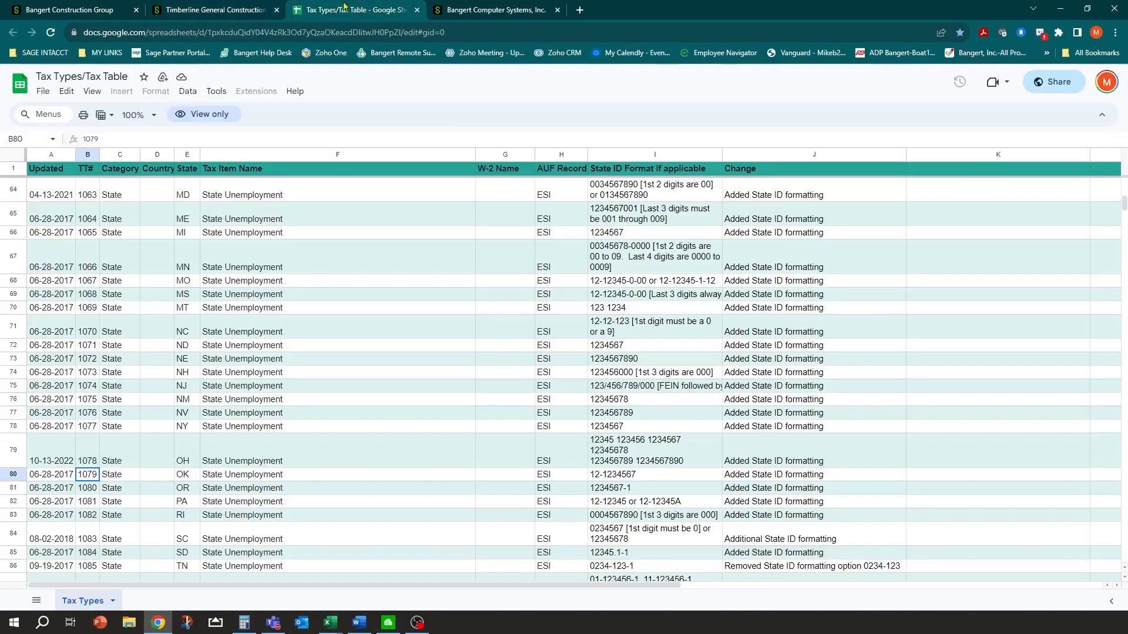
{"action": "left_click", "coordinate": [247, 347]}
{"action": "key", "text": "Page_Down"}
{"action": "key", "text": "Page_Down"}
{"action": "key", "text": "Page_Down"}
{"action": "key", "text": "Page_Down"}
{"action": "key", "text": "Page_Down"}
{"action": "key", "text": "Page_Down"}
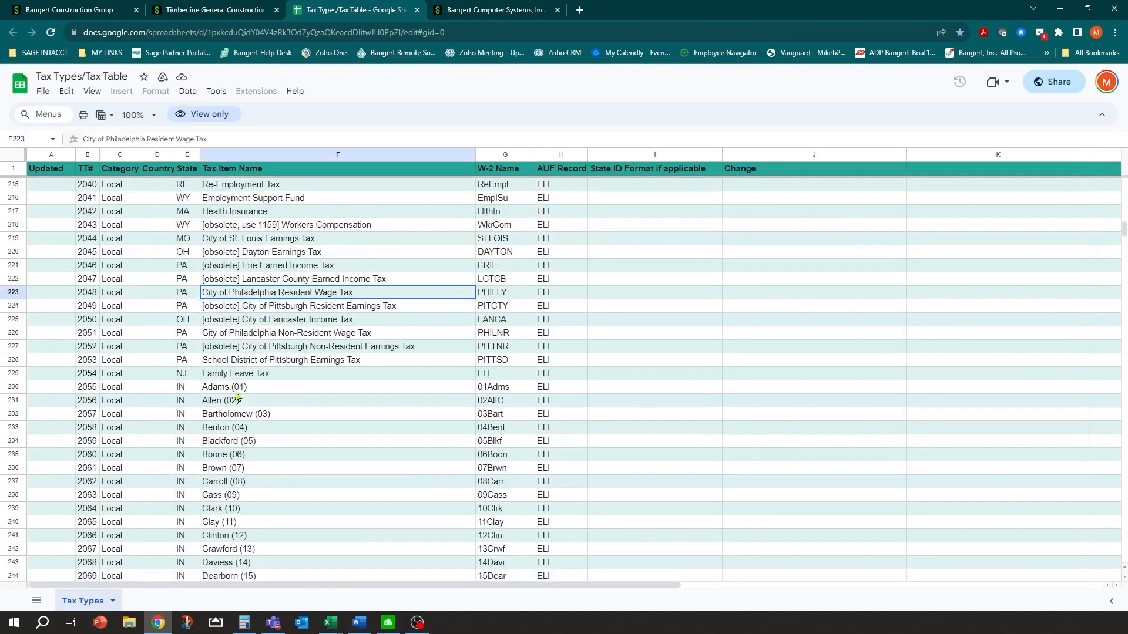
{"action": "key", "text": "Page_Down"}
{"action": "key", "text": "Page_Down"}
{"action": "key", "text": "Page_Down"}
{"action": "key", "text": "Page_Down"}
{"action": "key", "text": "Page_Down"}
{"action": "key", "text": "Page_Down"}
{"action": "key", "text": "Page_Down"}
{"action": "key", "text": "Page_Down"}
{"action": "key", "text": "Page_Down"}
{"action": "key", "text": "Page_Down"}
{"action": "key", "text": "Page_Down"}
{"action": "key", "text": "Page_Down"}
{"action": "key", "text": "Page_Down"}
{"action": "key", "text": "Page_Down"}
{"action": "key", "text": "Page_Down"}
{"action": "key", "text": "Page_Down"}
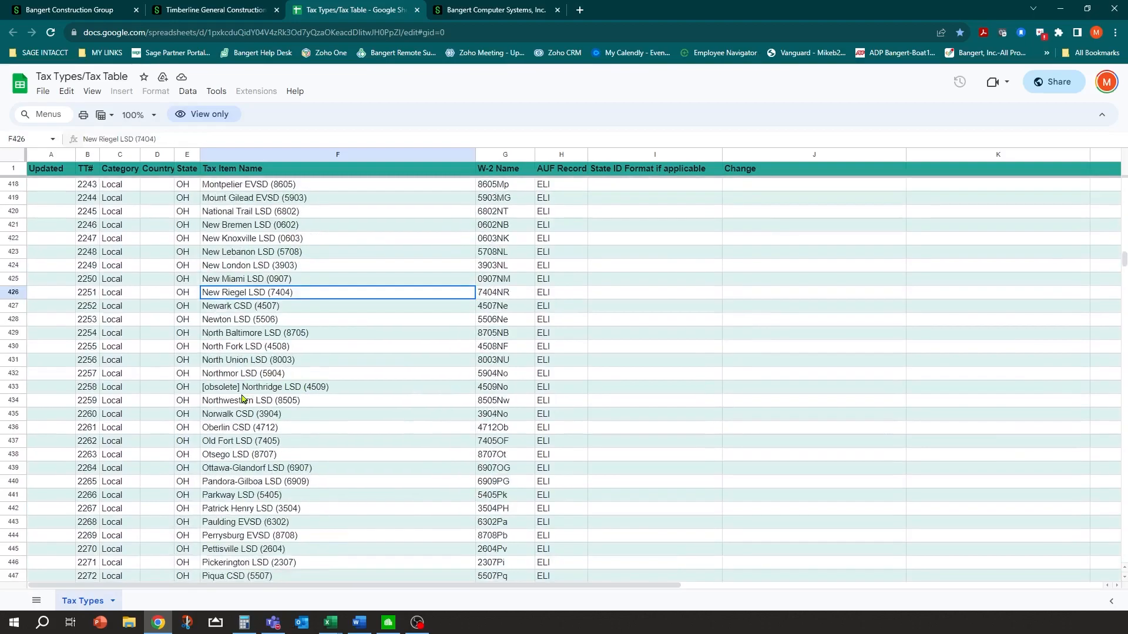
{"action": "key", "text": "Page_Down"}
{"action": "key", "text": "Page_Down"}
{"action": "key", "text": "Page_Down"}
{"action": "key", "text": "Page_Down"}
{"action": "key", "text": "Page_Down"}
{"action": "key", "text": "Page_Down"}
{"action": "key", "text": "Page_Down"}
{"action": "key", "text": "Page_Down"}
{"action": "key", "text": "Page_Down"}
{"action": "key", "text": "Page_Down"}
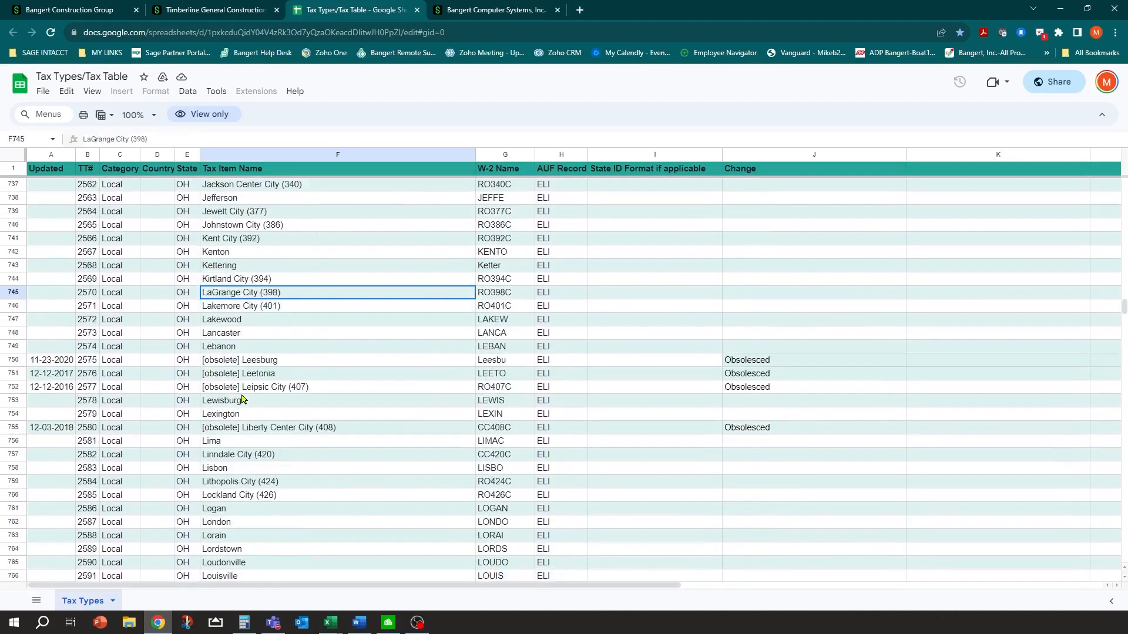
{"action": "key", "text": "Page_Down"}
{"action": "key", "text": "Page_Down"}
{"action": "key", "text": "Page_Down"}
{"action": "key", "text": "Page_Down"}
{"action": "key", "text": "Page_Down"}
{"action": "key", "text": "Page_Down"}
{"action": "key", "text": "Page_Down"}
{"action": "key", "text": "Page_Down"}
{"action": "key", "text": "Page_Down"}
{"action": "key", "text": "Page_Down"}
{"action": "key", "text": "Page_Down"}
{"action": "key", "text": "Page_Down"}
{"action": "key", "text": "Page_Down"}
{"action": "key", "text": "Page_Down"}
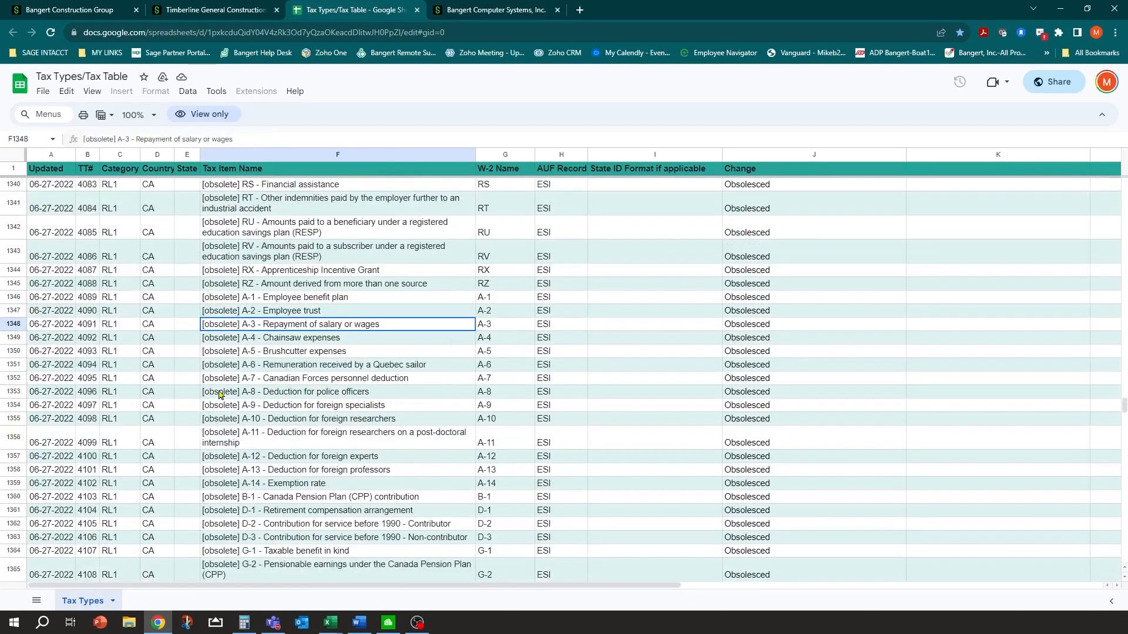
{"action": "key", "text": "Page_Up"}
{"action": "key", "text": "Page_Up"}
{"action": "key", "text": "Page_Up"}
{"action": "key", "text": "Page_Up"}
{"action": "key", "text": "Page_Up"}
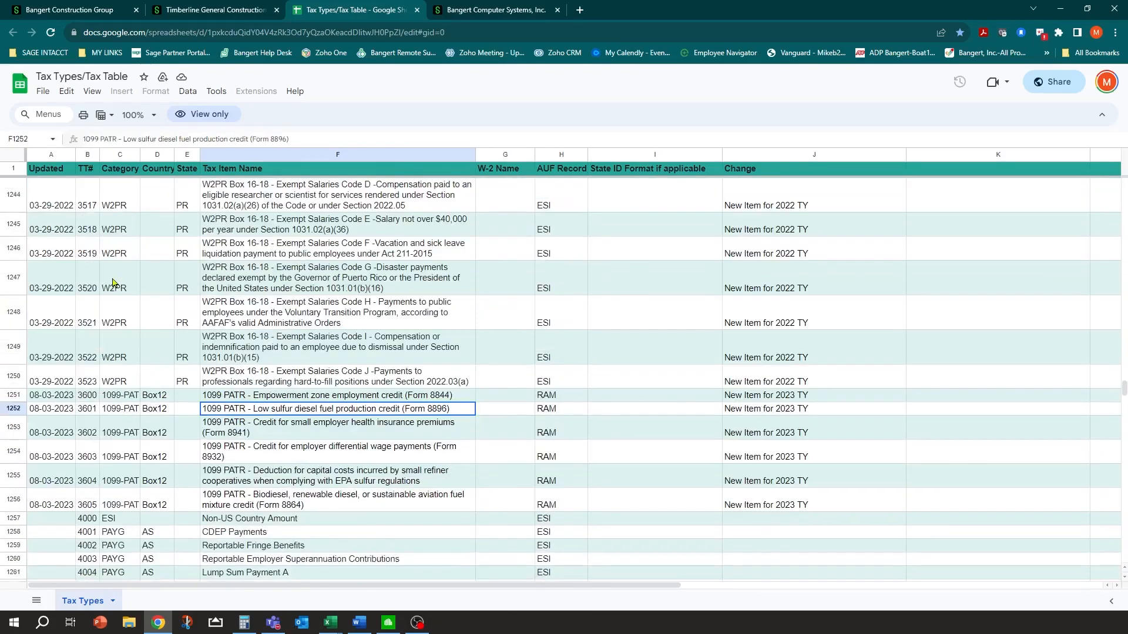
{"action": "key", "text": "Page_Up"}
{"action": "scroll", "coordinate": [139, 223], "scroll_direction": "up", "scroll_amount": 5}
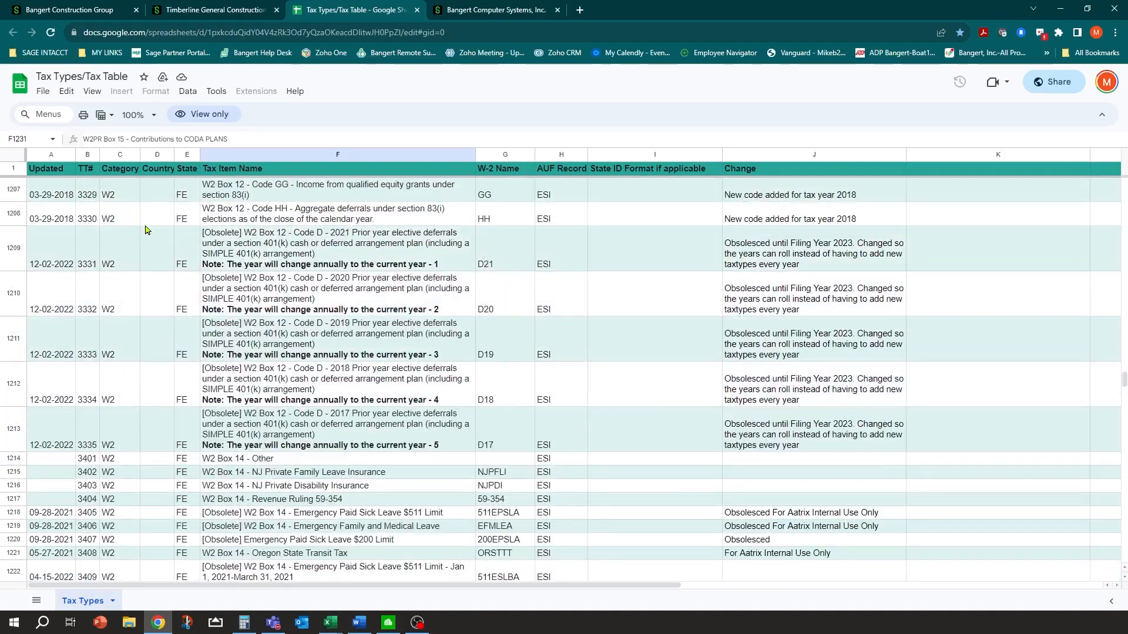
{"action": "scroll", "coordinate": [139, 223], "scroll_direction": "up", "scroll_amount": 6}
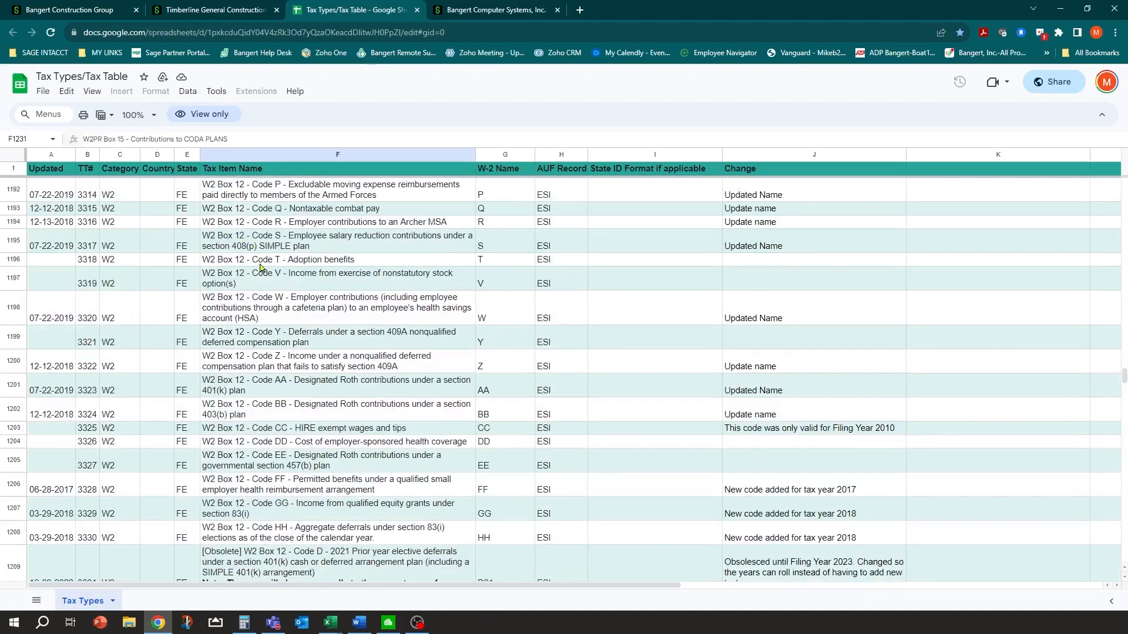
{"action": "scroll", "coordinate": [261, 267], "scroll_direction": "up", "scroll_amount": 2}
Compare the Box 12 code descriptions and read Code D 401(k) elective deferrals' number 3304
{"action": "left_click", "coordinate": [264, 254]}
{"action": "left_click", "coordinate": [266, 189]}
{"action": "left_click", "coordinate": [271, 259]}
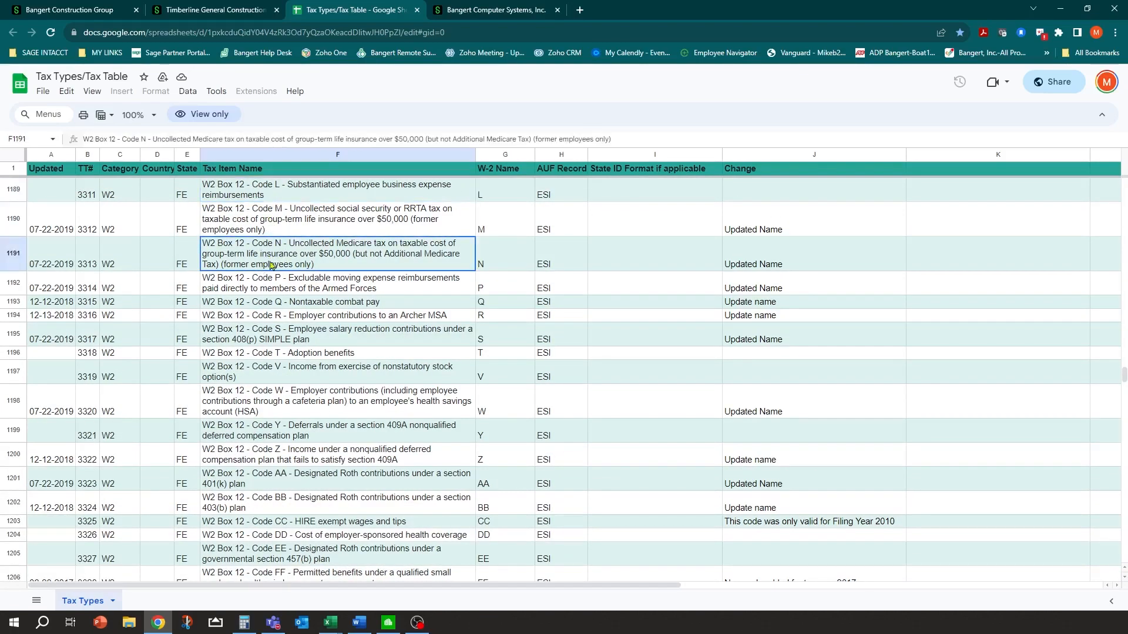
{"action": "left_click", "coordinate": [489, 185]}
{"action": "left_click", "coordinate": [493, 226]}
{"action": "left_click", "coordinate": [320, 316]}
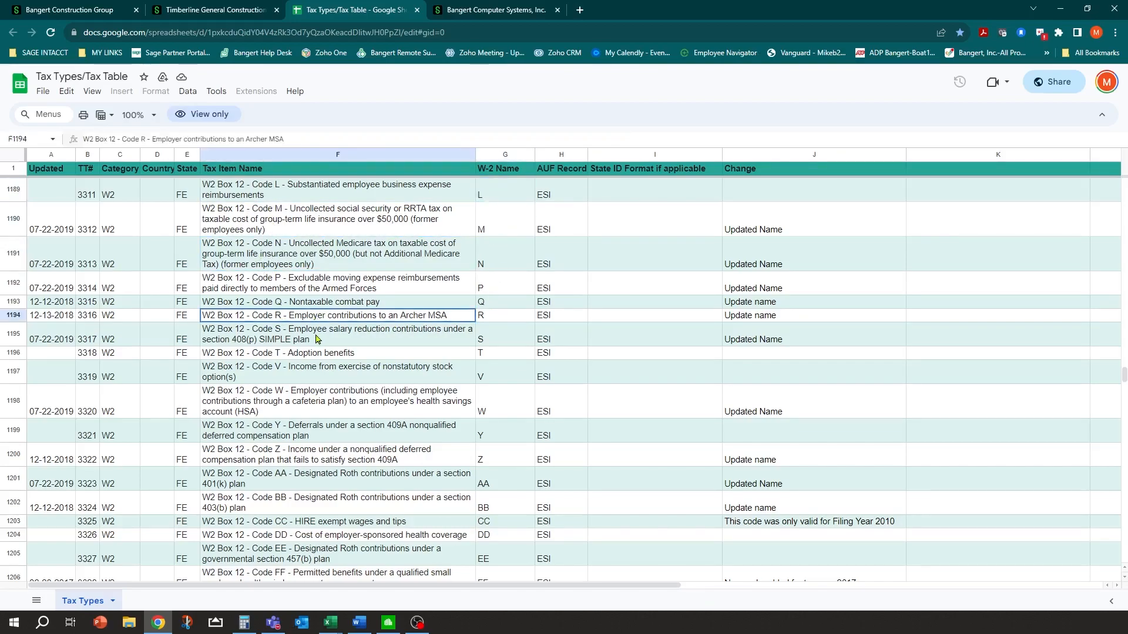
{"action": "left_click", "coordinate": [316, 339]}
{"action": "scroll", "coordinate": [308, 348], "scroll_direction": "down", "scroll_amount": 2}
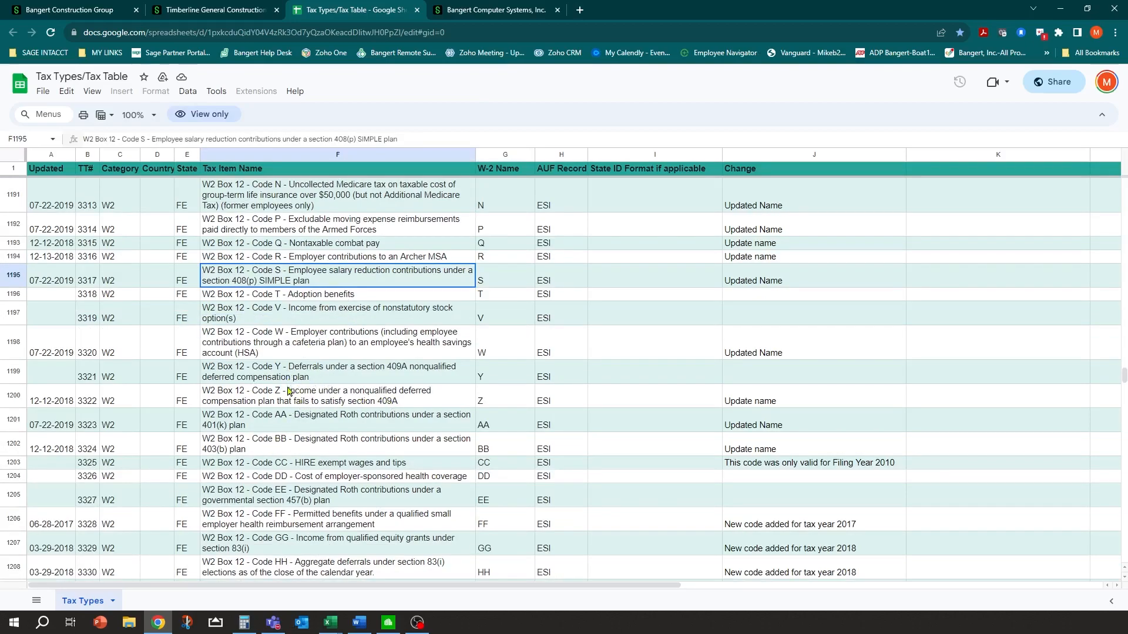
{"action": "left_click", "coordinate": [296, 500]}
{"action": "scroll", "coordinate": [314, 438], "scroll_direction": "up", "scroll_amount": 5}
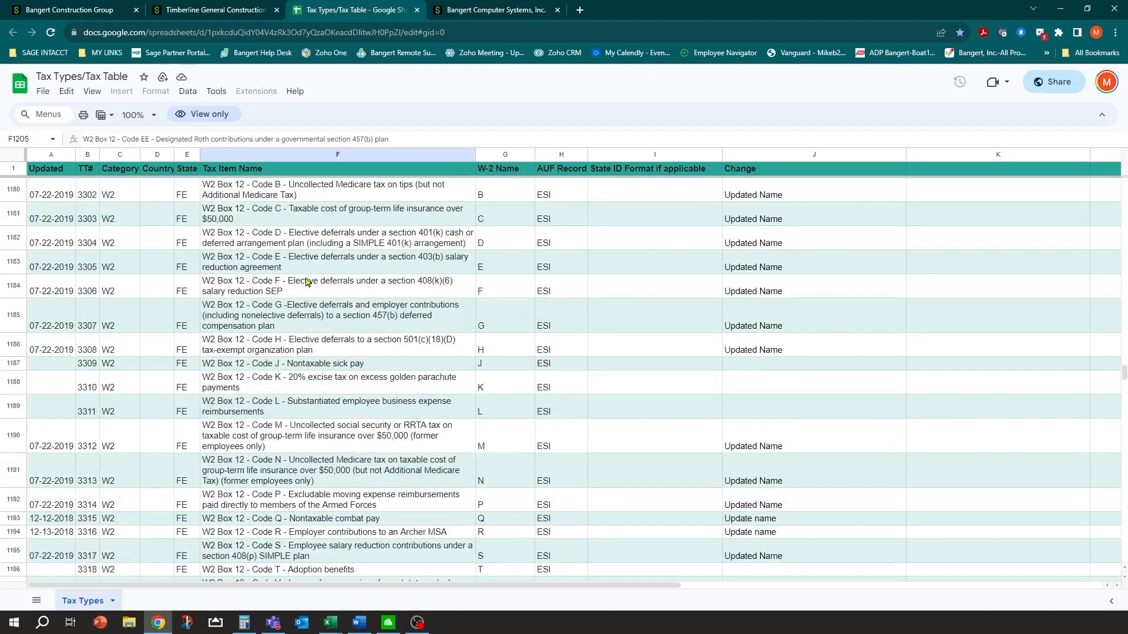
{"action": "left_click", "coordinate": [285, 237]}
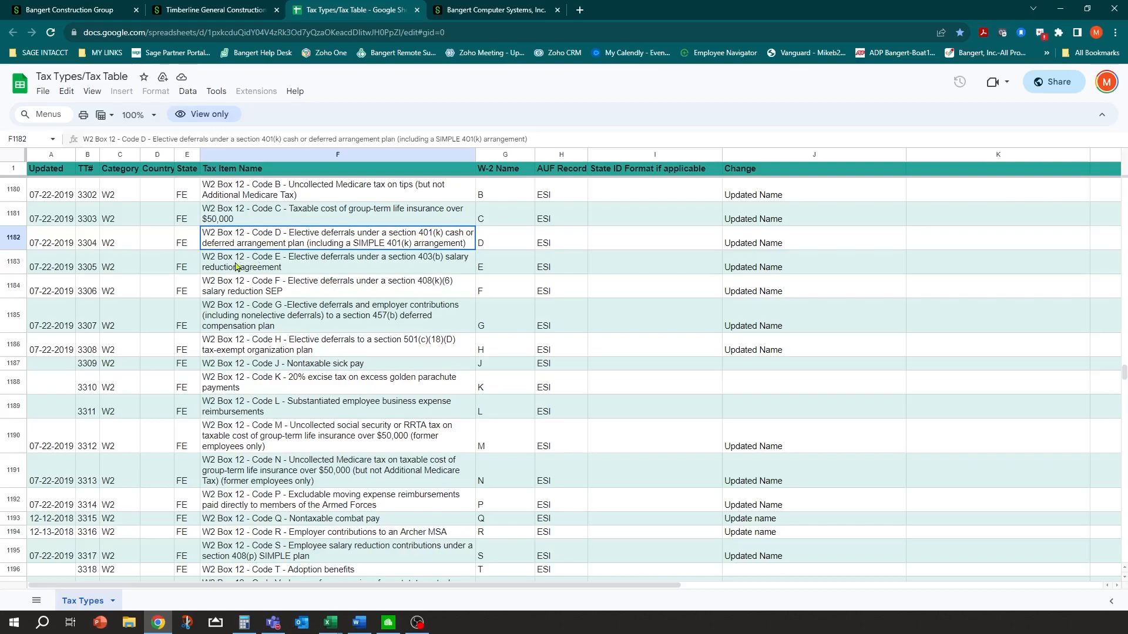
{"action": "left_click", "coordinate": [89, 245]}
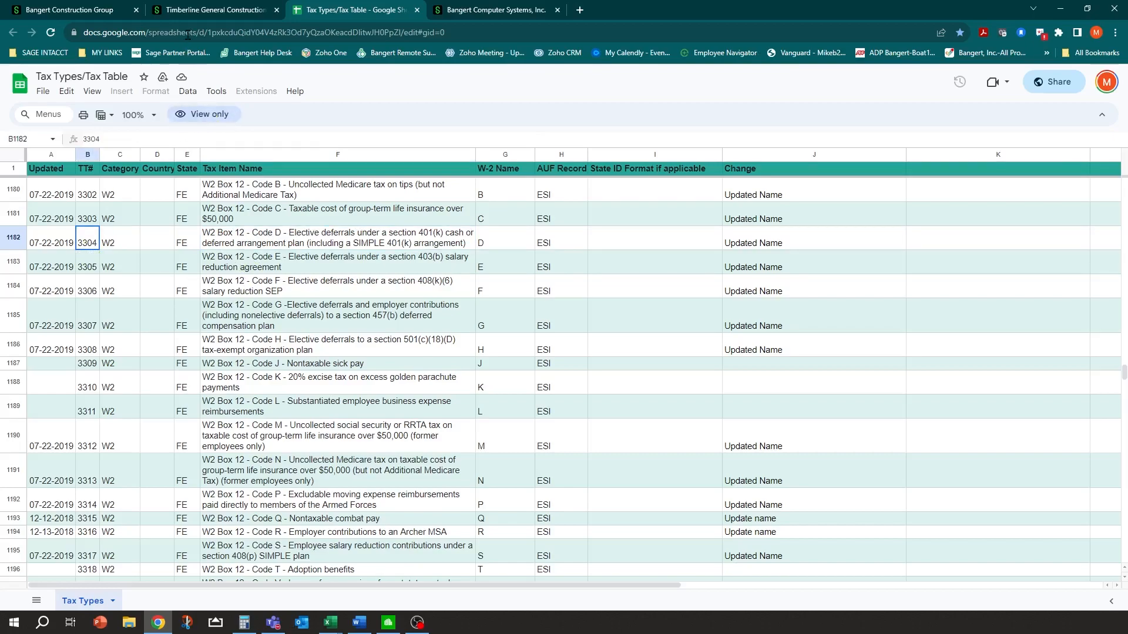
Enter 3304 as the 401K pre-tax contribution tax type, rechecking Code D in the sheet
{"action": "left_click", "coordinate": [197, 8]}
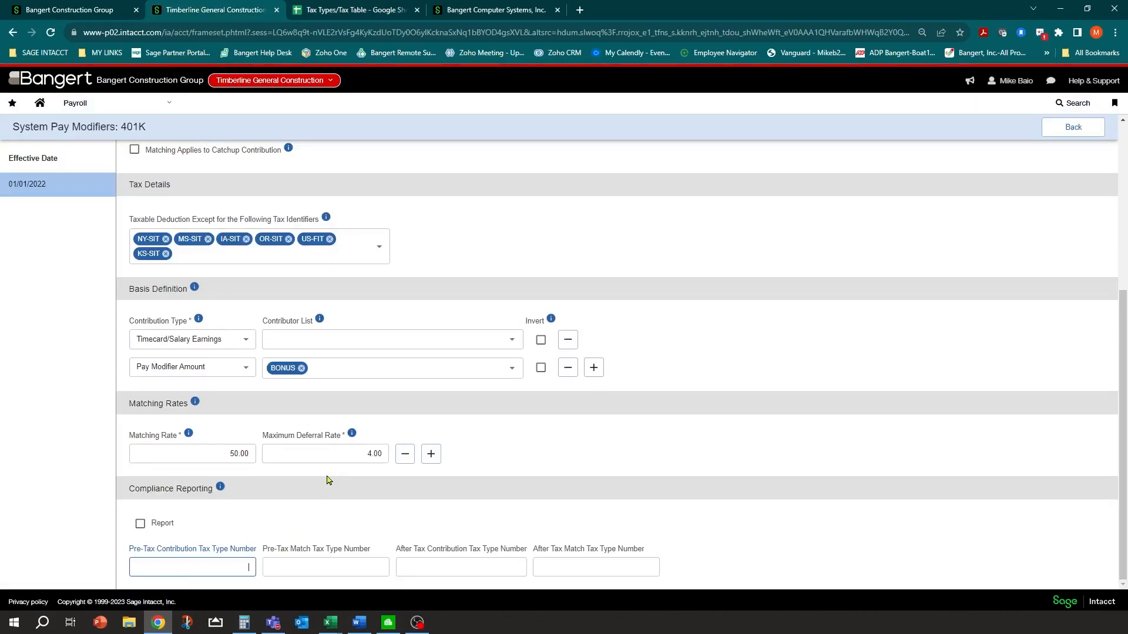
{"action": "type", "text": "4"}
{"action": "left_click", "coordinate": [304, 567]}
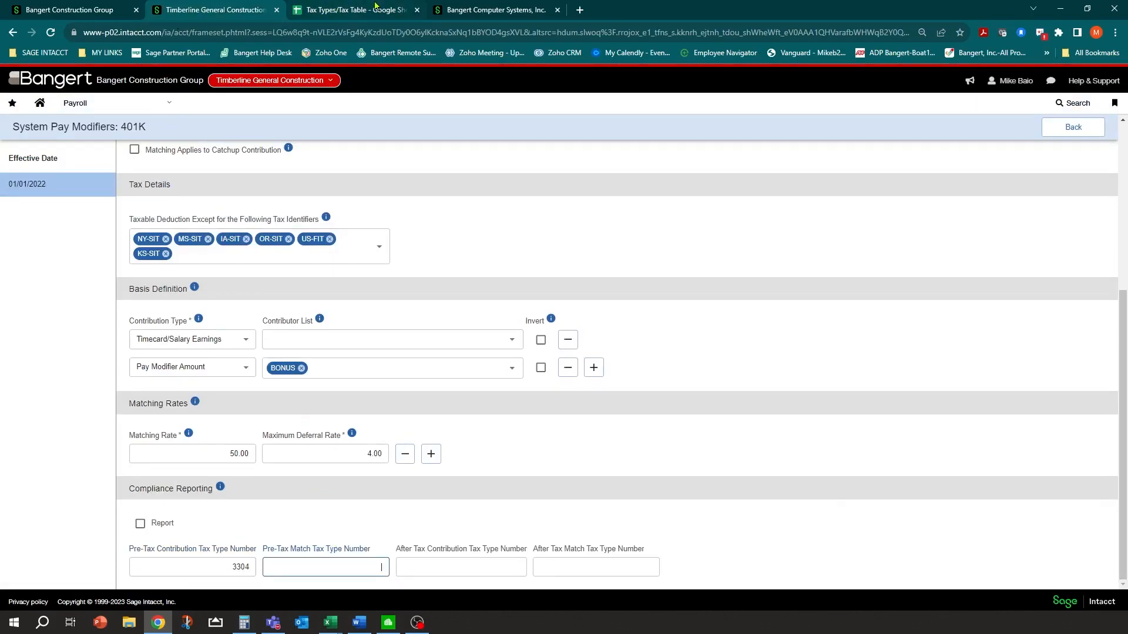
{"action": "left_click", "coordinate": [376, 7]}
{"action": "left_click", "coordinate": [287, 240]}
{"action": "left_click", "coordinate": [183, 239]}
{"action": "left_click", "coordinate": [93, 240]}
{"action": "left_click", "coordinate": [107, 243]}
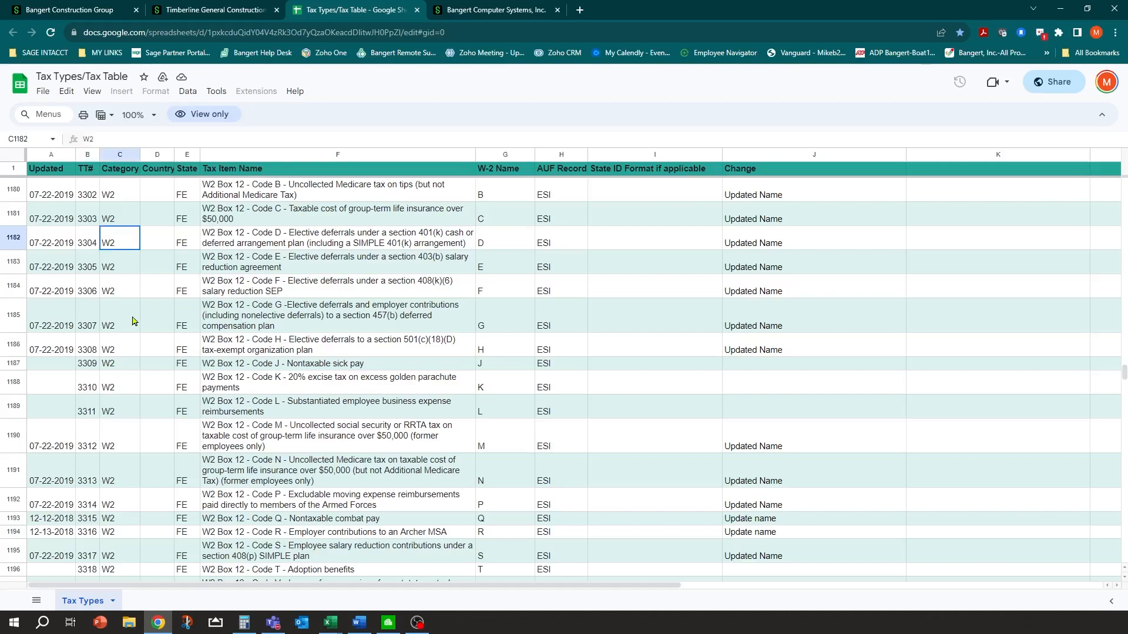
{"action": "left_click", "coordinate": [229, 6]}
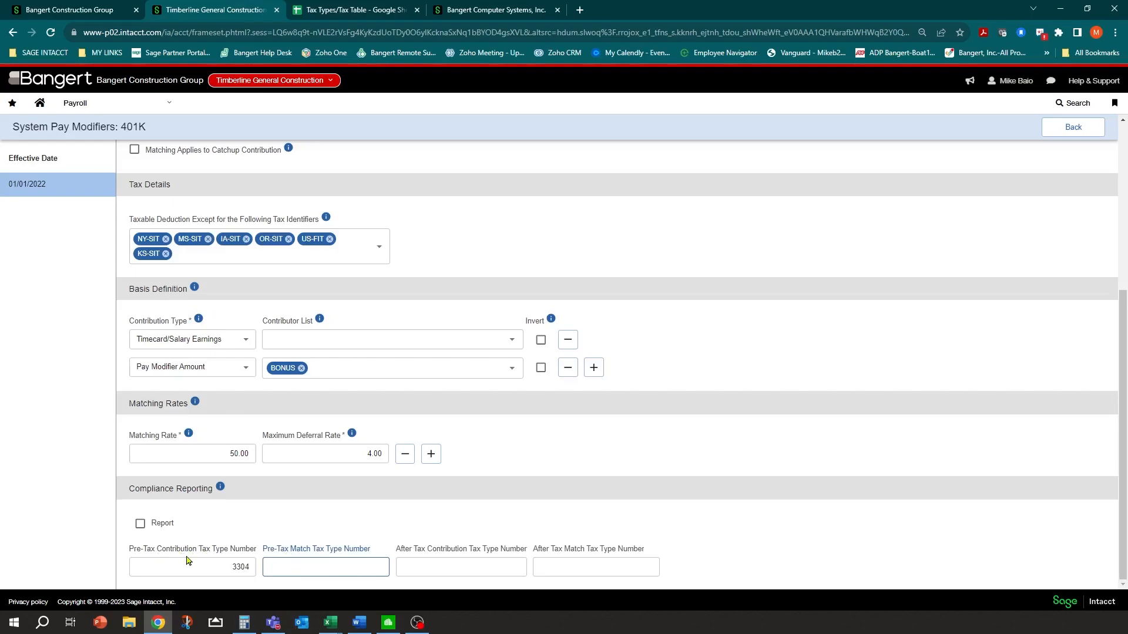
Fill the after-tax contribution tax type with Code AA Roth 401(k)'s number 3323
{"action": "left_click", "coordinate": [414, 568]}
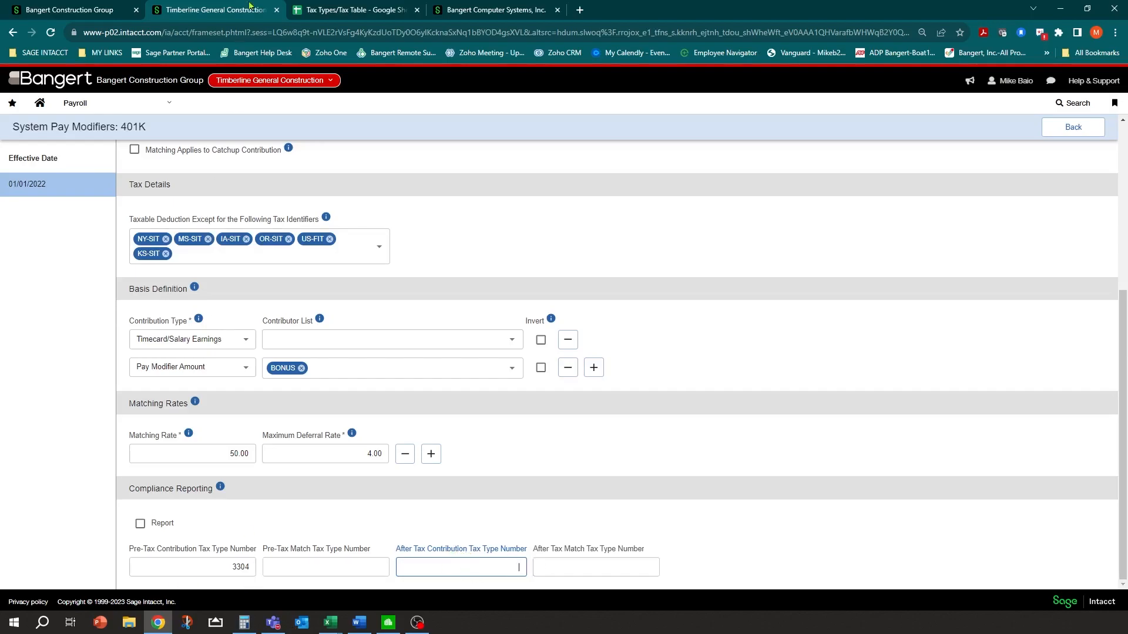
{"action": "left_click", "coordinate": [344, 9]}
{"action": "scroll", "coordinate": [224, 473], "scroll_direction": "down", "scroll_amount": 3}
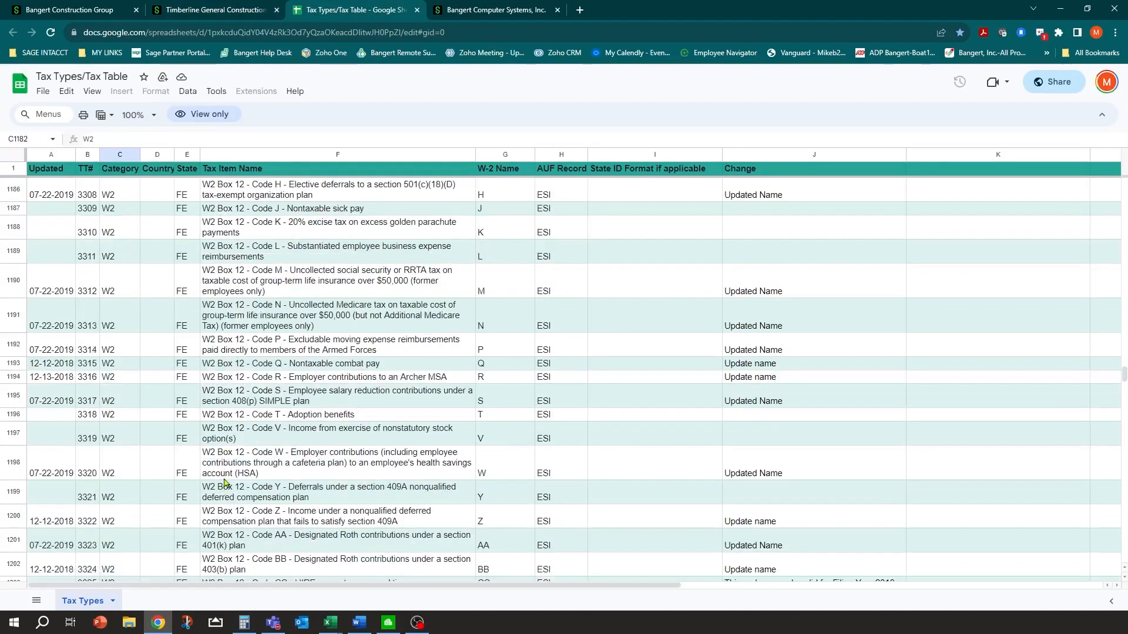
{"action": "scroll", "coordinate": [226, 448], "scroll_direction": "down", "scroll_amount": 1}
{"action": "left_click", "coordinate": [274, 506]}
{"action": "left_click", "coordinate": [263, 531]}
{"action": "left_click", "coordinate": [251, 507]}
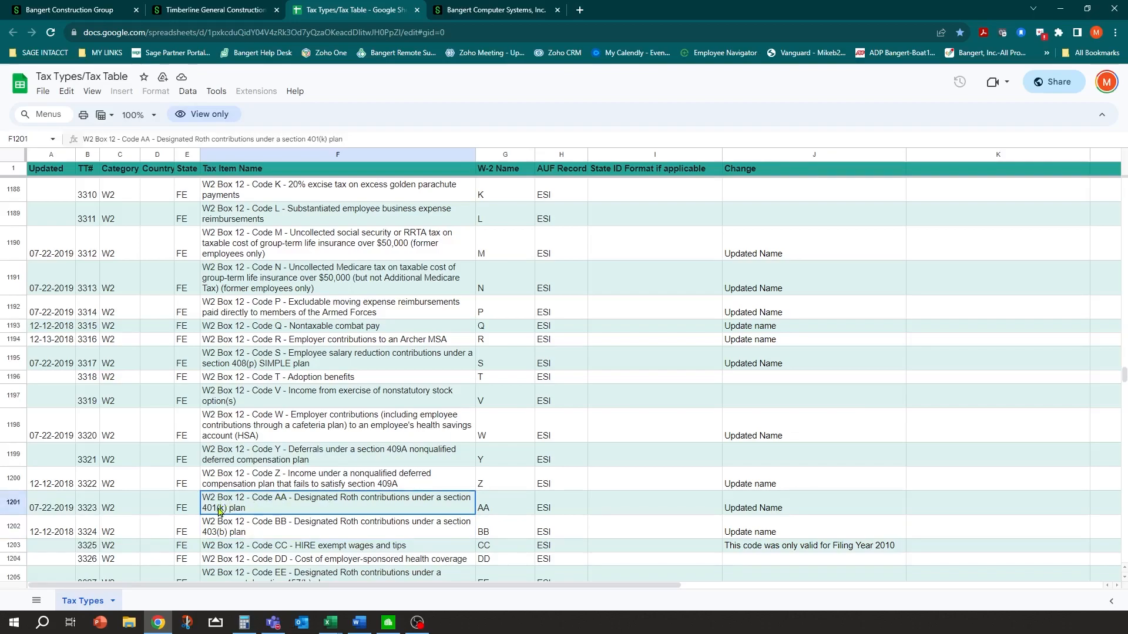
{"action": "left_click", "coordinate": [95, 509]}
{"action": "left_click", "coordinate": [192, 6]}
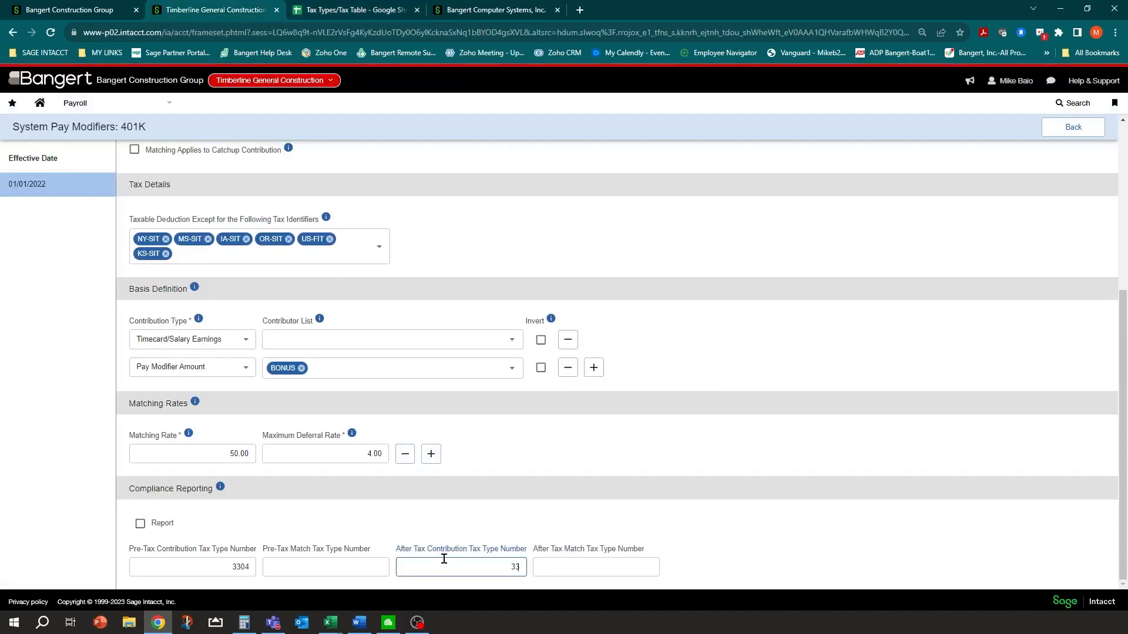
Turn on Report under compliance reporting and save the 401K modifier
{"action": "left_click", "coordinate": [139, 523]}
{"action": "scroll", "coordinate": [1088, 146], "scroll_direction": "up", "scroll_amount": 4}
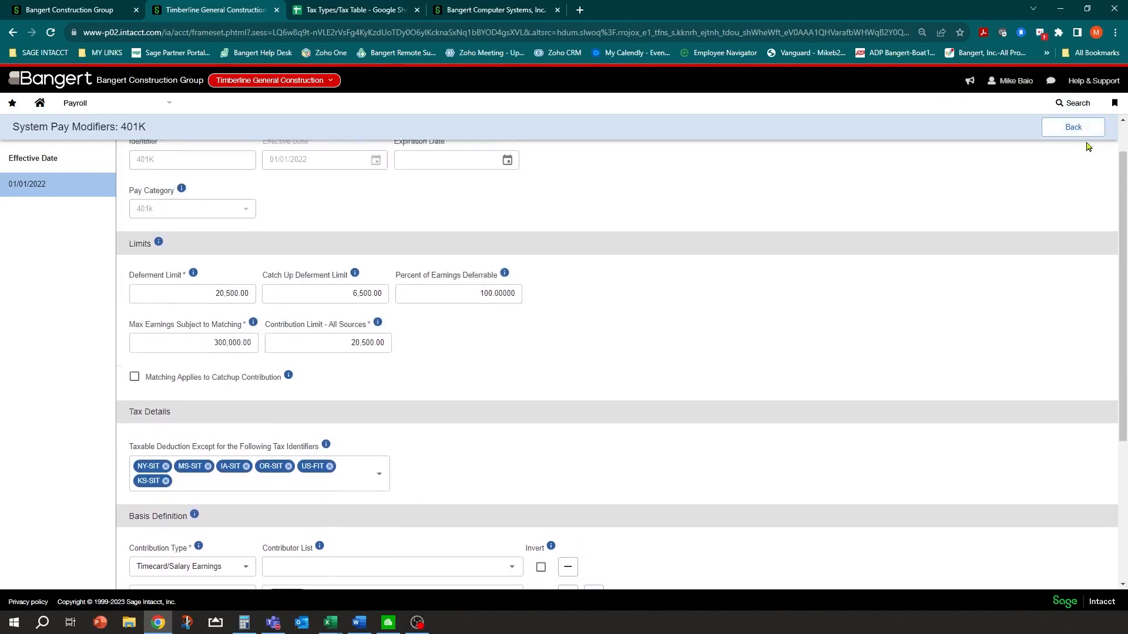
{"action": "scroll", "coordinate": [1088, 147], "scroll_direction": "up", "scroll_amount": 1}
{"action": "left_click", "coordinate": [1083, 155]}
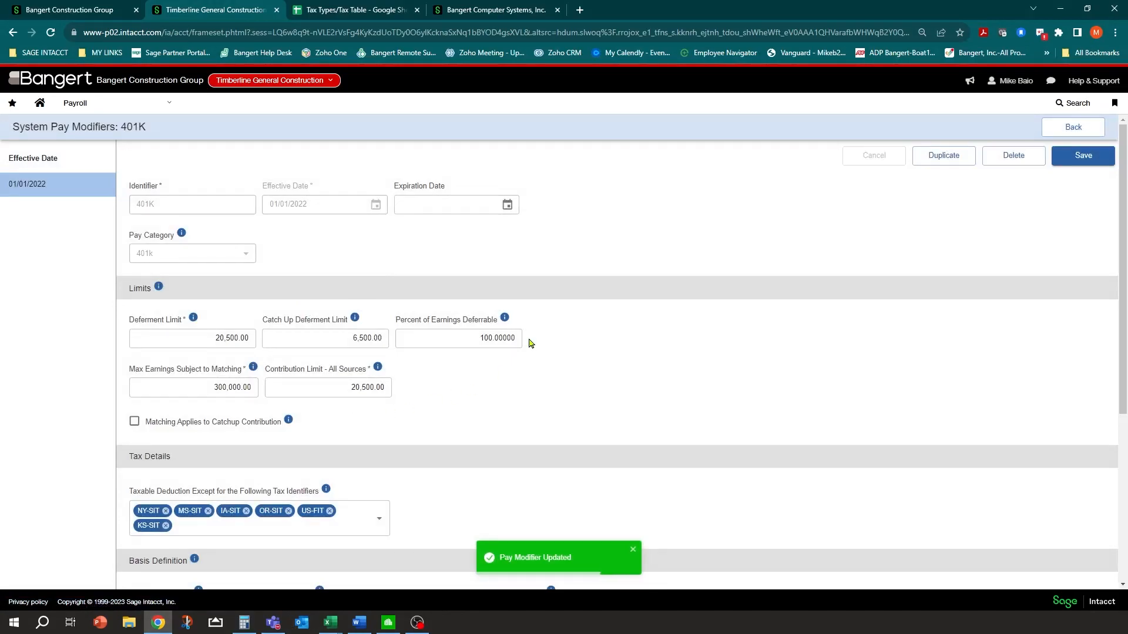
Go back to the System Pay Modifiers list and scroll through its 35 modifiers
{"action": "left_click", "coordinate": [1063, 129]}
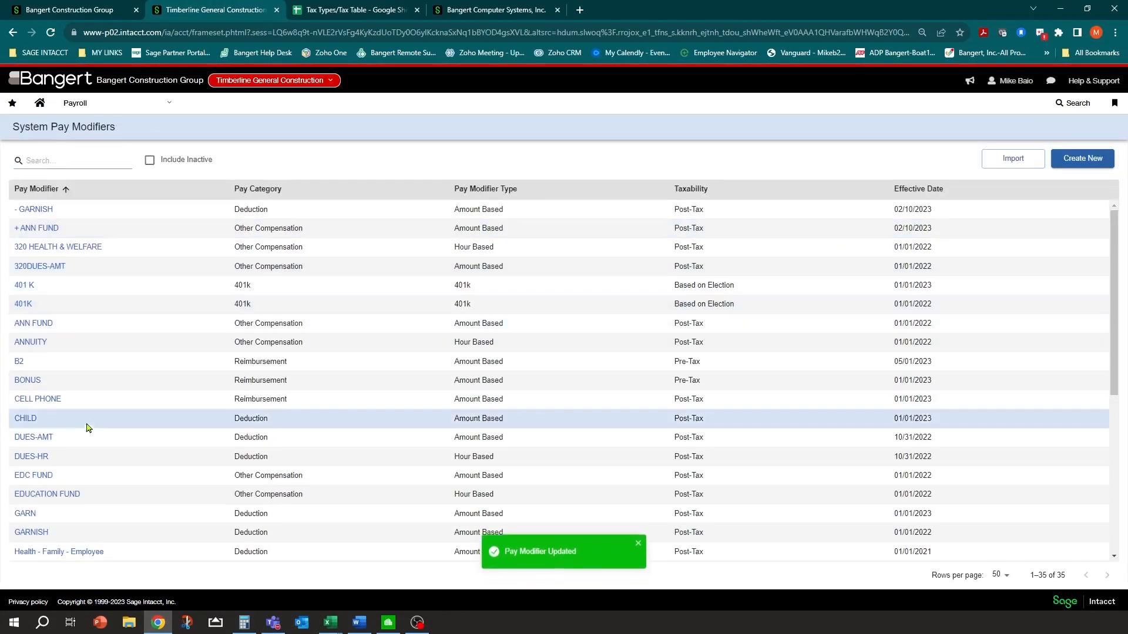
{"action": "scroll", "coordinate": [53, 393], "scroll_direction": "down", "scroll_amount": 3}
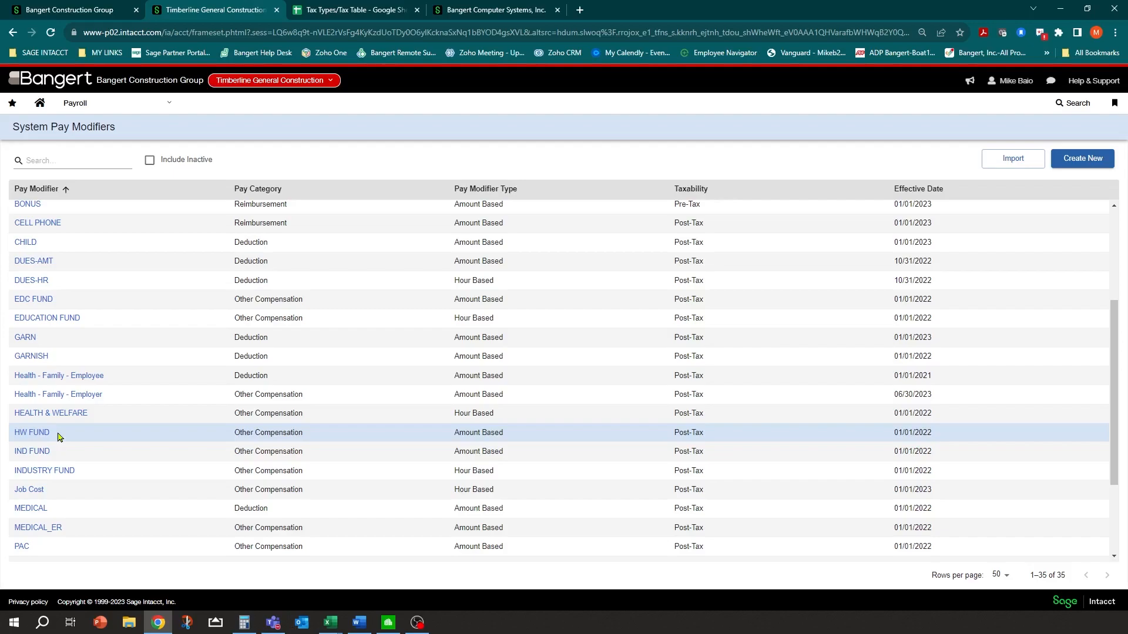
{"action": "scroll", "coordinate": [64, 390], "scroll_direction": "down", "scroll_amount": 1}
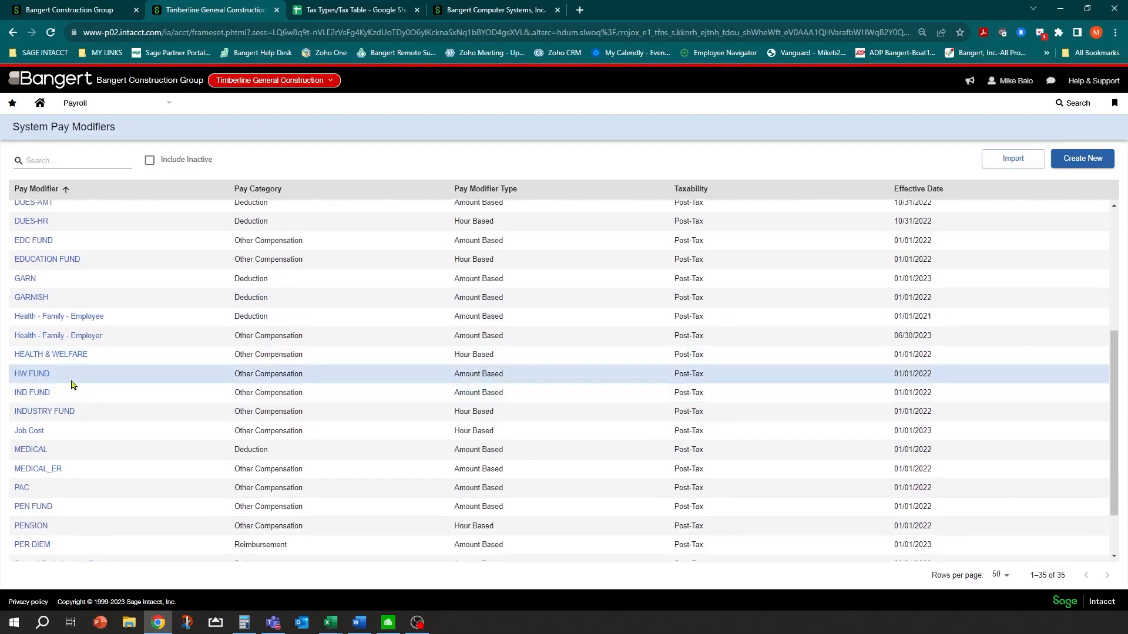
{"action": "scroll", "coordinate": [71, 388], "scroll_direction": "down", "scroll_amount": 1}
{"action": "scroll", "coordinate": [68, 385], "scroll_direction": "up", "scroll_amount": 4}
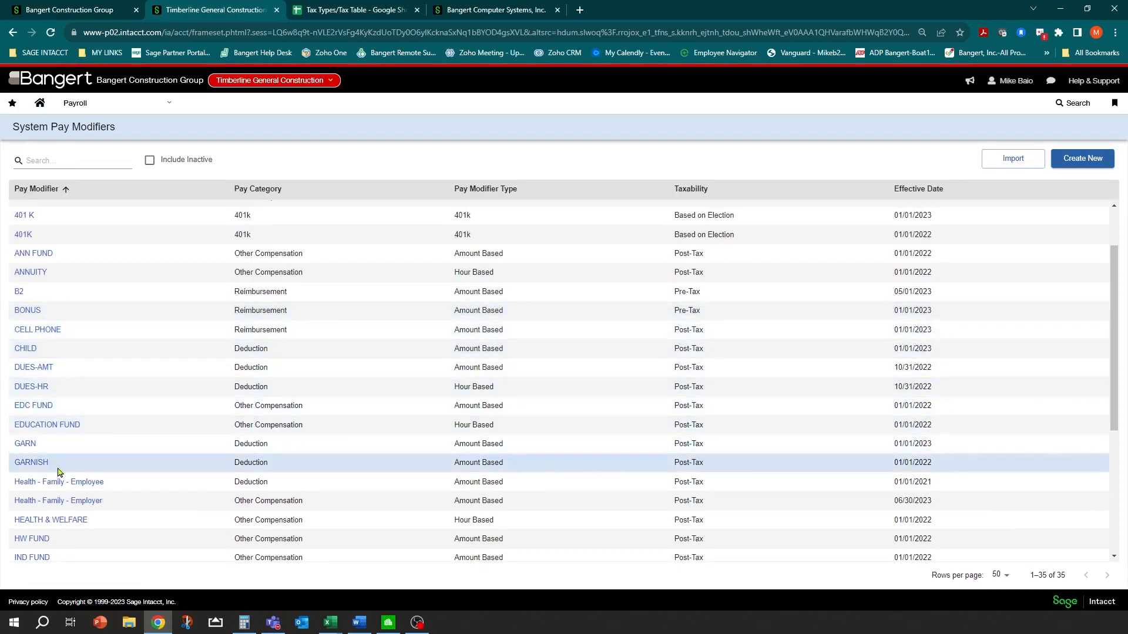
Open Health - Family - Employee, check Report under Compliance Reporting and focus Tax Type Number
{"action": "left_click", "coordinate": [44, 483]}
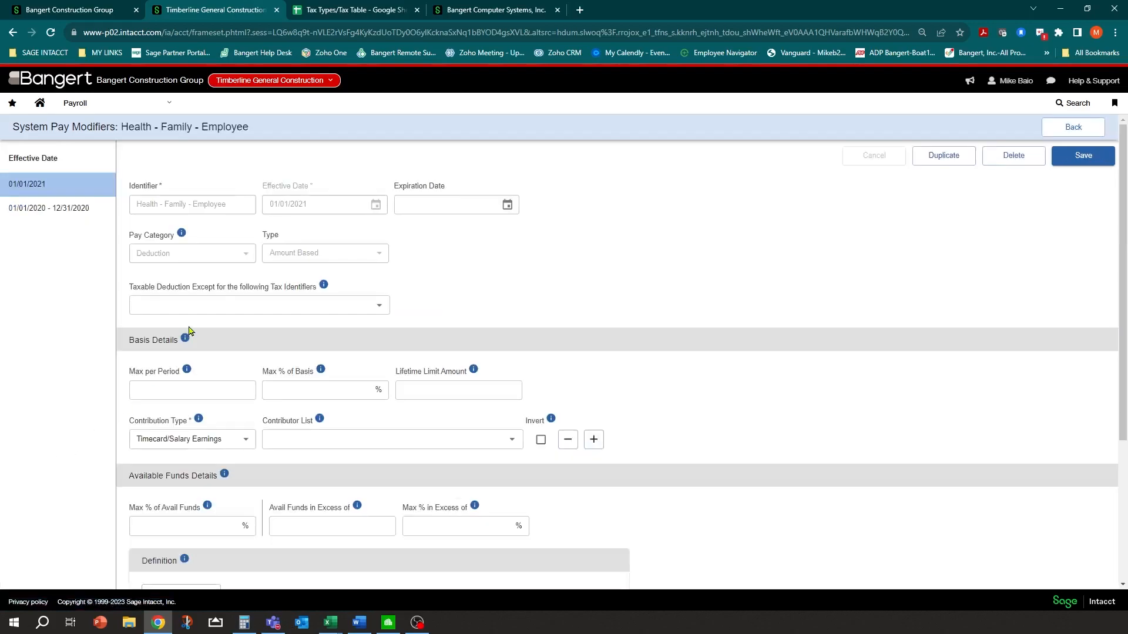
{"action": "scroll", "coordinate": [200, 333], "scroll_direction": "down", "scroll_amount": 3}
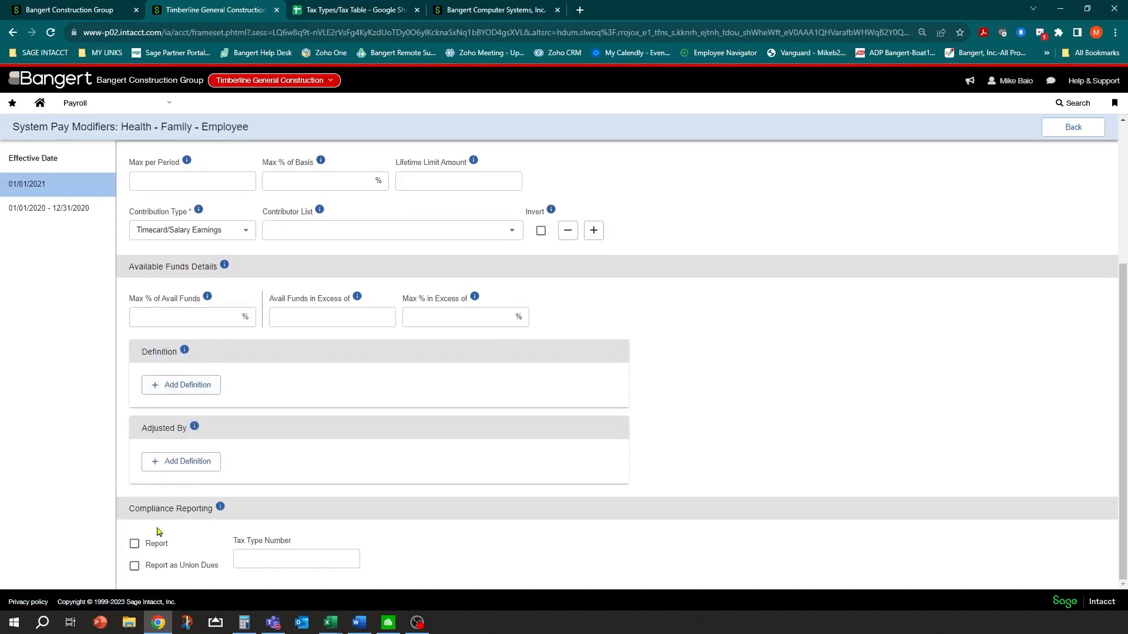
{"action": "left_click", "coordinate": [135, 543]}
{"action": "left_click", "coordinate": [283, 556]}
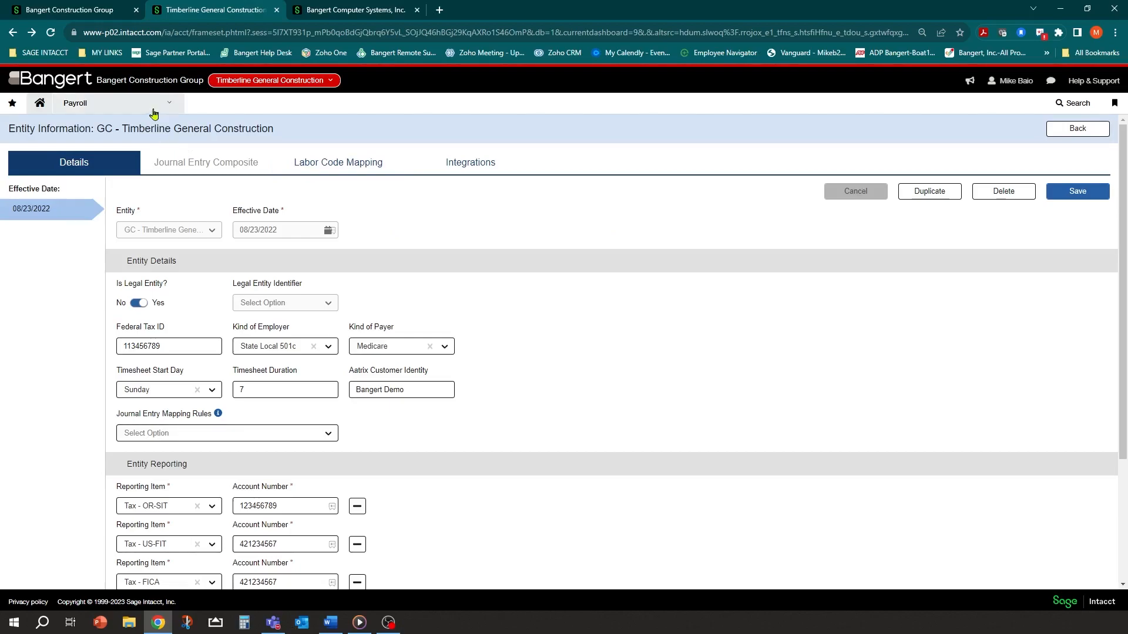
From Home, open the BANGERT DEPLOYMENT dashboard and launch the Sage Intacct Construction Payroll help site
{"action": "left_click", "coordinate": [57, 106]}
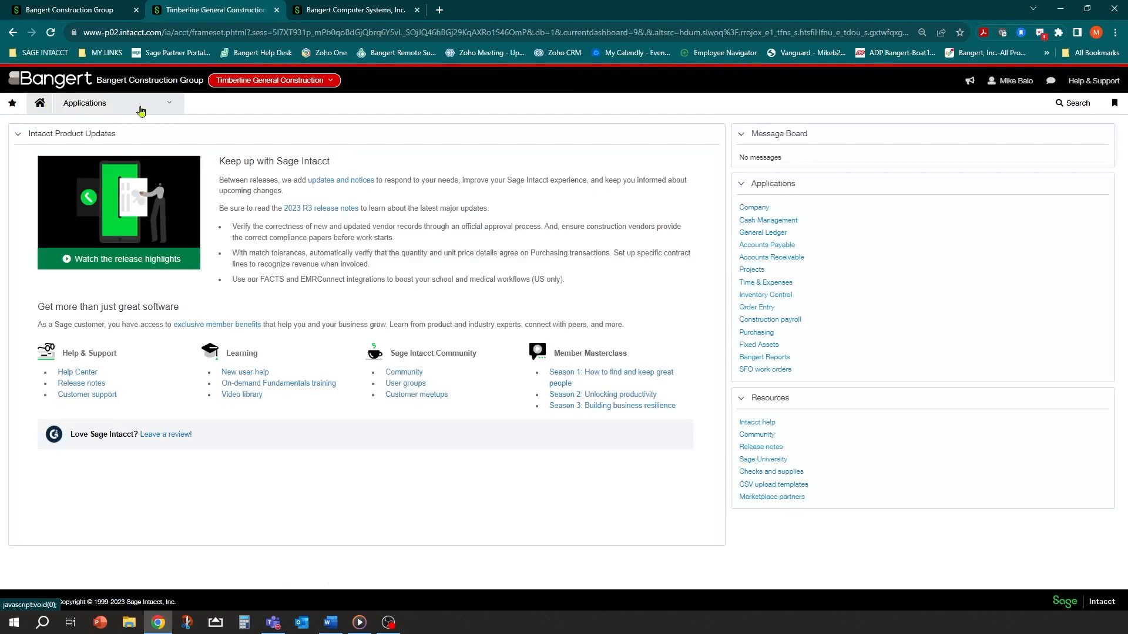
{"action": "left_click", "coordinate": [138, 108]}
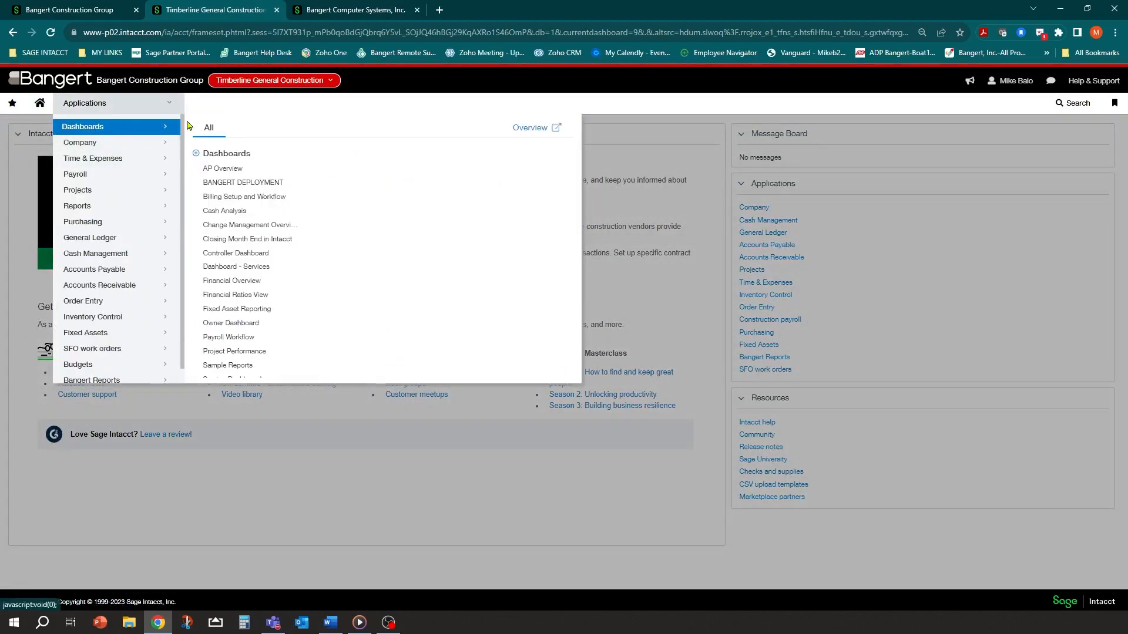
{"action": "left_click", "coordinate": [241, 185]}
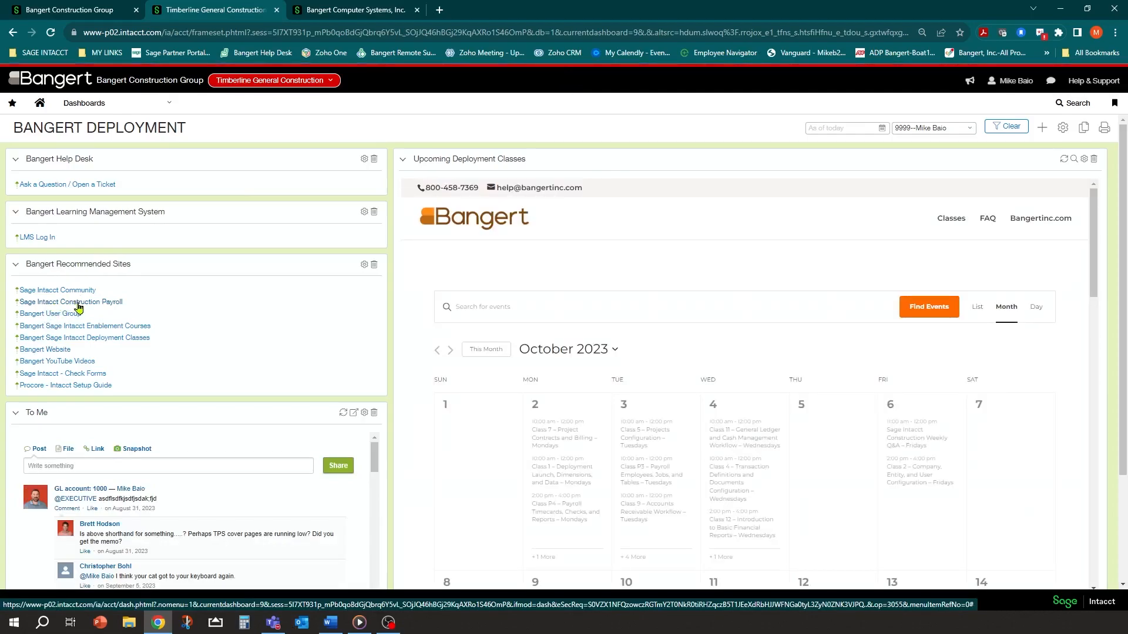
{"action": "left_click", "coordinate": [78, 303]}
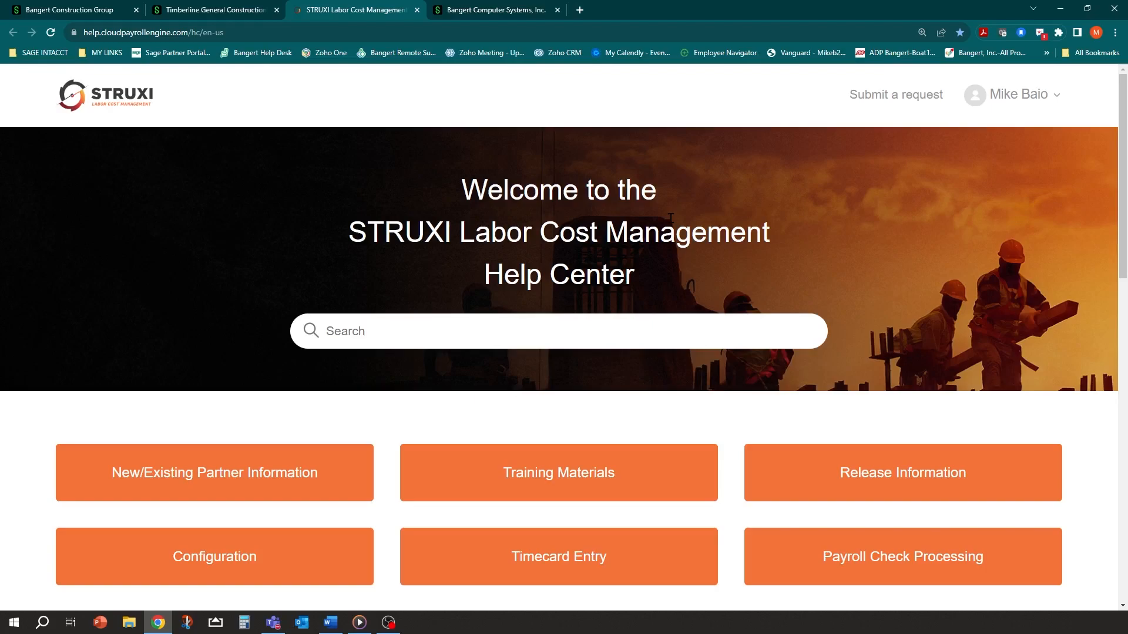
Search the STRUXI Help Center for 'enroll in aatrix'
{"action": "left_click", "coordinate": [480, 327]}
{"action": "type", "text": "`"}
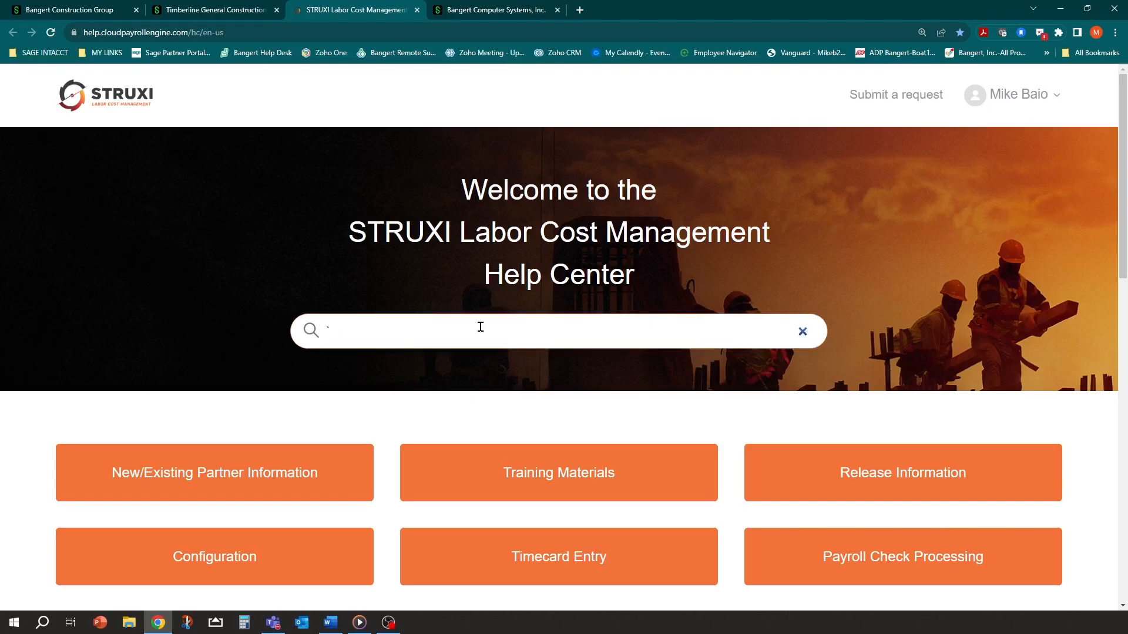
{"action": "key", "text": "BackSpace"}
{"action": "type", "text": "enroll in aatrix"}
{"action": "key", "text": "Return"}
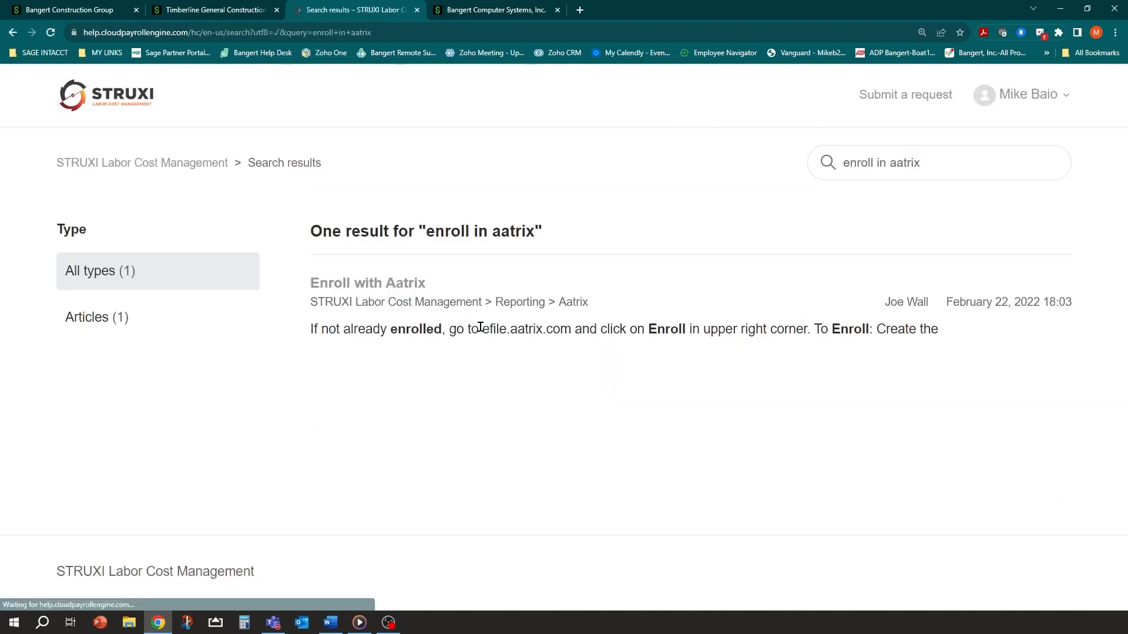
Open the Enroll with Aatrix article and follow its efile.aatrix.com link
{"action": "left_click", "coordinate": [365, 284]}
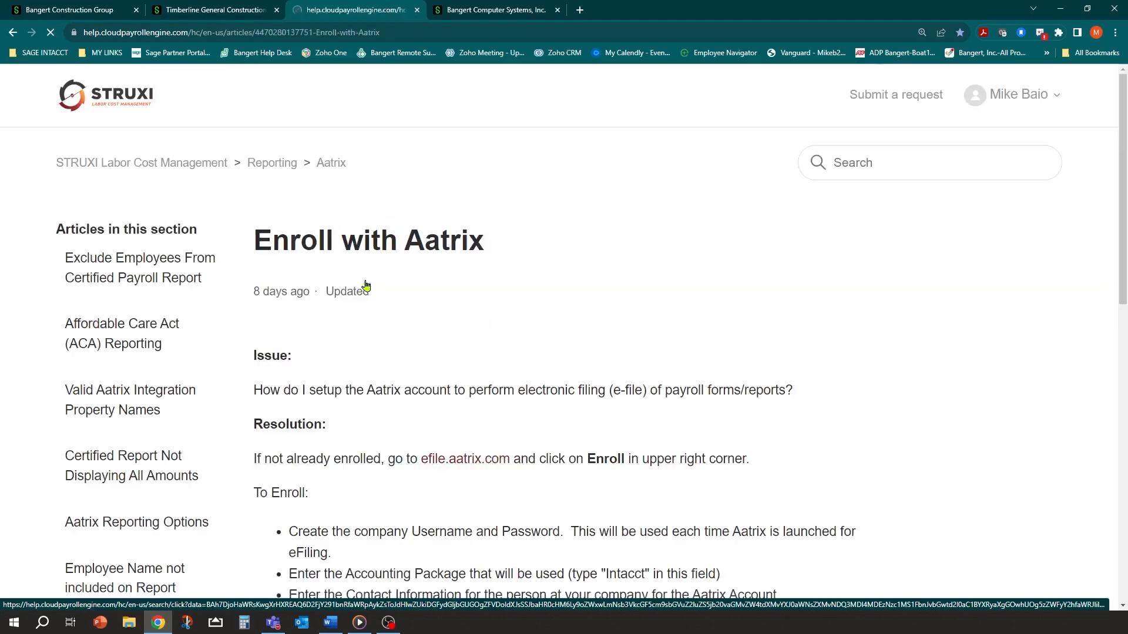
{"action": "scroll", "coordinate": [376, 308], "scroll_direction": "down", "scroll_amount": 2}
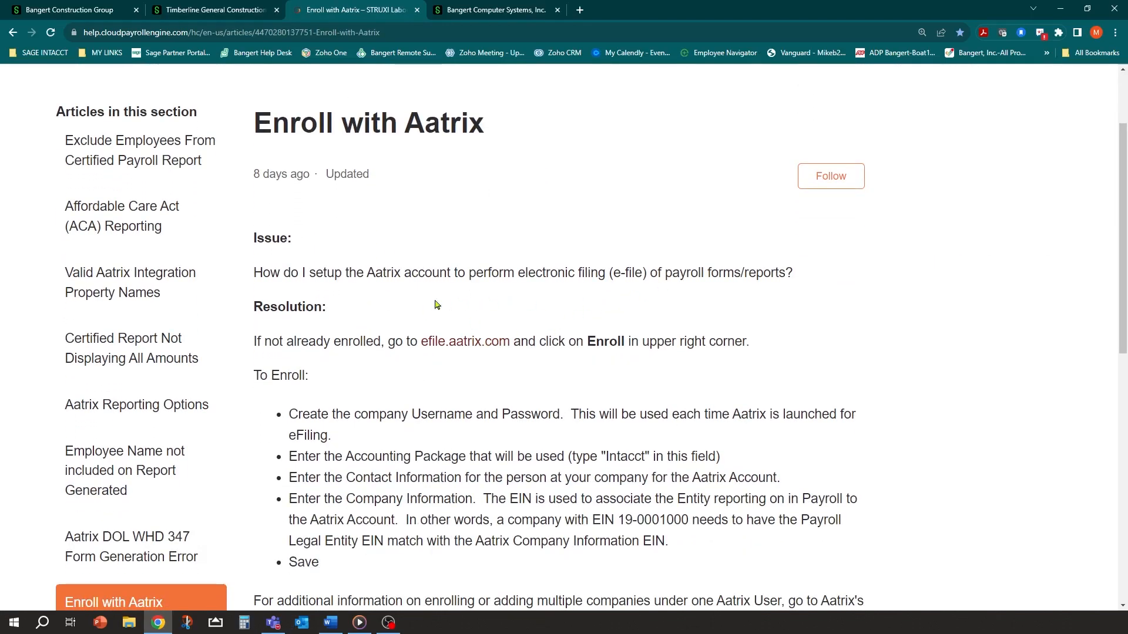
{"action": "scroll", "coordinate": [499, 380], "scroll_direction": "down", "scroll_amount": 2}
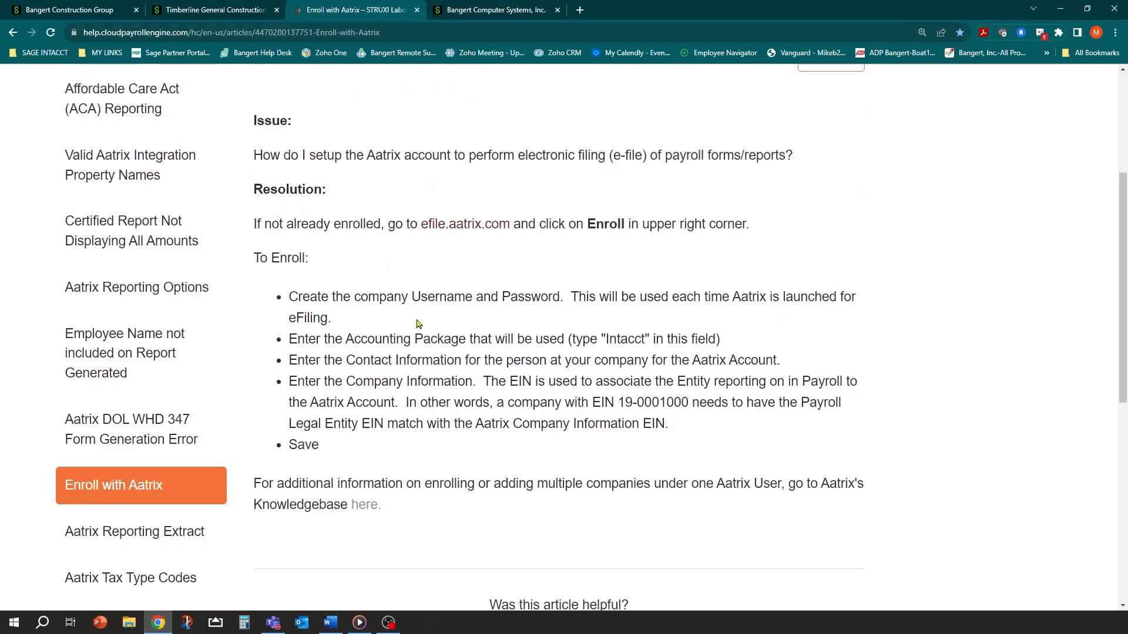
{"action": "scroll", "coordinate": [394, 281], "scroll_direction": "up", "scroll_amount": 2}
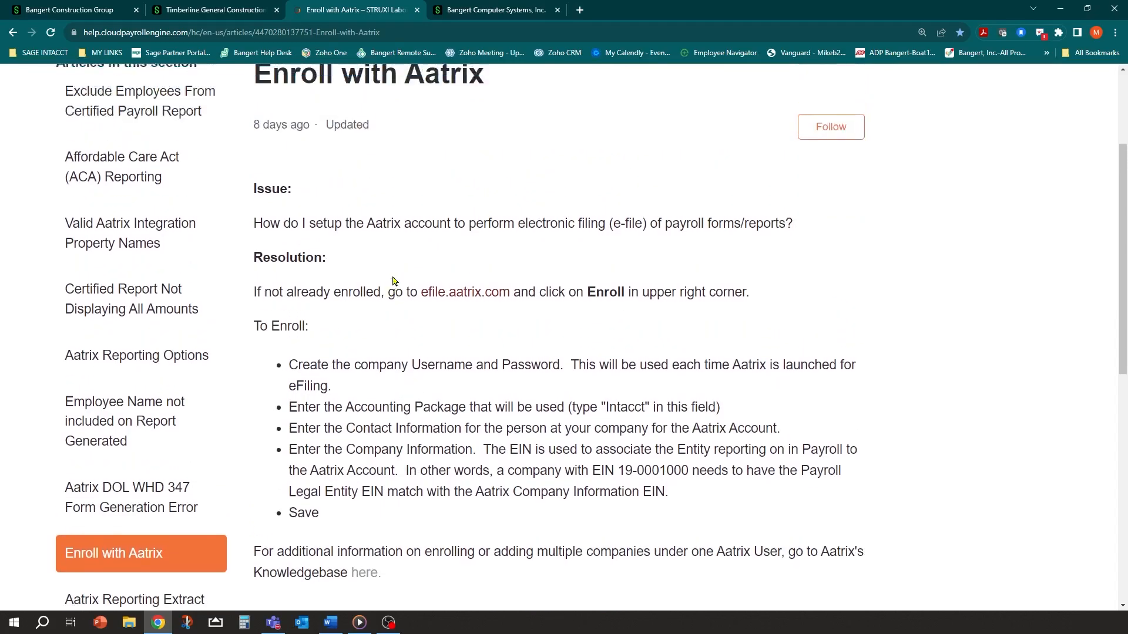
{"action": "scroll", "coordinate": [415, 297], "scroll_direction": "down", "scroll_amount": 4}
{"action": "scroll", "coordinate": [411, 297], "scroll_direction": "up", "scroll_amount": 4}
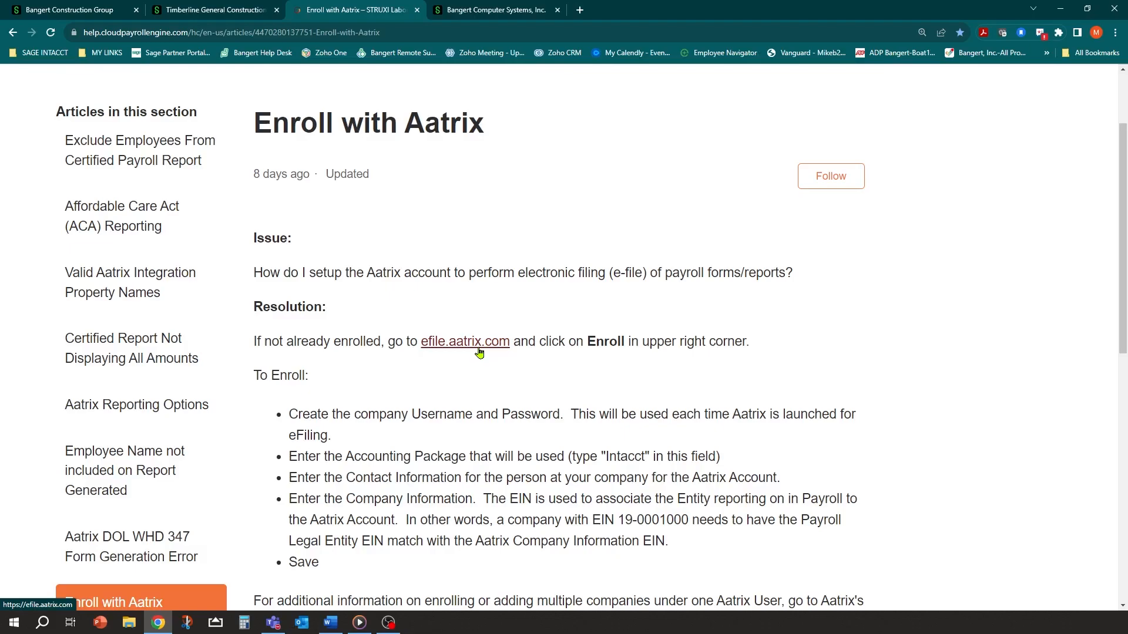
{"action": "left_click", "coordinate": [476, 346]}
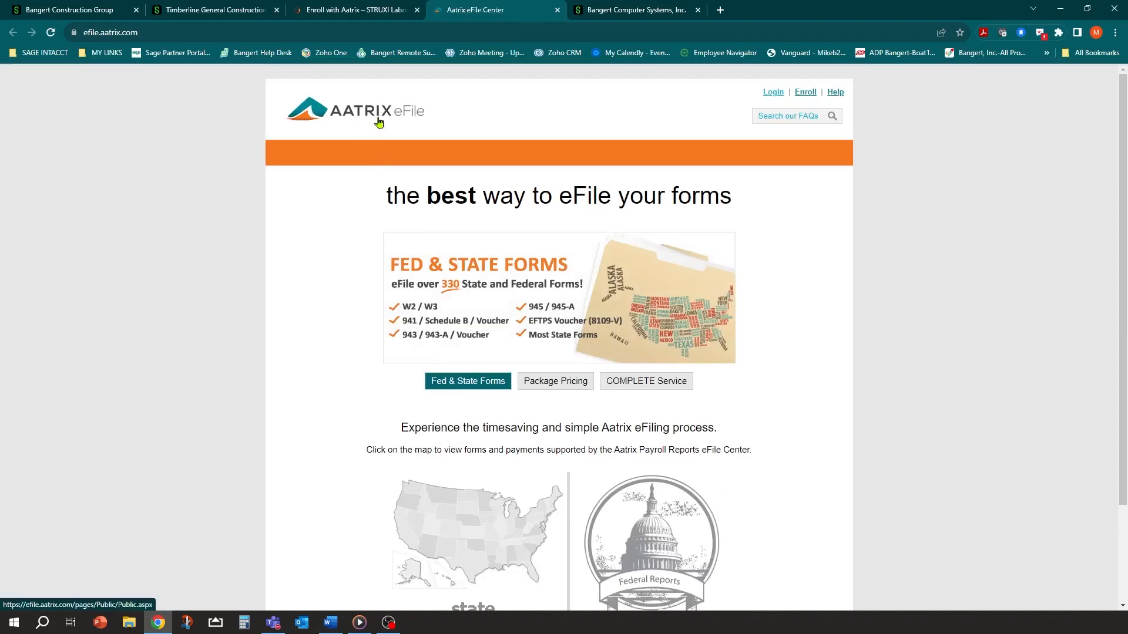
Start Aatrix eFile enrollment with Sage Intacct as the accounting package
{"action": "scroll", "coordinate": [616, 241], "scroll_direction": "down", "scroll_amount": 1}
{"action": "scroll", "coordinate": [592, 257], "scroll_direction": "up", "scroll_amount": 1}
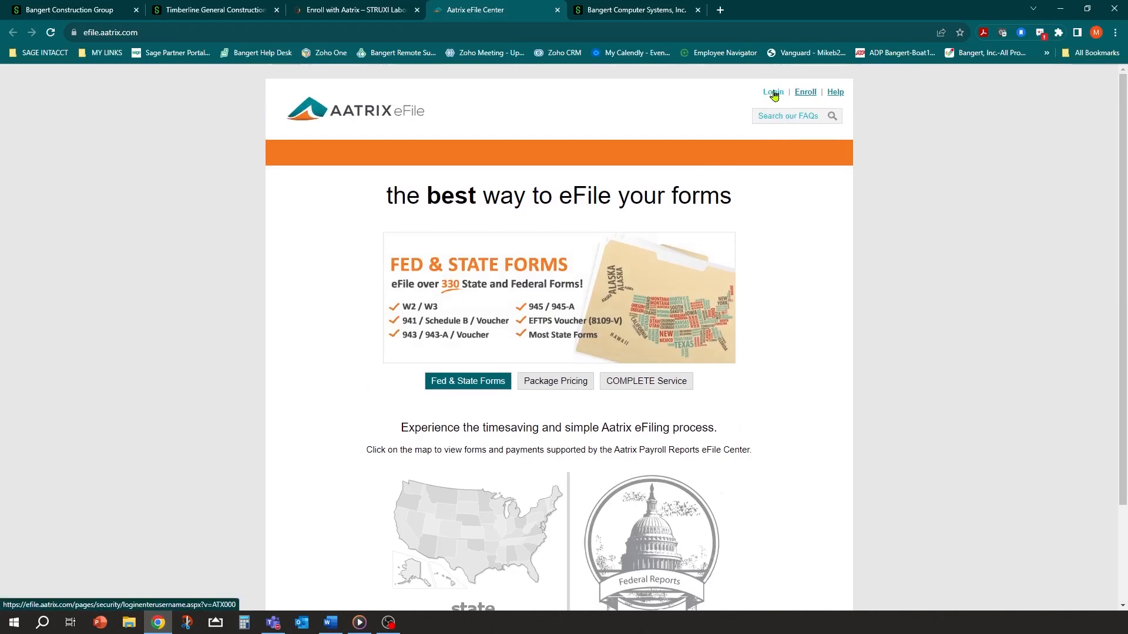
{"action": "left_click", "coordinate": [806, 93]}
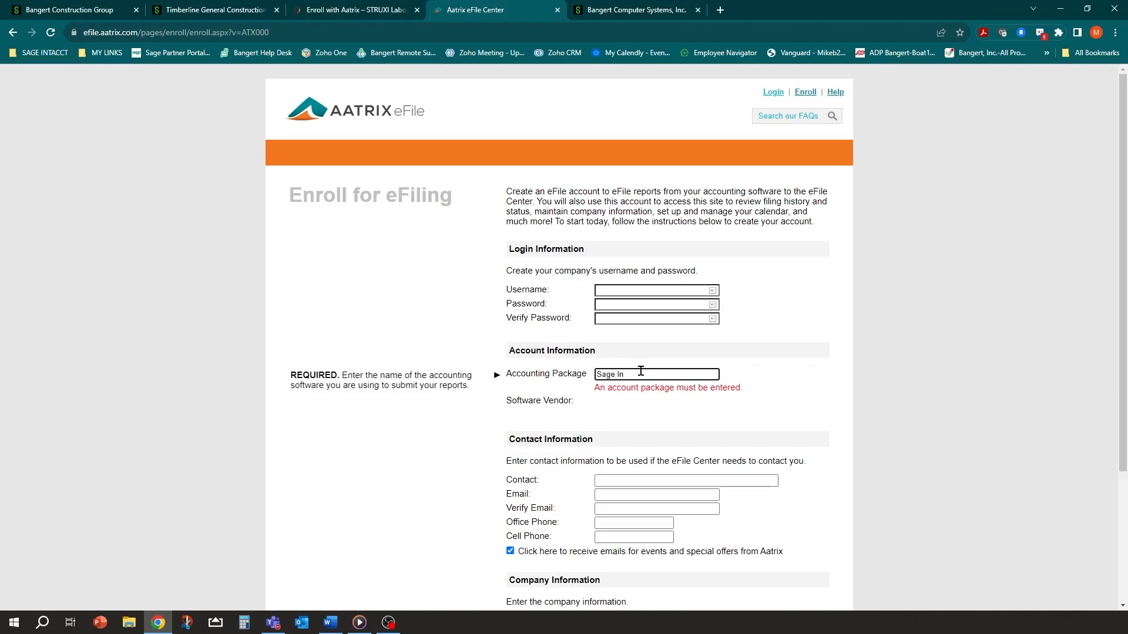
{"action": "type", "text": "ct"}
{"action": "key", "text": "Tab"}
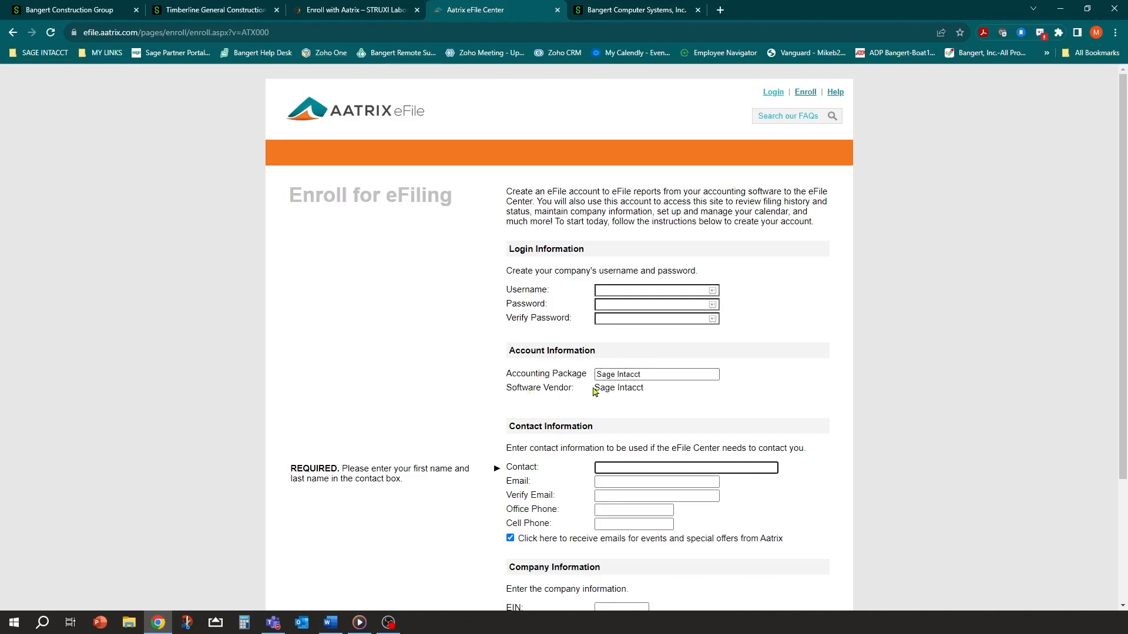
{"action": "left_click_drag", "start_coordinate": [594, 387], "coordinate": [599, 387]}
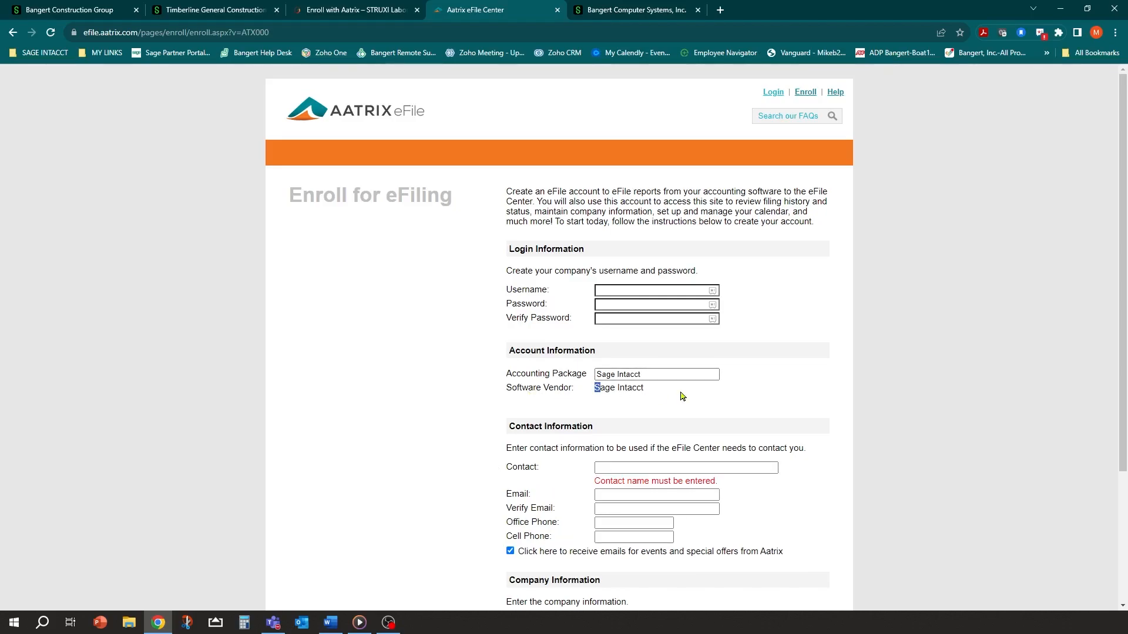
Visit the blank EIN and Company Name fields, then switch back to the Sage Intacct Timberline tab
{"action": "scroll", "coordinate": [682, 397], "scroll_direction": "down", "scroll_amount": 1}
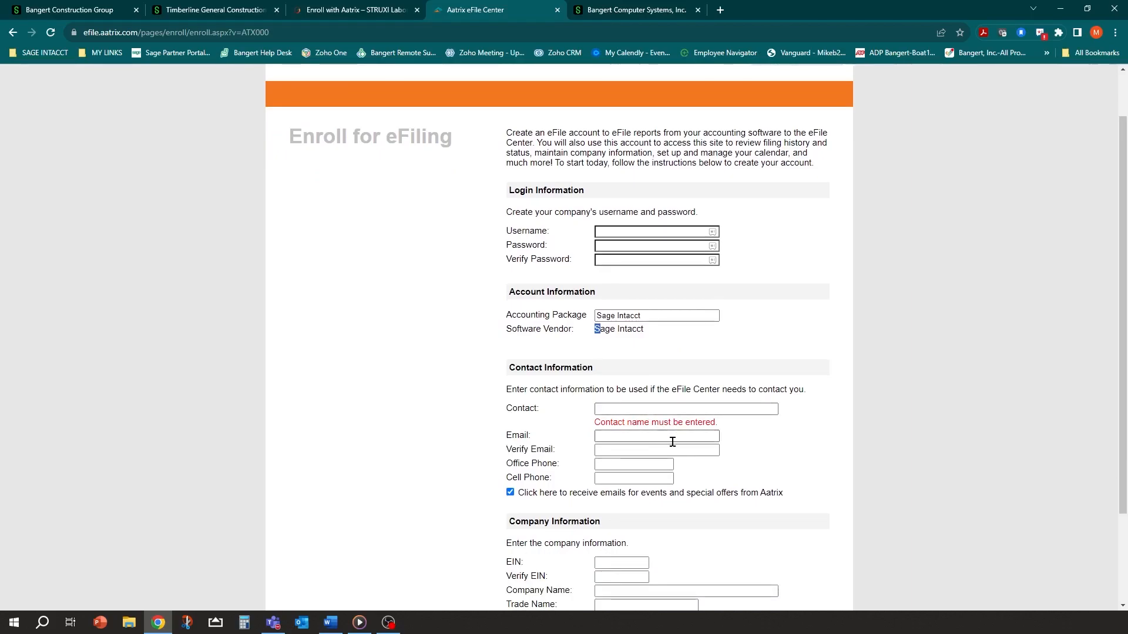
{"action": "scroll", "coordinate": [672, 442], "scroll_direction": "down", "scroll_amount": 2}
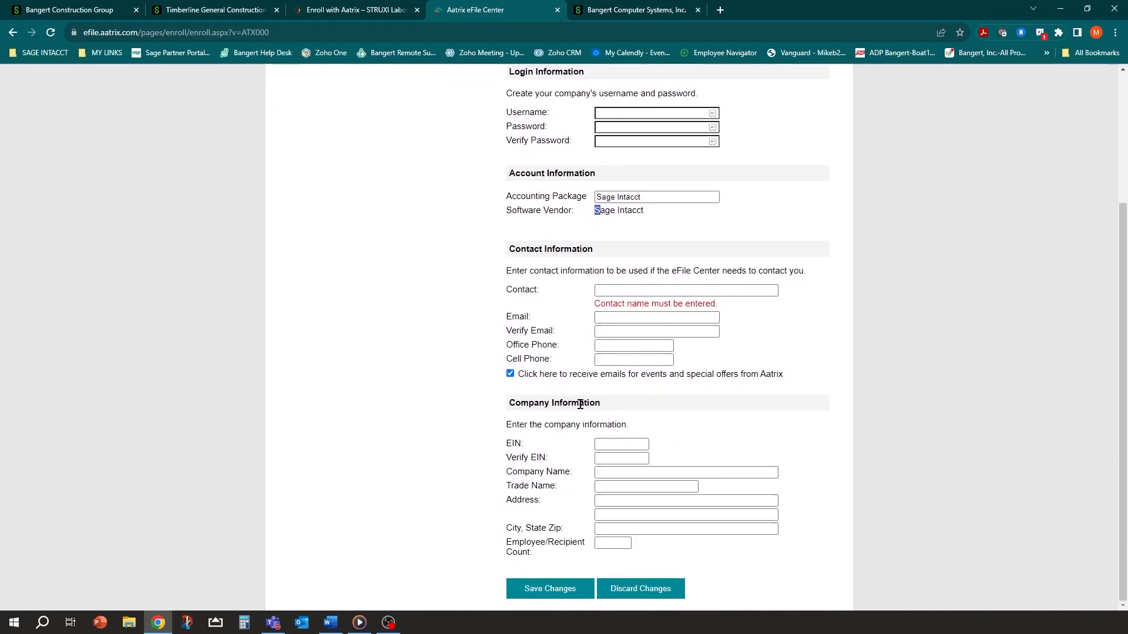
{"action": "left_click", "coordinate": [617, 442]}
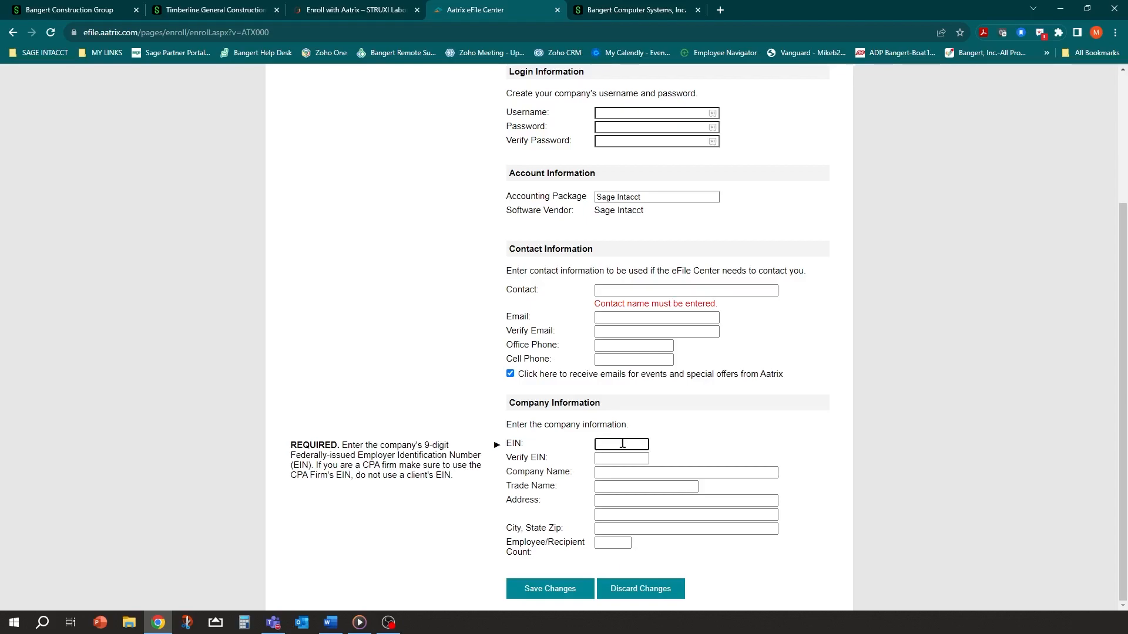
{"action": "left_click", "coordinate": [627, 473]}
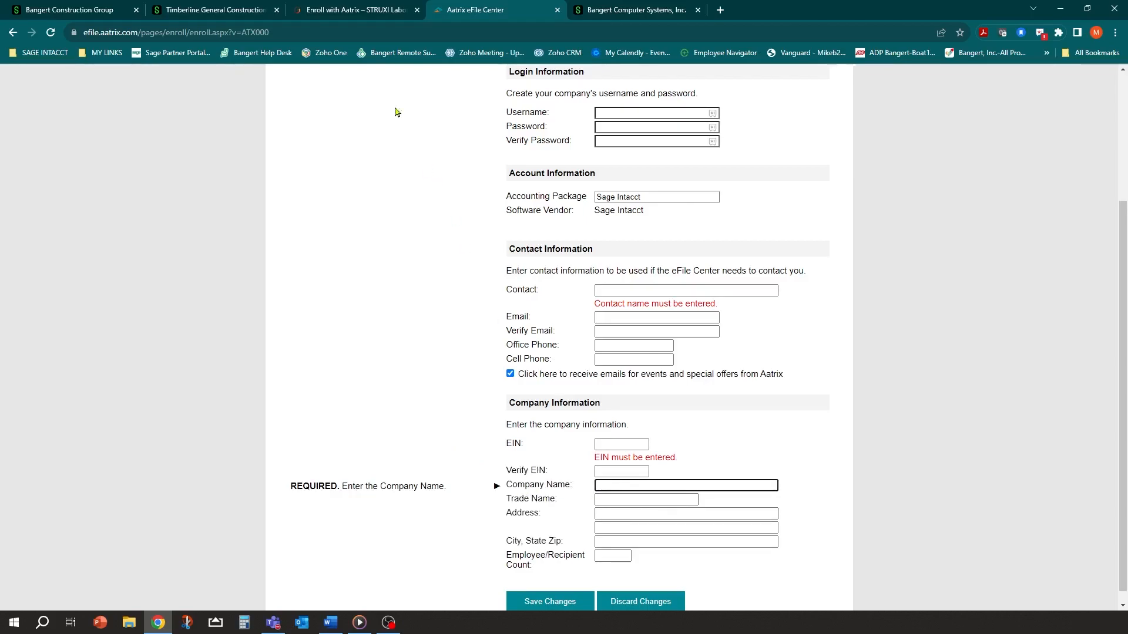
{"action": "left_click", "coordinate": [233, 8]}
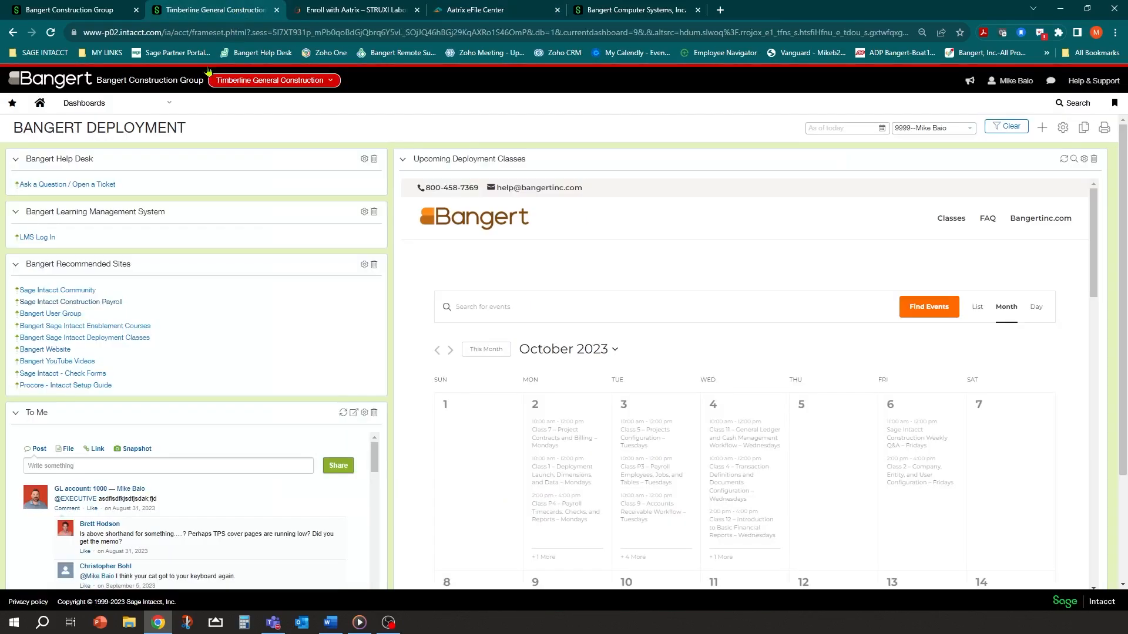
Open the GC - Timberline General Construction payroll entity, select its Aatrix Customer Identity 'Bangert Demo', and return to Aatrix
{"action": "left_click", "coordinate": [170, 105]}
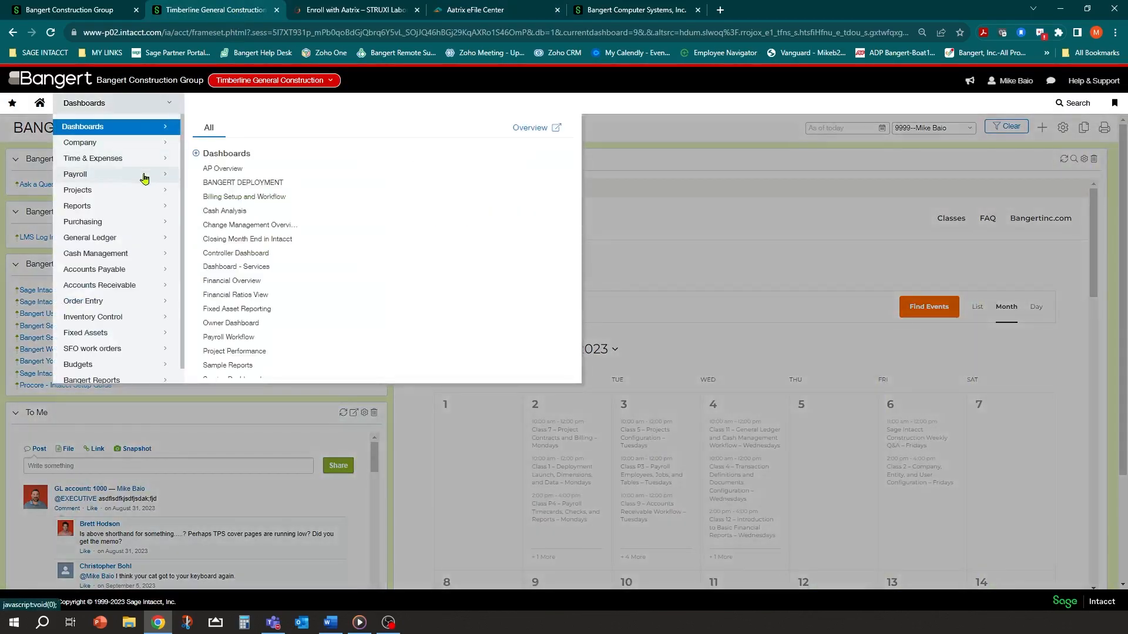
{"action": "mouse_move", "coordinate": [145, 178]}
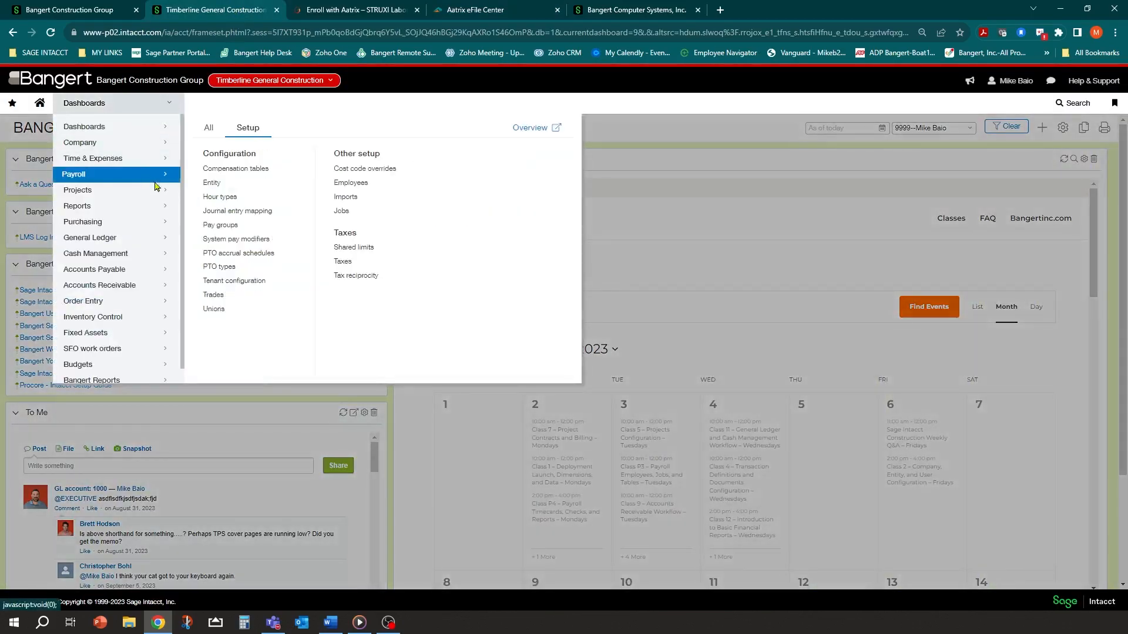
{"action": "left_click", "coordinate": [213, 183]}
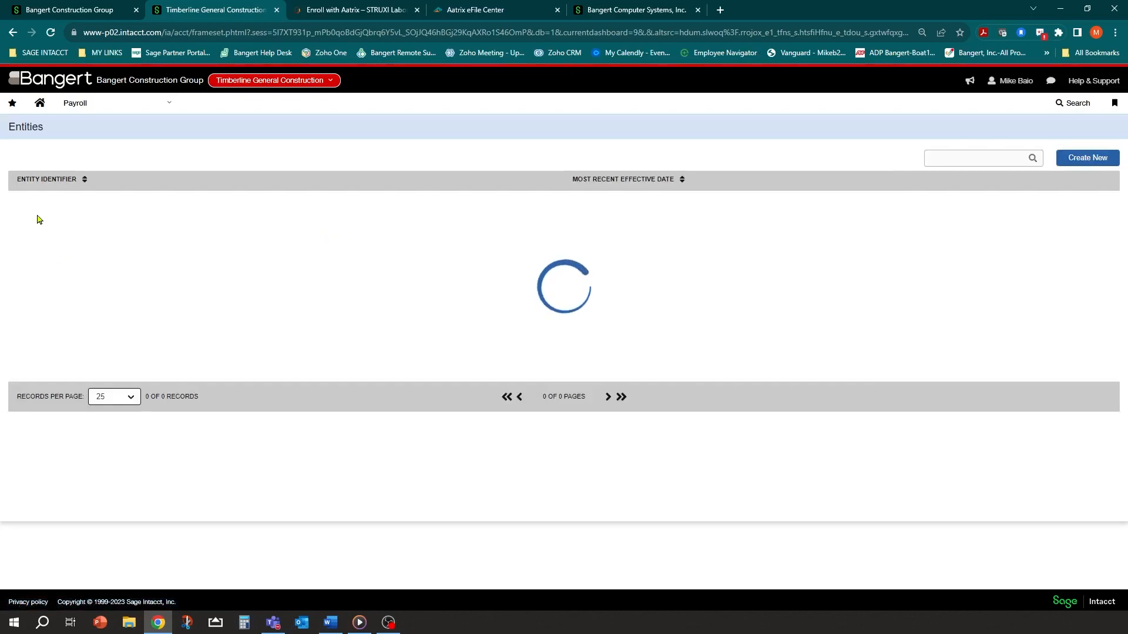
{"action": "left_click", "coordinate": [45, 199]}
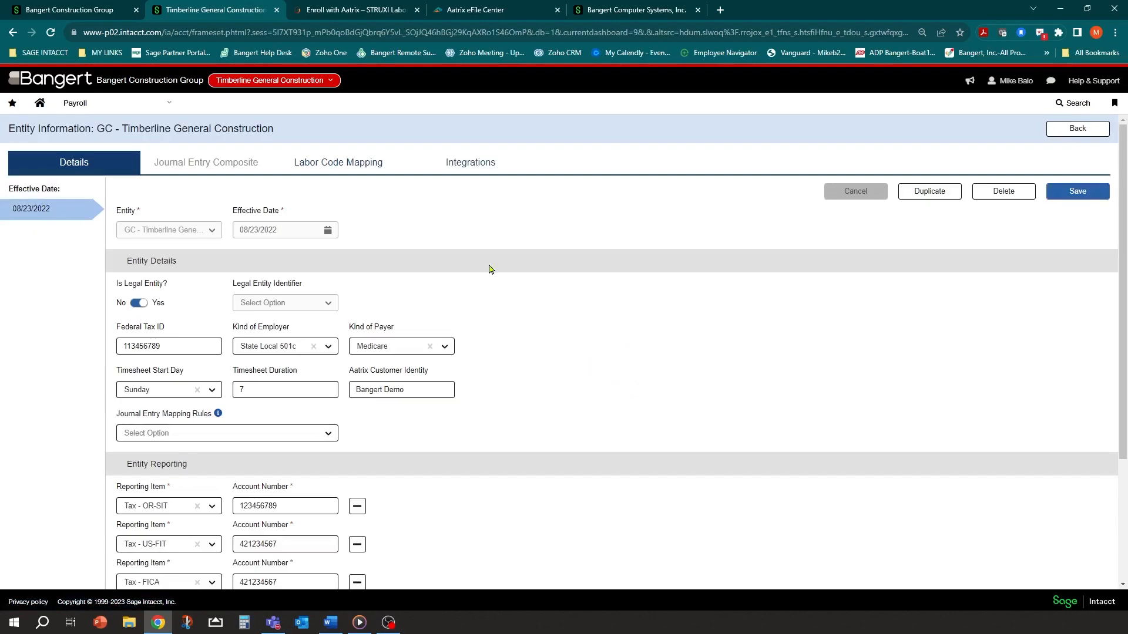
{"action": "left_click", "coordinate": [424, 390]}
{"action": "left_click_drag", "start_coordinate": [434, 390], "coordinate": [336, 395]}
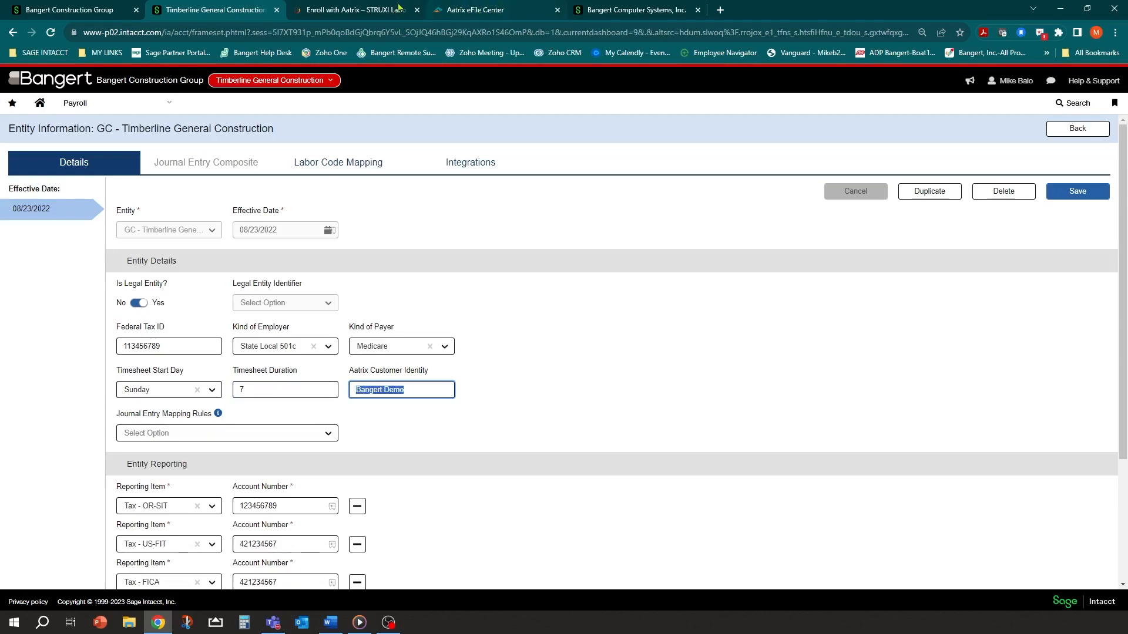
{"action": "left_click", "coordinate": [385, 9]}
{"action": "left_click", "coordinate": [449, 8]}
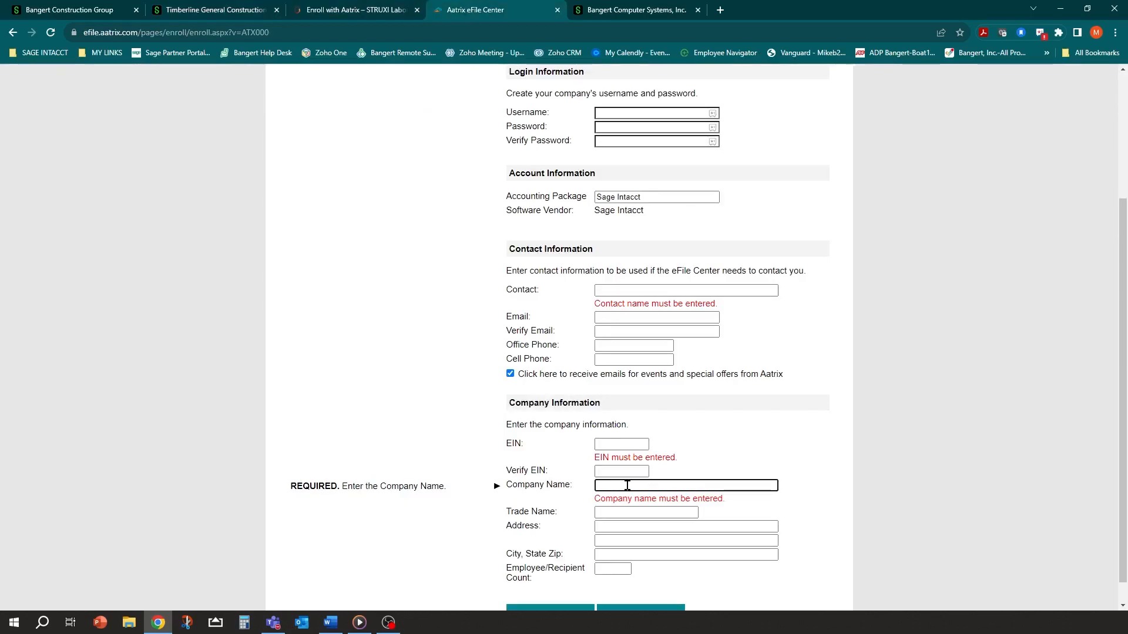
{"action": "scroll", "coordinate": [627, 485], "scroll_direction": "down", "scroll_amount": 1}
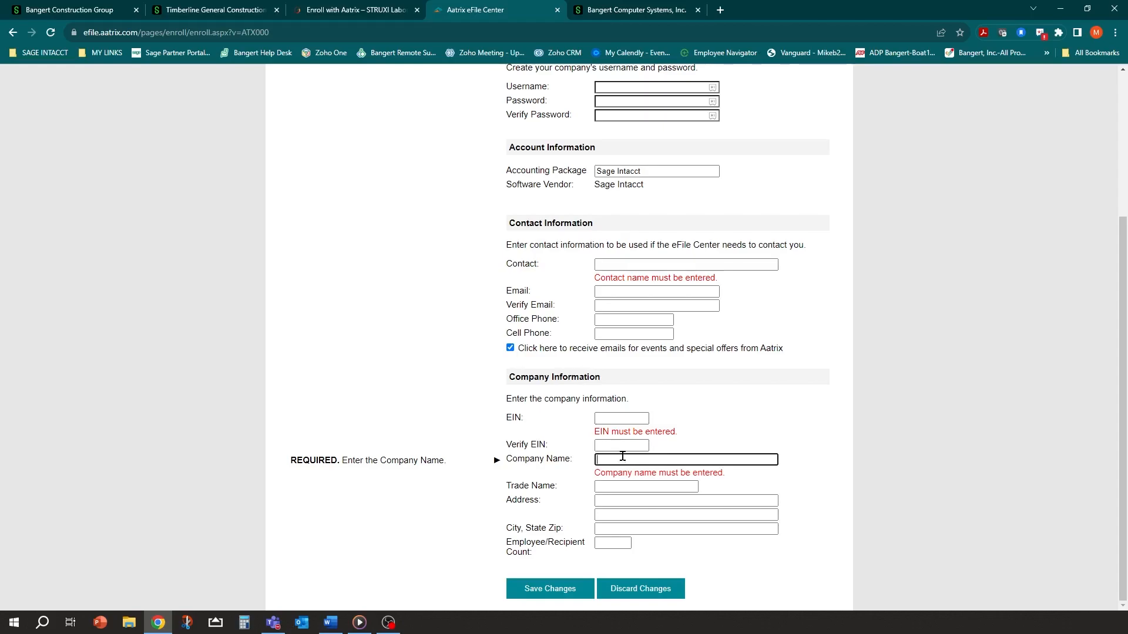
{"action": "scroll", "coordinate": [622, 456], "scroll_direction": "up", "scroll_amount": 3}
{"action": "scroll", "coordinate": [656, 304], "scroll_direction": "down", "scroll_amount": 3}
{"action": "scroll", "coordinate": [715, 431], "scroll_direction": "up", "scroll_amount": 3}
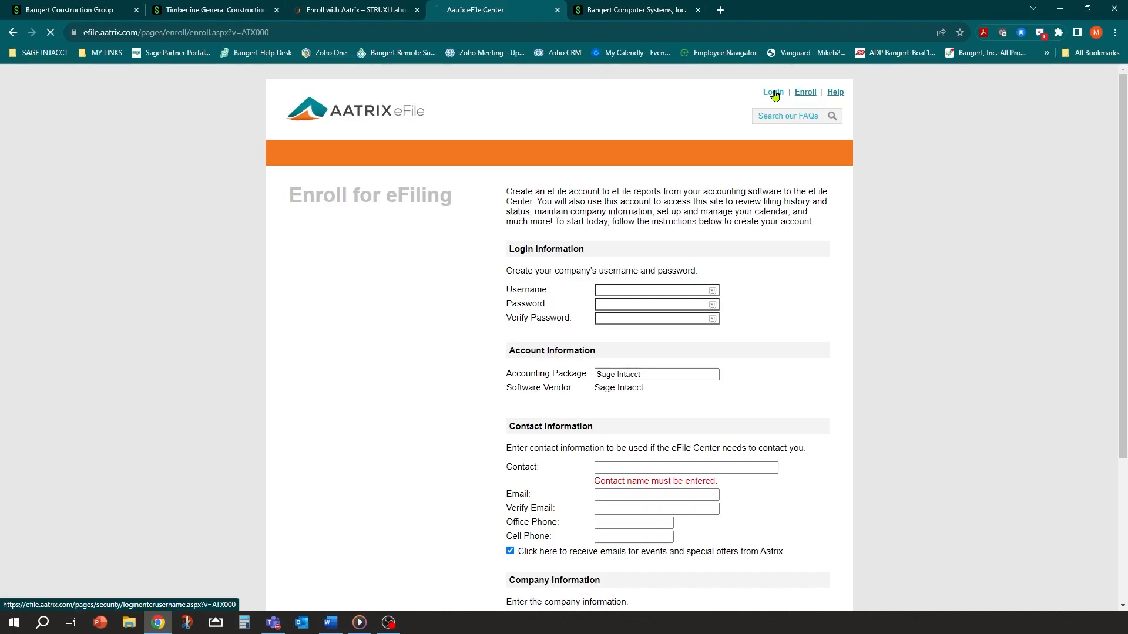
{"action": "left_click", "coordinate": [381, 230]}
{"action": "key", "text": "Tab"}
{"action": "type", "text": "••"}
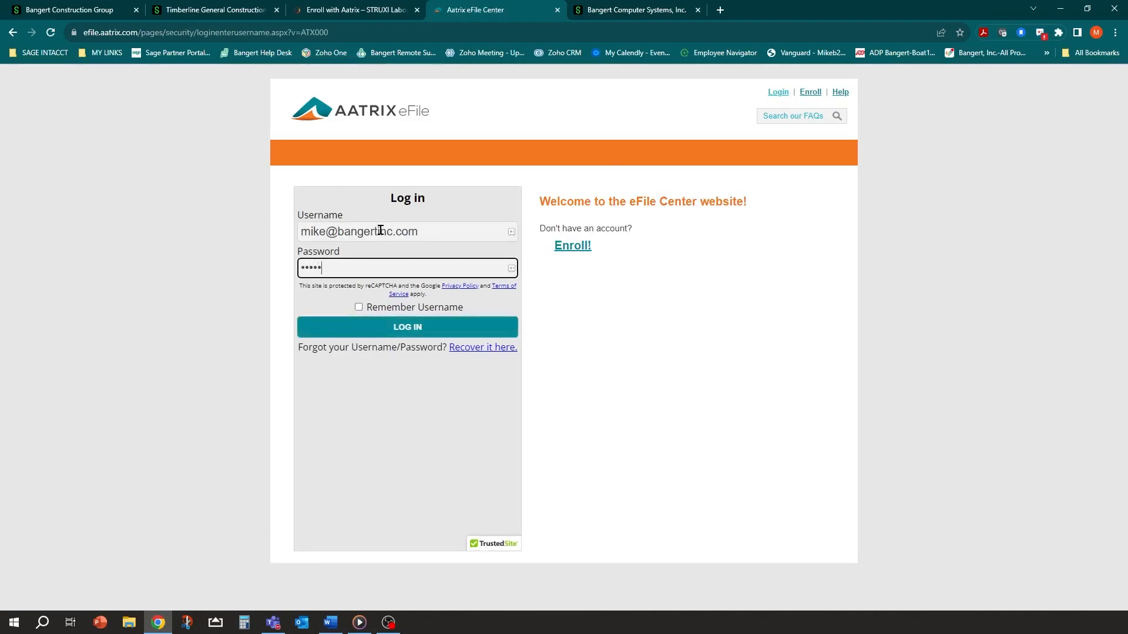
{"action": "key", "text": "Return"}
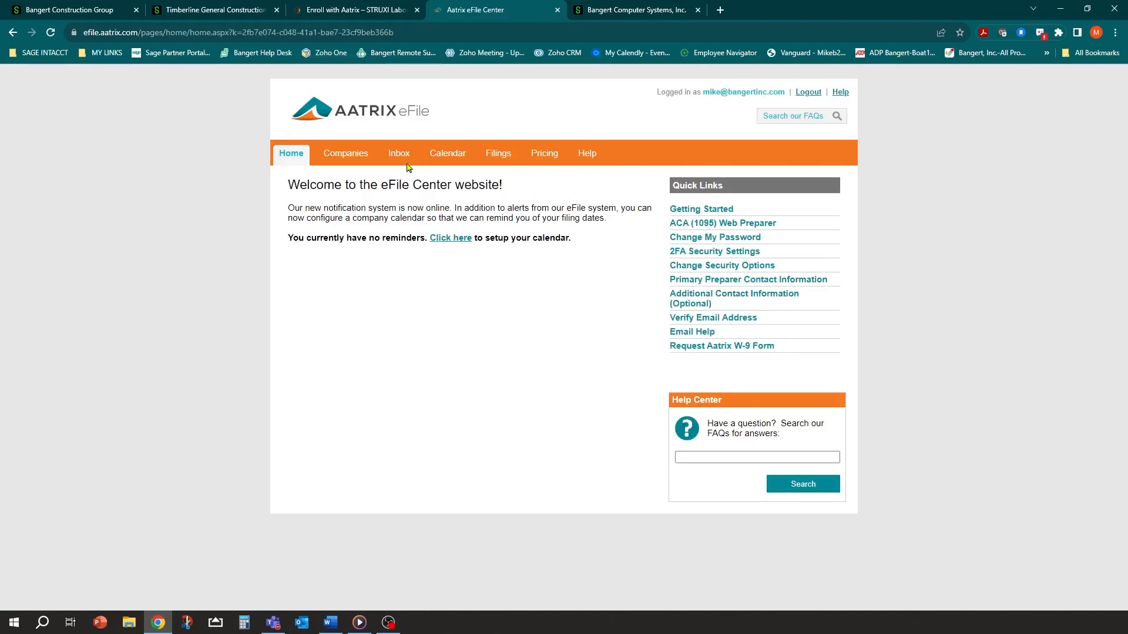
{"action": "left_click", "coordinate": [346, 156]}
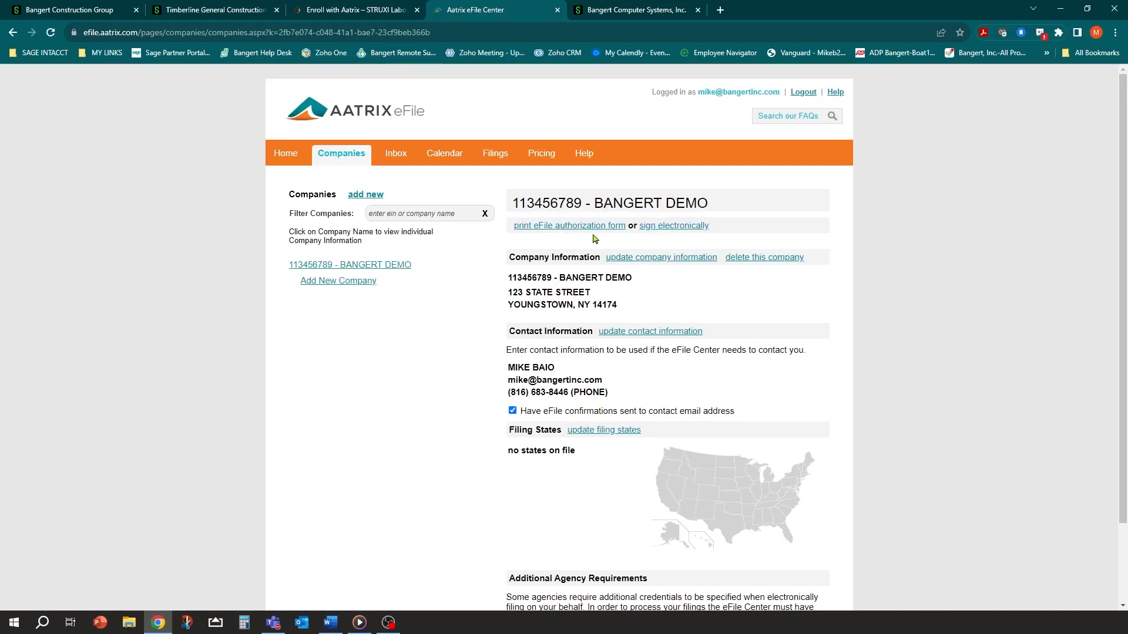
Draw and save an electronic signature, then tick both authorization agreement checkboxes
{"action": "left_click", "coordinate": [668, 234]}
{"action": "mouse_move", "coordinate": [536, 302]}
{"action": "left_mouse_down"}
{"action": "mouse_move", "coordinate": [627, 287]}
{"action": "mouse_move", "coordinate": [727, 296]}
{"action": "left_mouse_up"}
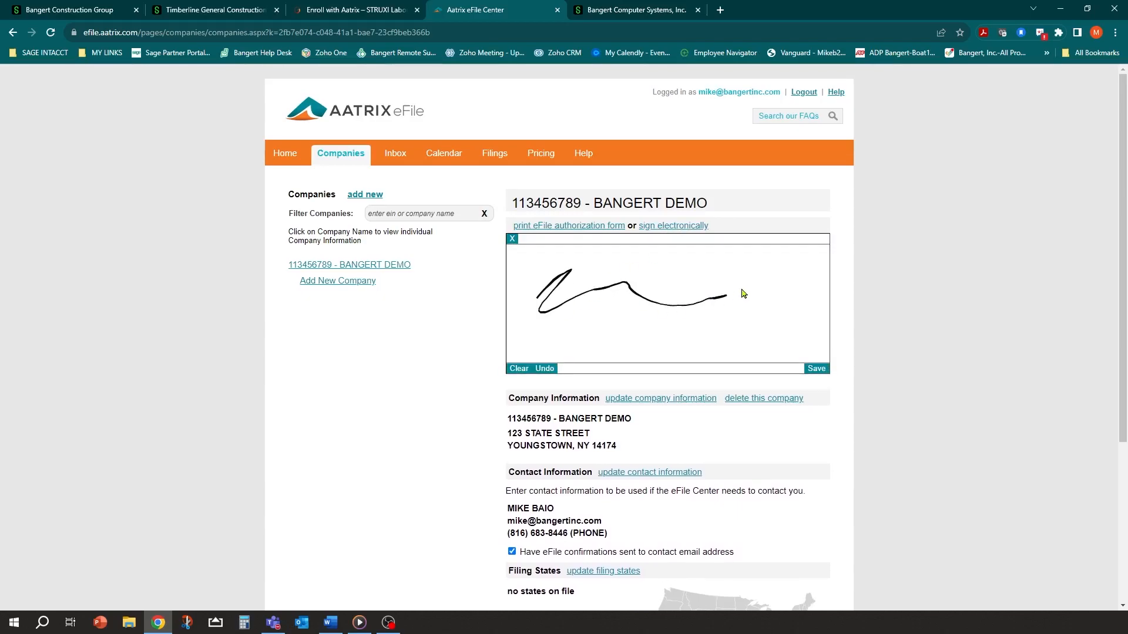
{"action": "left_click", "coordinate": [817, 369]}
{"action": "left_click", "coordinate": [509, 377]}
{"action": "left_click", "coordinate": [509, 392]}
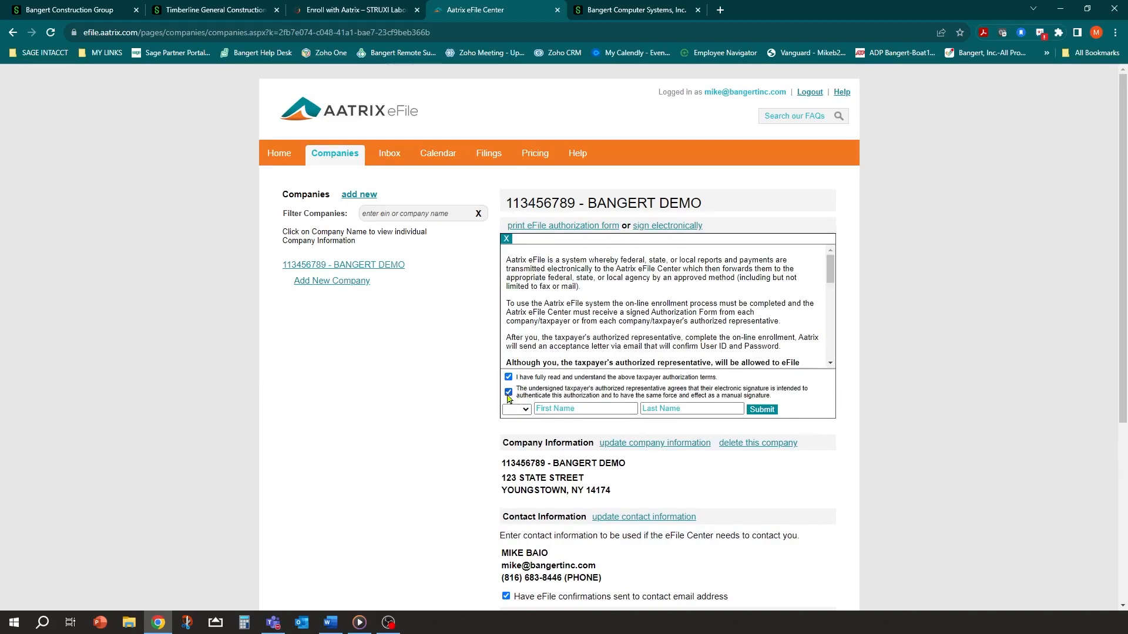
Enter the signer's first and last name and submit the signed authorization
{"action": "left_click", "coordinate": [565, 409]}
{"action": "key", "text": "Tab"}
{"action": "key", "text": "Tab"}
{"action": "left_click", "coordinate": [655, 411]}
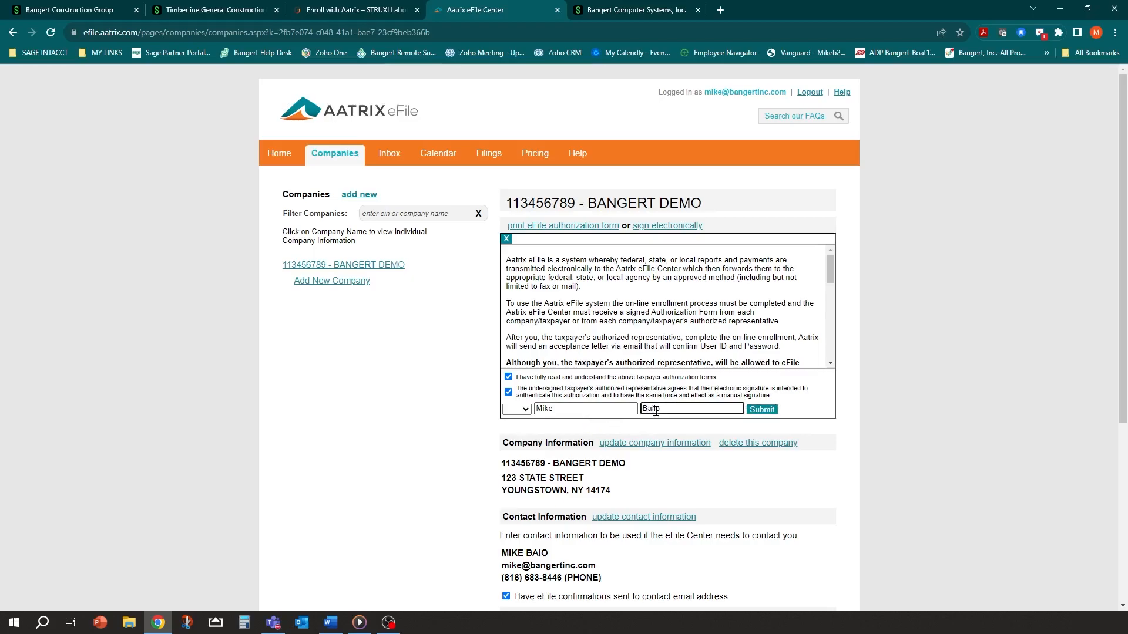
{"action": "left_click", "coordinate": [759, 411]}
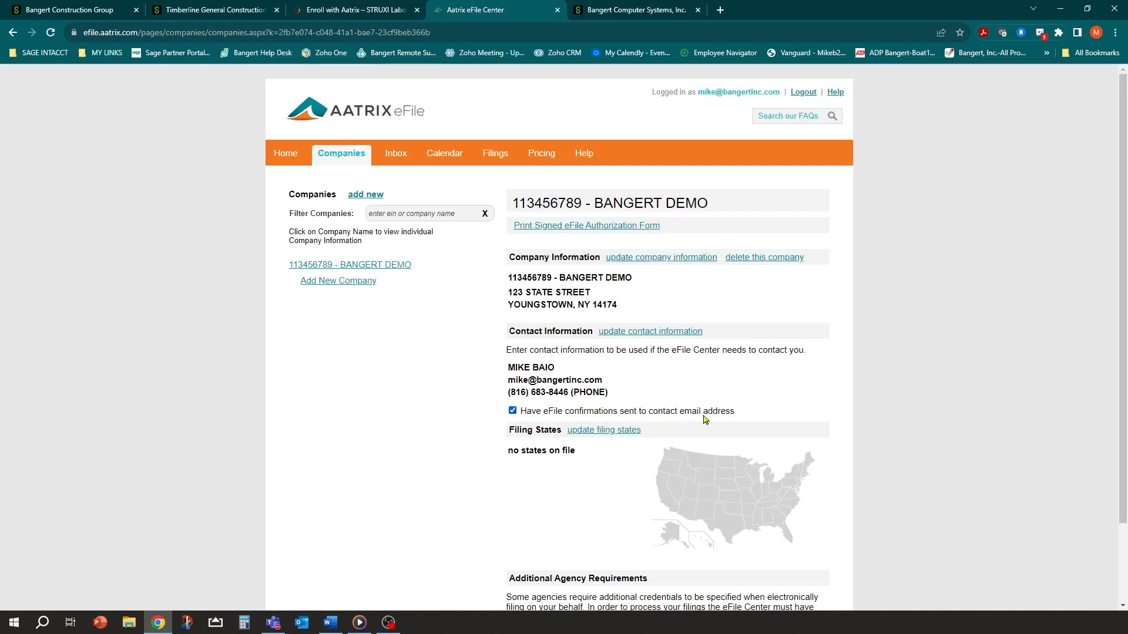
{"action": "scroll", "coordinate": [763, 387], "scroll_direction": "down", "scroll_amount": 1}
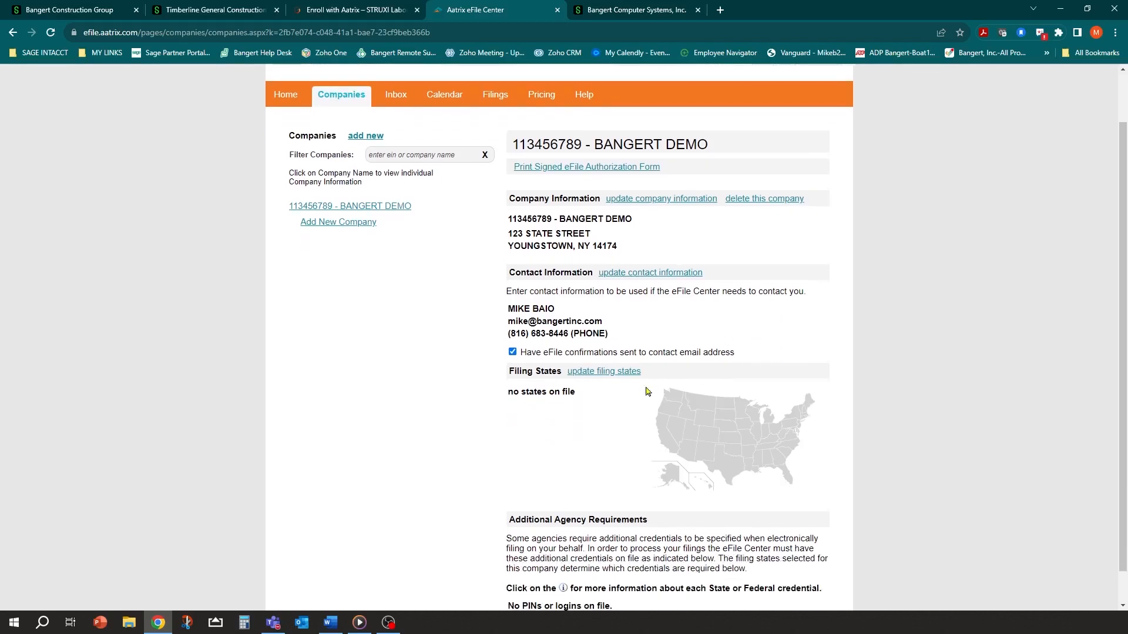
{"action": "scroll", "coordinate": [727, 407], "scroll_direction": "down", "scroll_amount": 1}
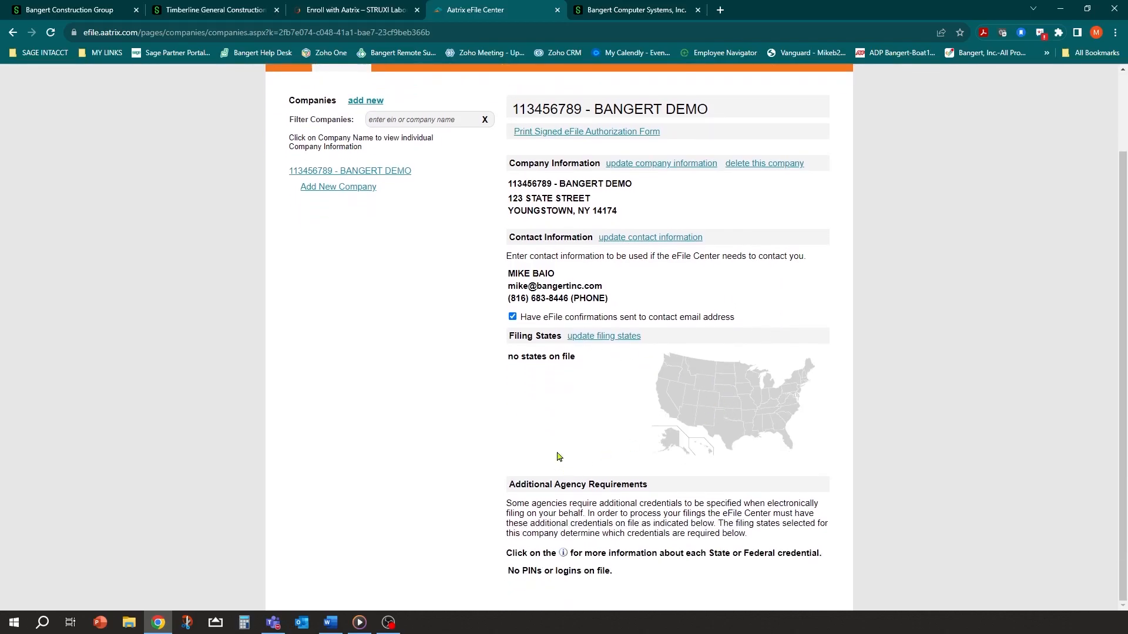
{"action": "scroll", "coordinate": [497, 405], "scroll_direction": "up", "scroll_amount": 2}
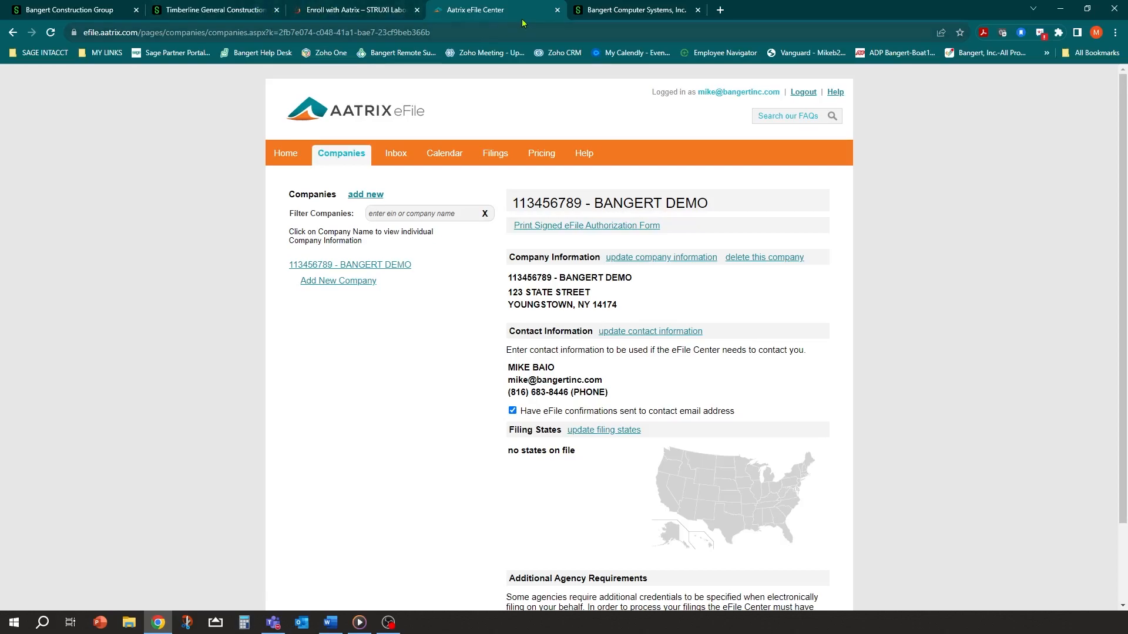
Close both Aatrix tabs and save the Timberline entity with Aatrix Customer Identity Bangert Demo
{"action": "left_click", "coordinate": [556, 10]}
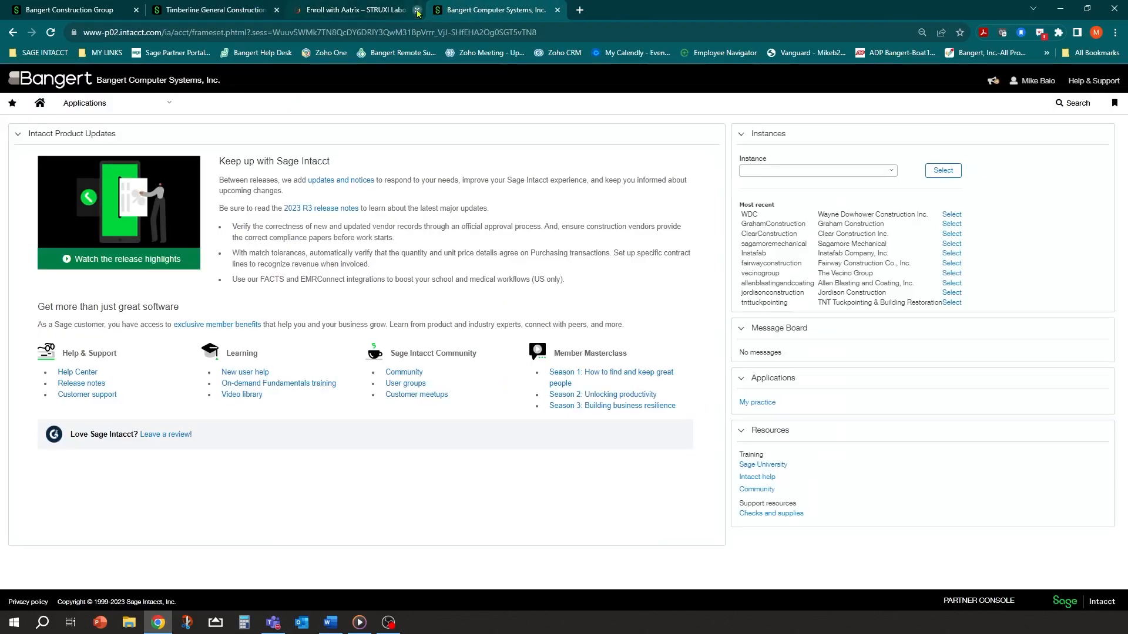
{"action": "left_click", "coordinate": [418, 11]}
{"action": "left_click", "coordinate": [245, 8]}
{"action": "left_click", "coordinate": [415, 385]}
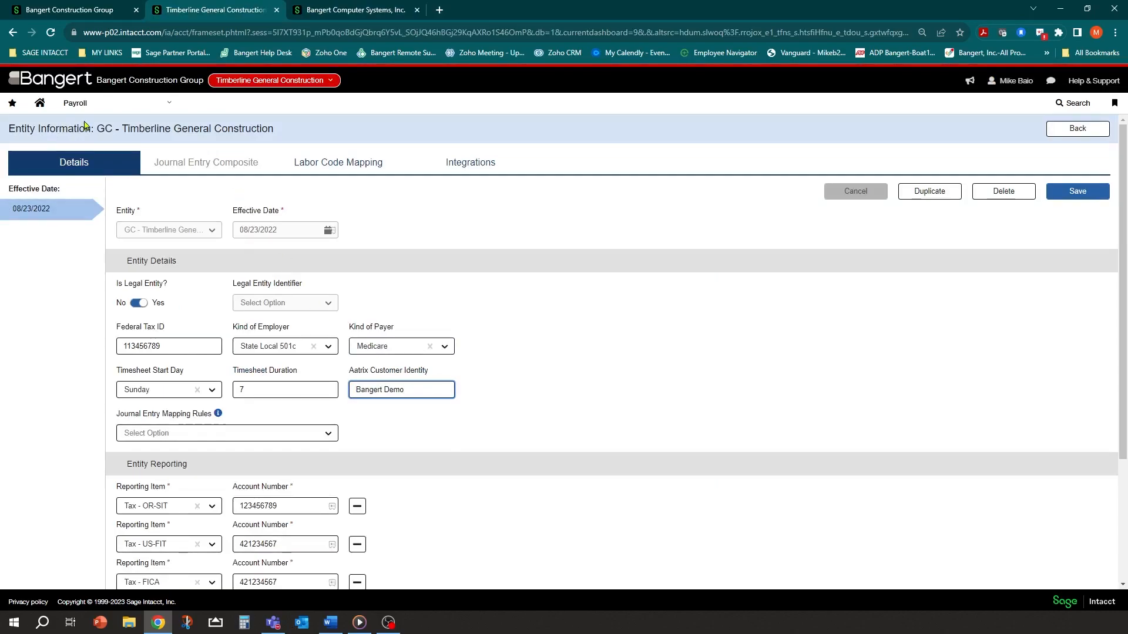
{"action": "left_click", "coordinate": [100, 104]}
{"action": "key", "text": "ctrl+a"}
{"action": "left_click", "coordinate": [1076, 191]}
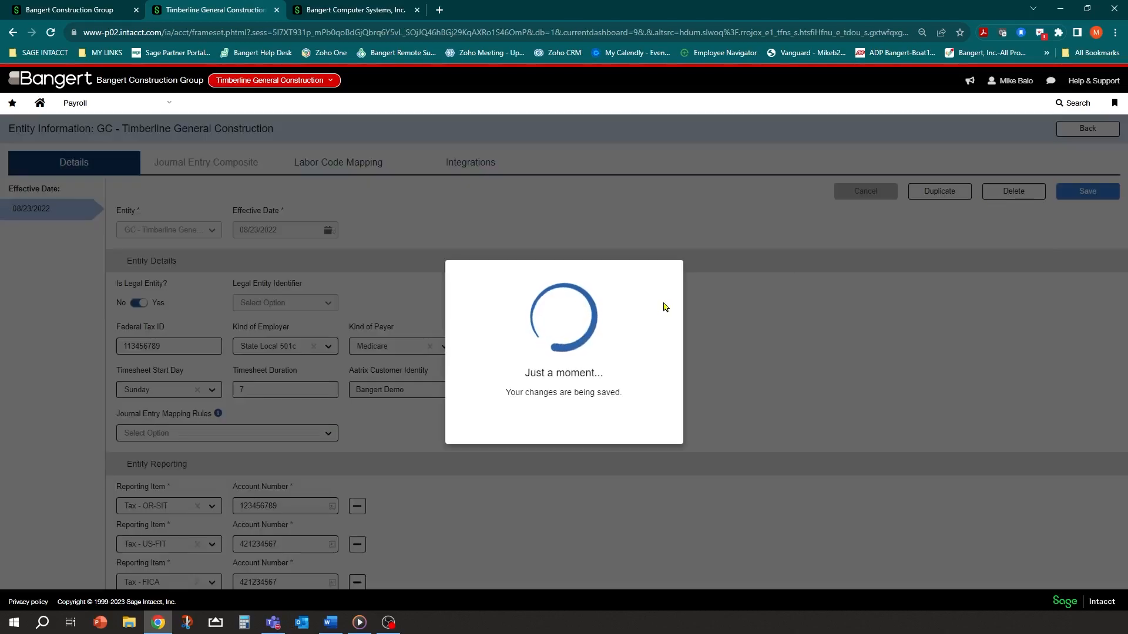
{"action": "left_click", "coordinate": [564, 413]}
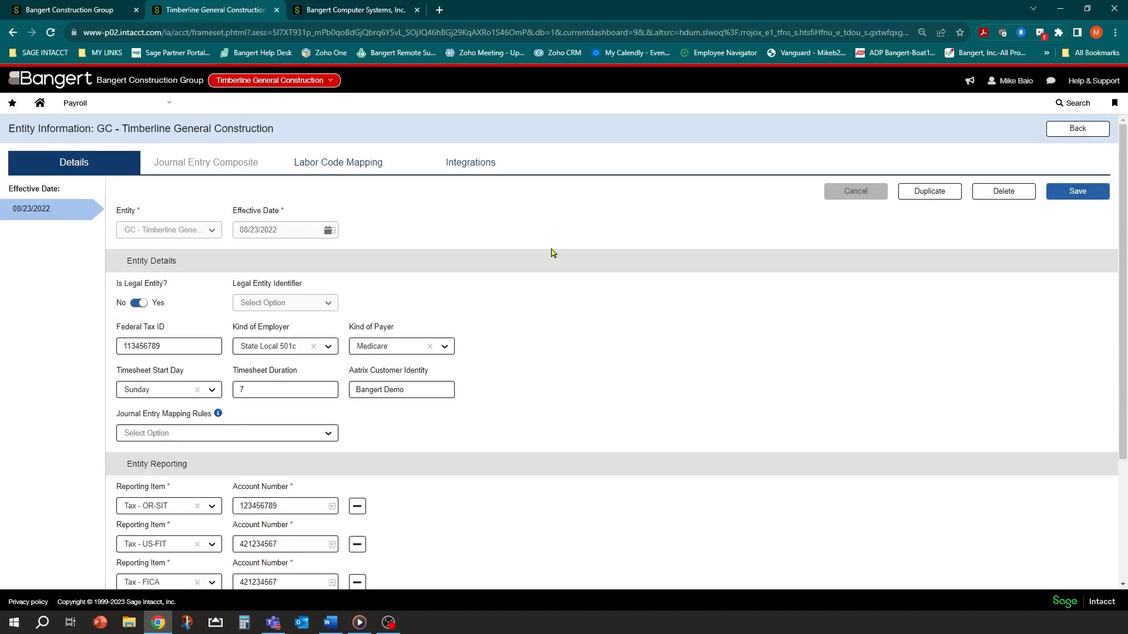
From the Payroll menu's All view, open Aatrix under Reports
{"action": "left_click", "coordinate": [161, 109]}
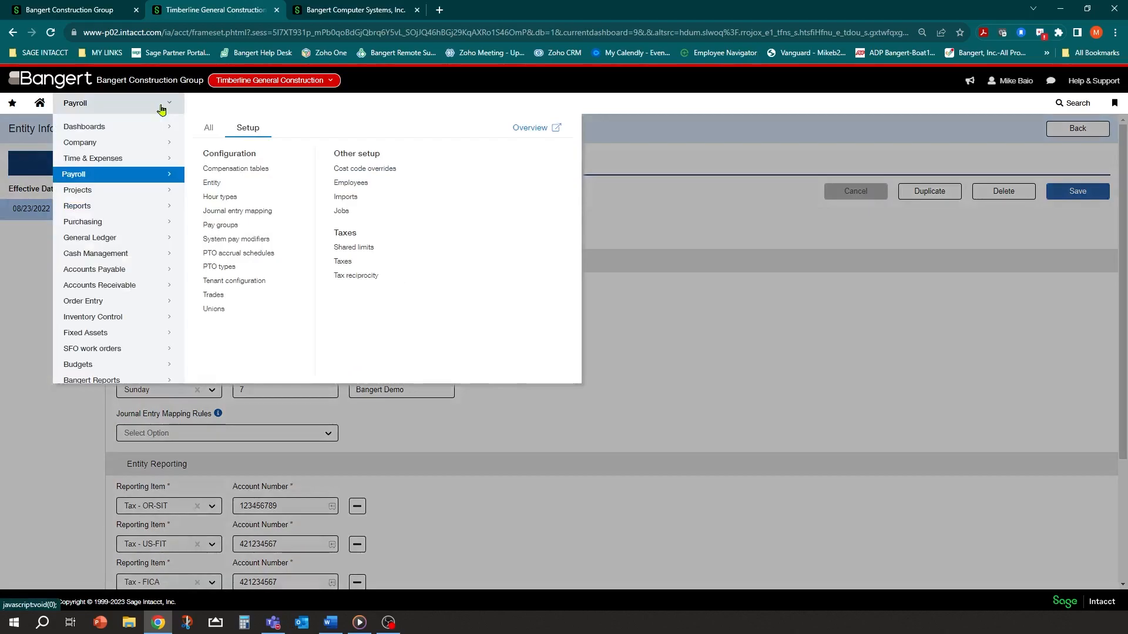
{"action": "left_click", "coordinate": [208, 134]}
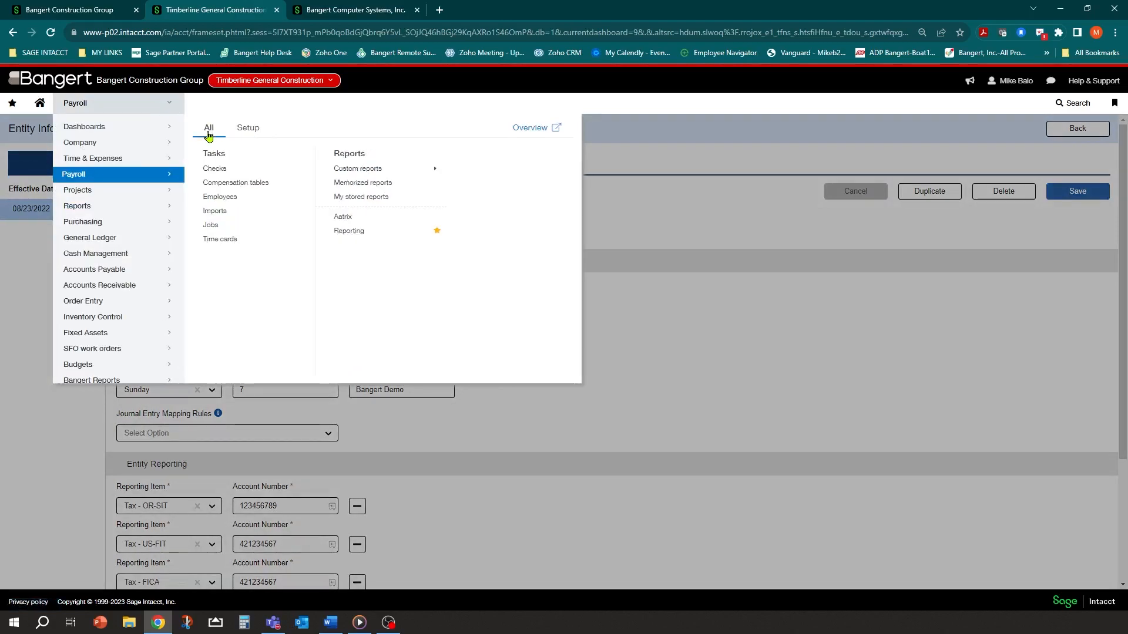
{"action": "left_click", "coordinate": [343, 220]}
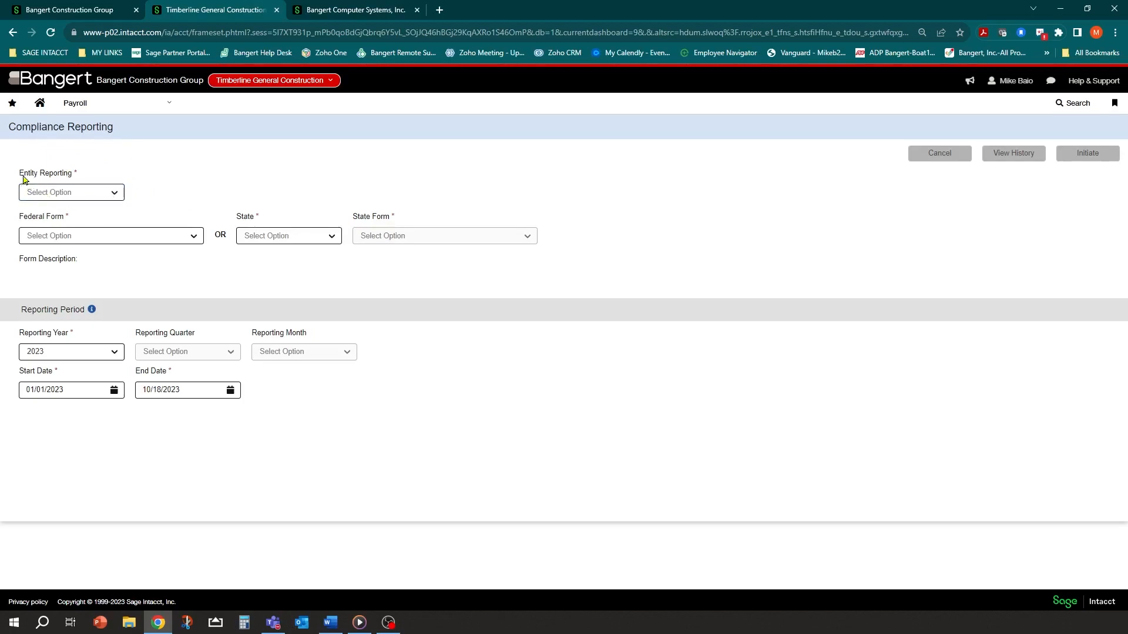
Set Entity Reporting to GC and pick 2022 W-2/W-3 as the federal form
{"action": "left_click", "coordinate": [114, 193]}
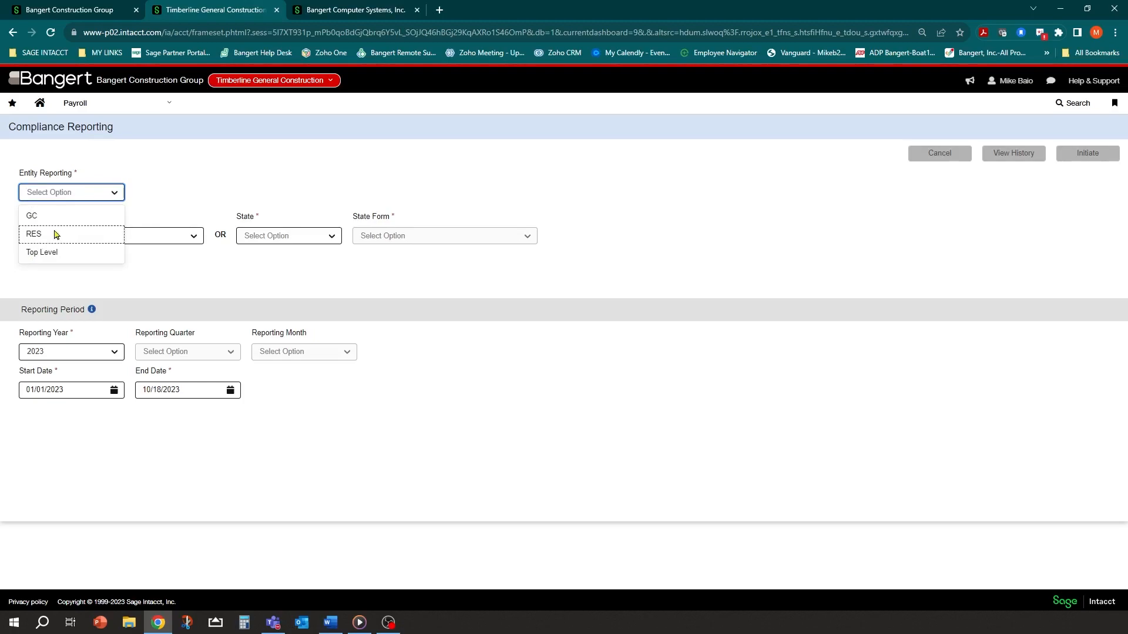
{"action": "left_click", "coordinate": [33, 218]}
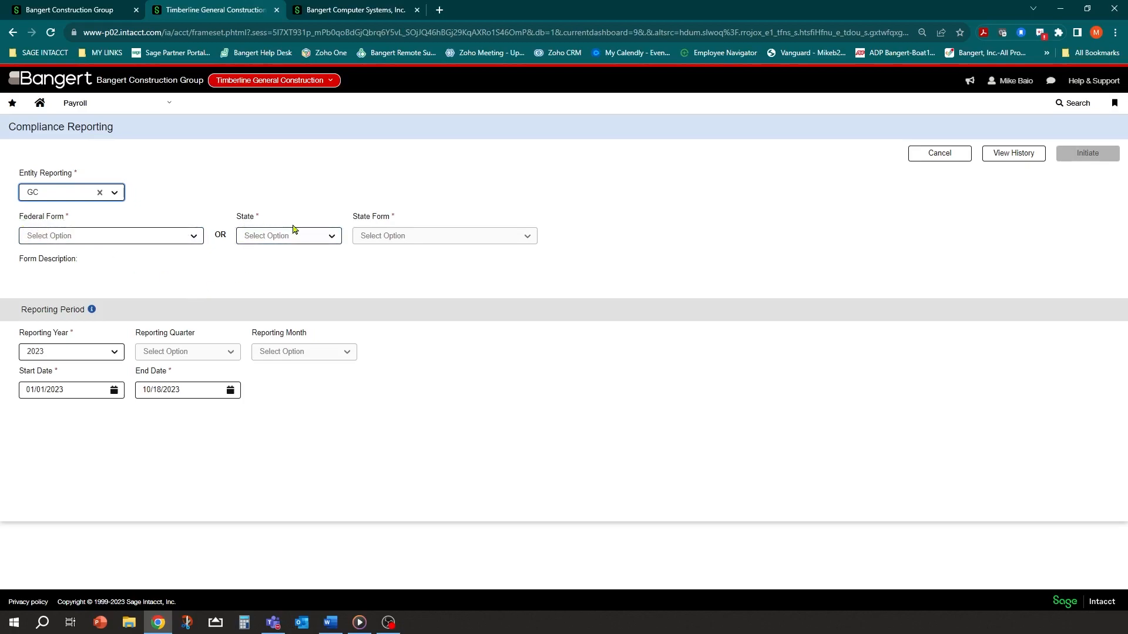
{"action": "left_click", "coordinate": [194, 237]}
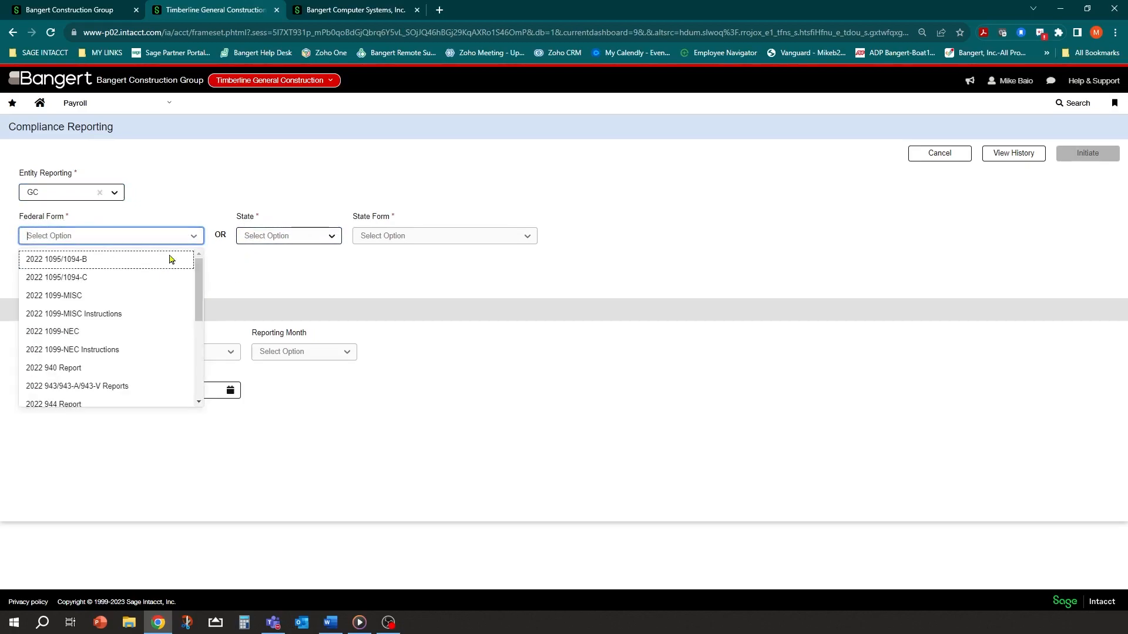
{"action": "scroll", "coordinate": [143, 291], "scroll_direction": "down", "scroll_amount": 2}
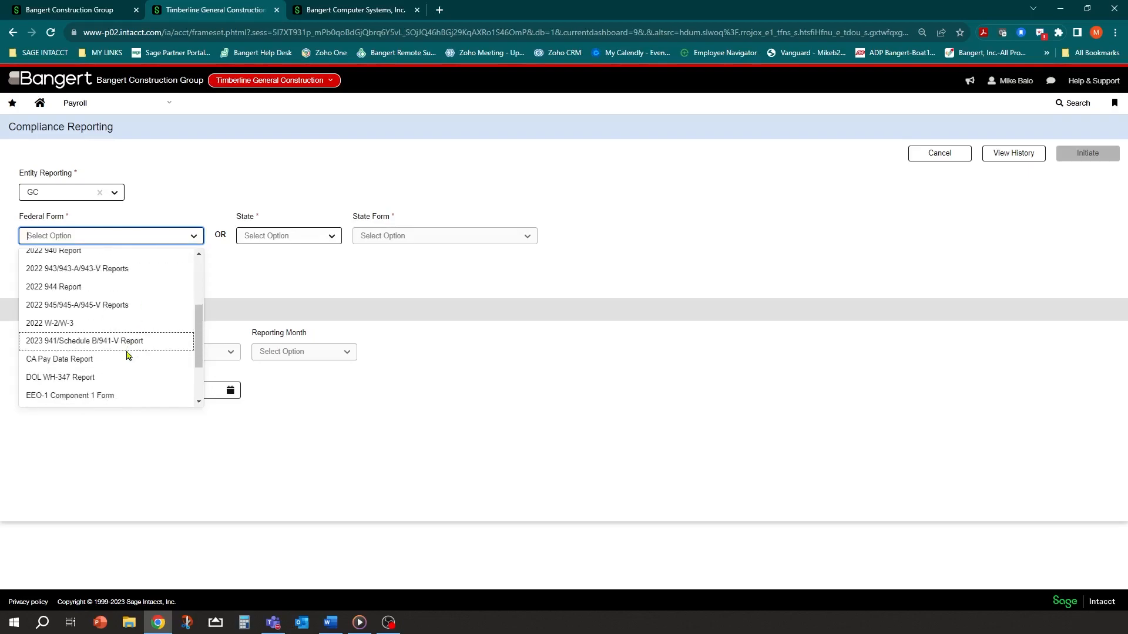
{"action": "scroll", "coordinate": [130, 320], "scroll_direction": "down", "scroll_amount": 2}
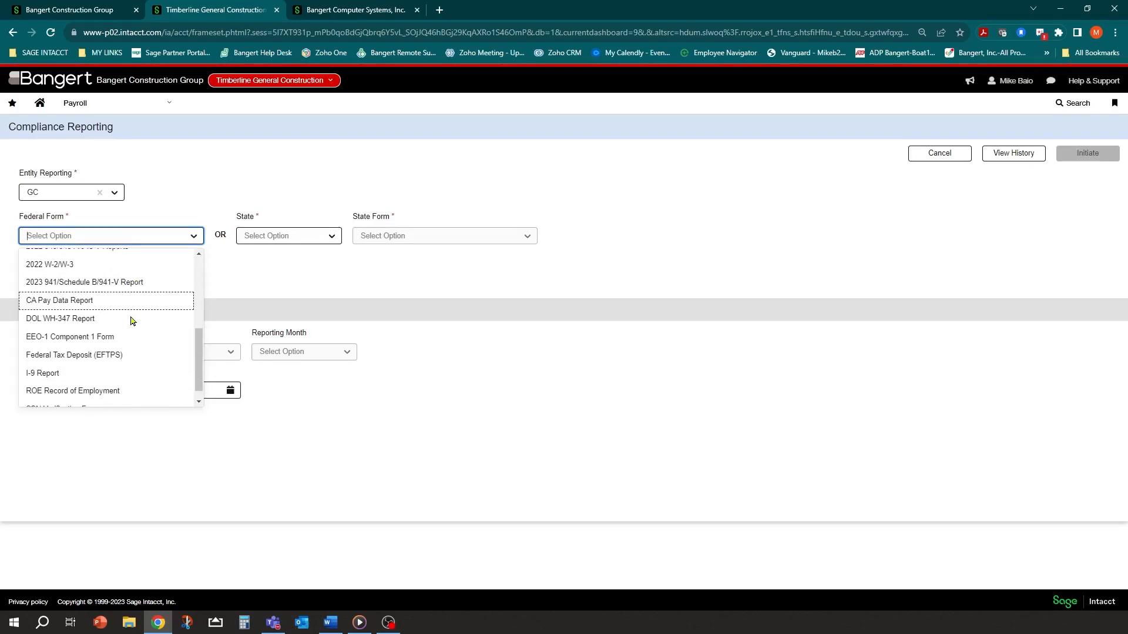
{"action": "scroll", "coordinate": [131, 320], "scroll_direction": "up", "scroll_amount": 2}
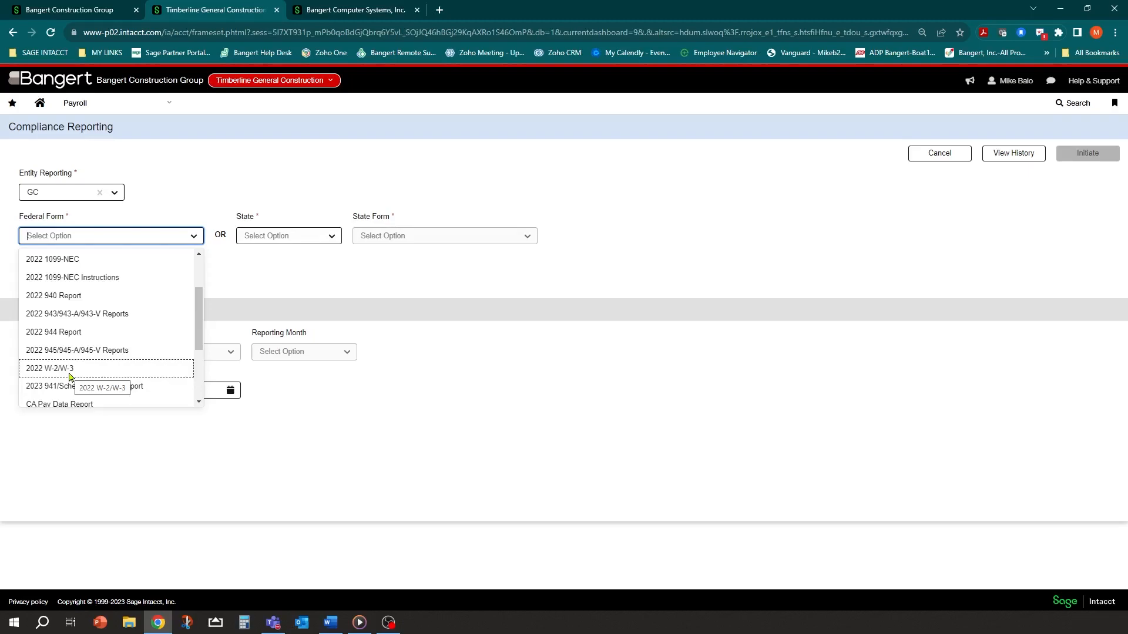
{"action": "scroll", "coordinate": [88, 323], "scroll_direction": "down", "scroll_amount": 1}
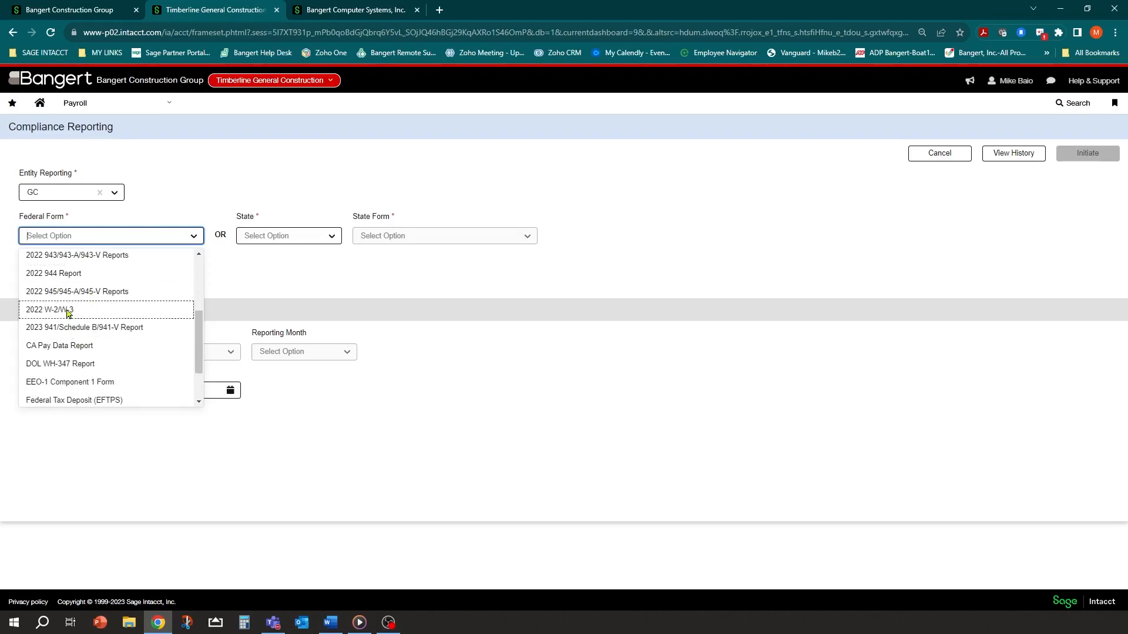
{"action": "left_click", "coordinate": [52, 314]}
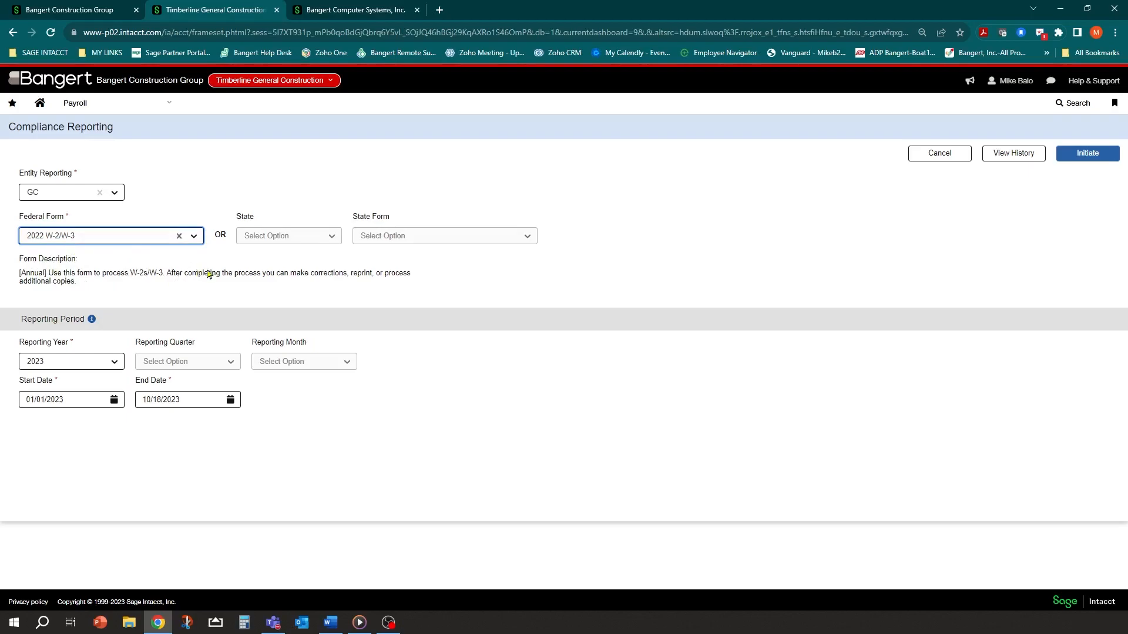
Clear the federal form, try Oregon as the state and check its forms, then clear Oregon
{"action": "left_click", "coordinate": [194, 237]}
{"action": "left_click", "coordinate": [179, 236]}
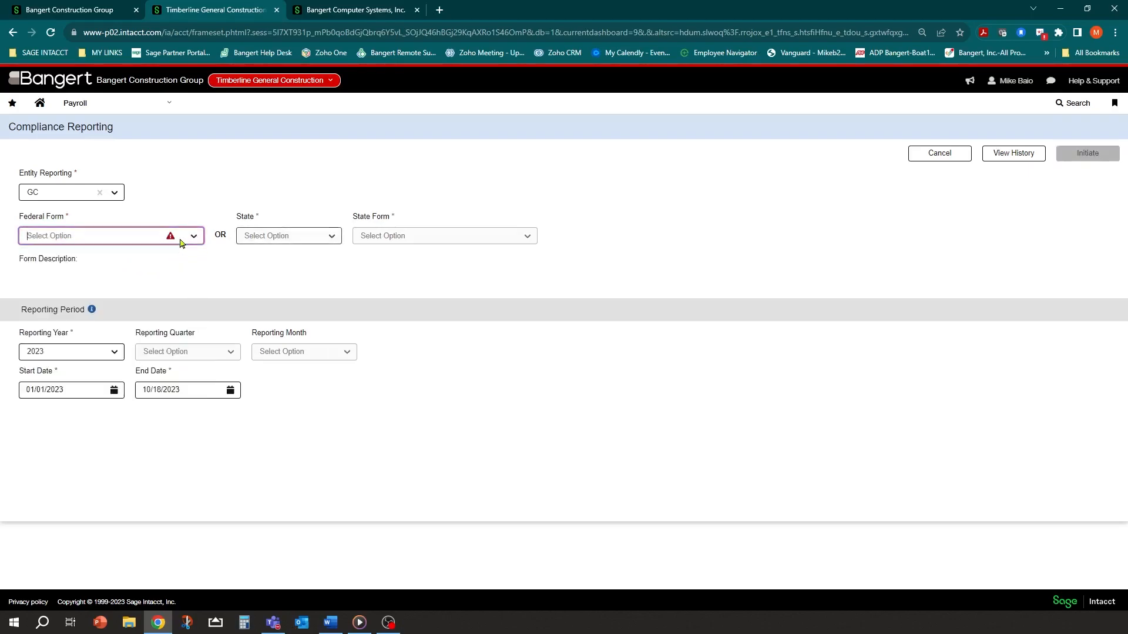
{"action": "left_click", "coordinate": [113, 240]}
{"action": "left_click", "coordinate": [284, 238]}
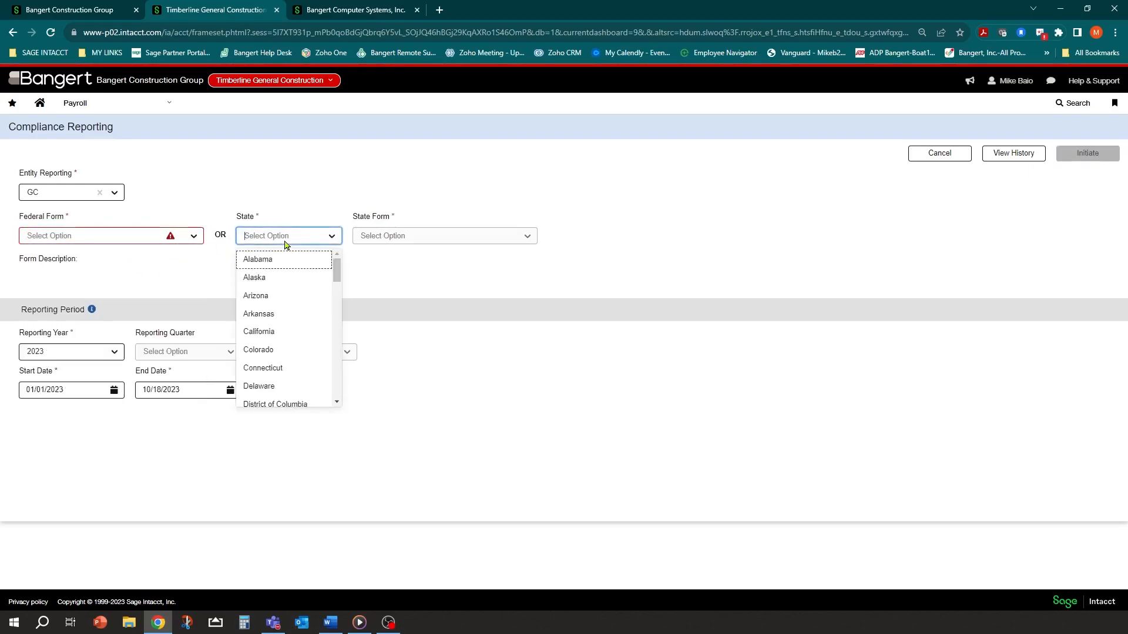
{"action": "scroll", "coordinate": [291, 301], "scroll_direction": "down", "scroll_amount": 7}
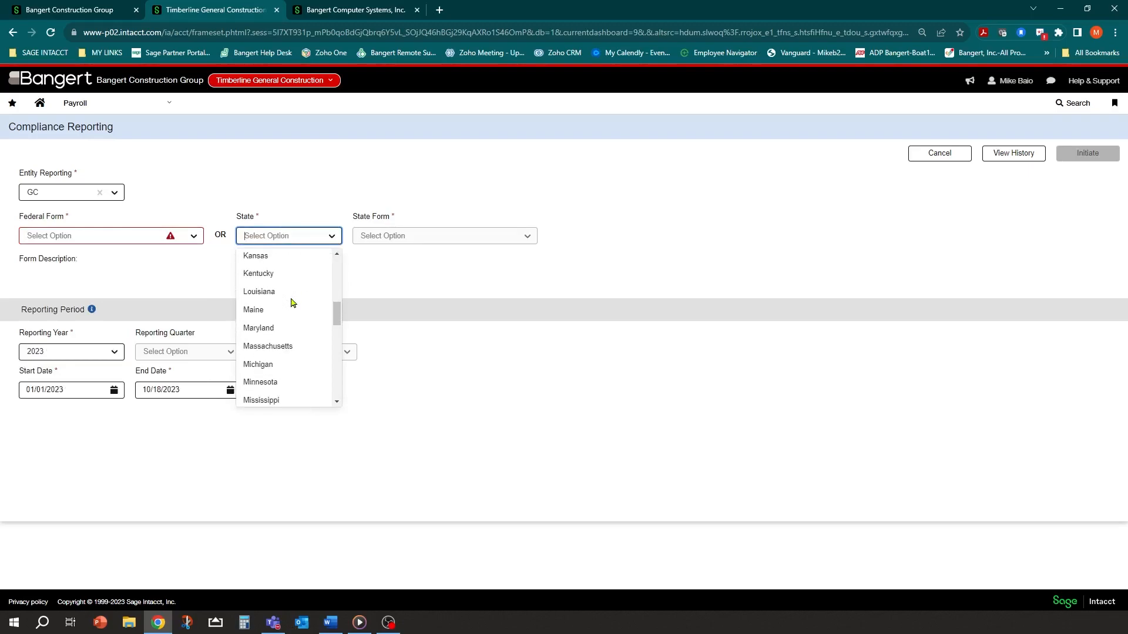
{"action": "scroll", "coordinate": [292, 302], "scroll_direction": "down", "scroll_amount": 2}
{"action": "scroll", "coordinate": [297, 327], "scroll_direction": "down", "scroll_amount": 1}
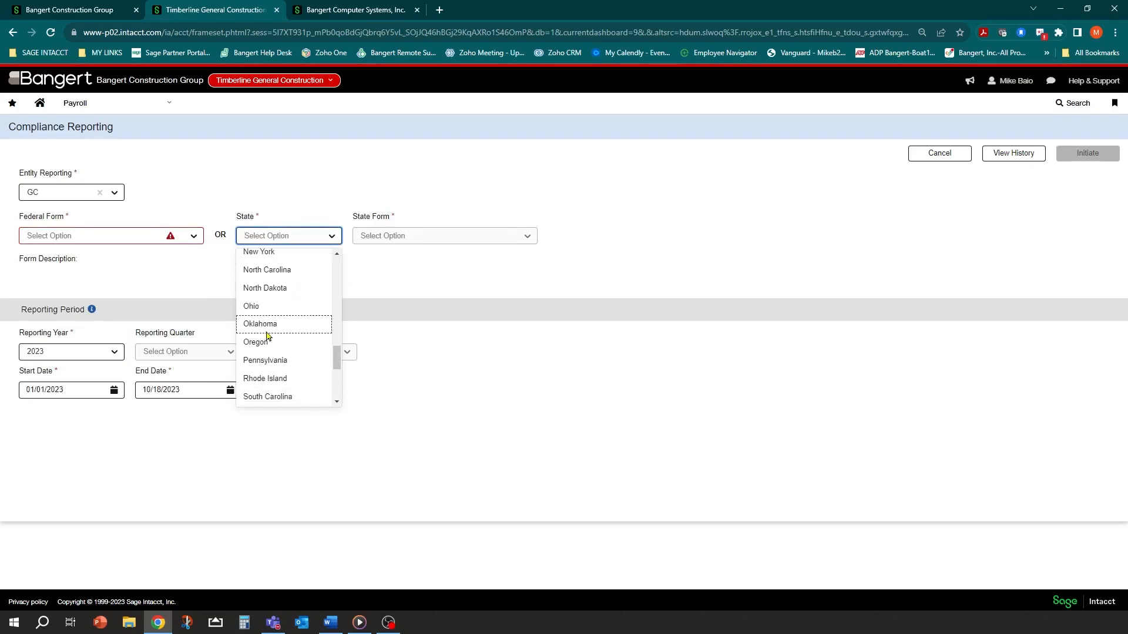
{"action": "left_click", "coordinate": [264, 347]}
{"action": "left_click", "coordinate": [521, 235]}
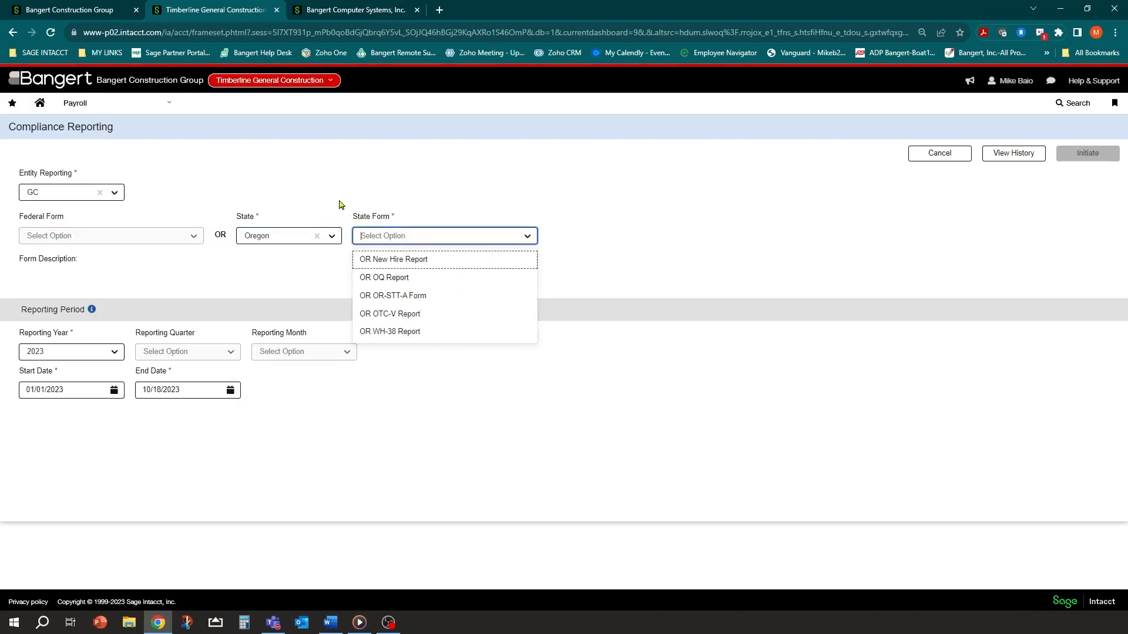
{"action": "left_click", "coordinate": [315, 237]}
Reselect 2022 W-2/W-3 as the federal form
{"action": "left_click", "coordinate": [194, 237]}
{"action": "scroll", "coordinate": [147, 295], "scroll_direction": "down", "scroll_amount": 2}
{"action": "scroll", "coordinate": [146, 295], "scroll_direction": "down", "scroll_amount": 2}
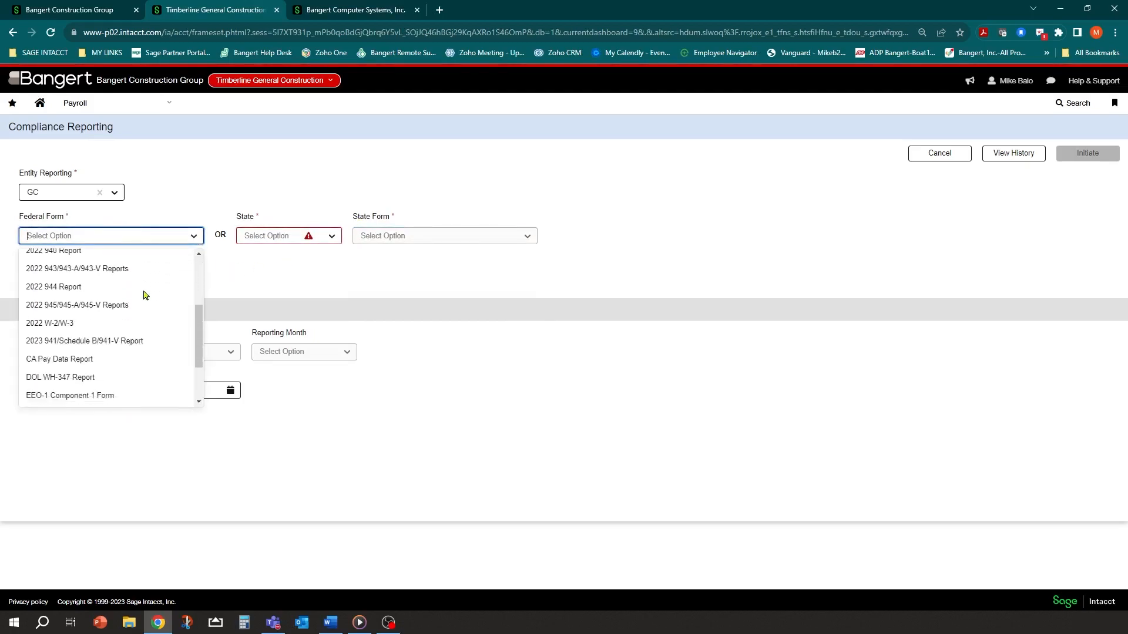
{"action": "left_click", "coordinate": [47, 325]}
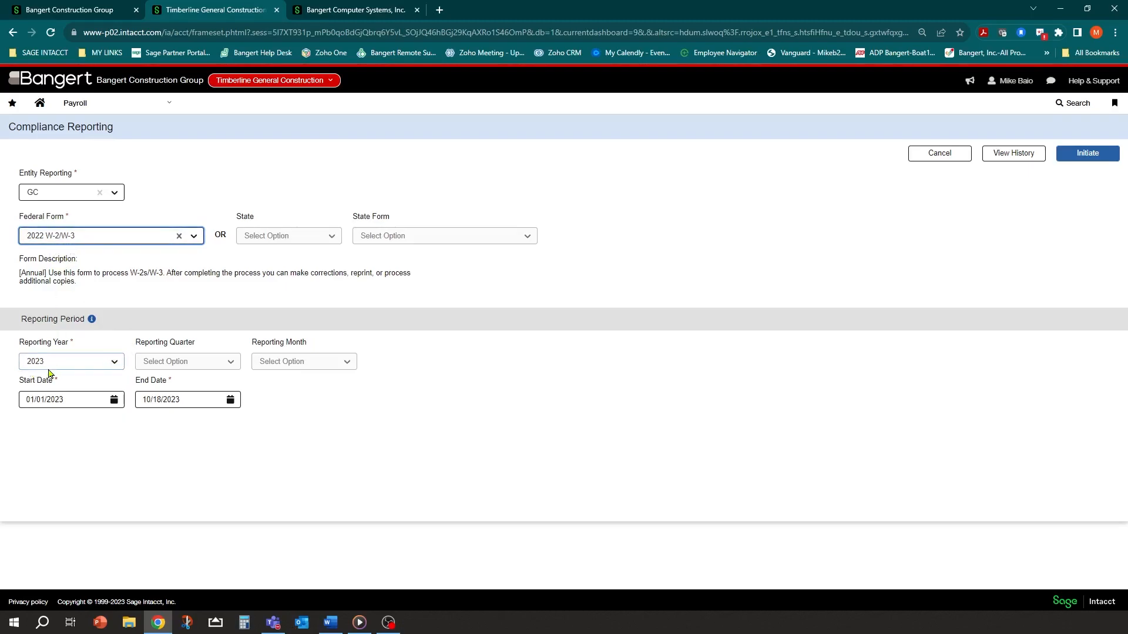
Set the Reporting Year to 2022 and initiate the W-2/W-3 report
{"action": "left_click", "coordinate": [114, 362]}
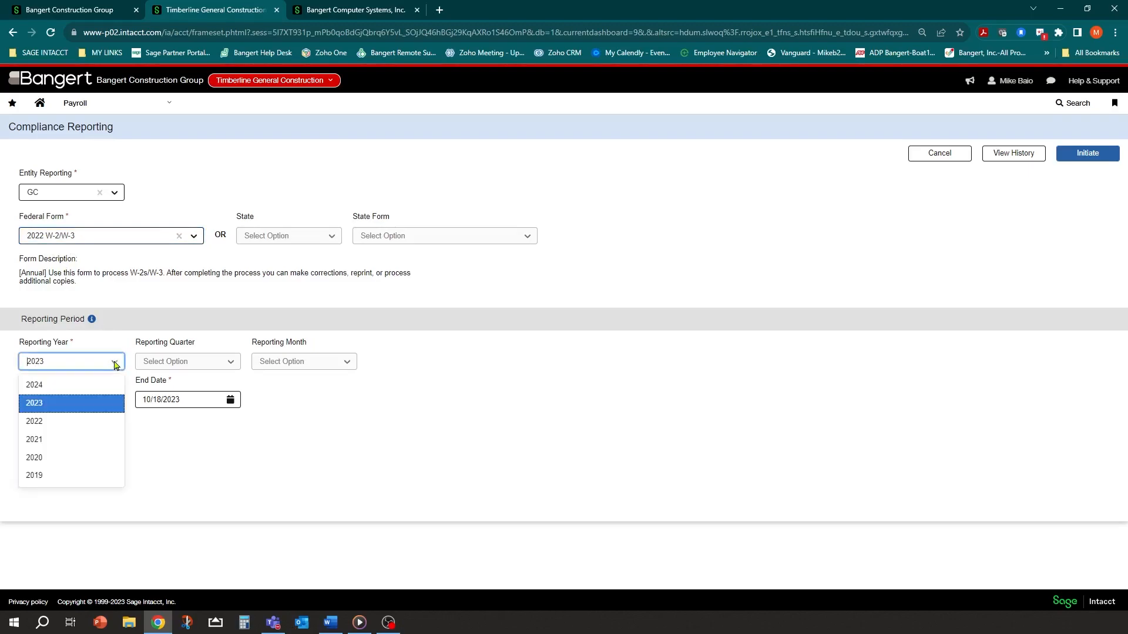
{"action": "left_click", "coordinate": [47, 422]}
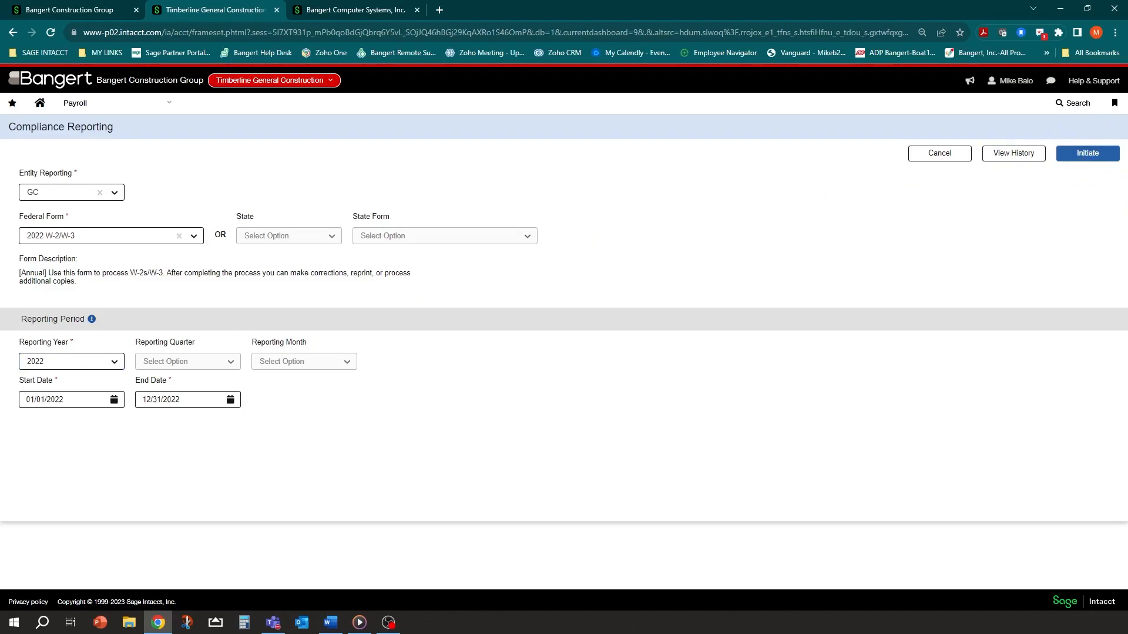
{"action": "left_click", "coordinate": [1086, 153]}
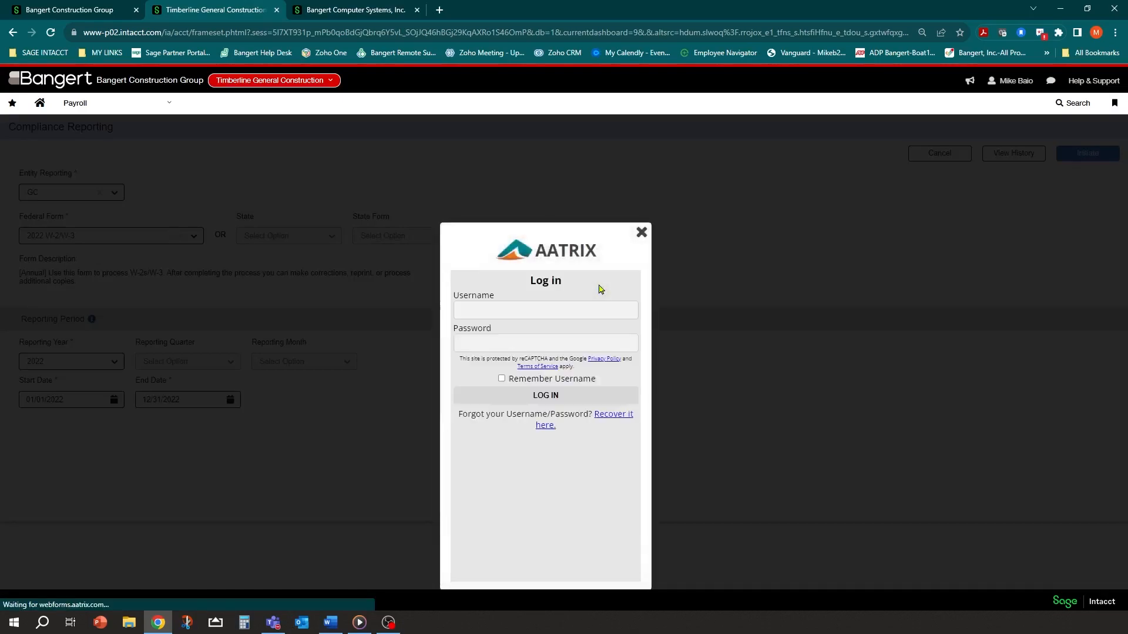
Log in to Aatrix with the account's username and password to open the 2022 W-2 filing
{"action": "left_click", "coordinate": [554, 310]}
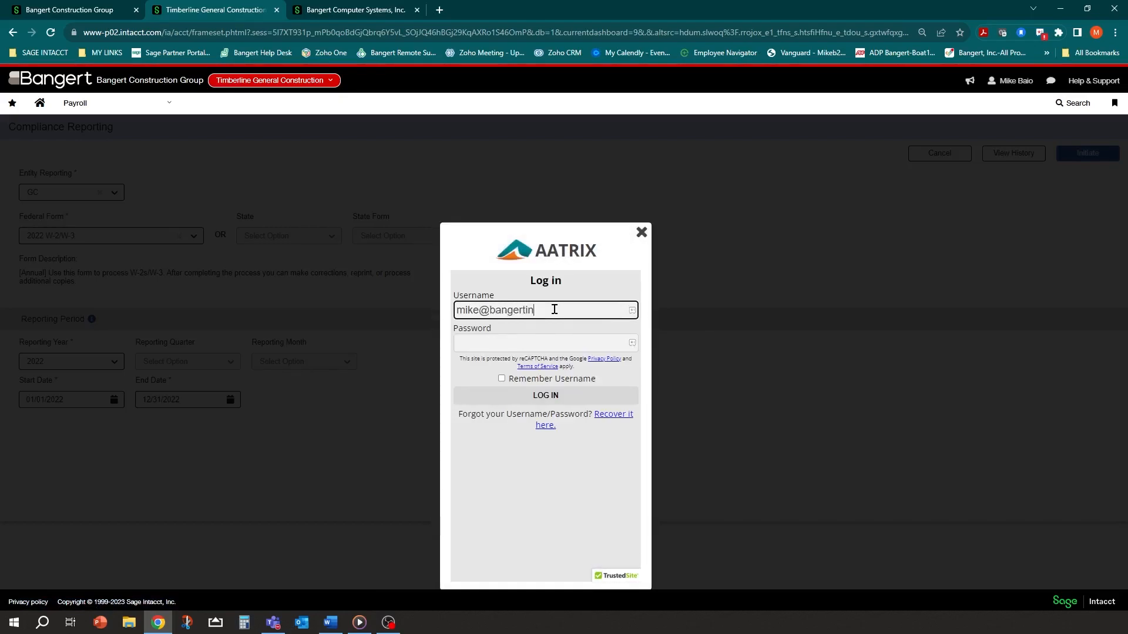
{"action": "key", "text": "Tab"}
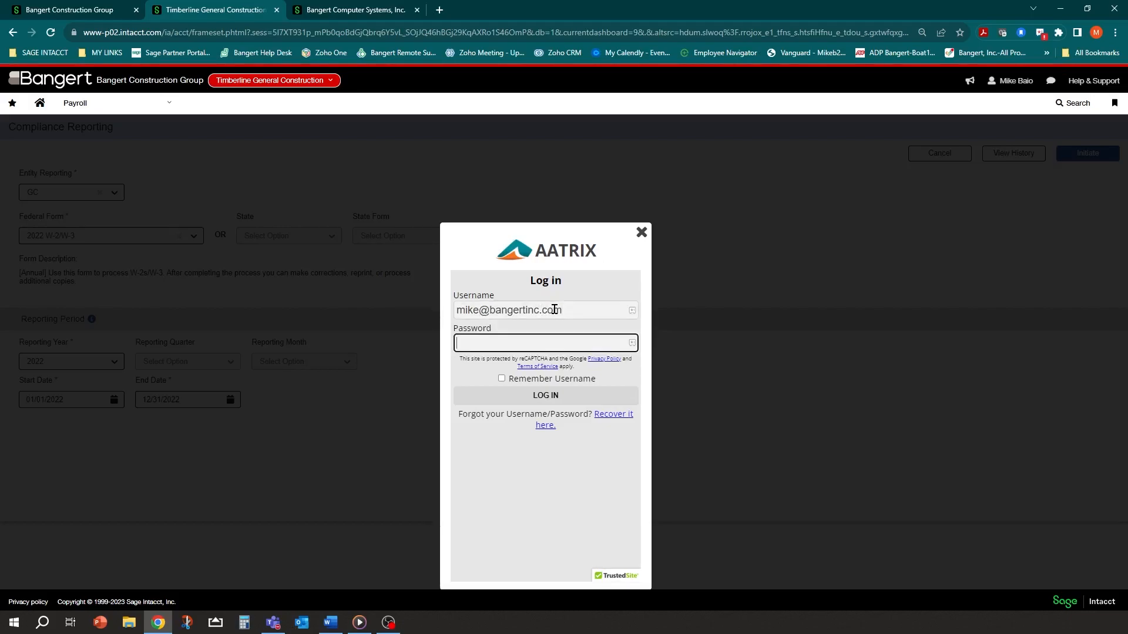
{"action": "type", "text": "•••"}
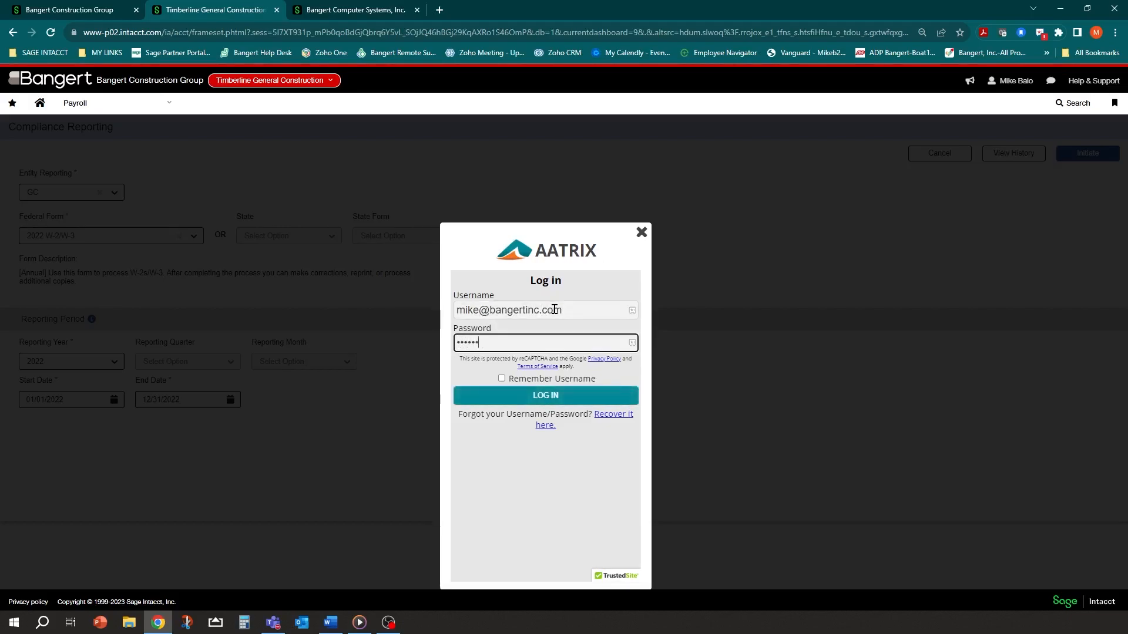
{"action": "type", "text": "•••••••"}
{"action": "key", "text": "Return"}
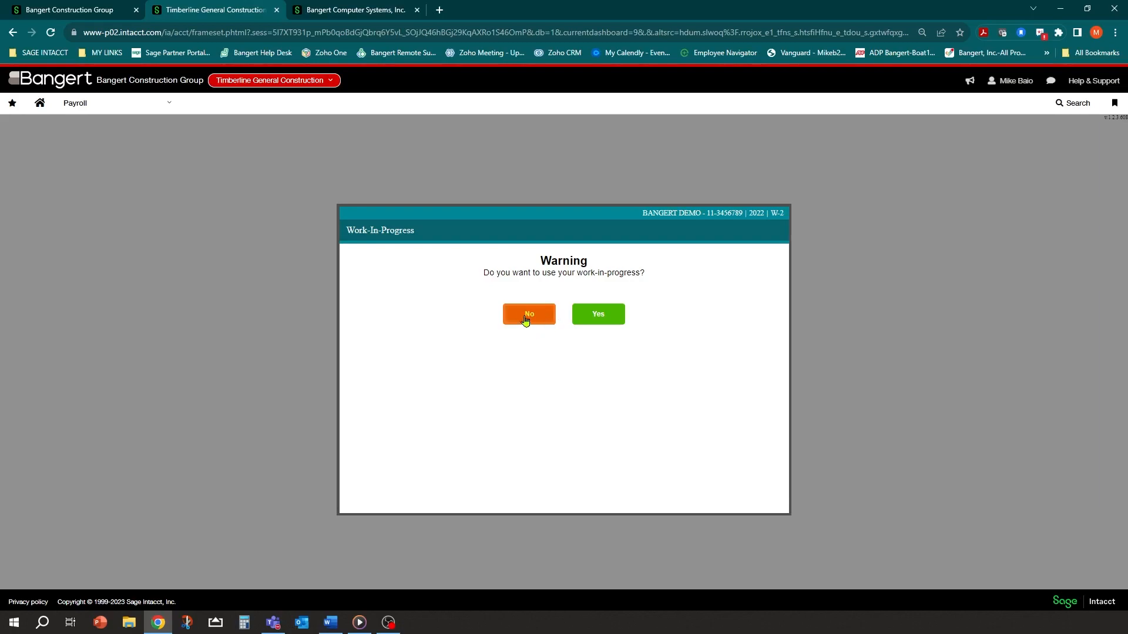
Decline the saved work-in-progress for the BANGERT DEMO 2022 W-2 and confirm starting over
{"action": "left_click", "coordinate": [525, 315]}
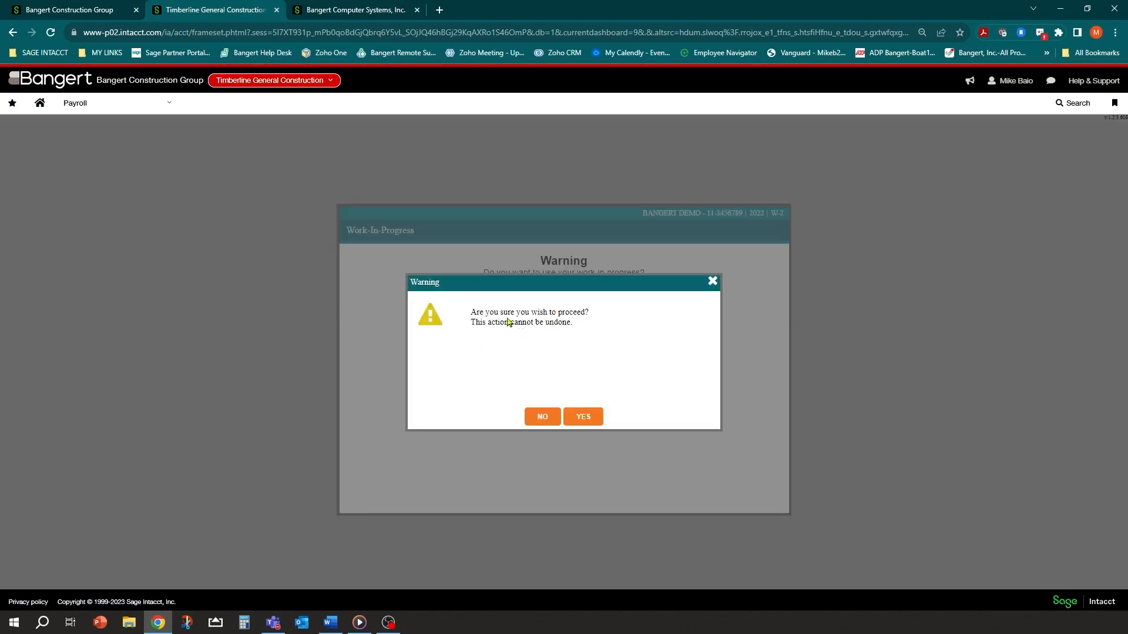
{"action": "left_click", "coordinate": [583, 417]}
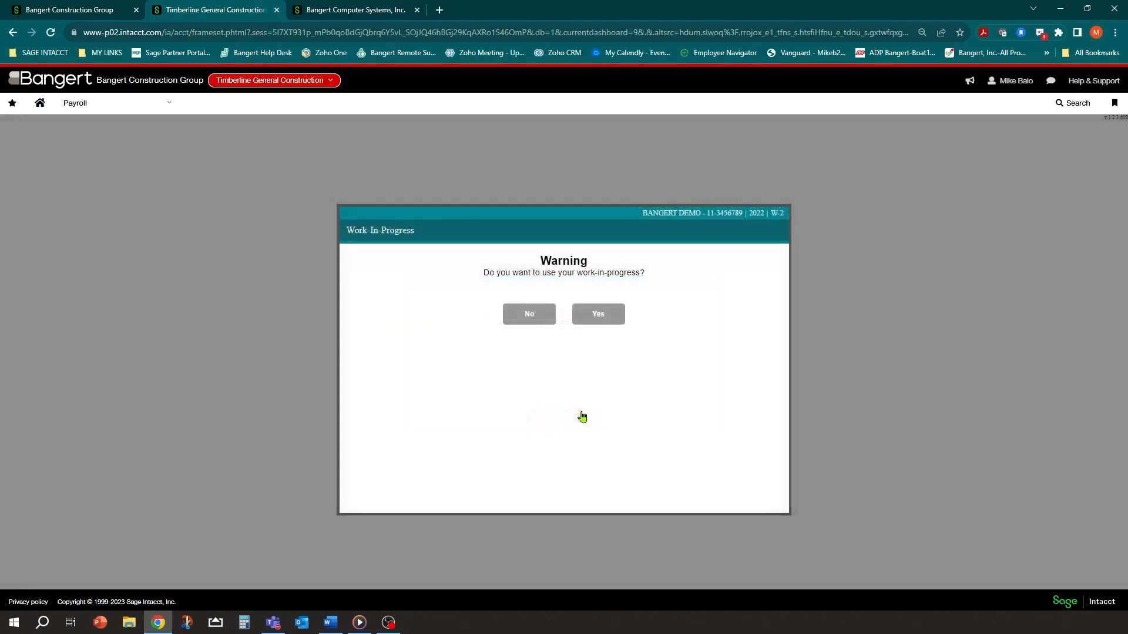
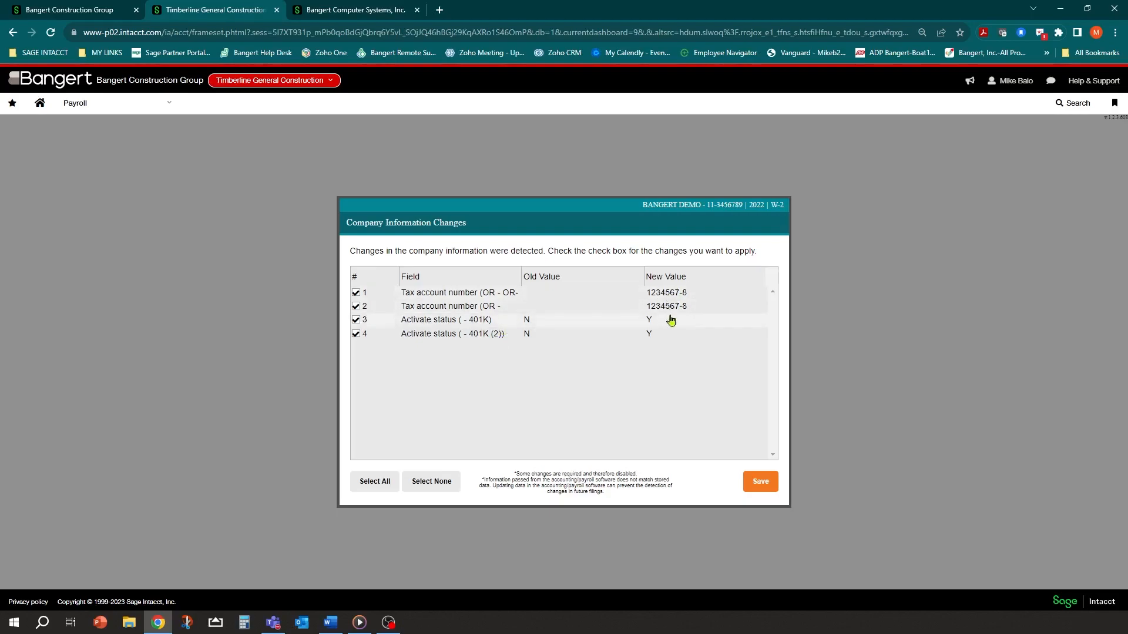
Save the Oregon tax account and 401K changes, then accept the company name, address and contact e-mail
{"action": "left_click", "coordinate": [754, 488]}
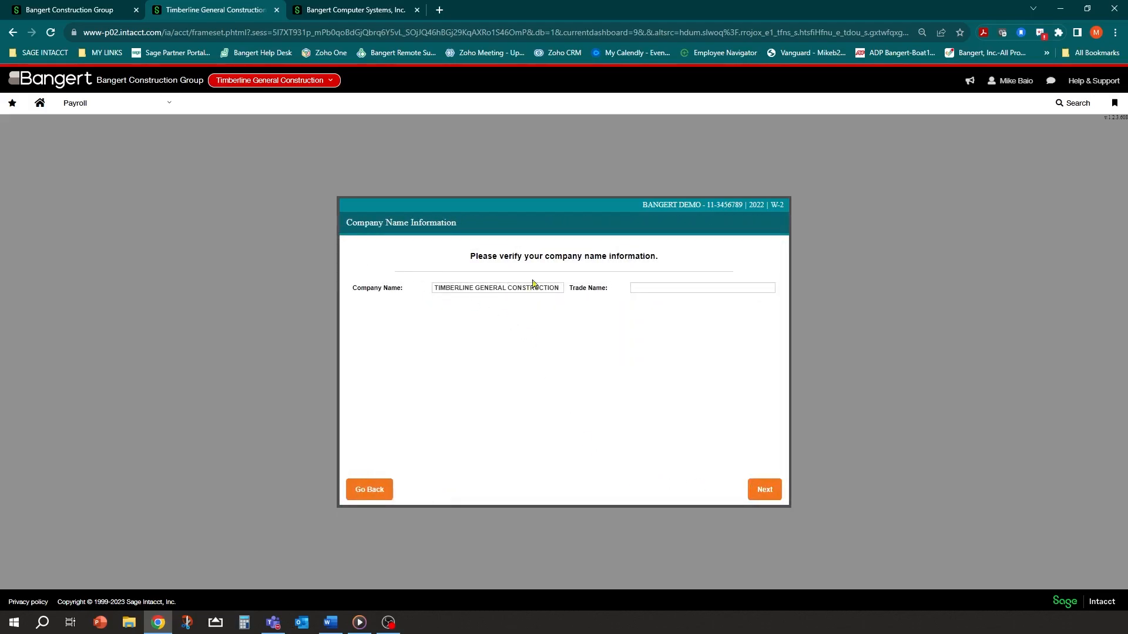
{"action": "left_click", "coordinate": [766, 491]}
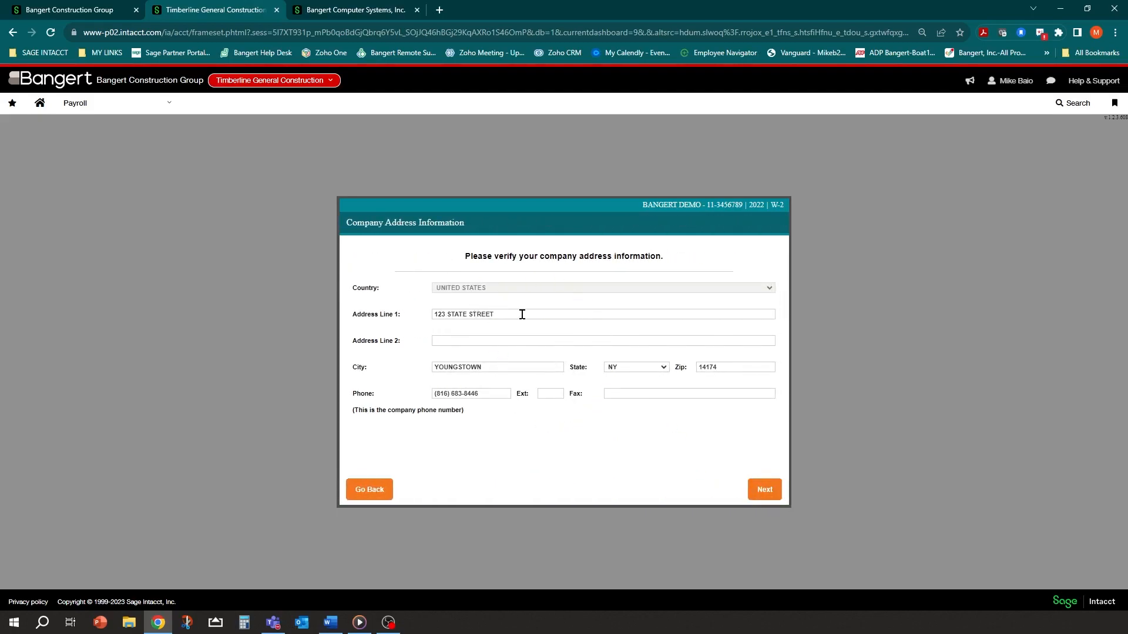
{"action": "left_click", "coordinate": [493, 317]}
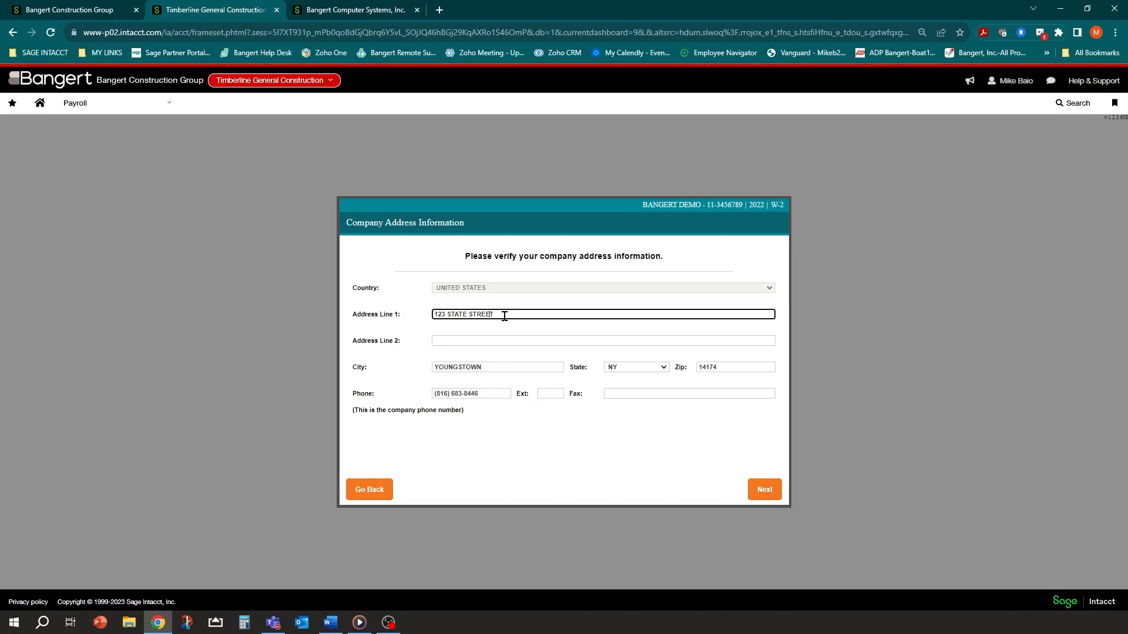
{"action": "left_click", "coordinate": [761, 491]}
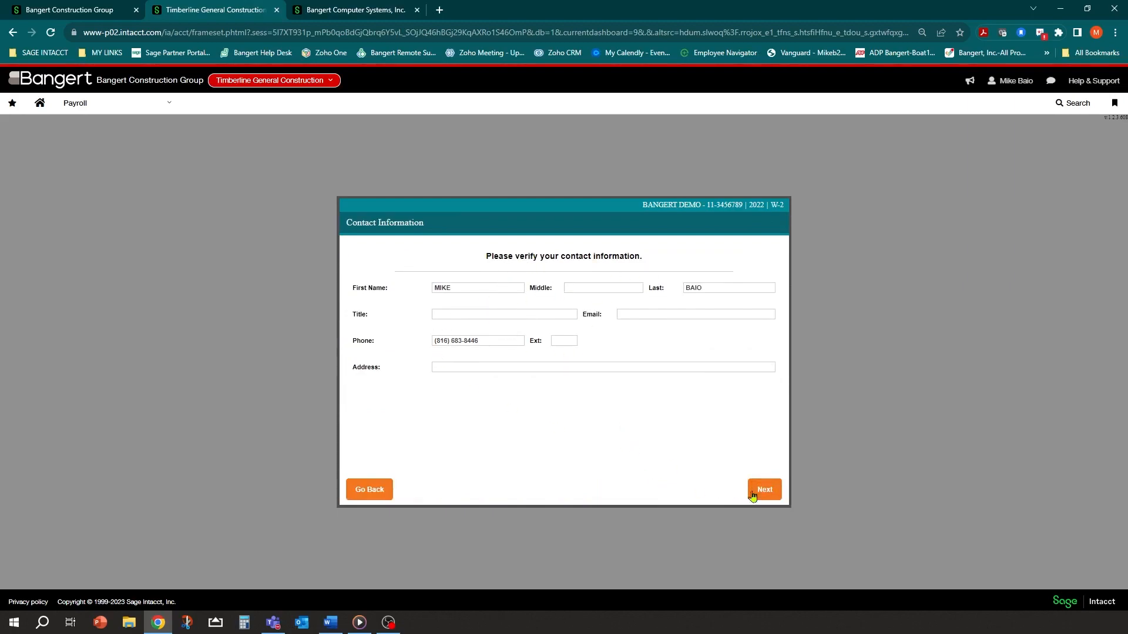
{"action": "left_click", "coordinate": [646, 316]}
{"action": "left_click", "coordinate": [764, 491]}
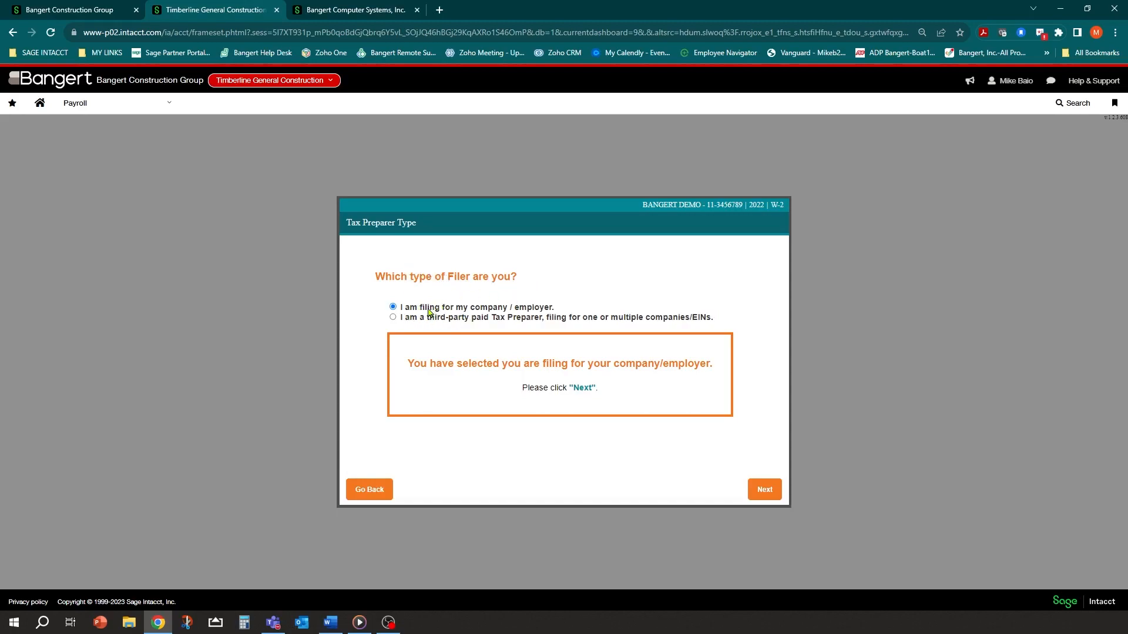
Keep filing for my own company and validate the Oregon state and local tax account numbers
{"action": "left_click", "coordinate": [757, 489]}
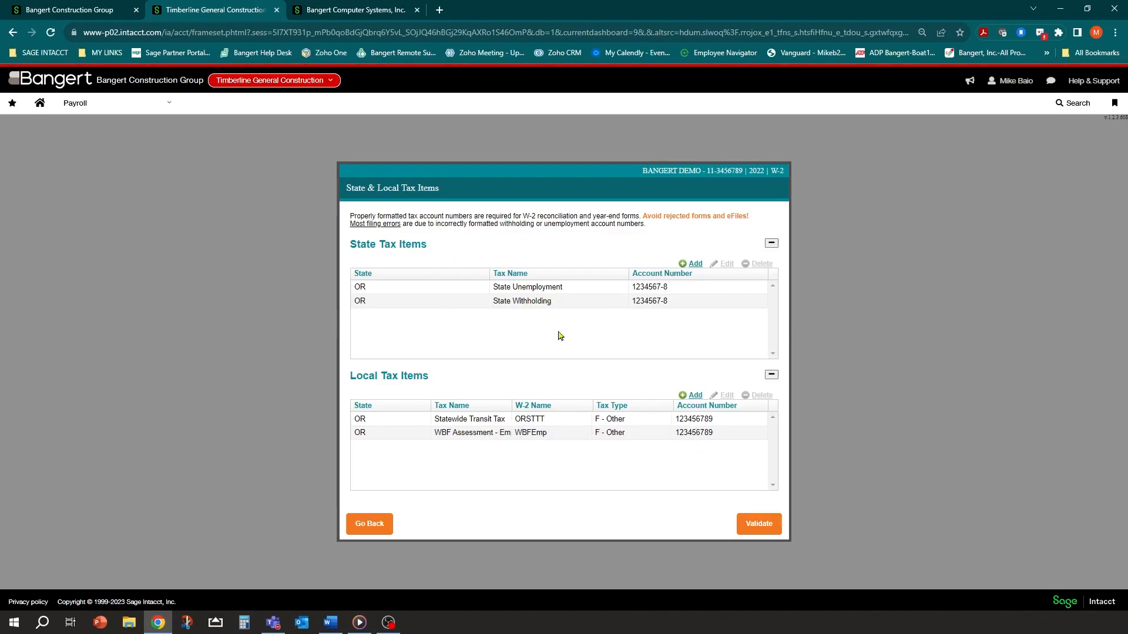
{"action": "left_click", "coordinate": [759, 524]}
{"action": "left_click", "coordinate": [765, 526]}
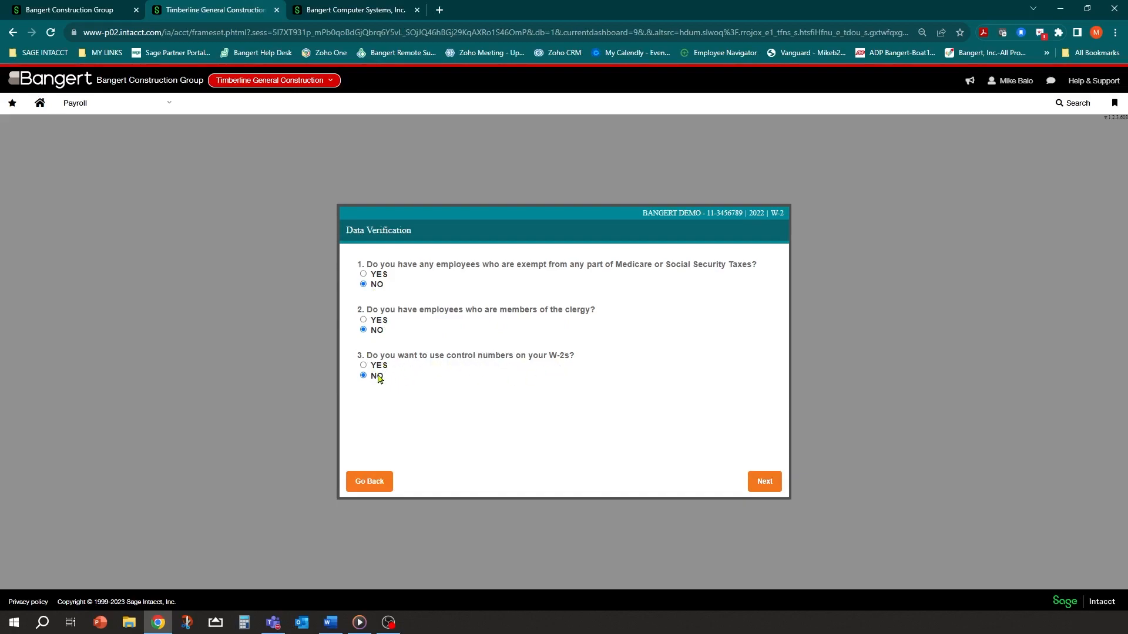
Answer YES to using control numbers on W-2s and check the W-3 Box a control number
{"action": "left_click", "coordinate": [363, 366]}
{"action": "left_click", "coordinate": [771, 486]}
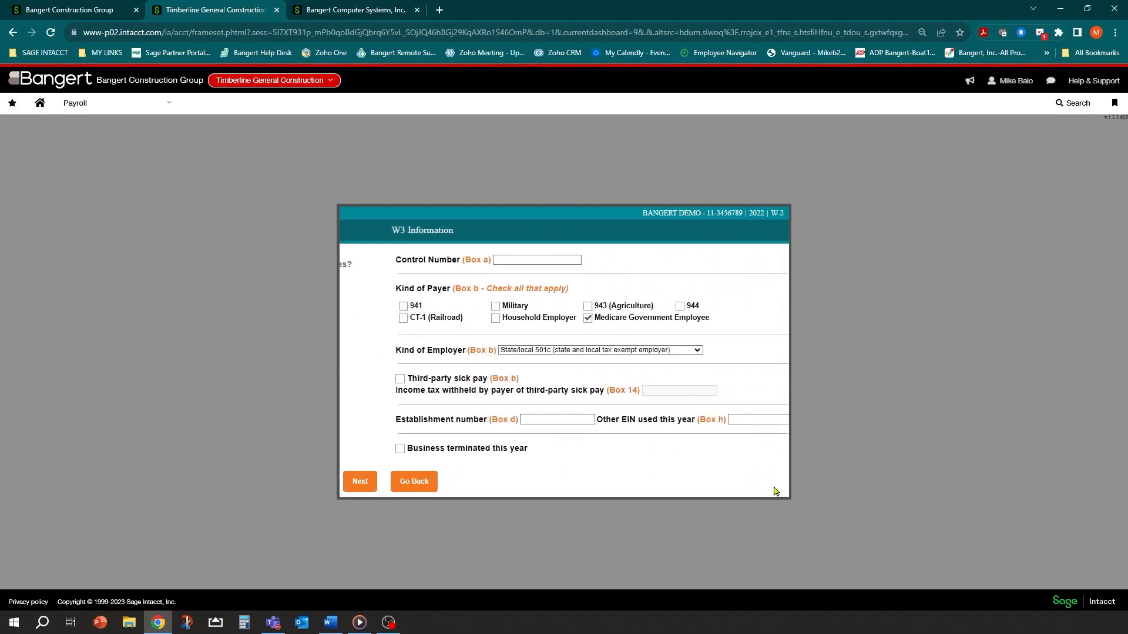
{"action": "left_click", "coordinate": [486, 260]}
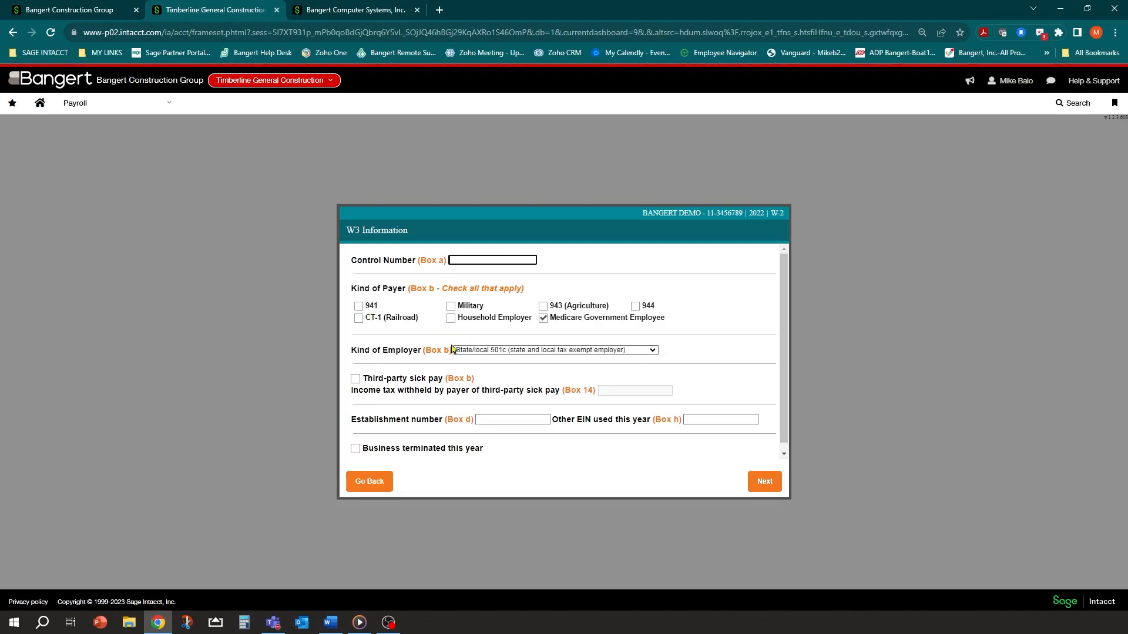
Set the W-3 kind of payer to 941 instead of Medicare Government Employee, leaving third-party sick pay off
{"action": "left_click", "coordinate": [359, 306]}
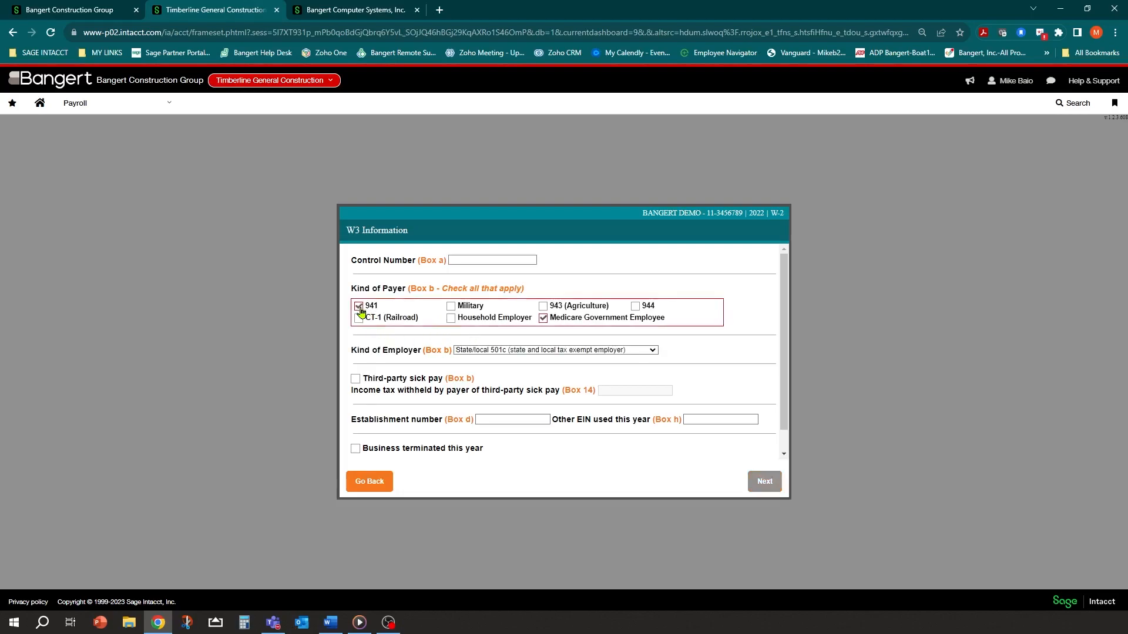
{"action": "left_click", "coordinate": [543, 320]}
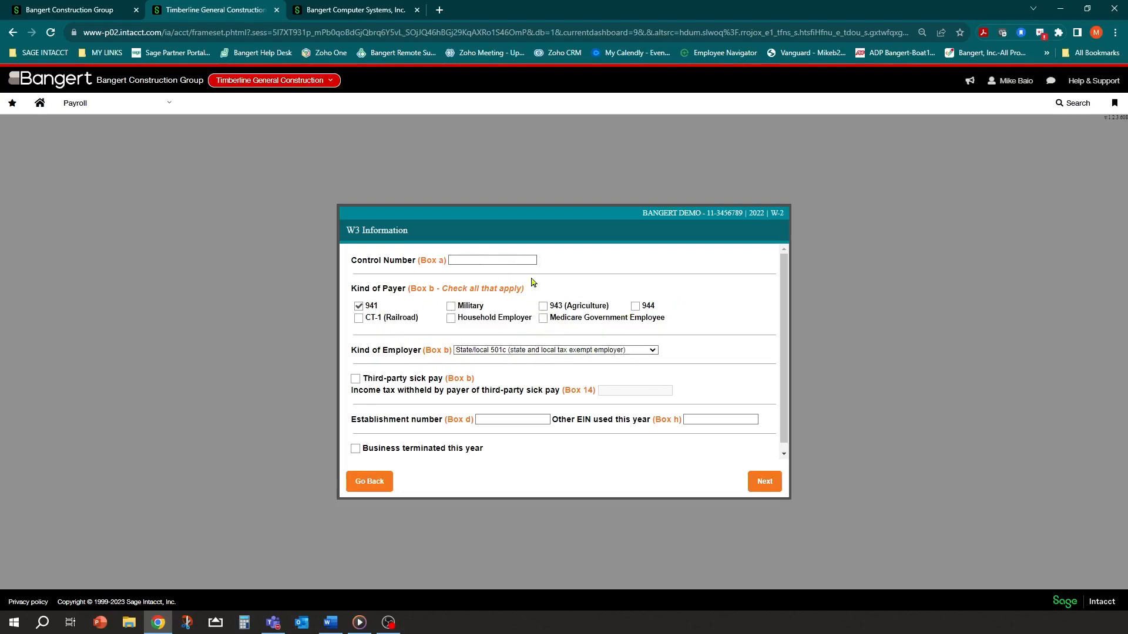
{"action": "left_click", "coordinate": [356, 379]}
{"action": "left_click", "coordinate": [614, 388]}
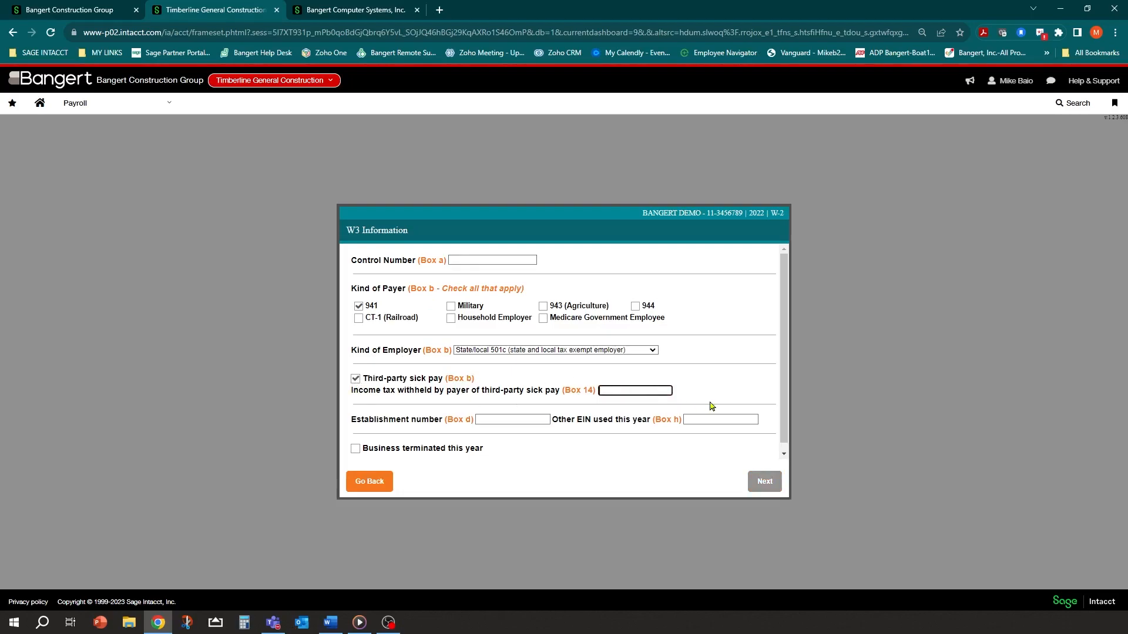
{"action": "left_click", "coordinate": [355, 379]}
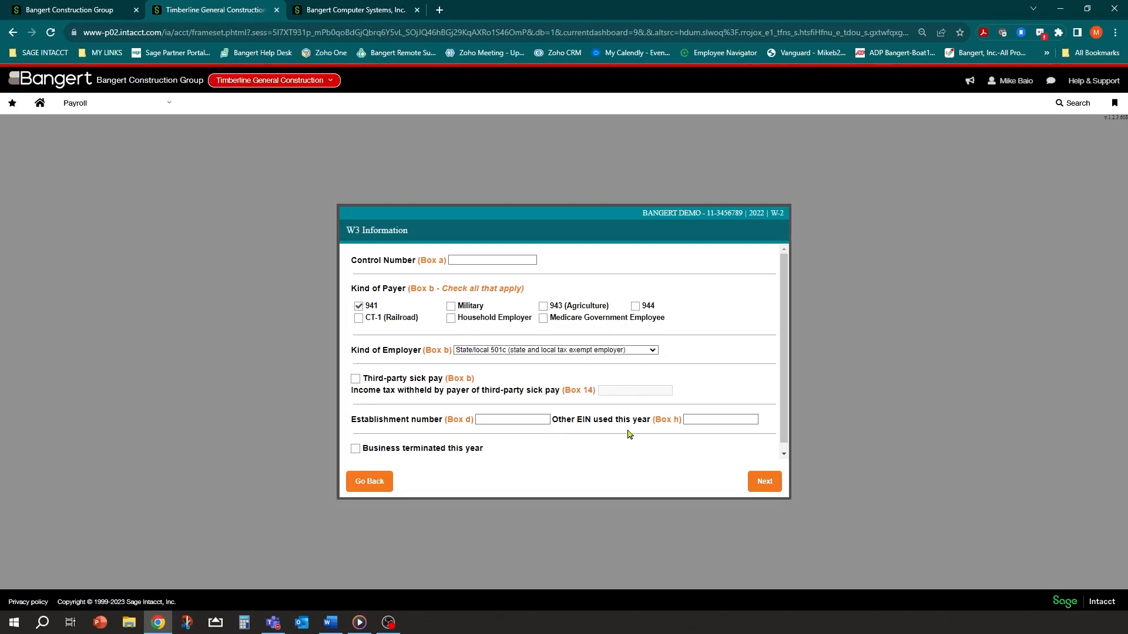
{"action": "left_click", "coordinate": [772, 482]}
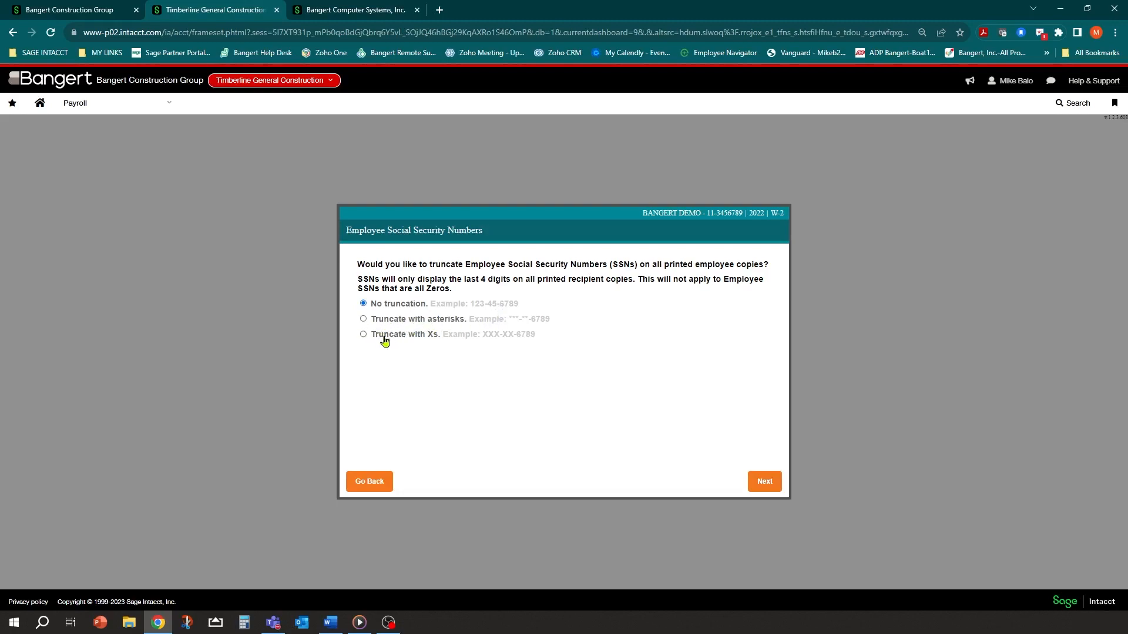
Choose 'Truncate with Xs' for employee SSNs on printed copies and continue to employee verification
{"action": "left_click", "coordinate": [362, 334]}
{"action": "left_click", "coordinate": [765, 488]}
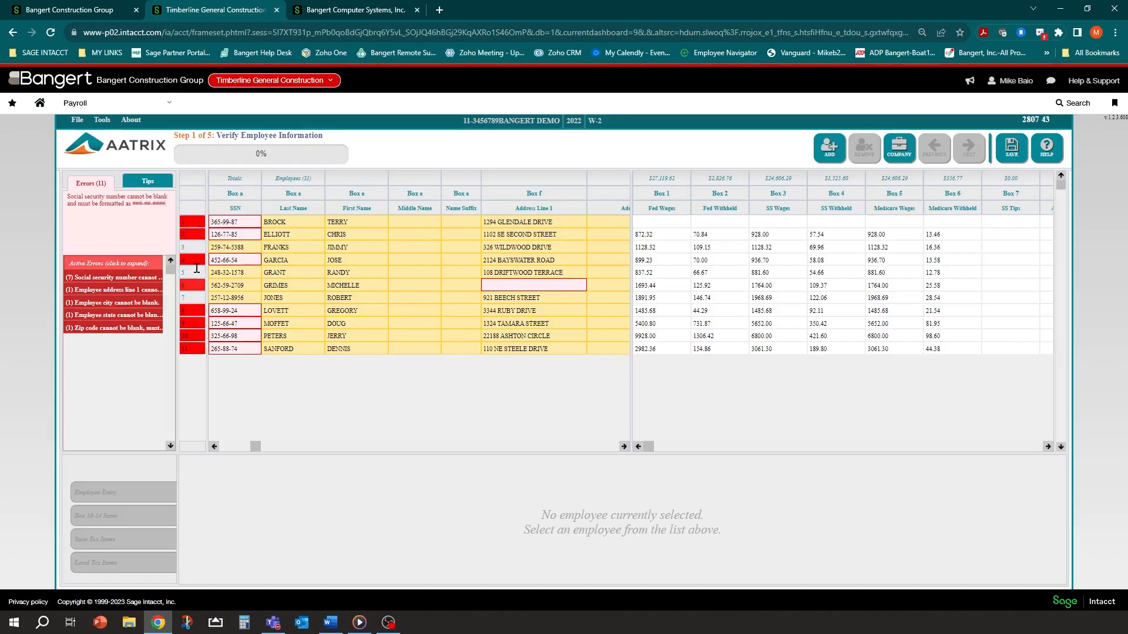
Expand the SSN errors and locate each flagged employee SSN in the grid
{"action": "left_click", "coordinate": [101, 280]}
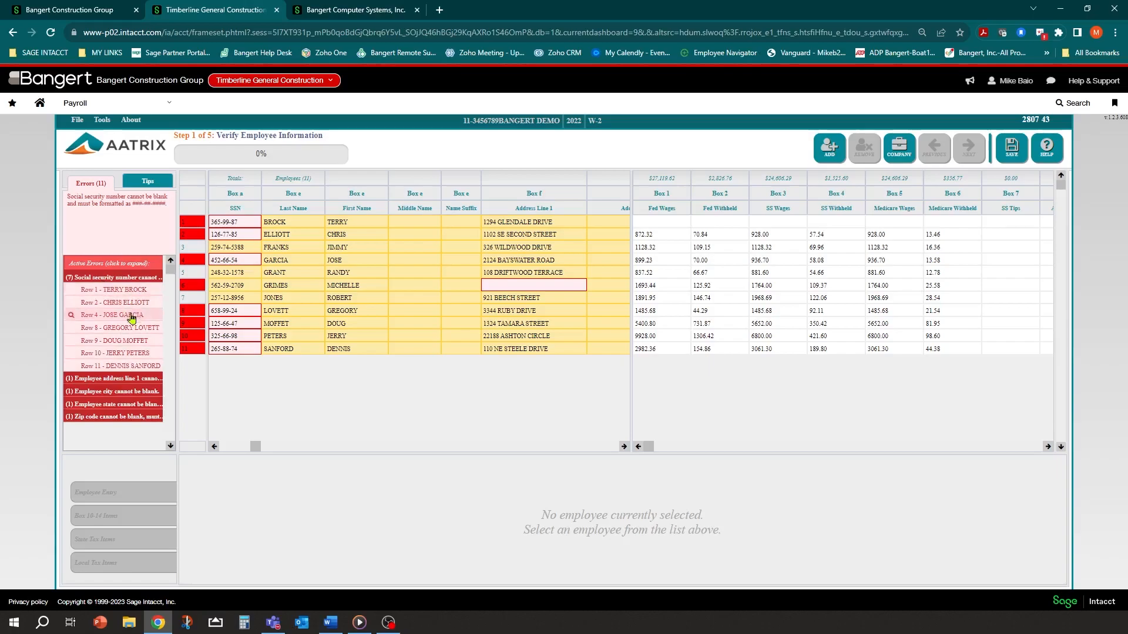
{"action": "left_click", "coordinate": [117, 293]}
{"action": "left_click", "coordinate": [118, 319]}
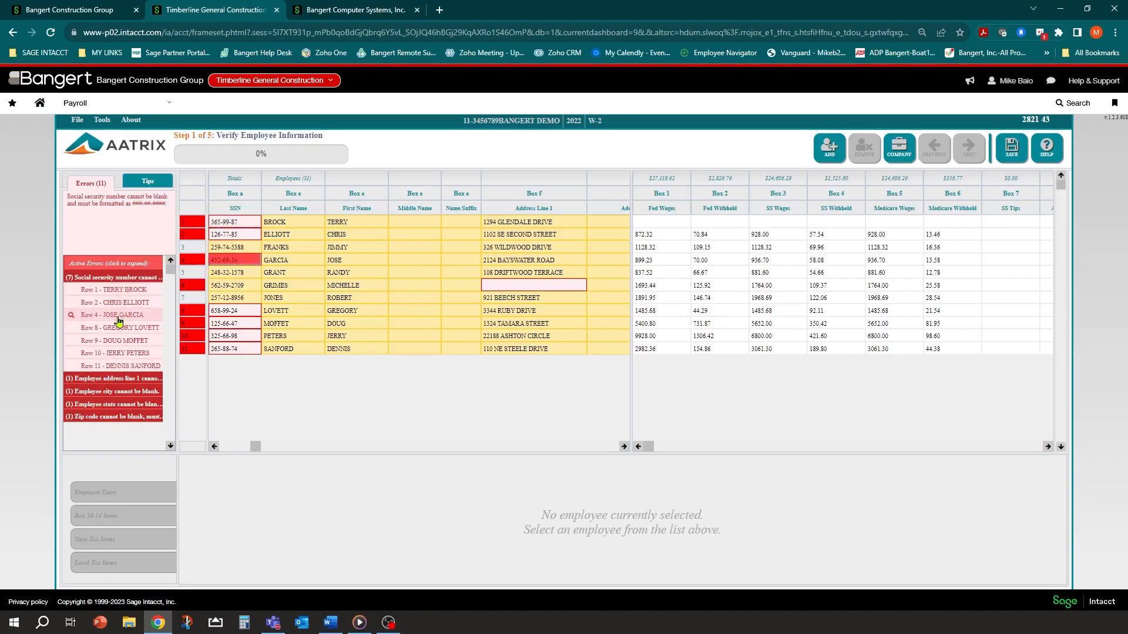
{"action": "left_click", "coordinate": [120, 342]}
{"action": "left_click", "coordinate": [128, 290]}
{"action": "left_click", "coordinate": [84, 278]}
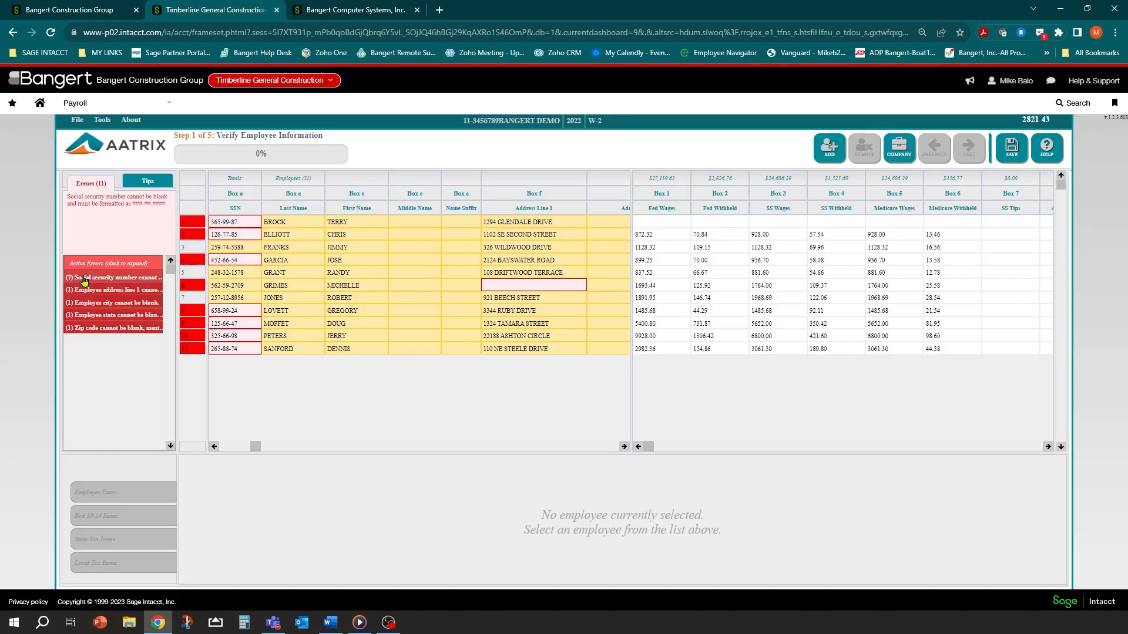
Read the blank address, city, state and zip errors, then open the first rows' SSNs for editing
{"action": "left_click", "coordinate": [97, 290]}
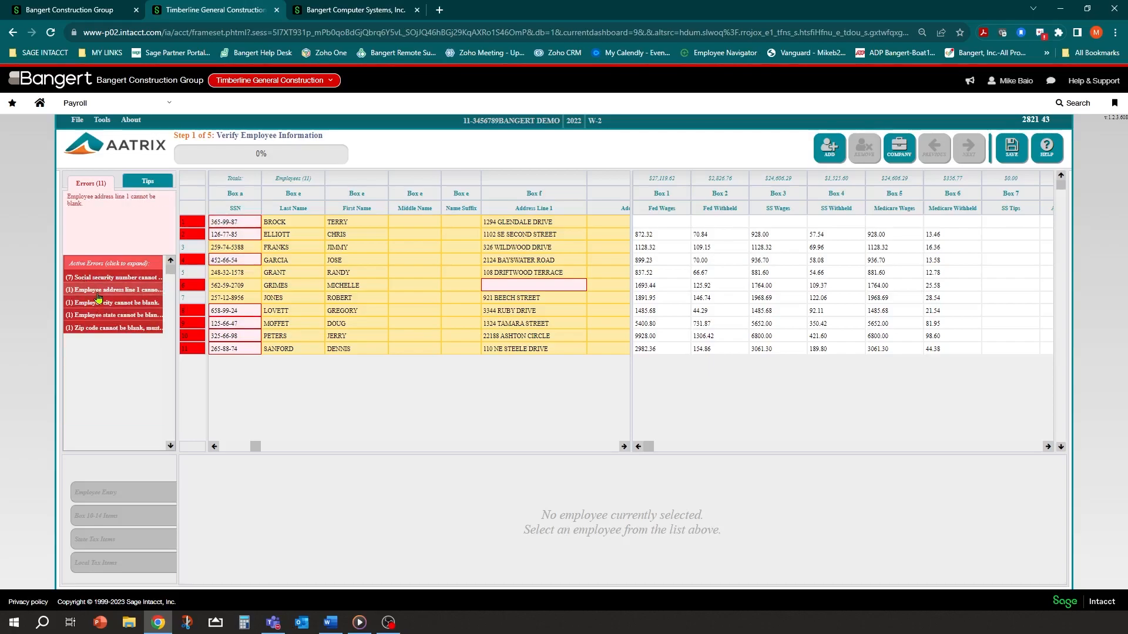
{"action": "left_click", "coordinate": [97, 303]}
{"action": "left_click", "coordinate": [96, 316]}
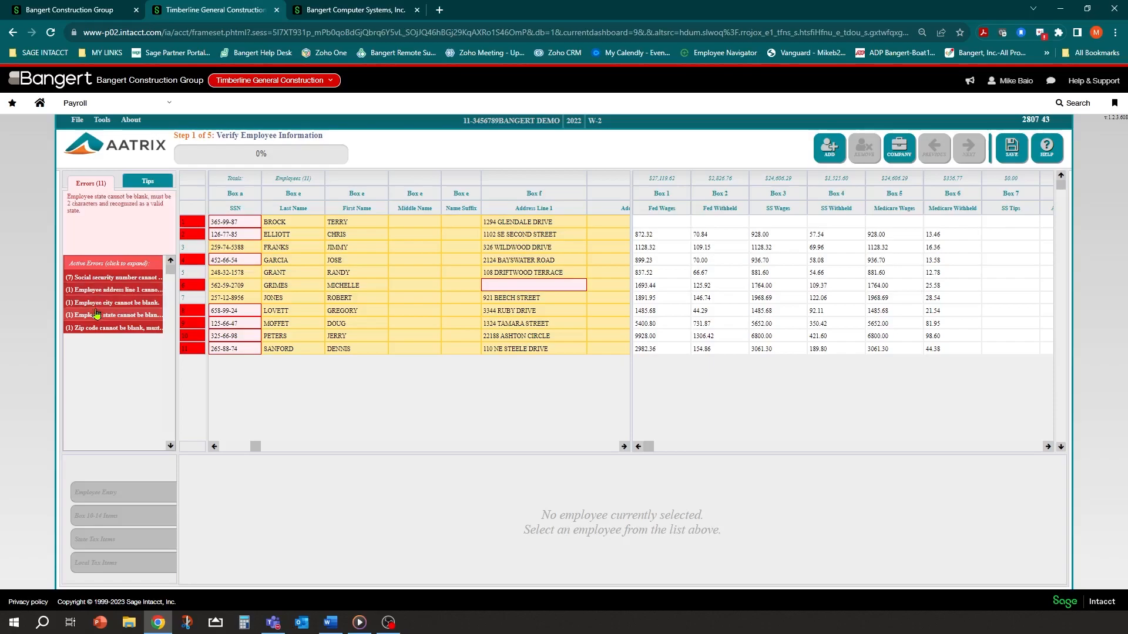
{"action": "left_click", "coordinate": [97, 328]}
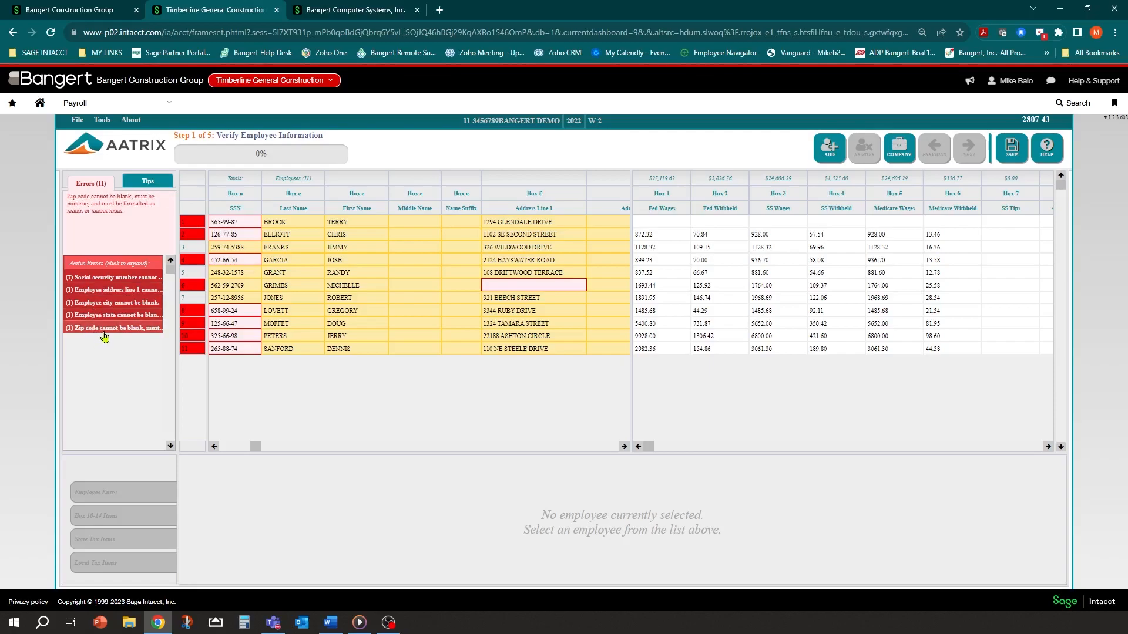
{"action": "left_click", "coordinate": [242, 229]}
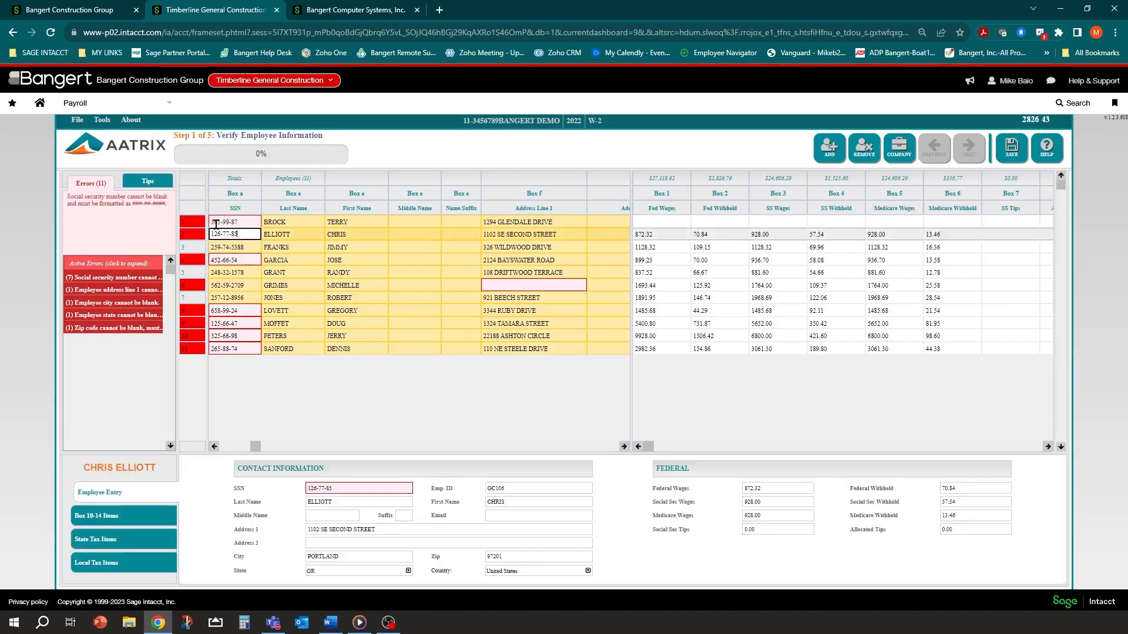
{"action": "left_click", "coordinate": [211, 221]}
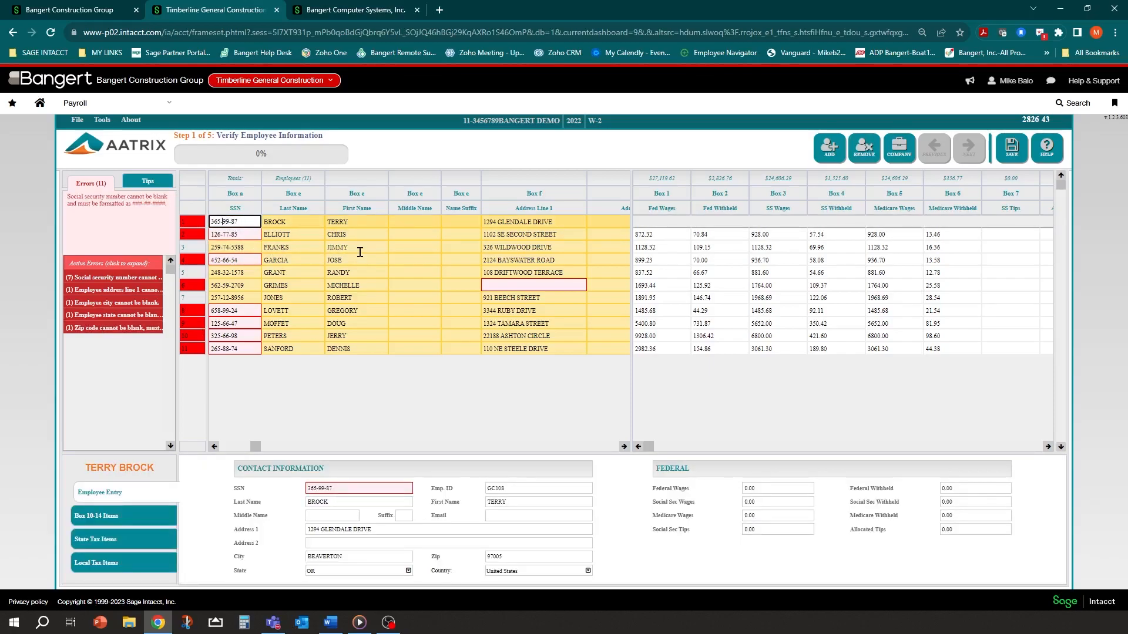
Append a 0 to the flagged SSNs in rows 4, 8, 9 and 11
{"action": "left_click", "coordinate": [249, 233]}
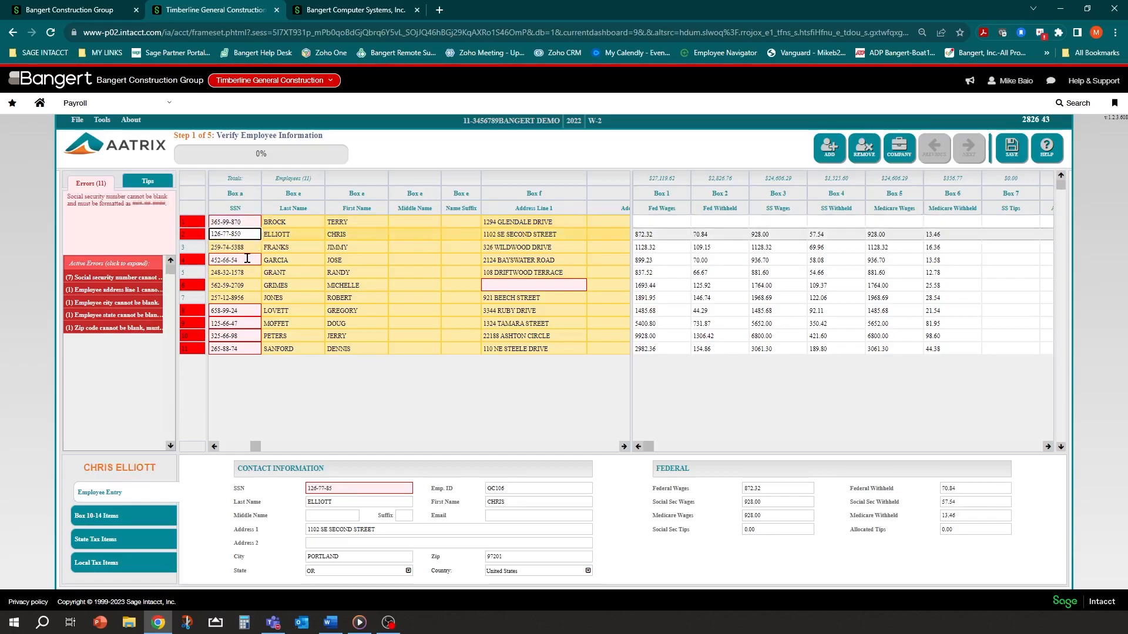
{"action": "left_click", "coordinate": [254, 259]}
{"action": "type", "text": "0"}
{"action": "left_click", "coordinate": [250, 311]}
{"action": "type", "text": "0"}
{"action": "left_click", "coordinate": [255, 323]}
{"action": "type", "text": "0"}
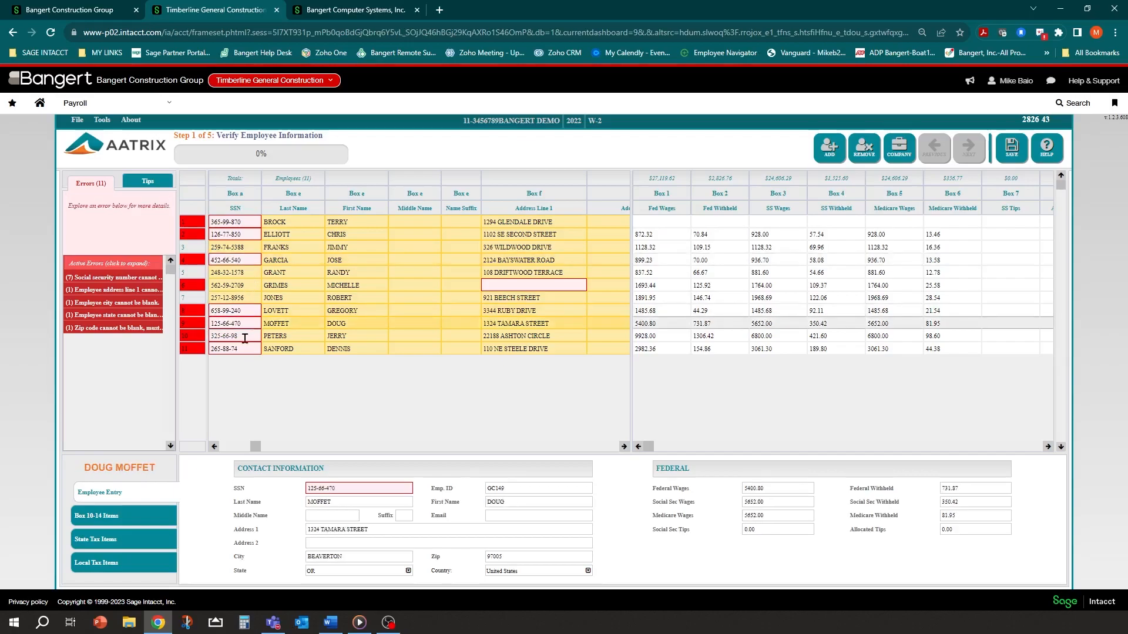
{"action": "left_click", "coordinate": [249, 336]}
{"action": "type", "text": "0"}
{"action": "key", "text": "Down"}
{"action": "type", "text": "0"}
{"action": "left_click", "coordinate": [249, 335]}
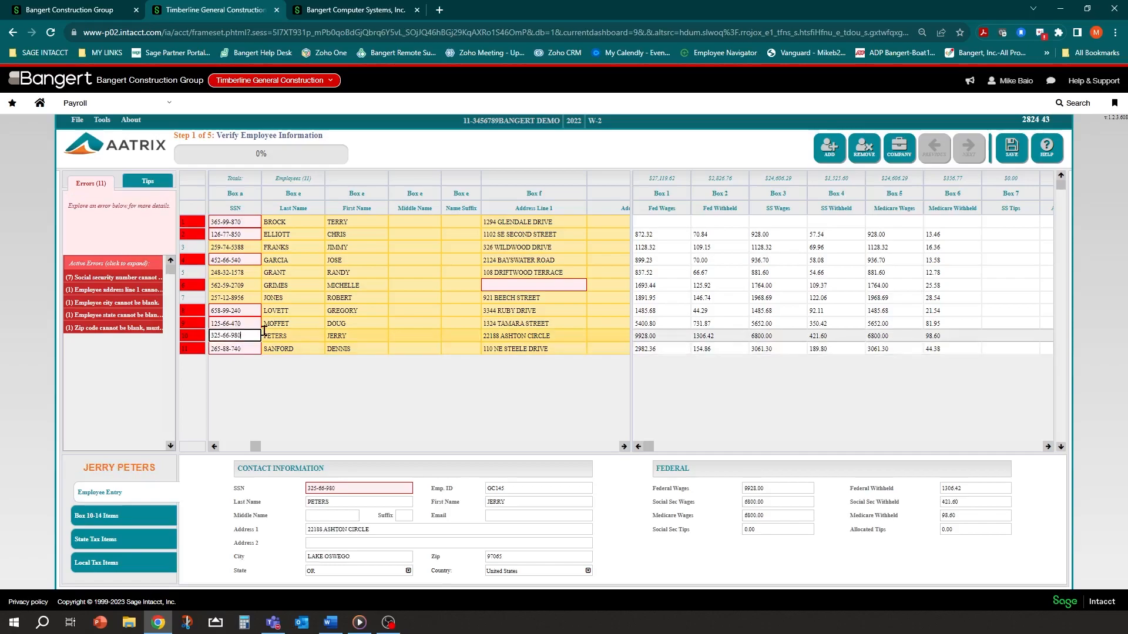
Add a trailing 0 to the SSNs of rows 2, 4, 8, 9, 10 and 11
{"action": "left_click", "coordinate": [249, 224]}
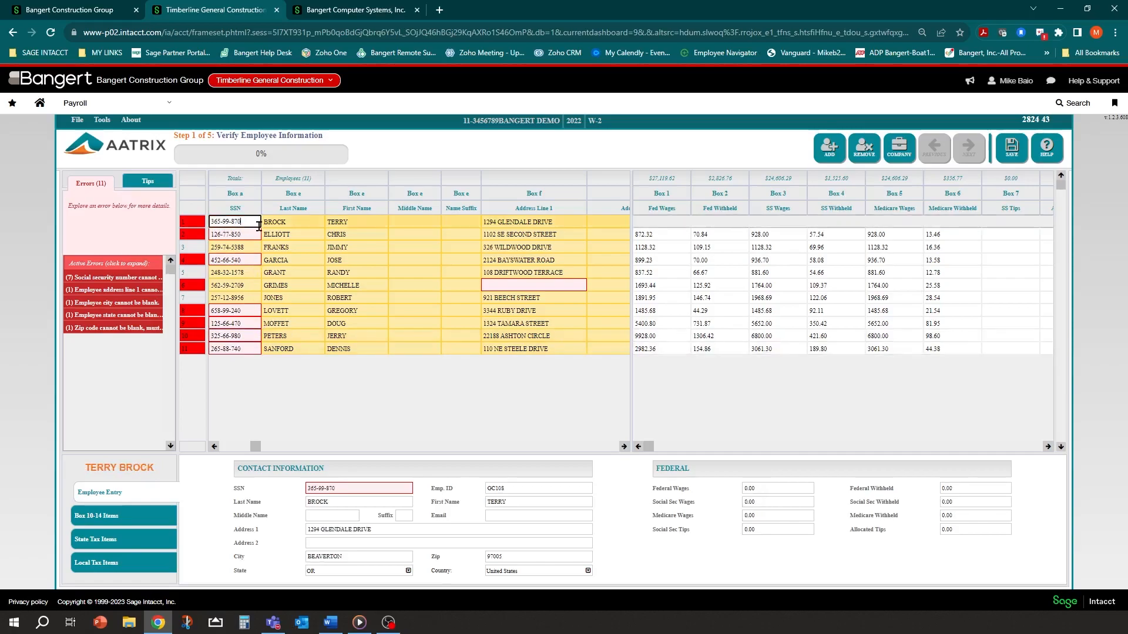
{"action": "left_click", "coordinate": [259, 235]}
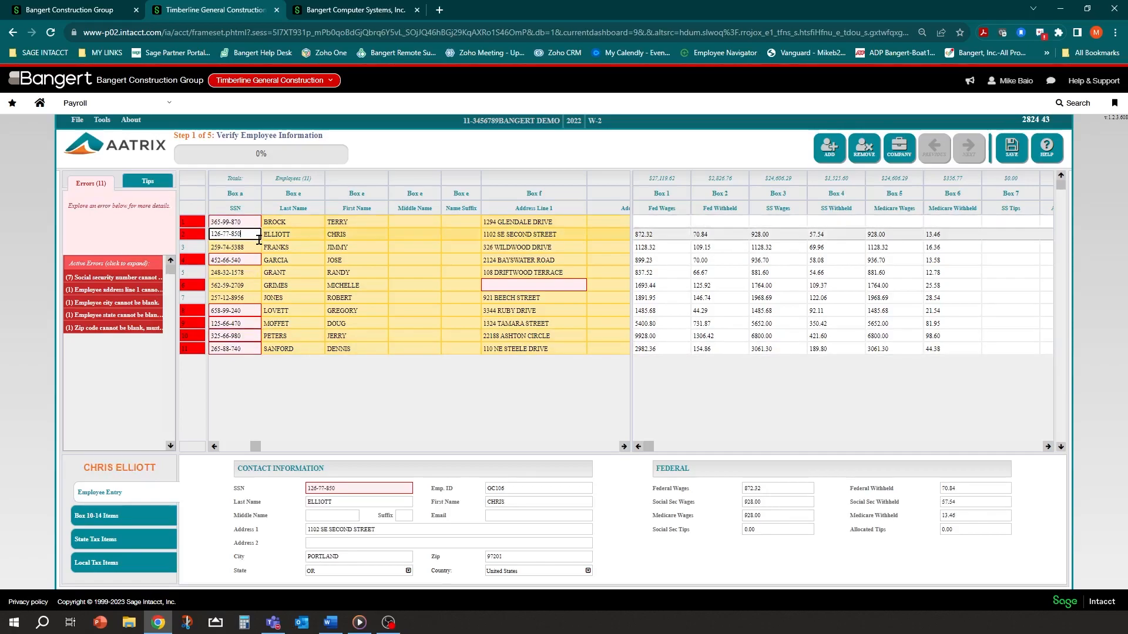
{"action": "left_click", "coordinate": [252, 224]}
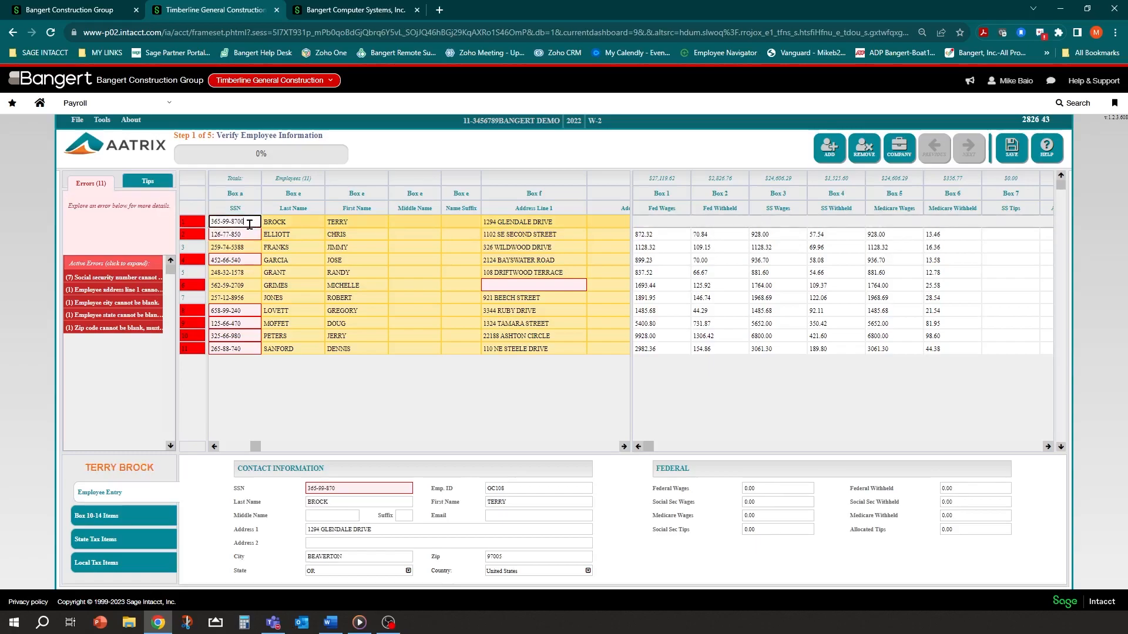
{"action": "left_click", "coordinate": [251, 234]}
{"action": "type", "text": "0"}
{"action": "left_click", "coordinate": [249, 259]}
{"action": "type", "text": "0"}
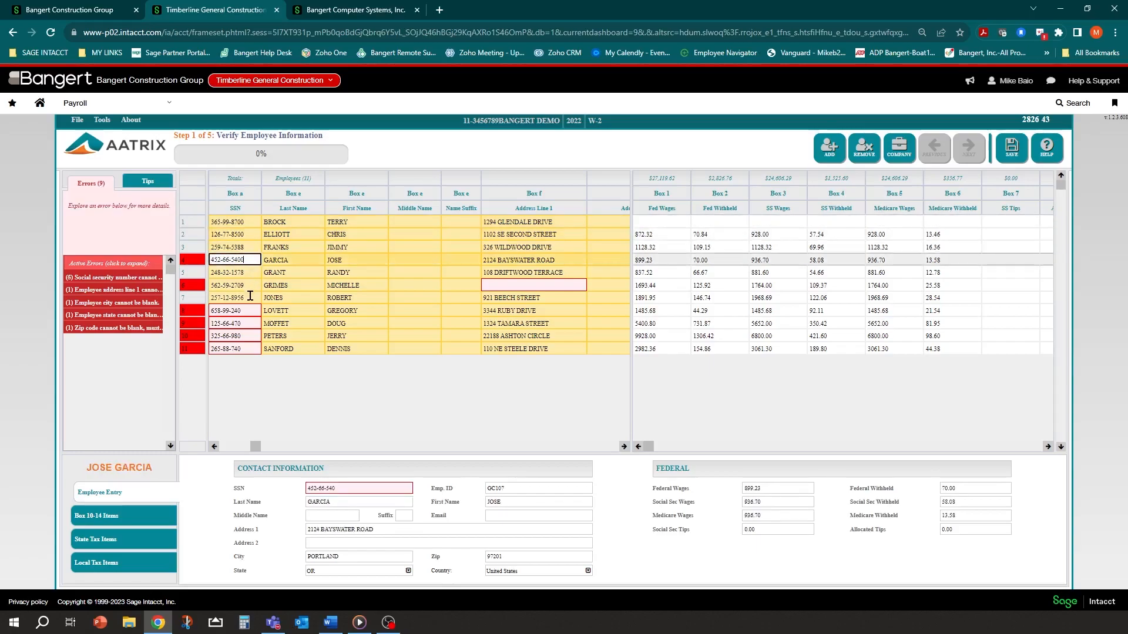
{"action": "left_click", "coordinate": [252, 310]}
{"action": "type", "text": "0"}
{"action": "left_click", "coordinate": [251, 323]}
{"action": "type", "text": "0"}
{"action": "left_click", "coordinate": [250, 338]}
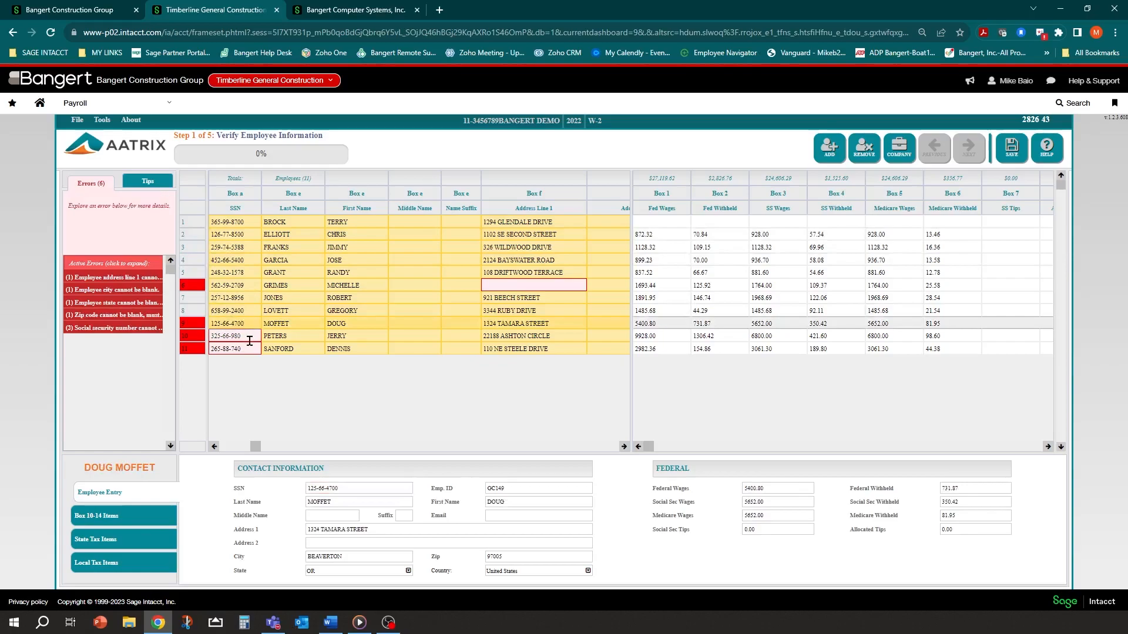
{"action": "type", "text": "0"}
{"action": "left_click", "coordinate": [252, 348]}
{"action": "type", "text": "0"}
{"action": "left_click", "coordinate": [252, 300]}
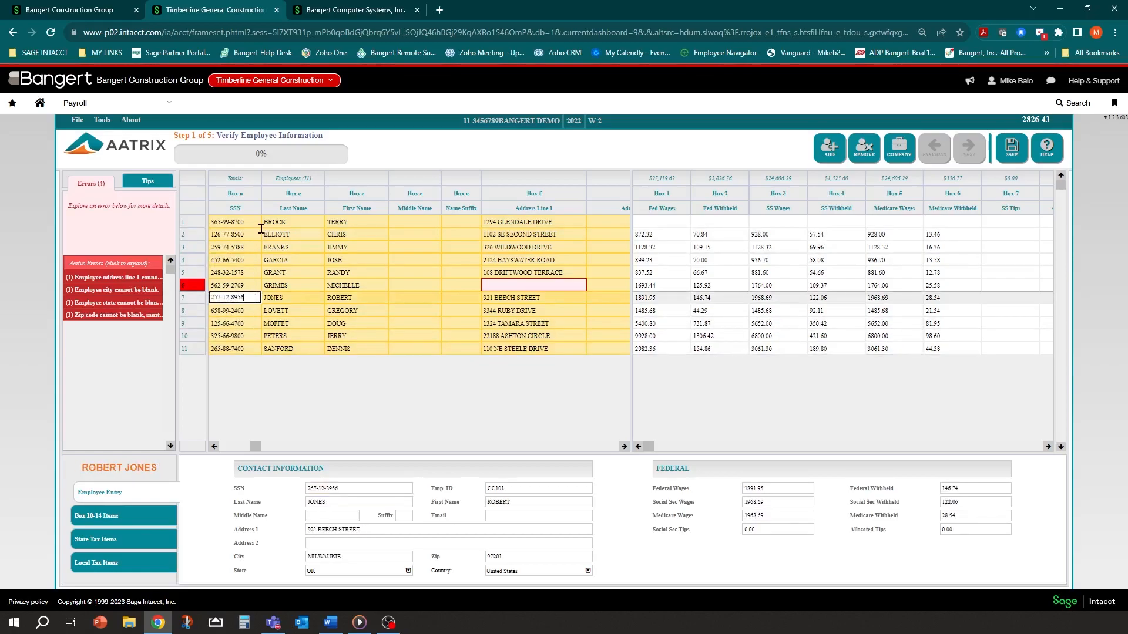
Enter row 6's address as 123 STREET, PORTLAND, OR 97201
{"action": "left_click", "coordinate": [537, 284]}
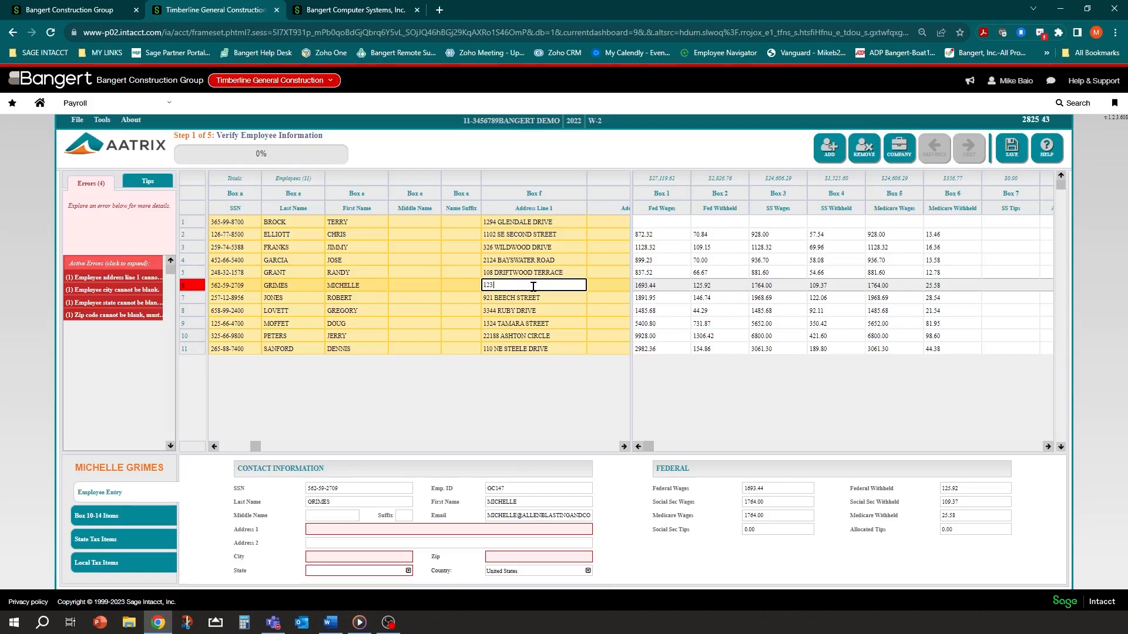
{"action": "key", "text": "Tab"}
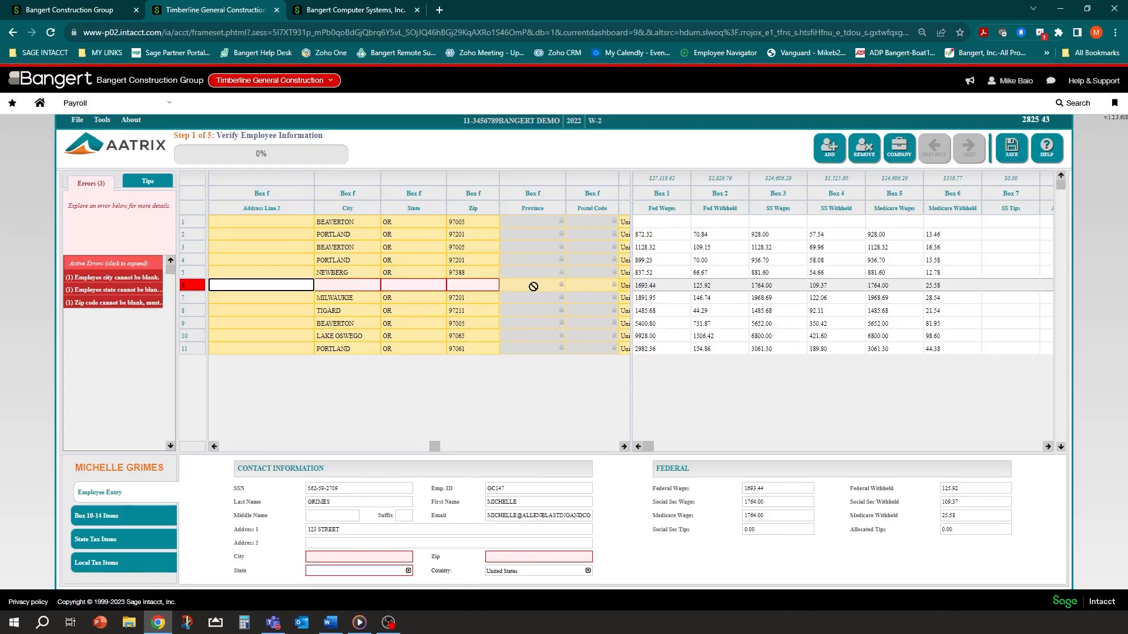
{"action": "key", "text": "Tab"}
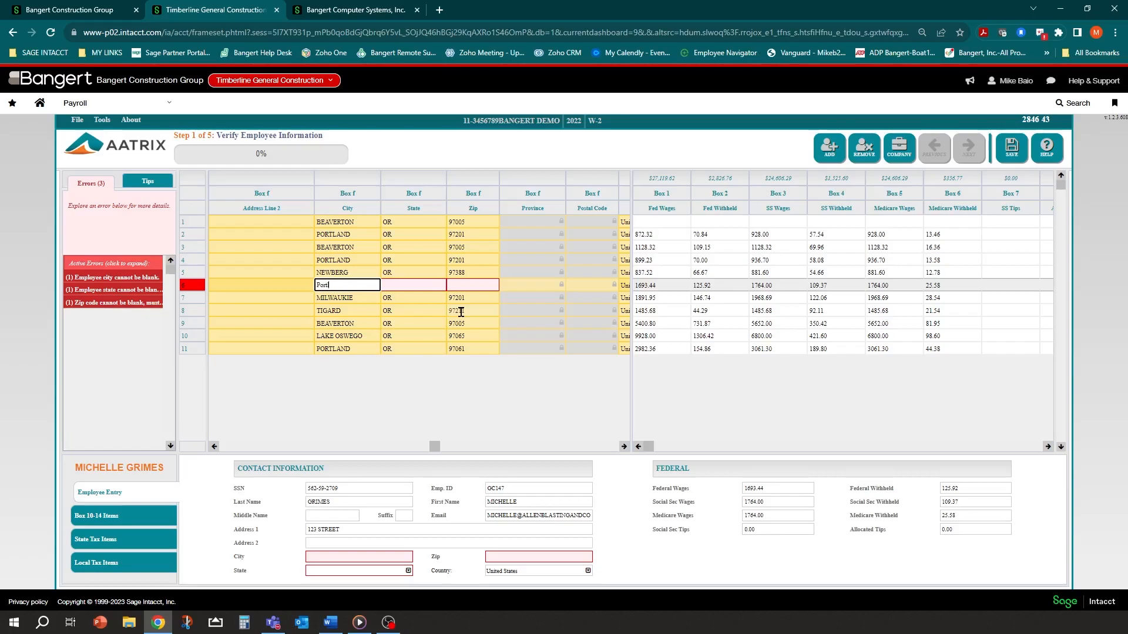
{"action": "type", "text": "Portland"}
{"action": "key", "text": "Tab"}
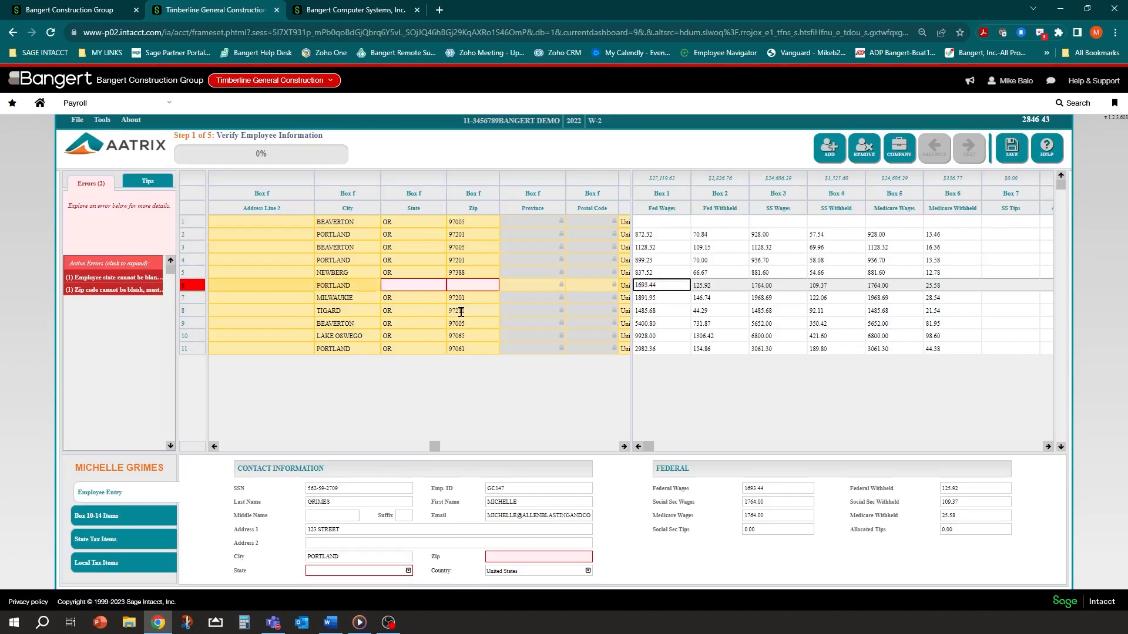
{"action": "left_click", "coordinate": [532, 274]}
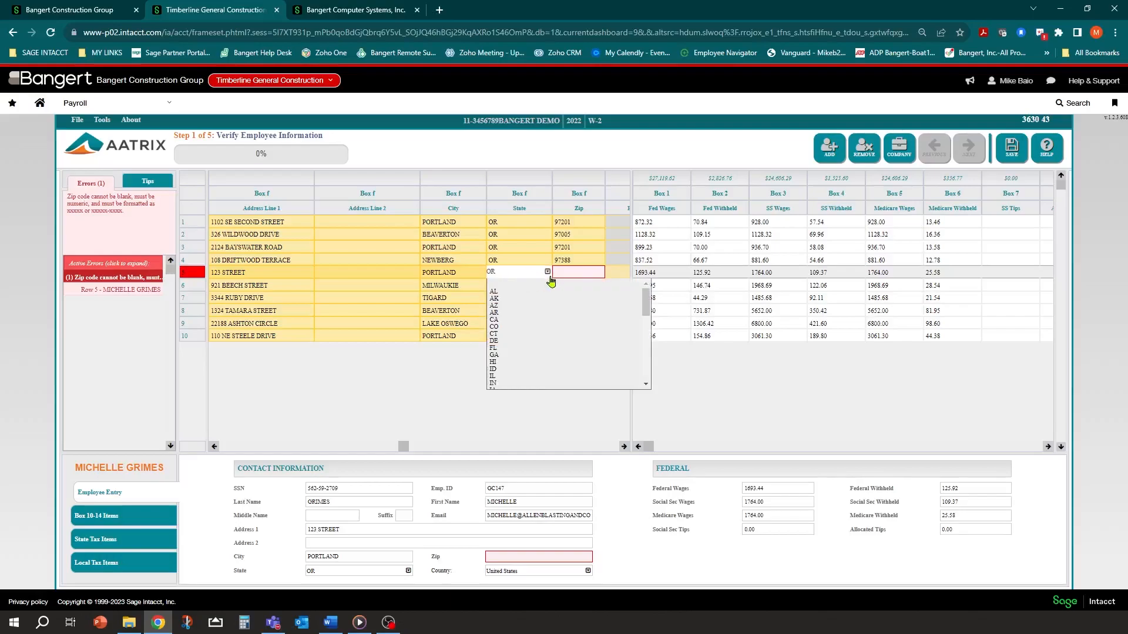
{"action": "left_click", "coordinate": [569, 272]}
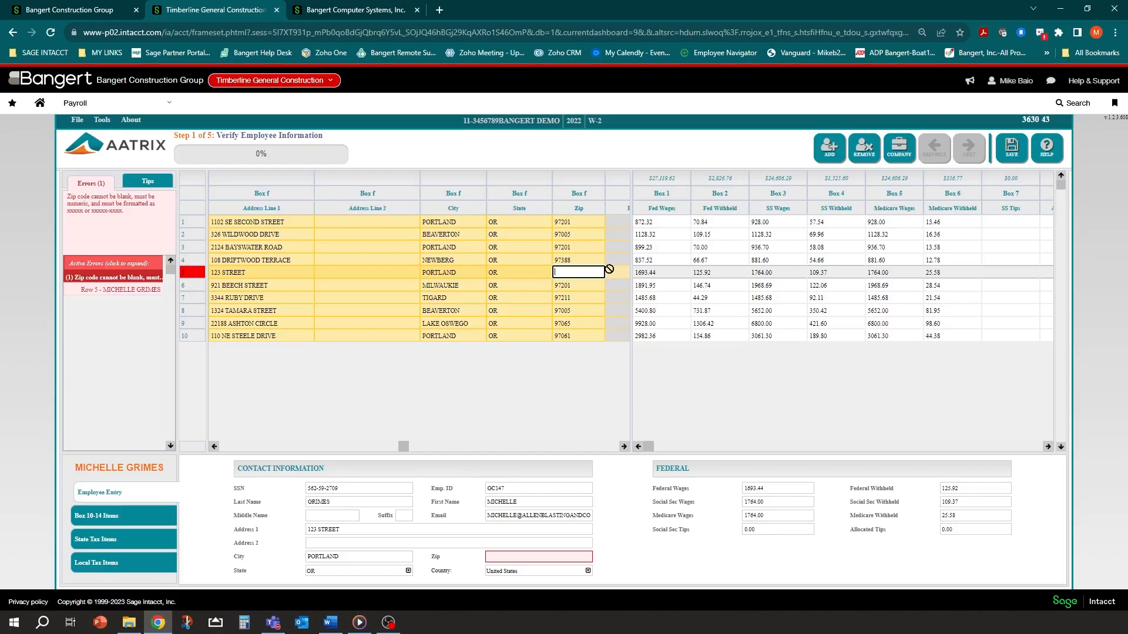
{"action": "left_click", "coordinate": [523, 272]}
{"action": "left_click", "coordinate": [463, 270]}
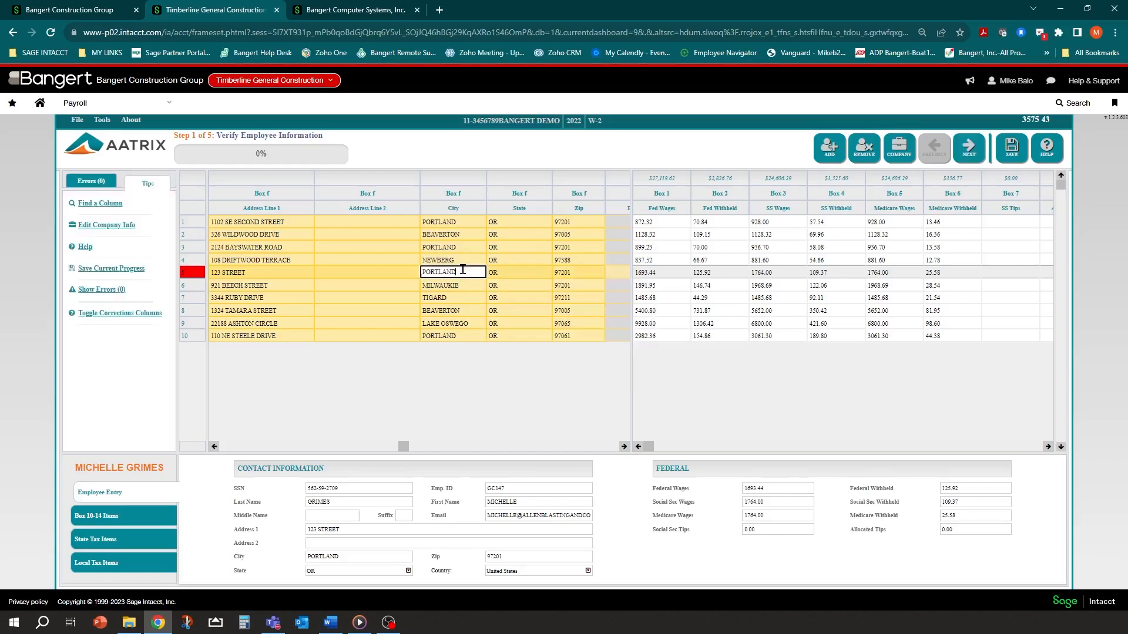
On Step 2, tick Box 13 Retirement Plan for the seventh employee, keeping the third employee's ticked
{"action": "left_click", "coordinate": [964, 156]}
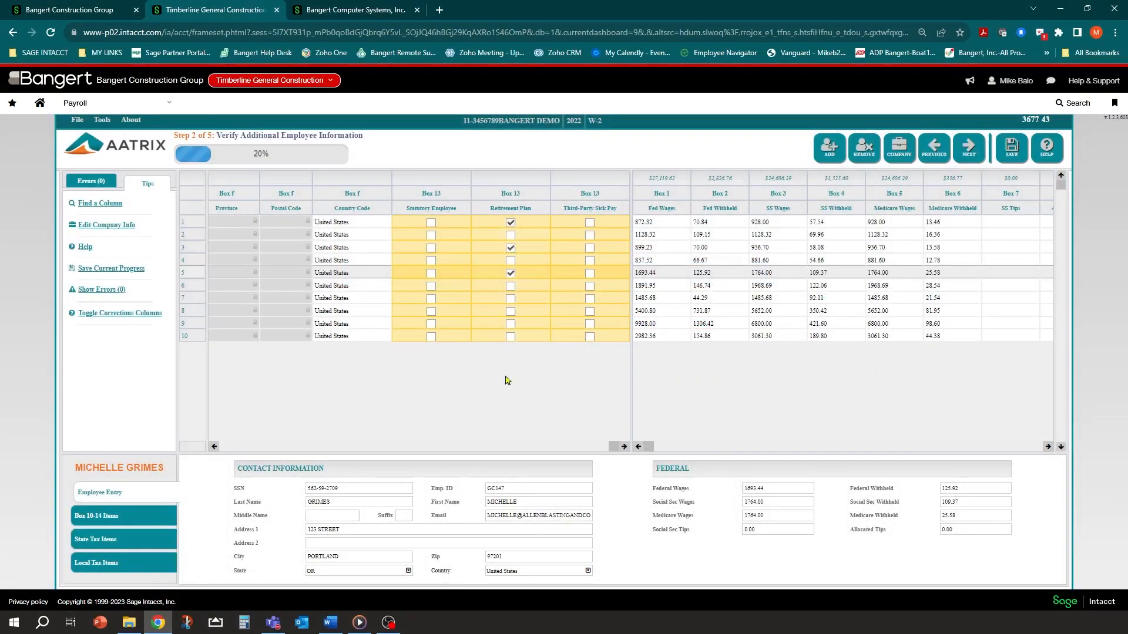
{"action": "left_click", "coordinate": [510, 247]}
{"action": "left_click", "coordinate": [509, 246]}
{"action": "left_click", "coordinate": [483, 235]}
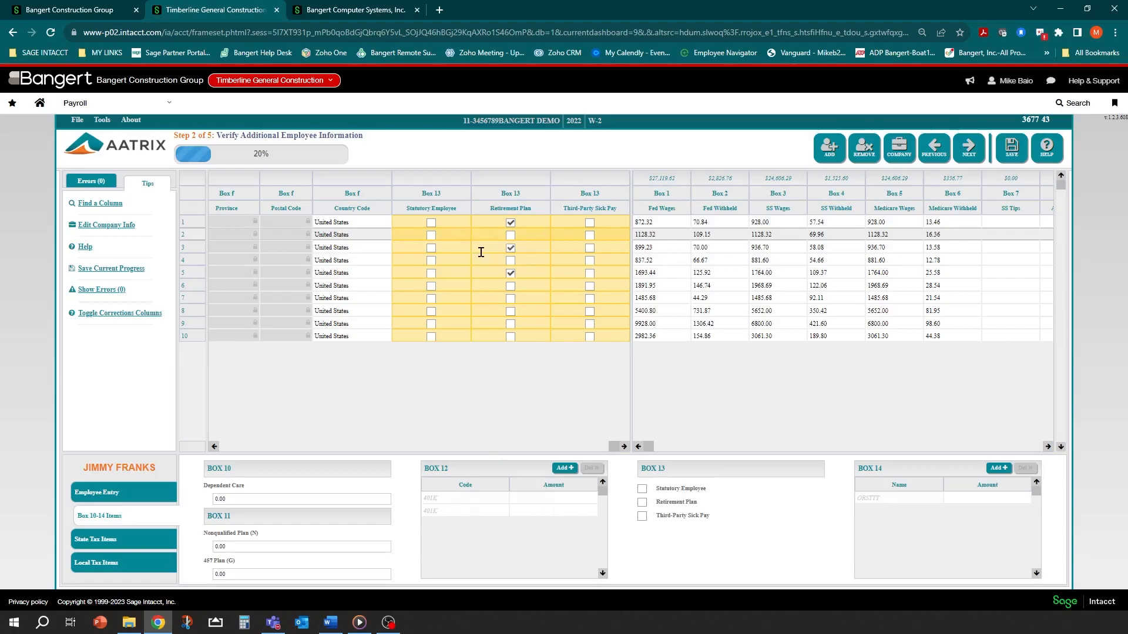
{"action": "left_click", "coordinate": [483, 297]}
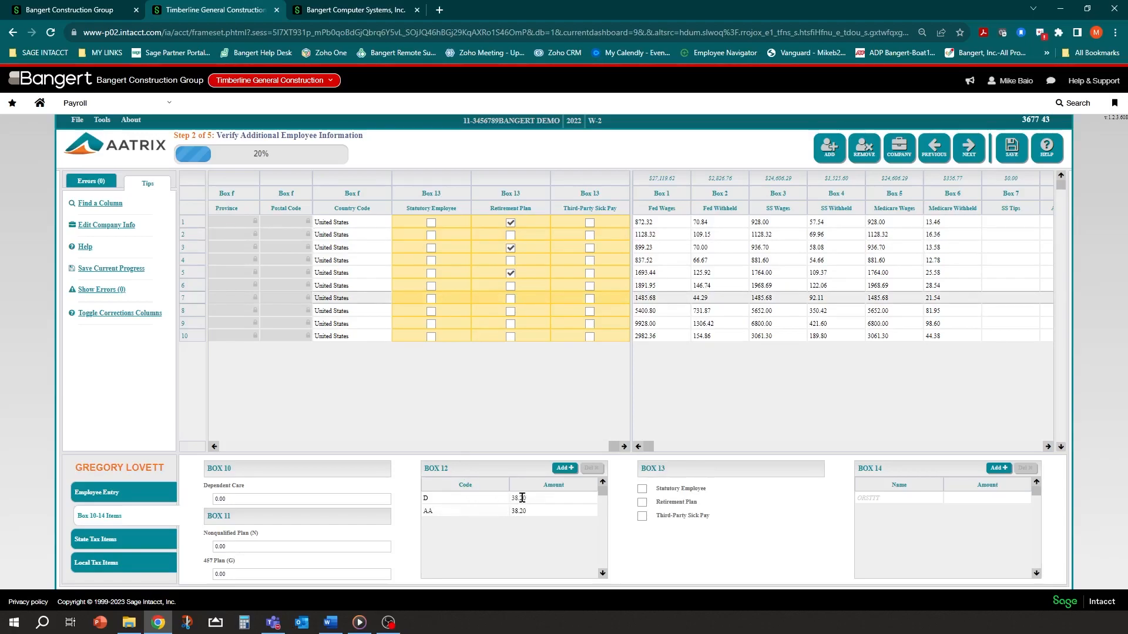
{"action": "left_click", "coordinate": [511, 299]}
{"action": "left_click", "coordinate": [964, 154]}
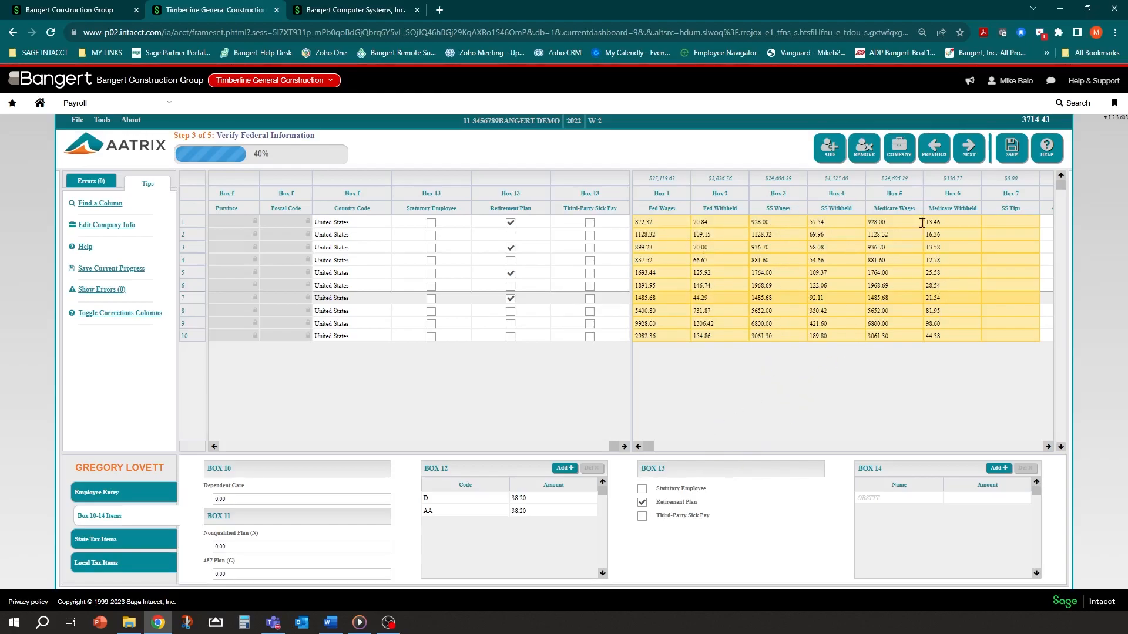
Run the state data error check and final validation, reaching the $24.95 eFiling invoice
{"action": "left_click", "coordinate": [969, 152]}
{"action": "left_click", "coordinate": [969, 152]}
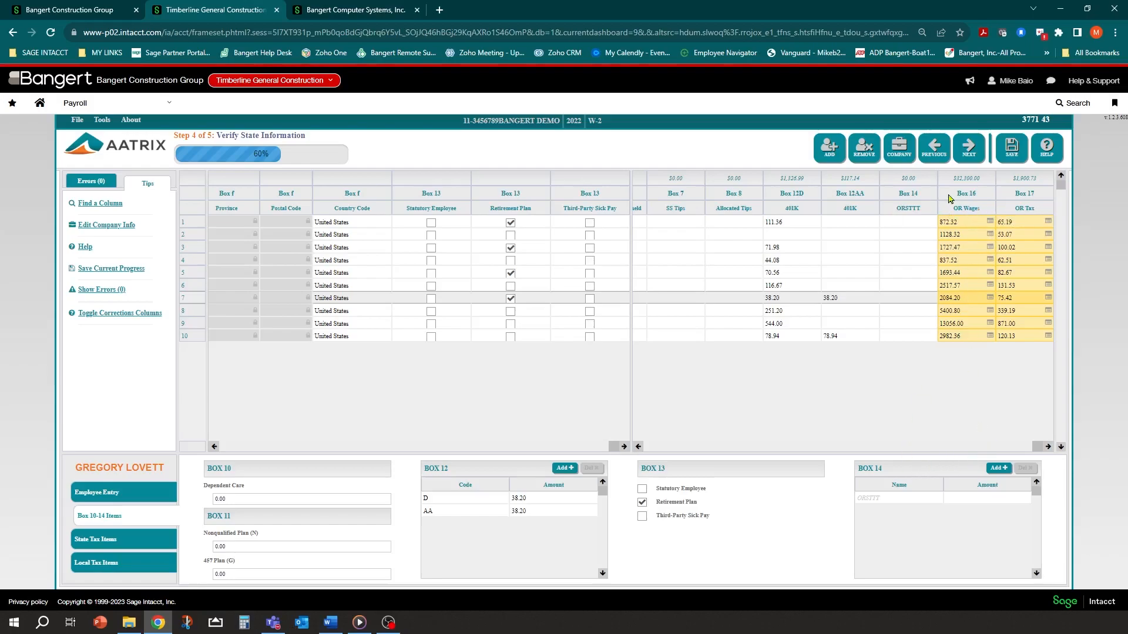
{"action": "left_click", "coordinate": [970, 152]}
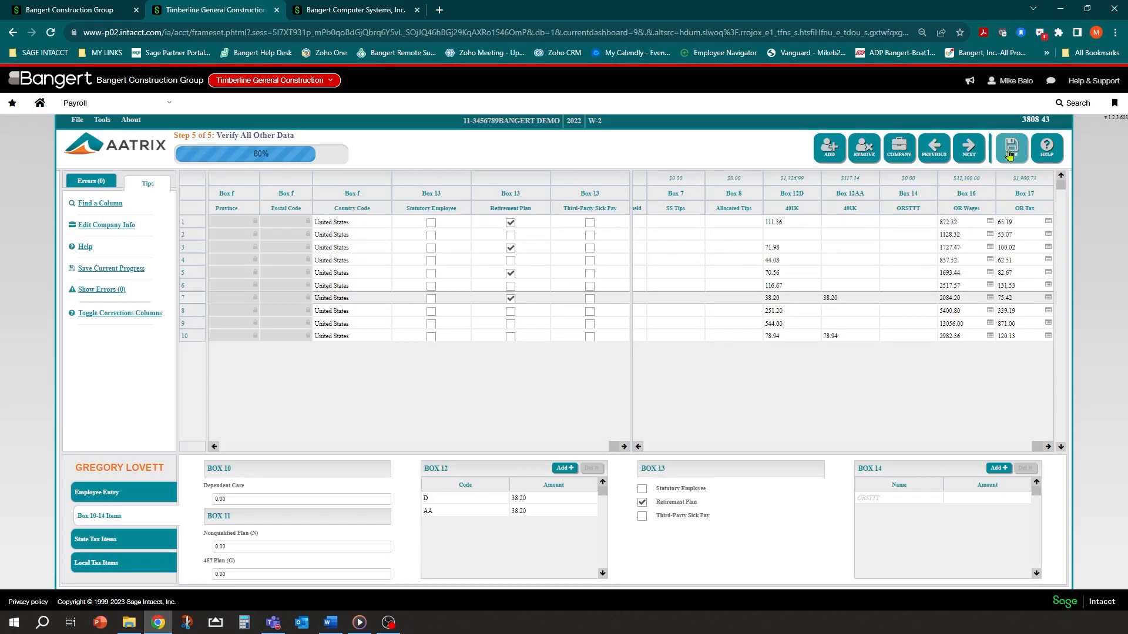
{"action": "left_click", "coordinate": [968, 152]}
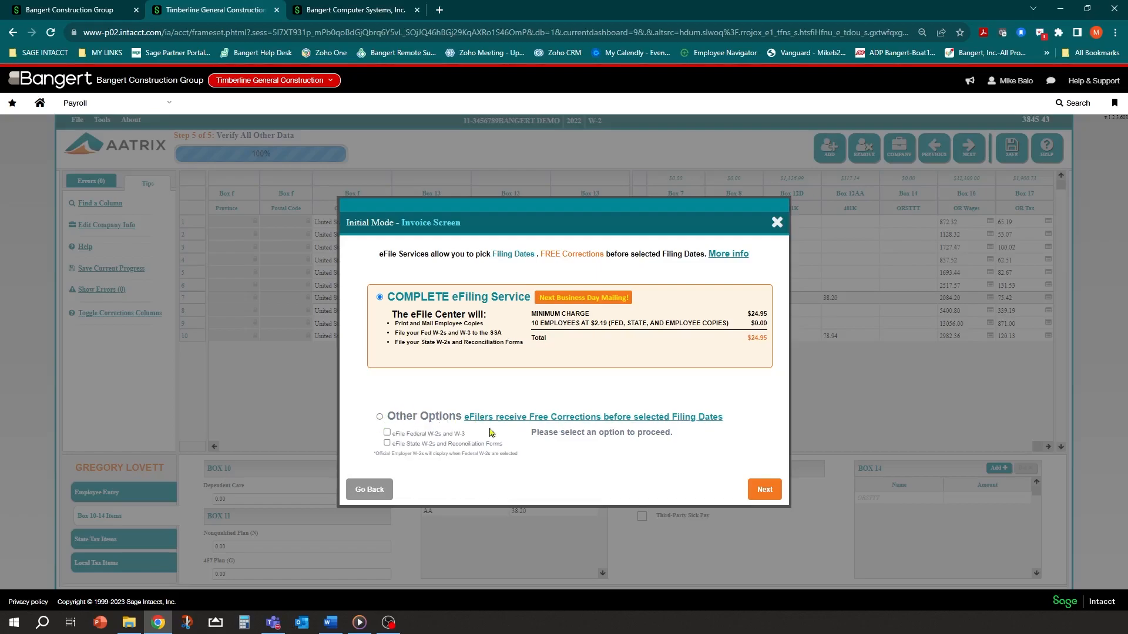
Compare the federal and state W-2 eFiling options, then reselect COMPLETE eFiling Service
{"action": "left_click", "coordinate": [380, 417]}
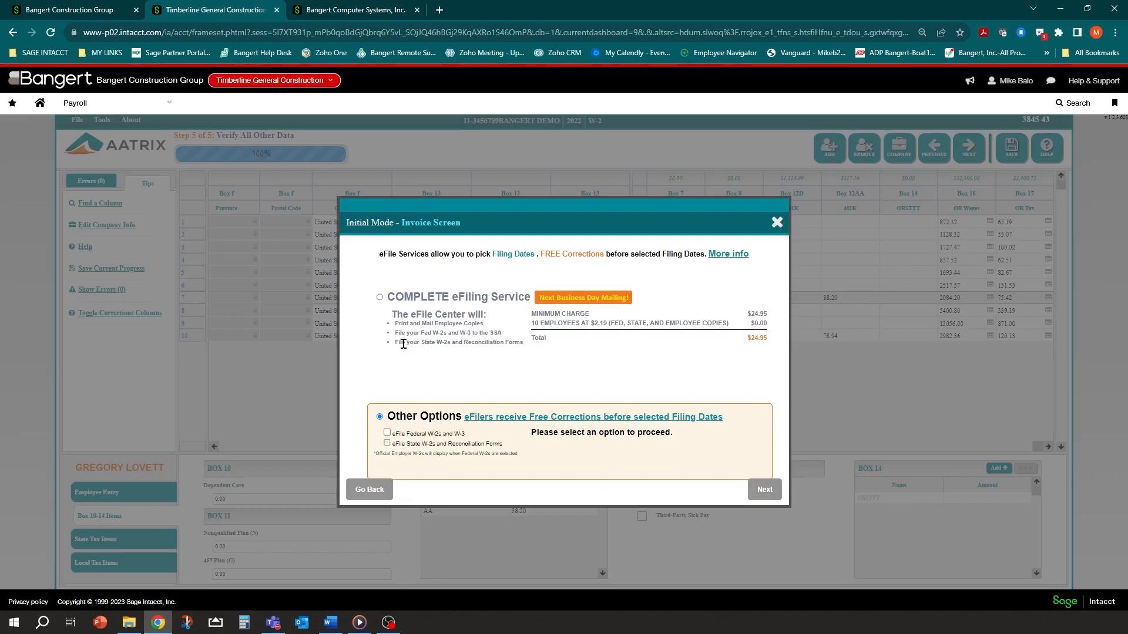
{"action": "left_click", "coordinate": [387, 433]}
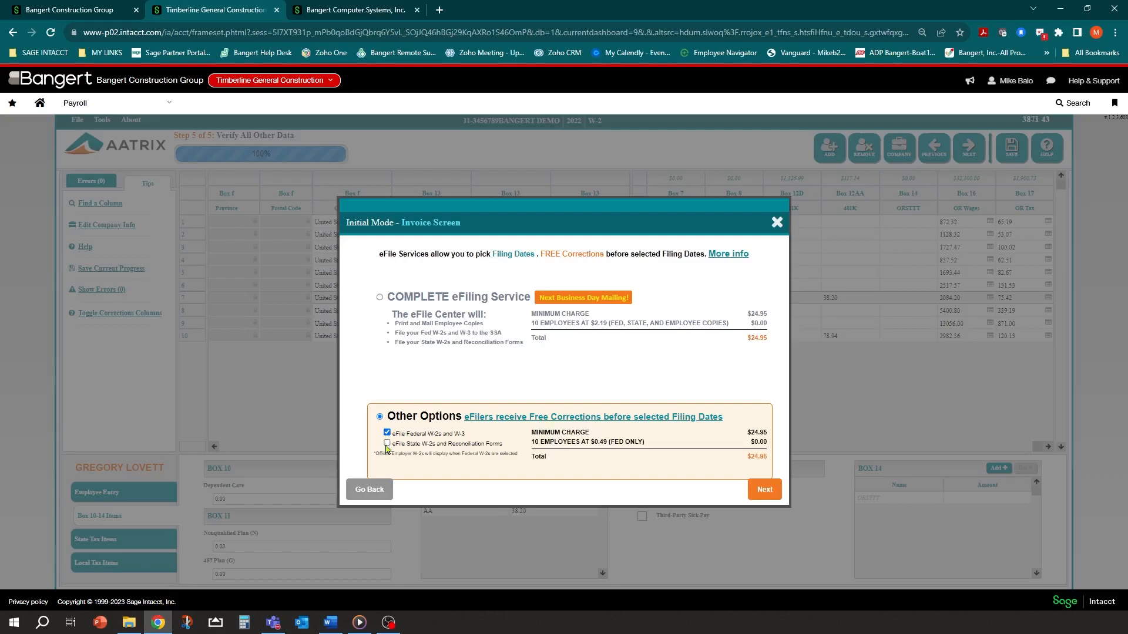
{"action": "left_click", "coordinate": [387, 444]}
{"action": "left_click", "coordinate": [379, 298]}
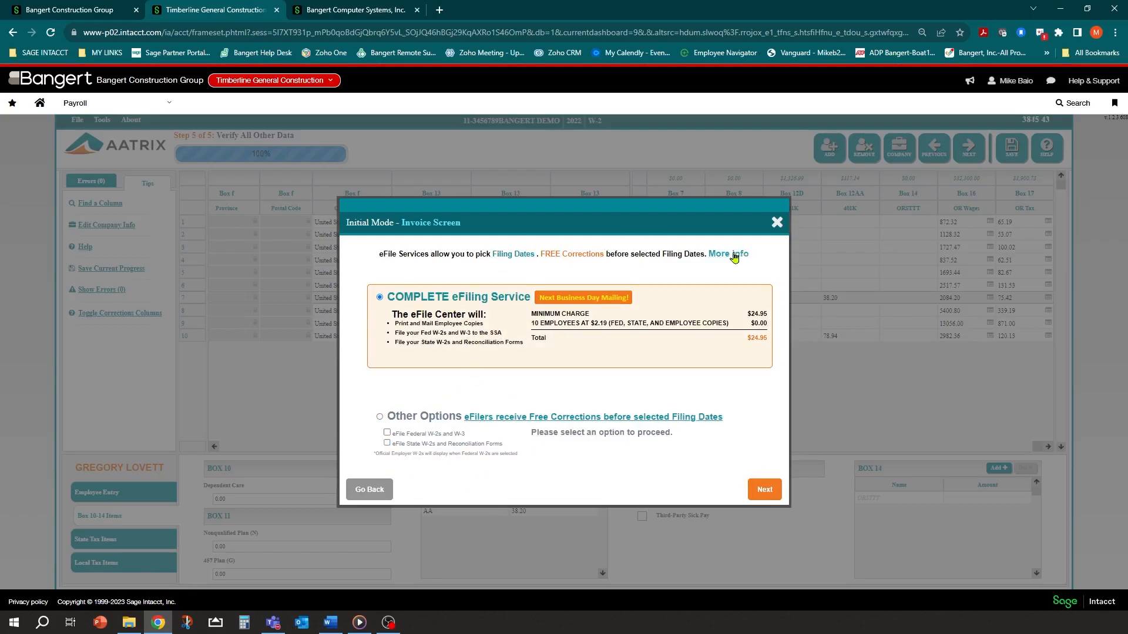
{"action": "left_click", "coordinate": [763, 489]}
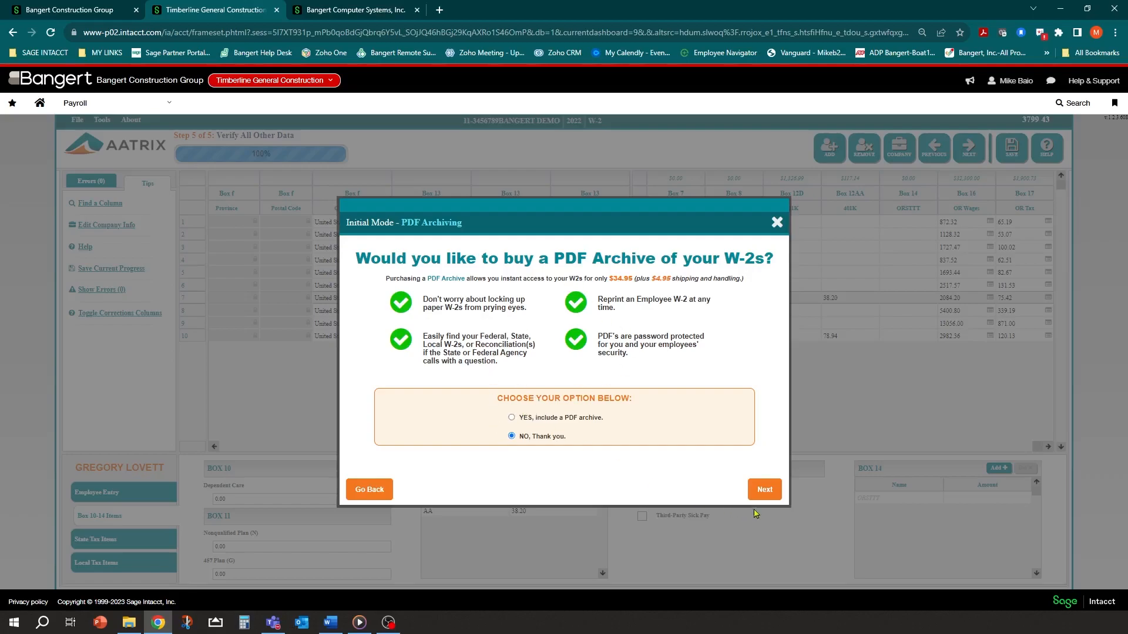
Decline the $34.95 PDF archive, keep Oregon, and print control numbers from a starting value
{"action": "left_click", "coordinate": [765, 489]}
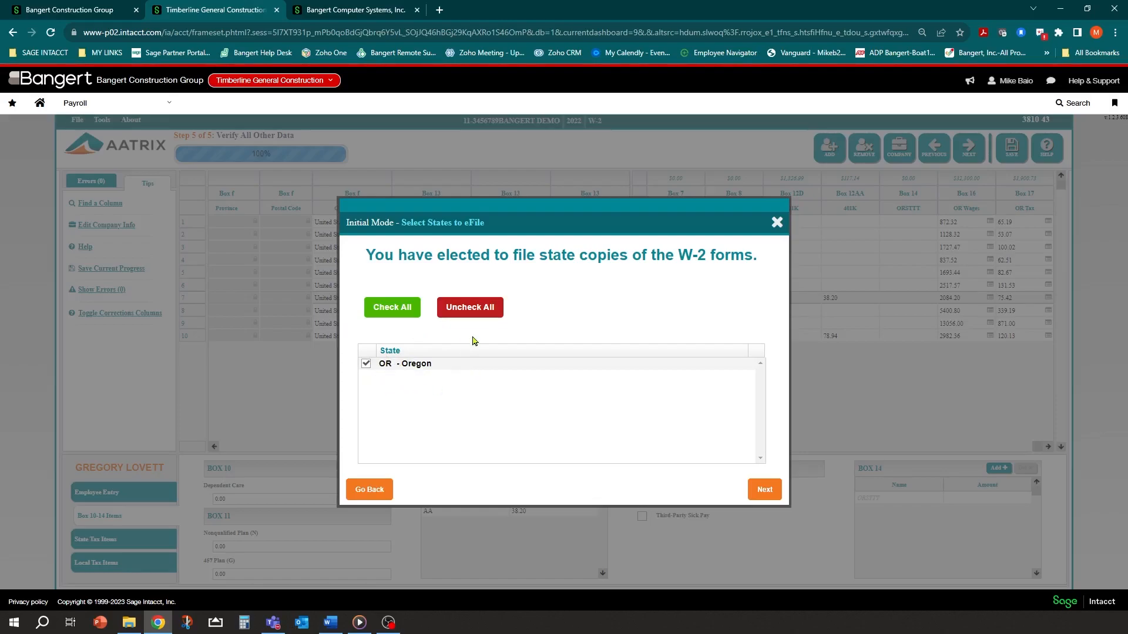
{"action": "left_click", "coordinate": [760, 488]}
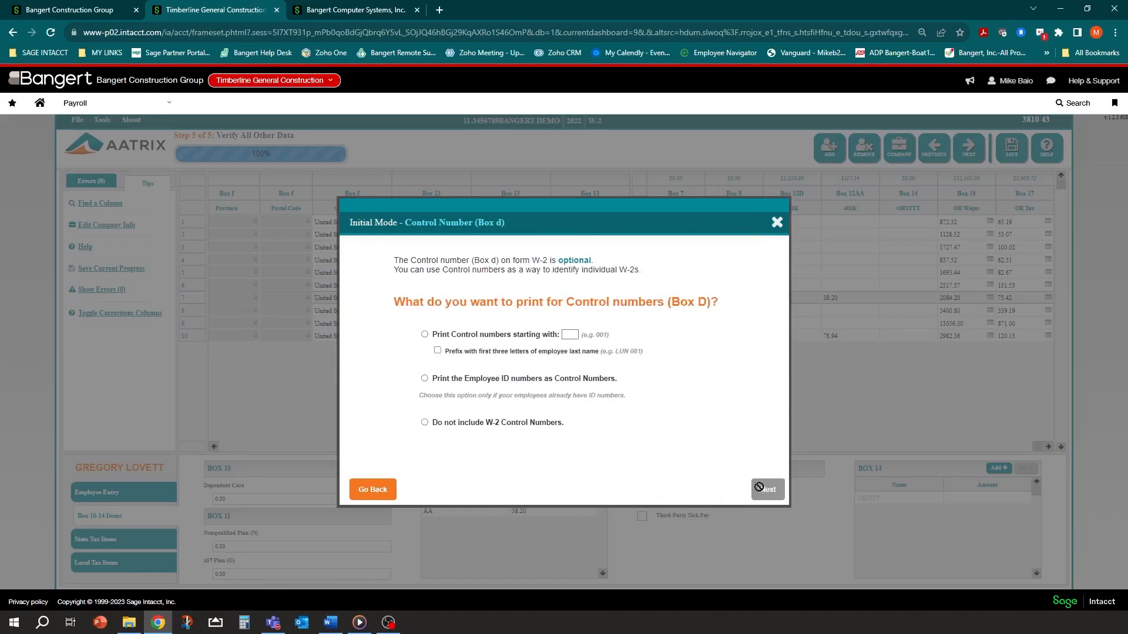
{"action": "left_click", "coordinate": [422, 335]}
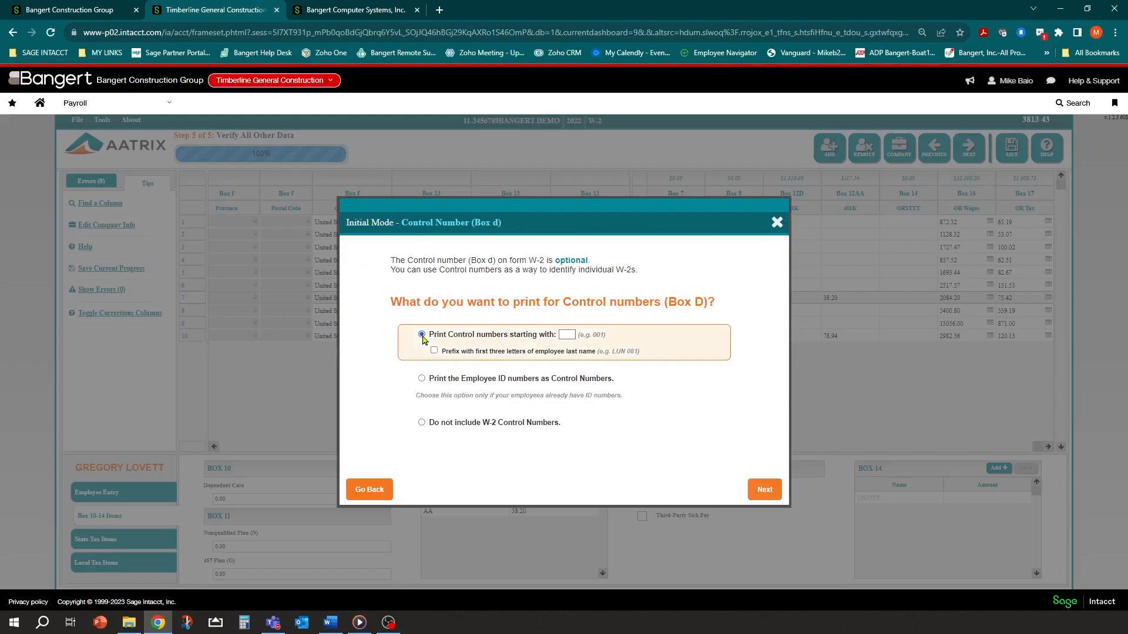
{"action": "left_click", "coordinate": [567, 333]}
{"action": "left_click", "coordinate": [724, 376]}
{"action": "left_click", "coordinate": [764, 489]}
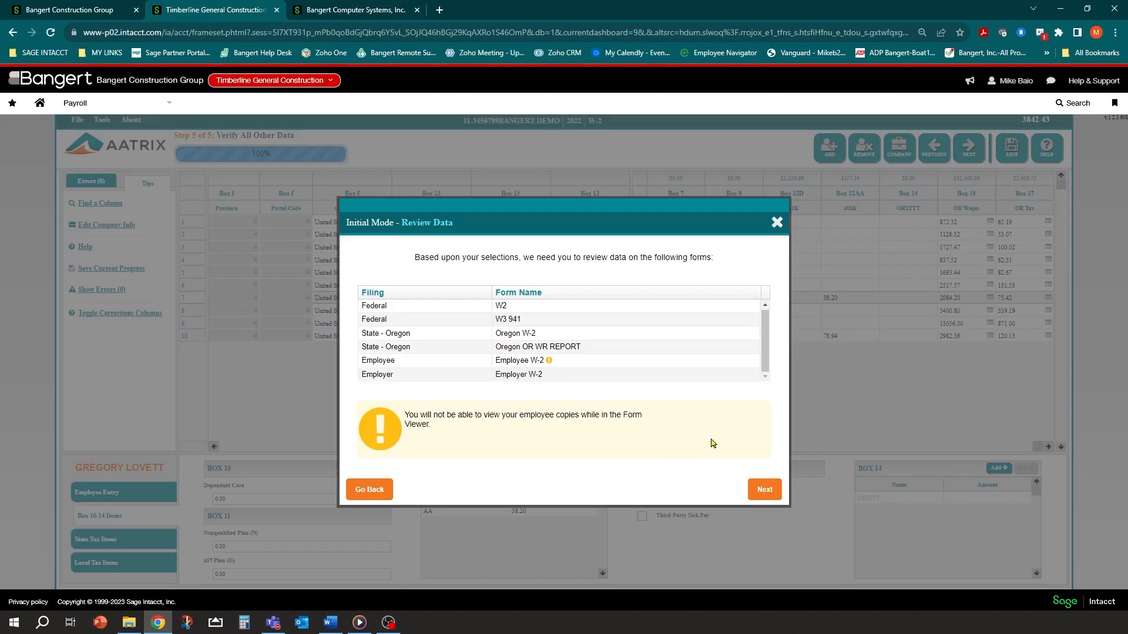
Accept the forms list so the viewer opens Report 1 of 5, the Federal W-2
{"action": "left_click", "coordinate": [763, 490]}
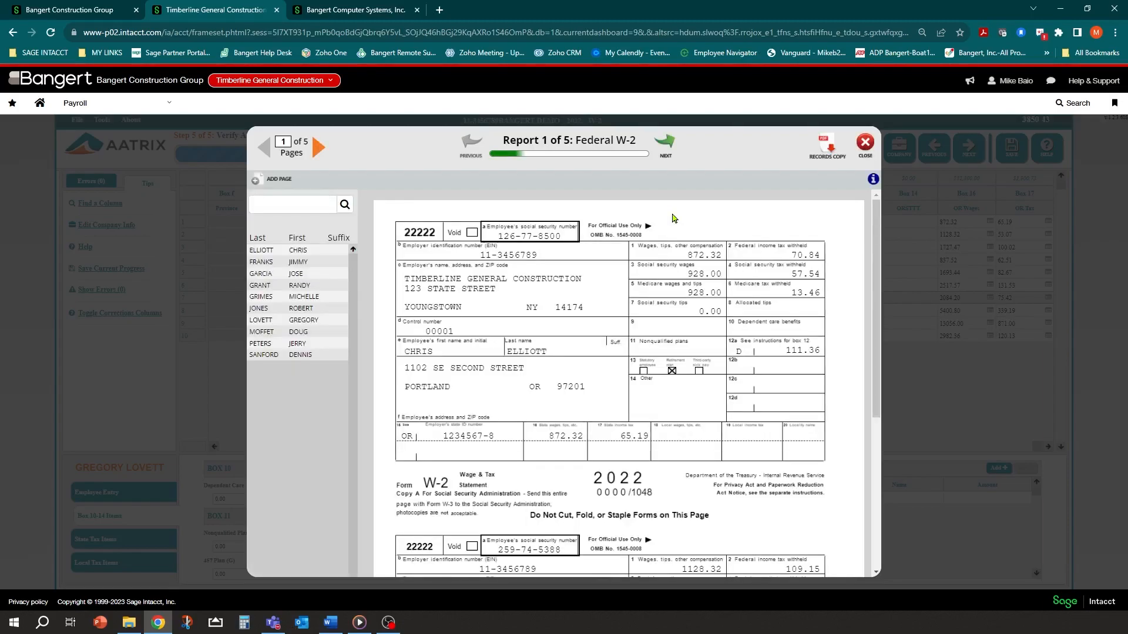
Look over the 2022 Federal W-2 pages and save a records copy as W-2_SSA.pdf
{"action": "scroll", "coordinate": [552, 329], "scroll_direction": "down", "scroll_amount": 5}
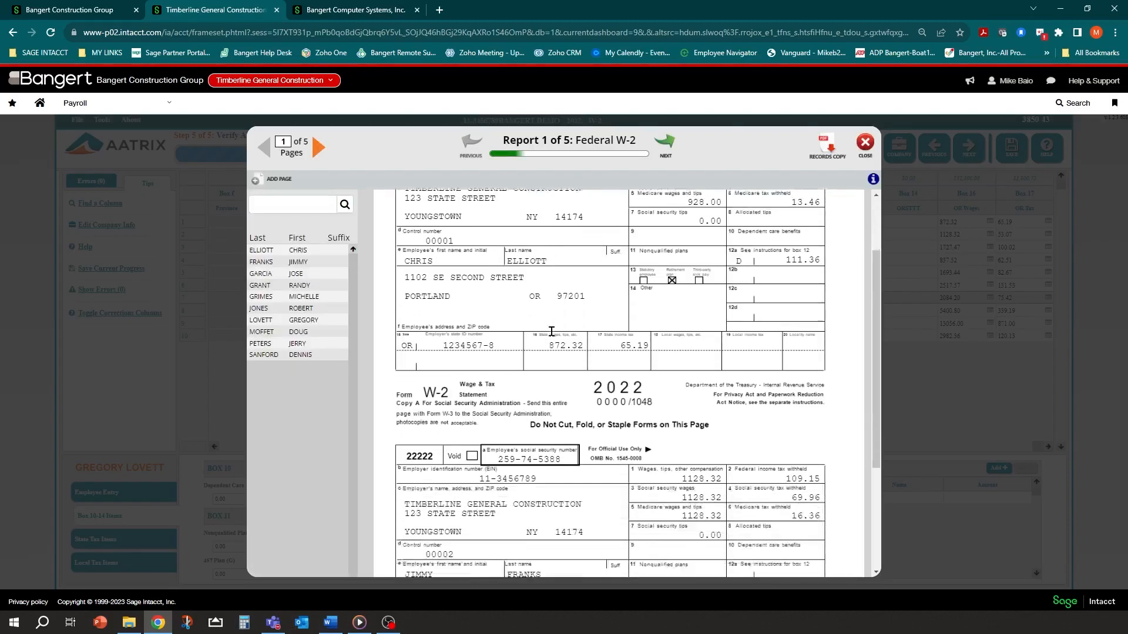
{"action": "scroll", "coordinate": [551, 331], "scroll_direction": "up", "scroll_amount": 5}
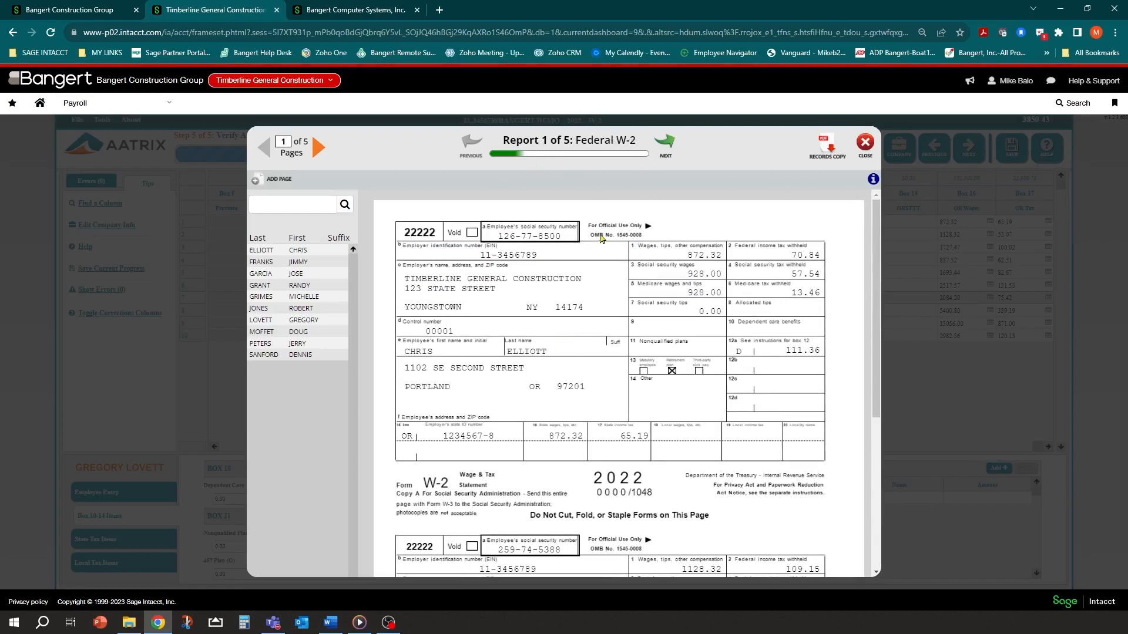
{"action": "scroll", "coordinate": [796, 350], "scroll_direction": "down", "scroll_amount": 5}
{"action": "scroll", "coordinate": [796, 350], "scroll_direction": "up", "scroll_amount": 5}
{"action": "scroll", "coordinate": [607, 368], "scroll_direction": "down", "scroll_amount": 5}
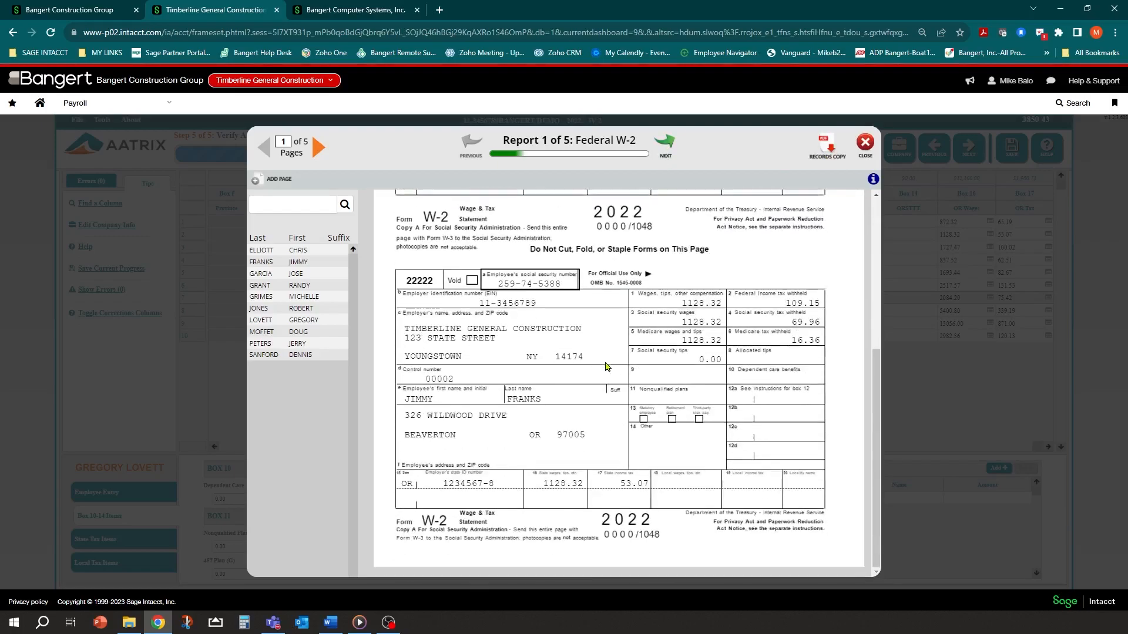
{"action": "scroll", "coordinate": [607, 368], "scroll_direction": "up", "scroll_amount": 5}
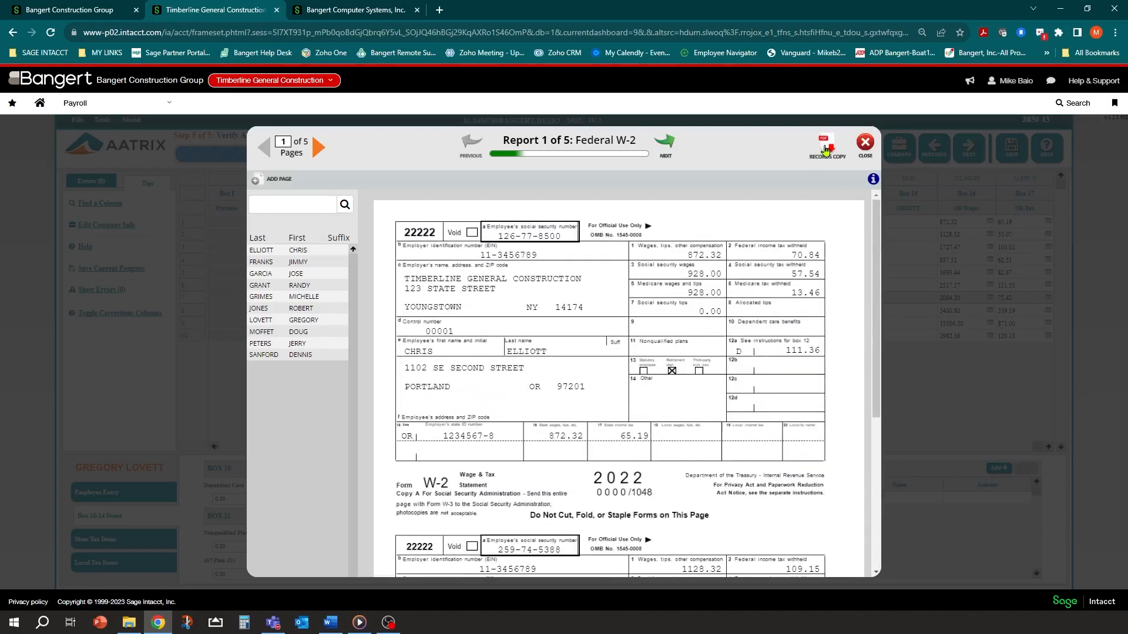
{"action": "left_click", "coordinate": [825, 151]}
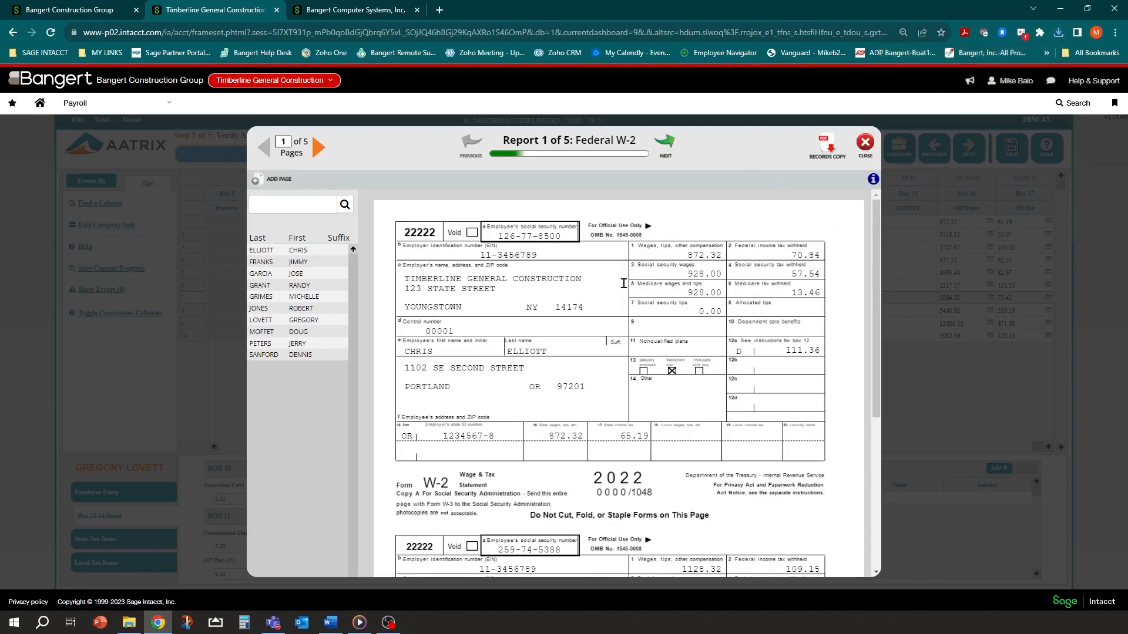
{"action": "scroll", "coordinate": [626, 294], "scroll_direction": "down", "scroll_amount": 5}
{"action": "scroll", "coordinate": [626, 312], "scroll_direction": "up", "scroll_amount": 5}
Go to the Federal W-3 totals report and download its records copy as W-3_SSA.pdf
{"action": "left_click", "coordinate": [667, 149]}
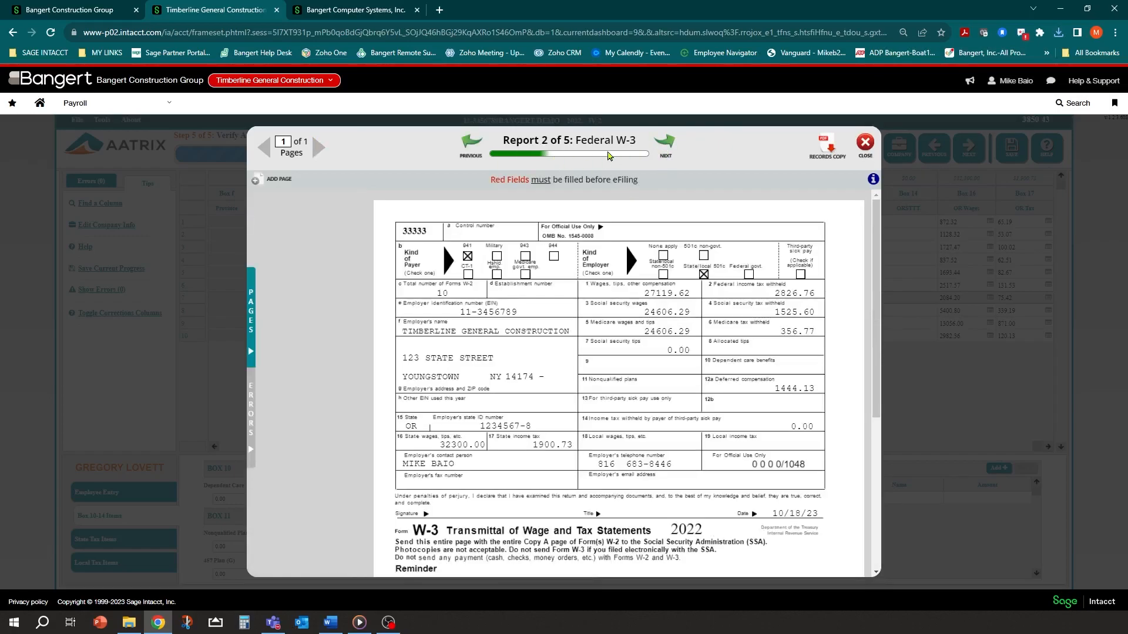
{"action": "scroll", "coordinate": [546, 345], "scroll_direction": "down", "scroll_amount": 5}
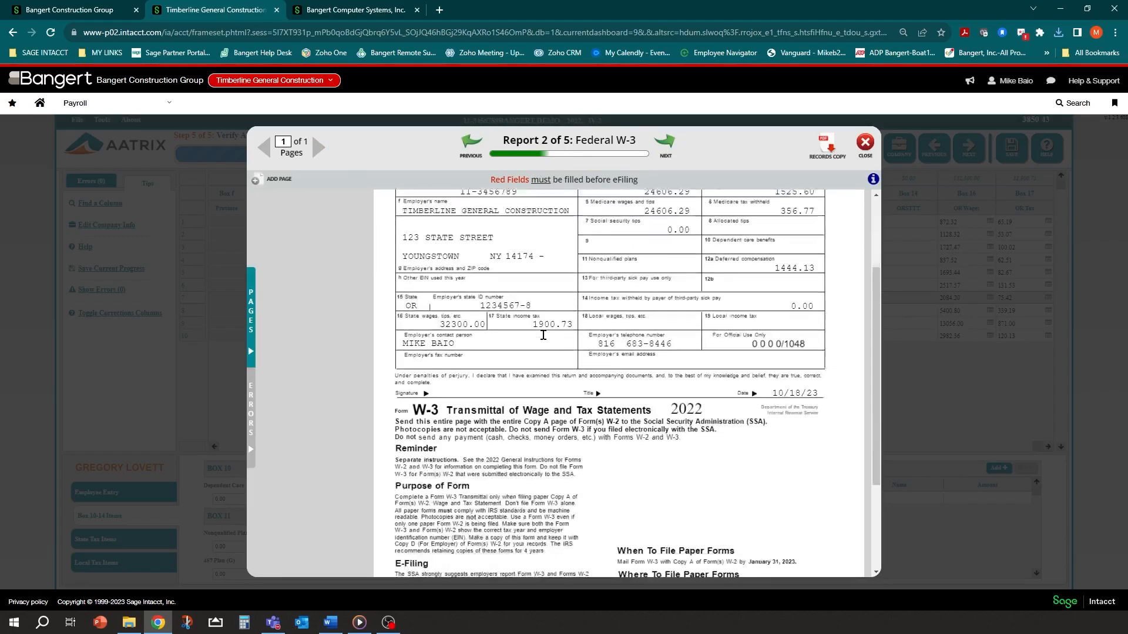
{"action": "scroll", "coordinate": [785, 470], "scroll_direction": "up", "scroll_amount": 5}
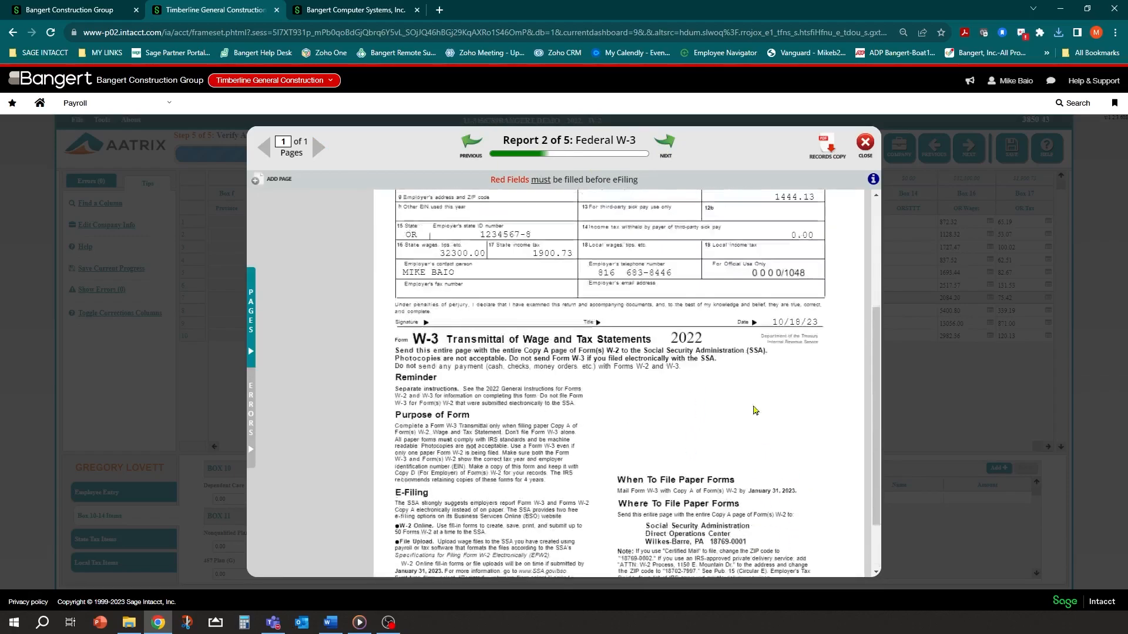
{"action": "left_click", "coordinate": [826, 151]}
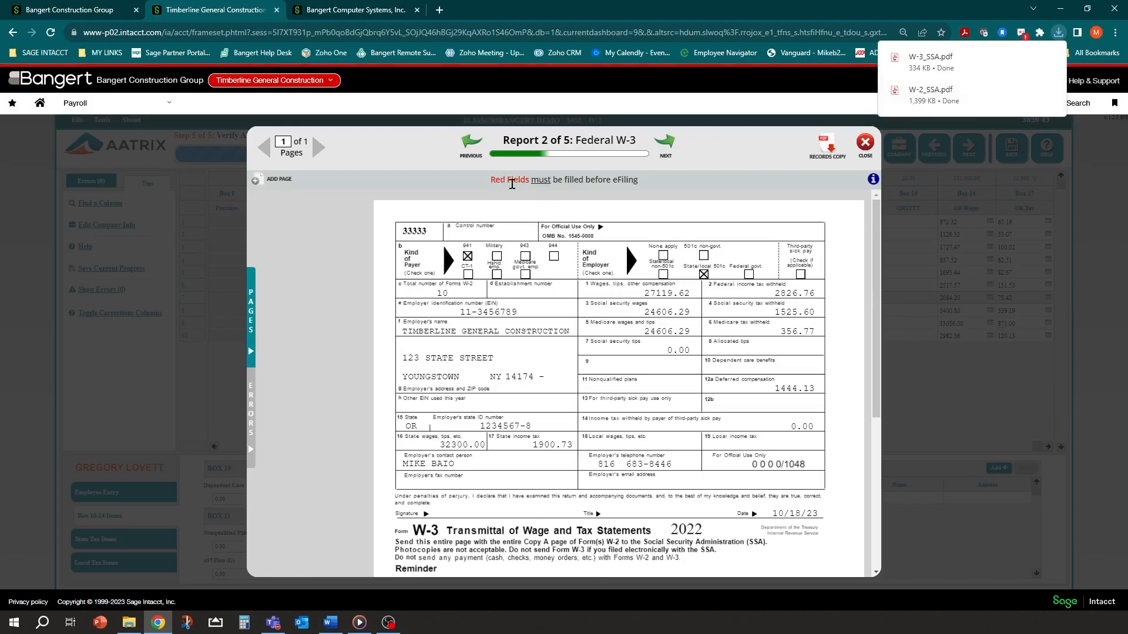
{"action": "scroll", "coordinate": [531, 346], "scroll_direction": "down", "scroll_amount": 5}
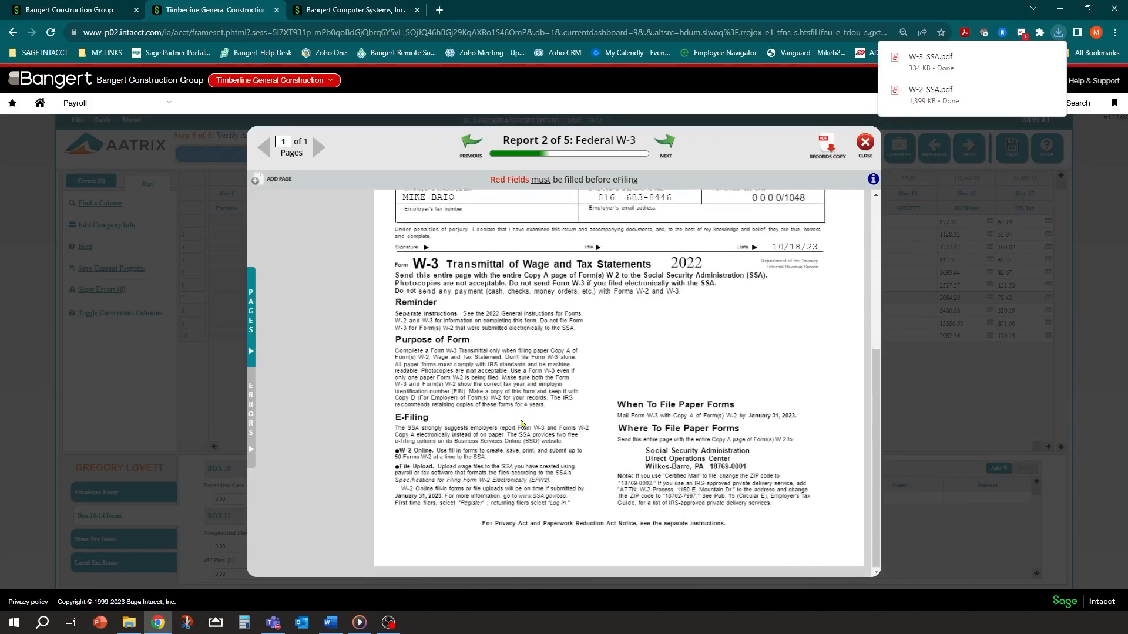
{"action": "scroll", "coordinate": [593, 306], "scroll_direction": "up", "scroll_amount": 5}
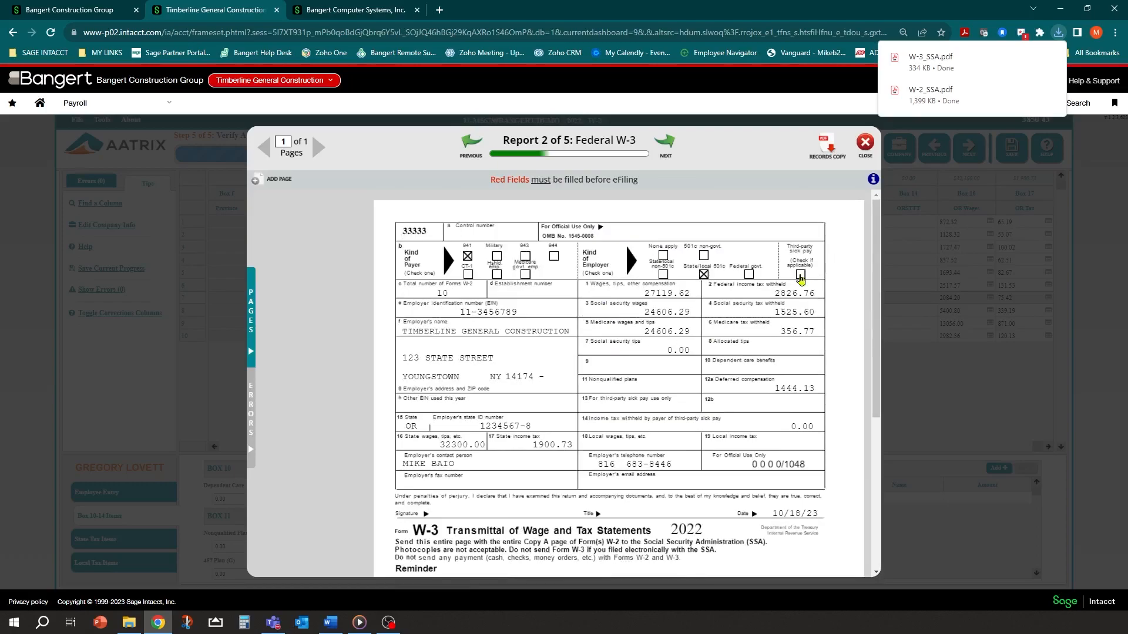
Look through Report 3 of 5, the Oregon W-2 forms, then continue to the OR-WR report
{"action": "left_click", "coordinate": [672, 147]}
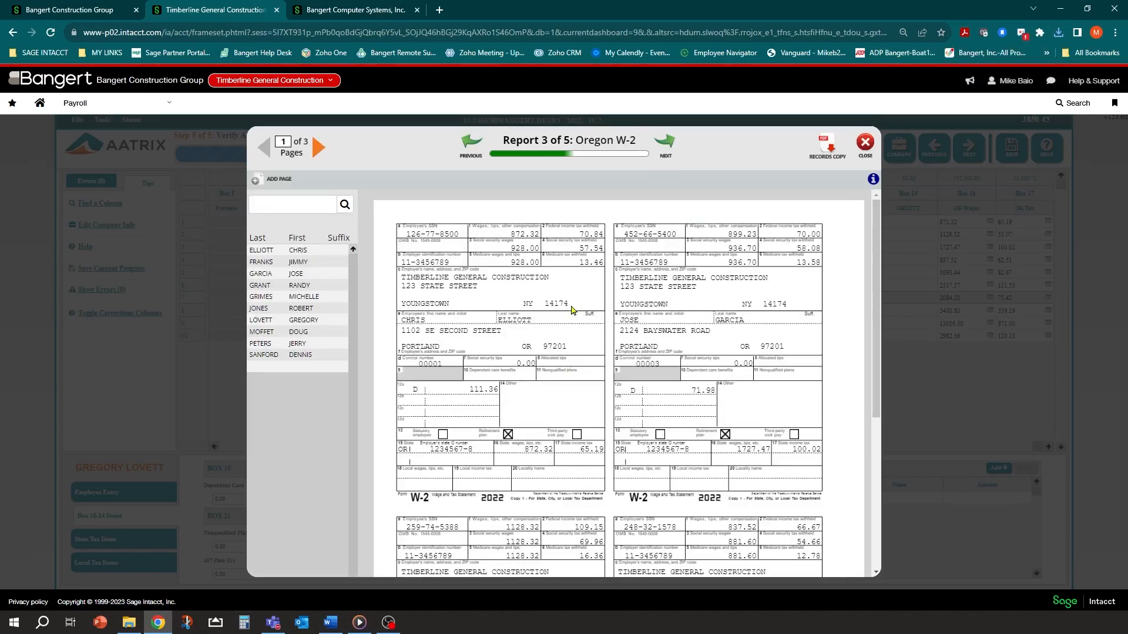
{"action": "scroll", "coordinate": [571, 310], "scroll_direction": "down", "scroll_amount": 5}
{"action": "scroll", "coordinate": [560, 399], "scroll_direction": "up", "scroll_amount": 3}
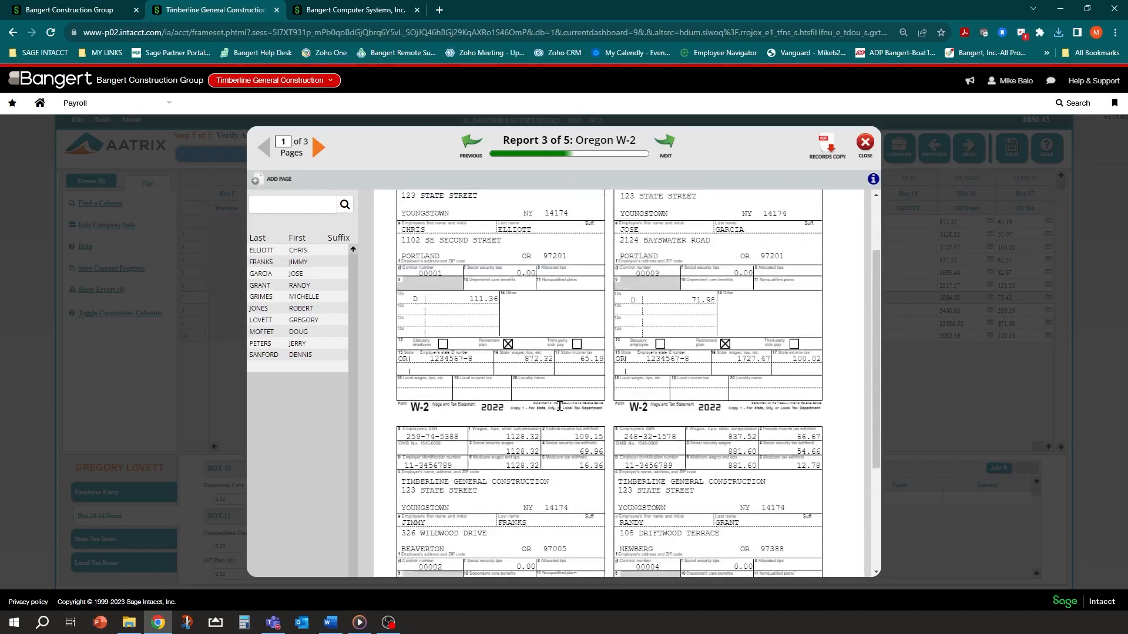
{"action": "scroll", "coordinate": [560, 405], "scroll_direction": "up", "scroll_amount": 2}
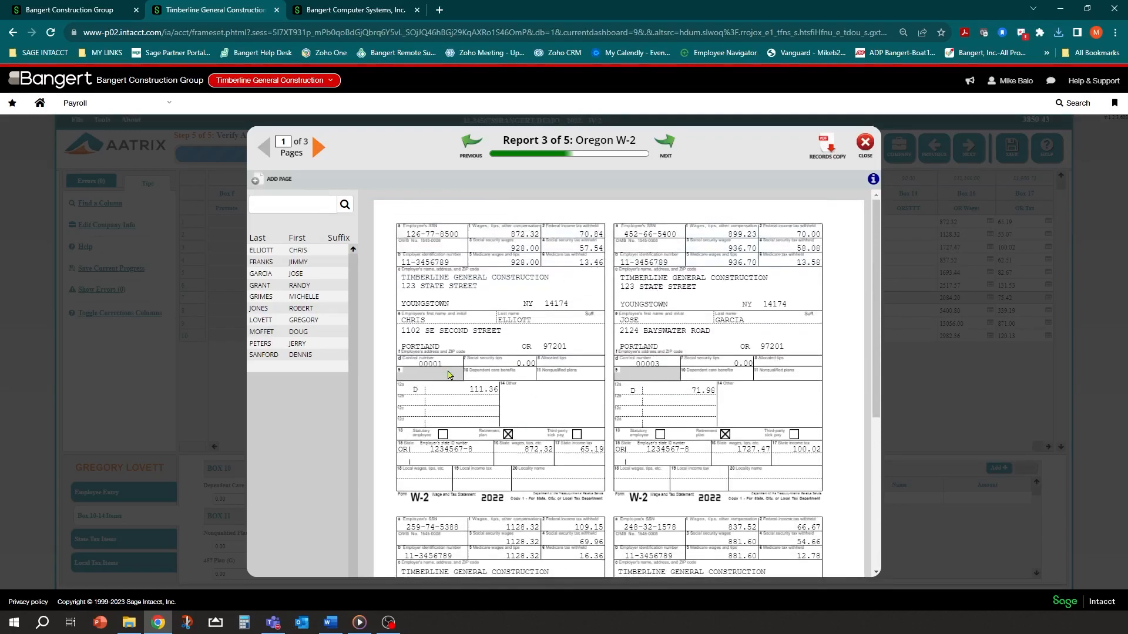
{"action": "scroll", "coordinate": [450, 374], "scroll_direction": "down", "scroll_amount": 2}
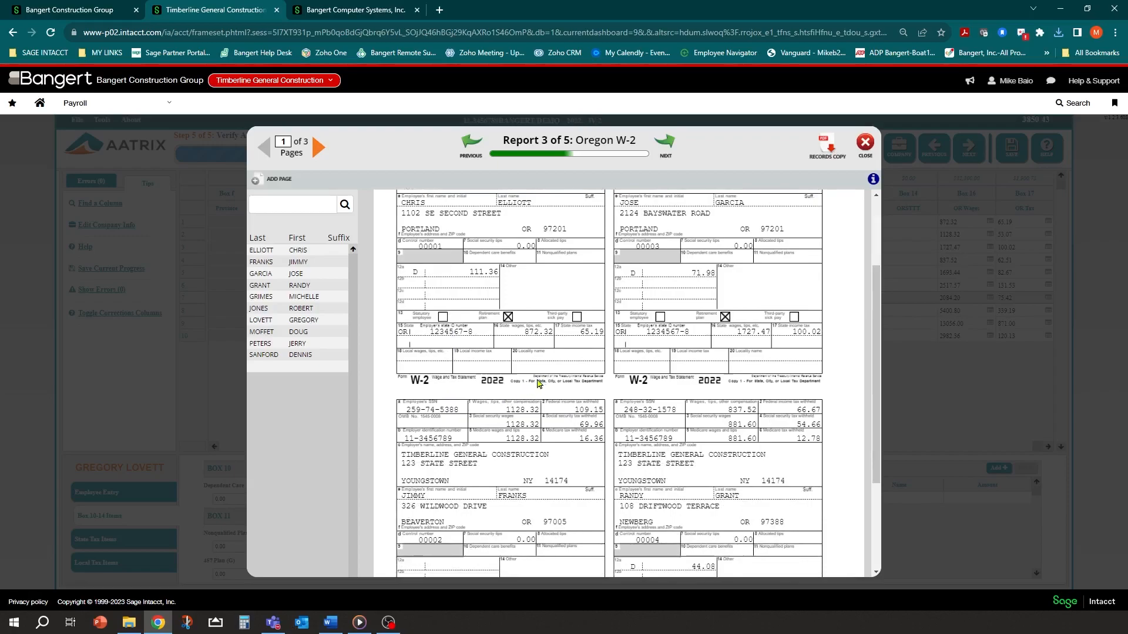
{"action": "scroll", "coordinate": [538, 383], "scroll_direction": "up", "scroll_amount": 2}
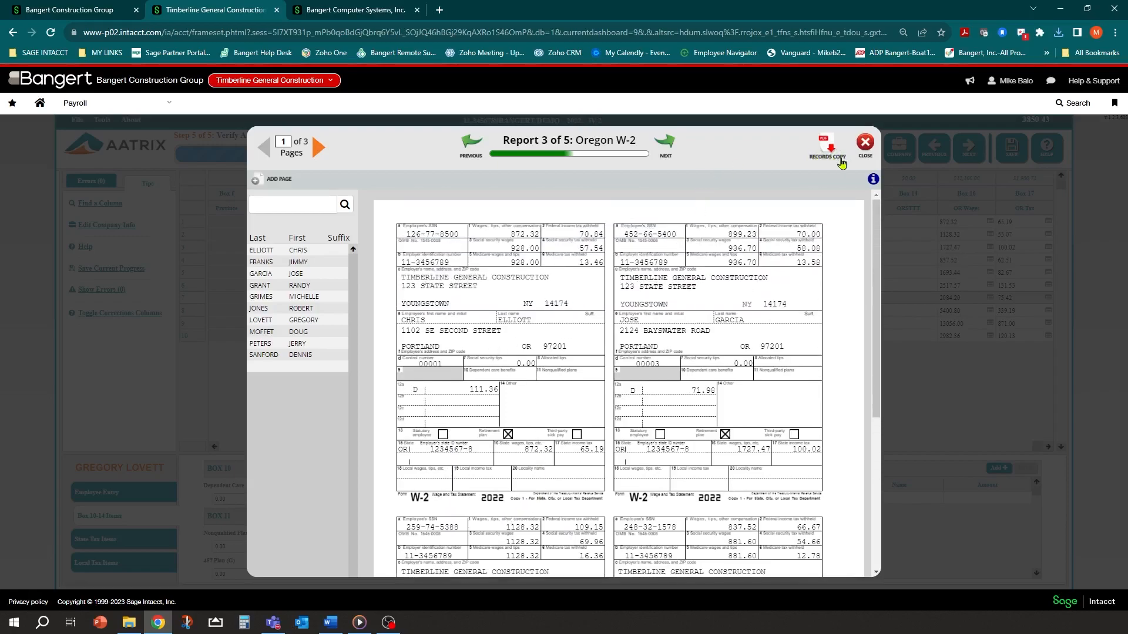
{"action": "left_click", "coordinate": [663, 146]}
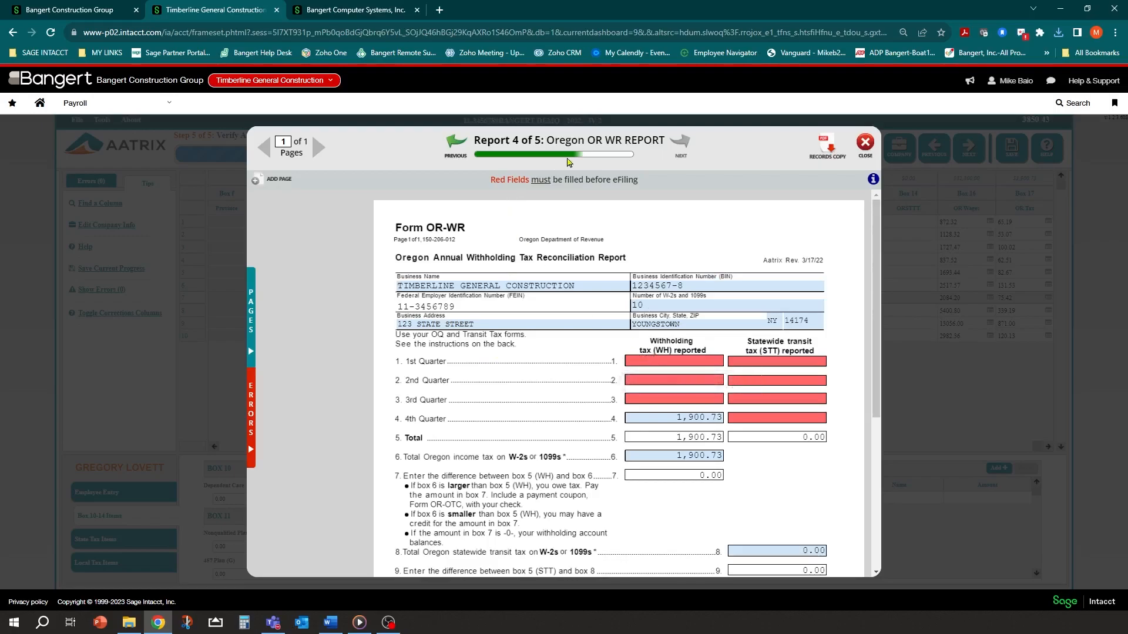
Enter 0.00 in the quarter 1–3 withholding and transit fields and 1,900.73 as 4th-quarter transit tax
{"action": "scroll", "coordinate": [610, 266], "scroll_direction": "down", "scroll_amount": 1}
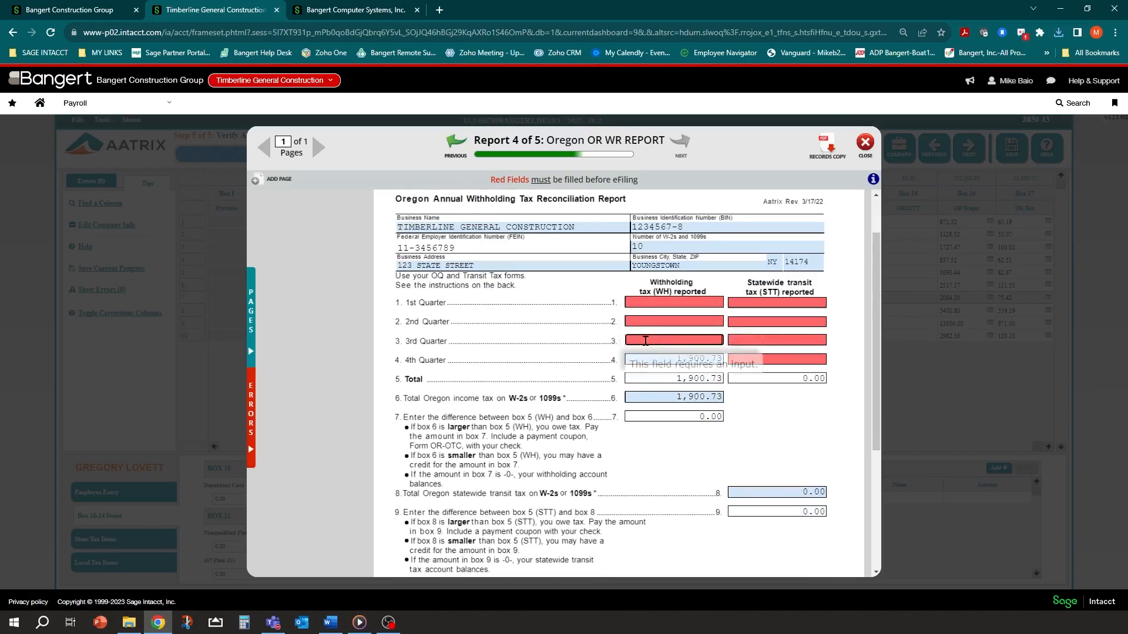
{"action": "left_click", "coordinate": [639, 301]}
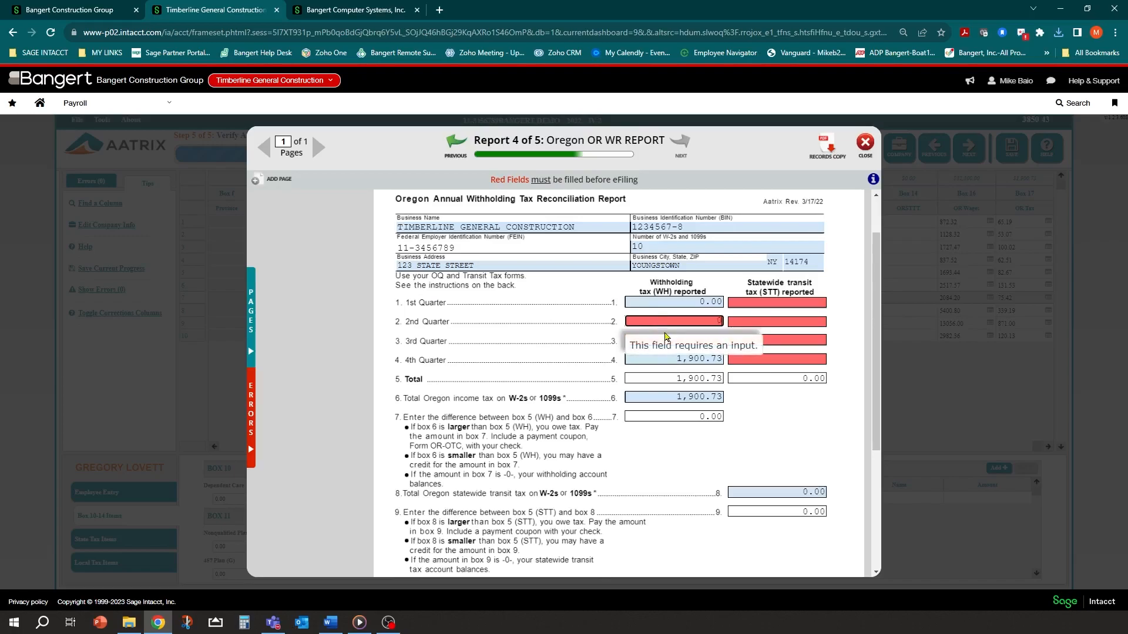
{"action": "type", "text": "00"}
{"action": "left_click", "coordinate": [666, 339]}
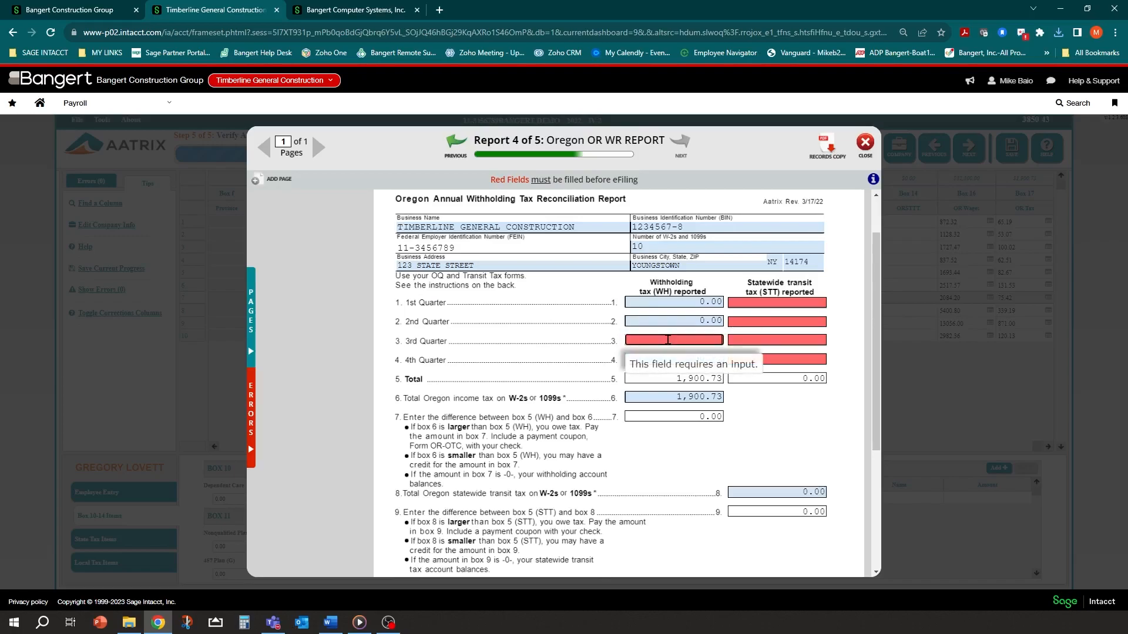
{"action": "type", "text": "00"}
{"action": "left_click", "coordinate": [751, 304]}
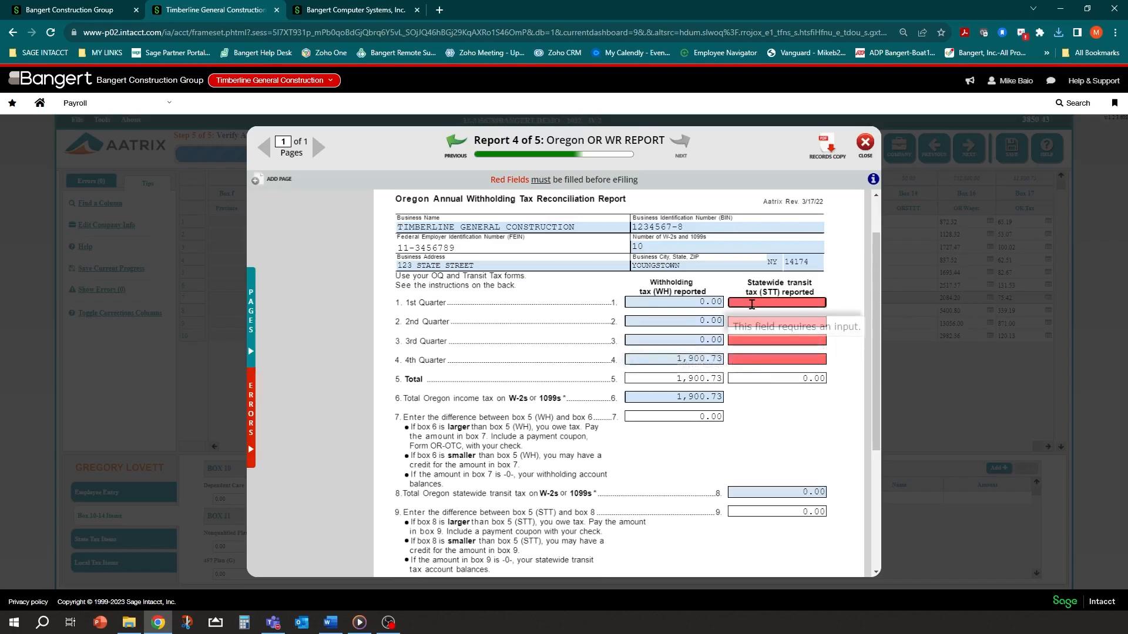
{"action": "type", "text": "00"}
{"action": "key", "text": "Tab"}
{"action": "type", "text": "0"}
{"action": "key", "text": "Tab"}
{"action": "type", "text": "0"}
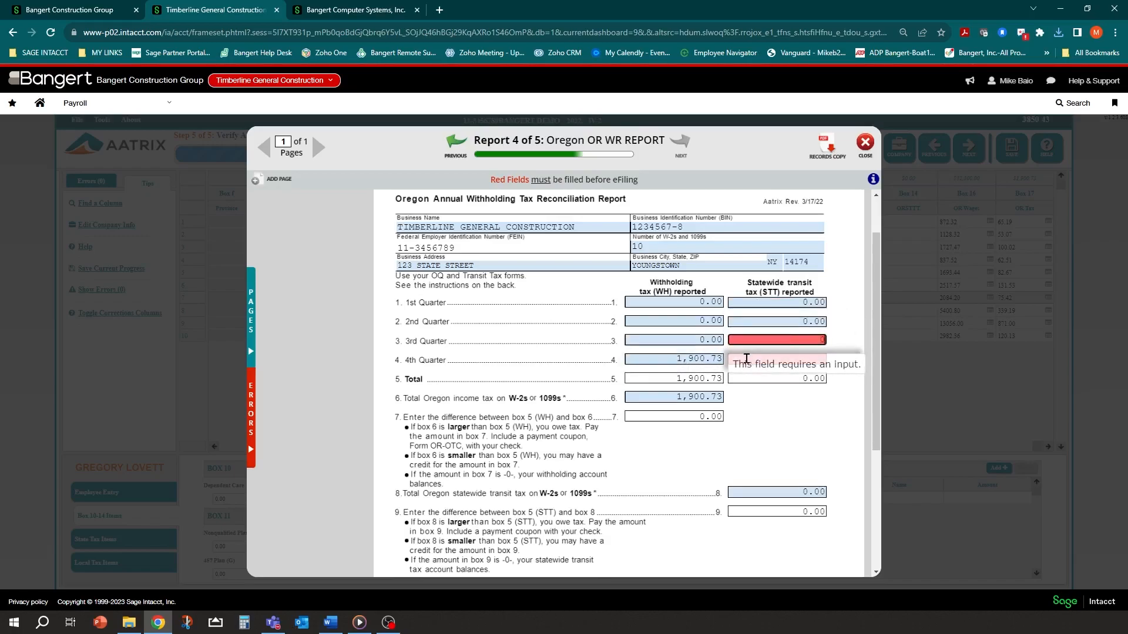
{"action": "key", "text": "Tab"}
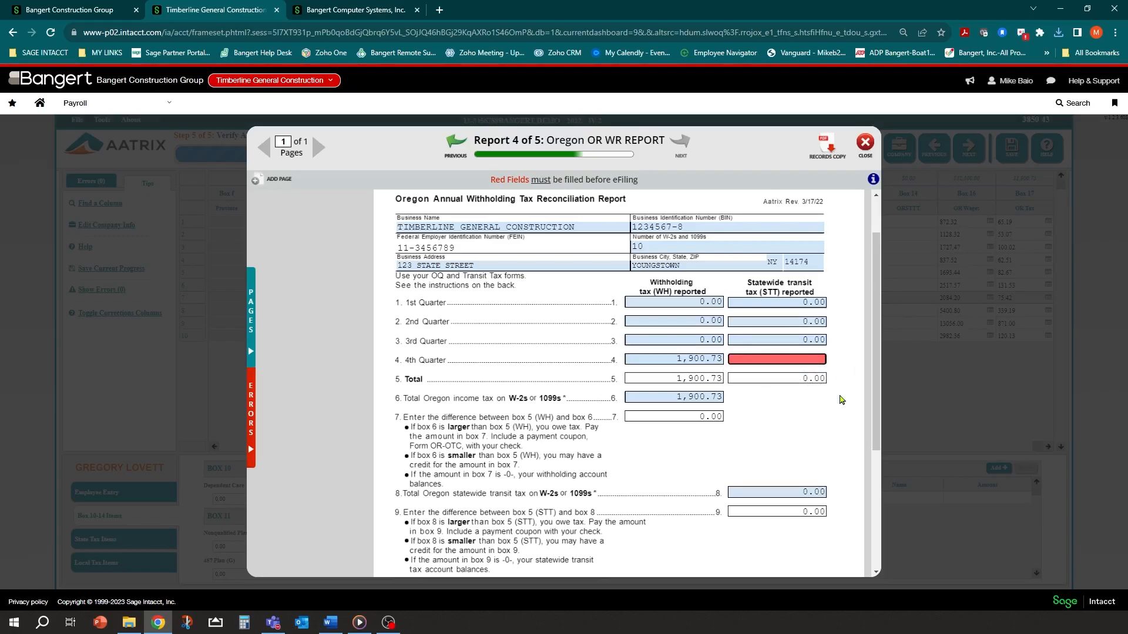
{"action": "type", "text": "1,900.73"}
Answer Yes to the retirement plan question, set the title to CONTROLLER, and advance to Employer W-2
{"action": "scroll", "coordinate": [828, 398], "scroll_direction": "down", "scroll_amount": 3}
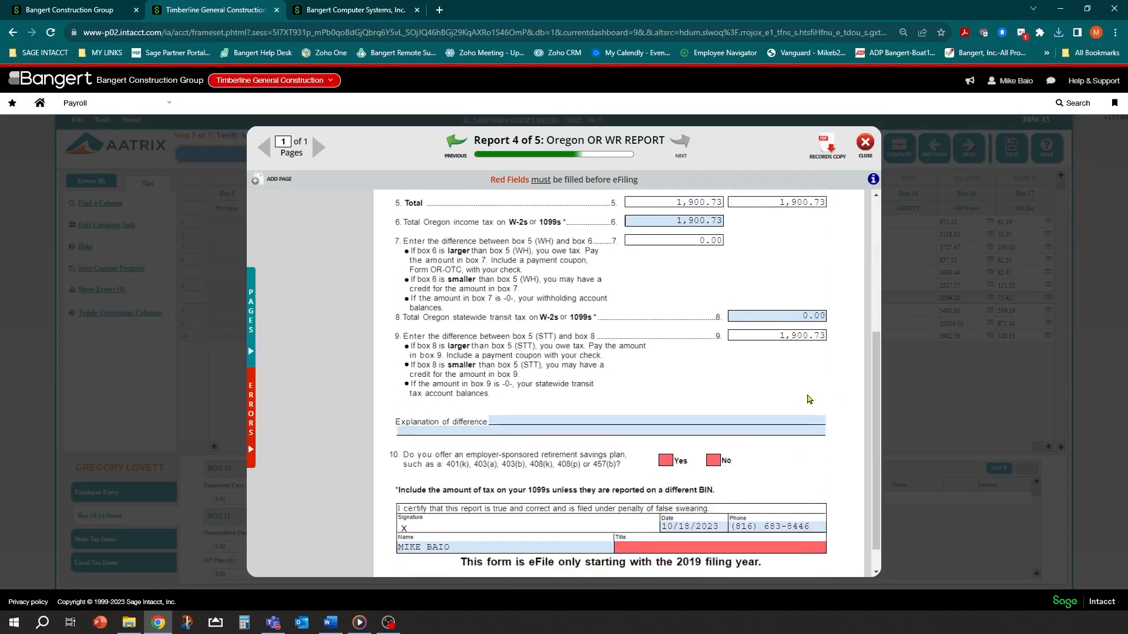
{"action": "scroll", "coordinate": [758, 383], "scroll_direction": "down", "scroll_amount": 1}
{"action": "left_click", "coordinate": [665, 429]}
{"action": "left_click", "coordinate": [654, 515]}
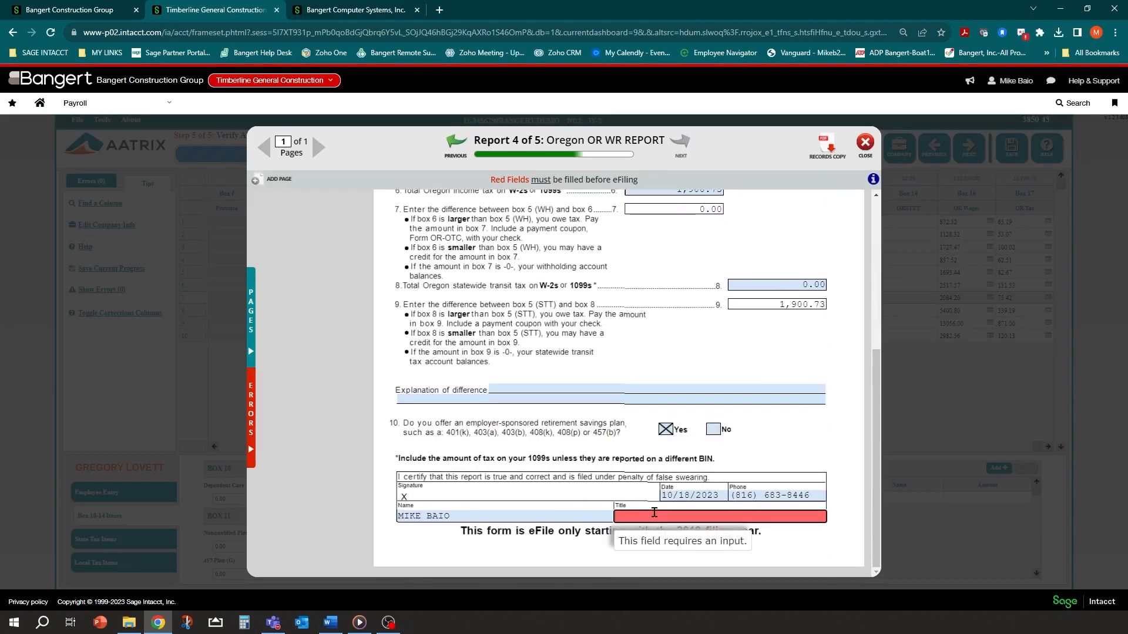
{"action": "type", "text": "controller"}
{"action": "left_click", "coordinate": [664, 332]}
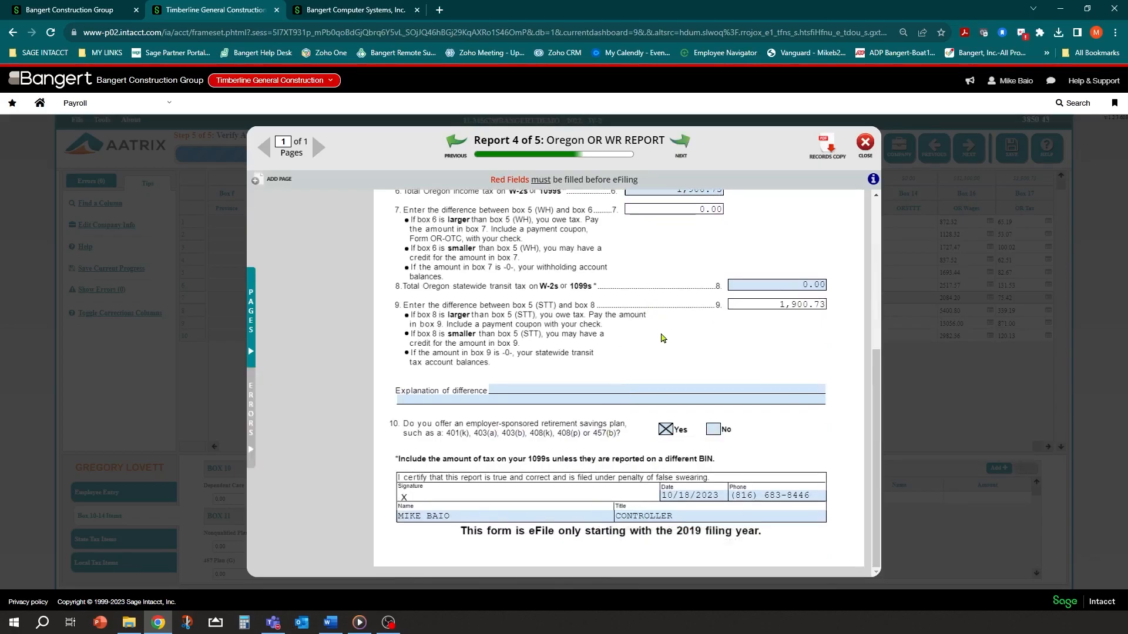
{"action": "scroll", "coordinate": [662, 338], "scroll_direction": "up", "scroll_amount": 5}
{"action": "left_click", "coordinate": [681, 154]}
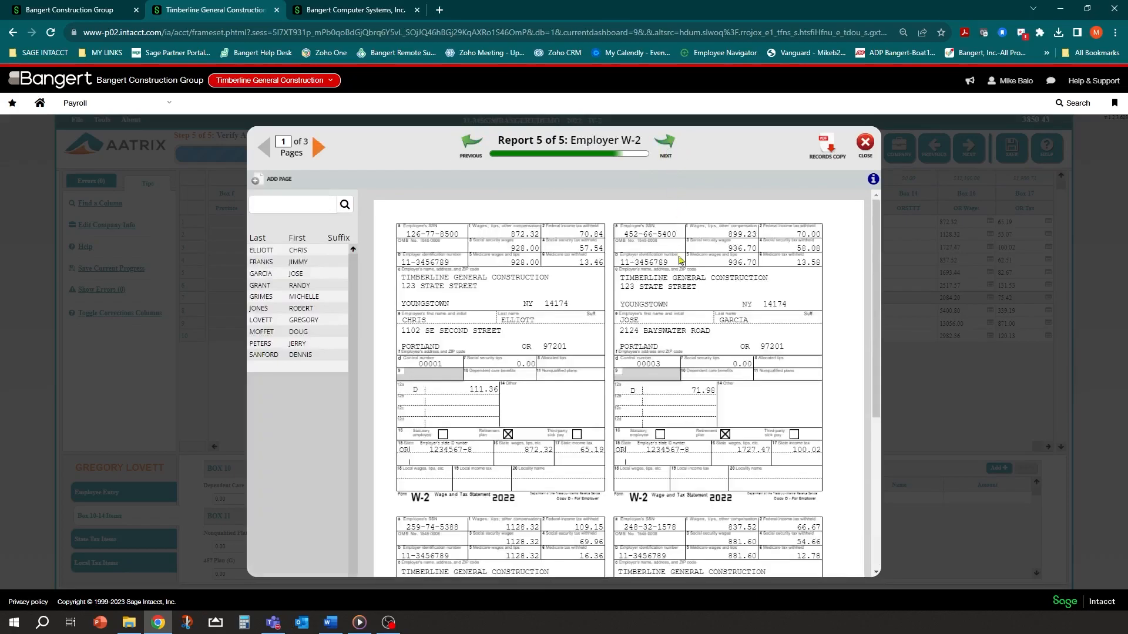
Save the Employer W-2 records copy as W-2_EMPLOYER.pdf, then finish the reports to begin eFiling
{"action": "scroll", "coordinate": [578, 368], "scroll_direction": "down", "scroll_amount": 5}
{"action": "scroll", "coordinate": [579, 377], "scroll_direction": "up", "scroll_amount": 3}
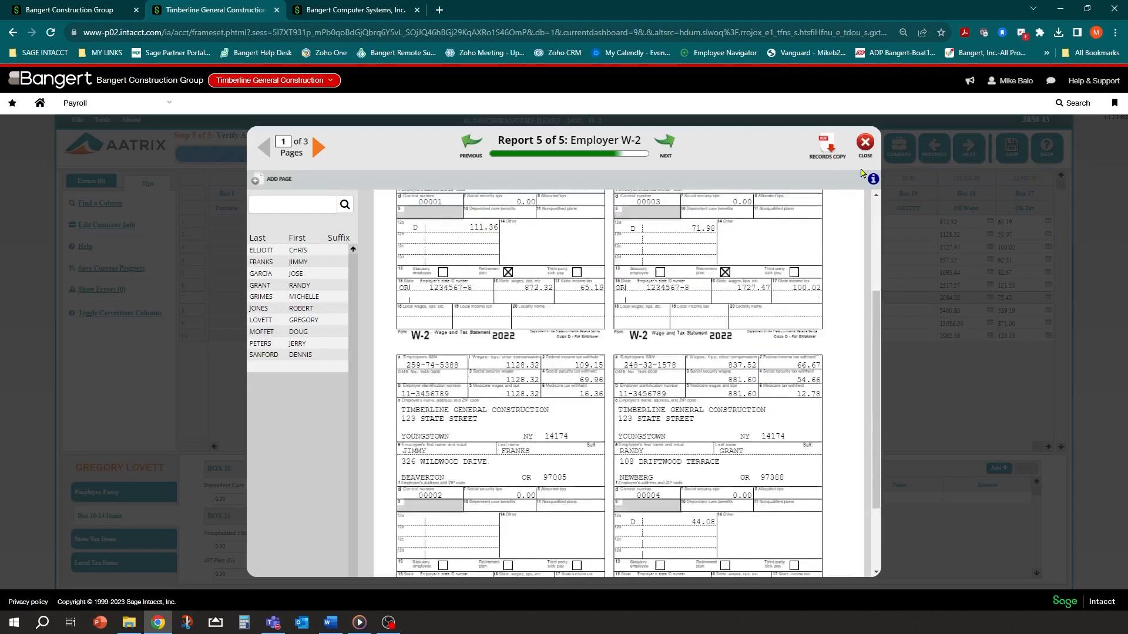
{"action": "left_click", "coordinate": [828, 153]}
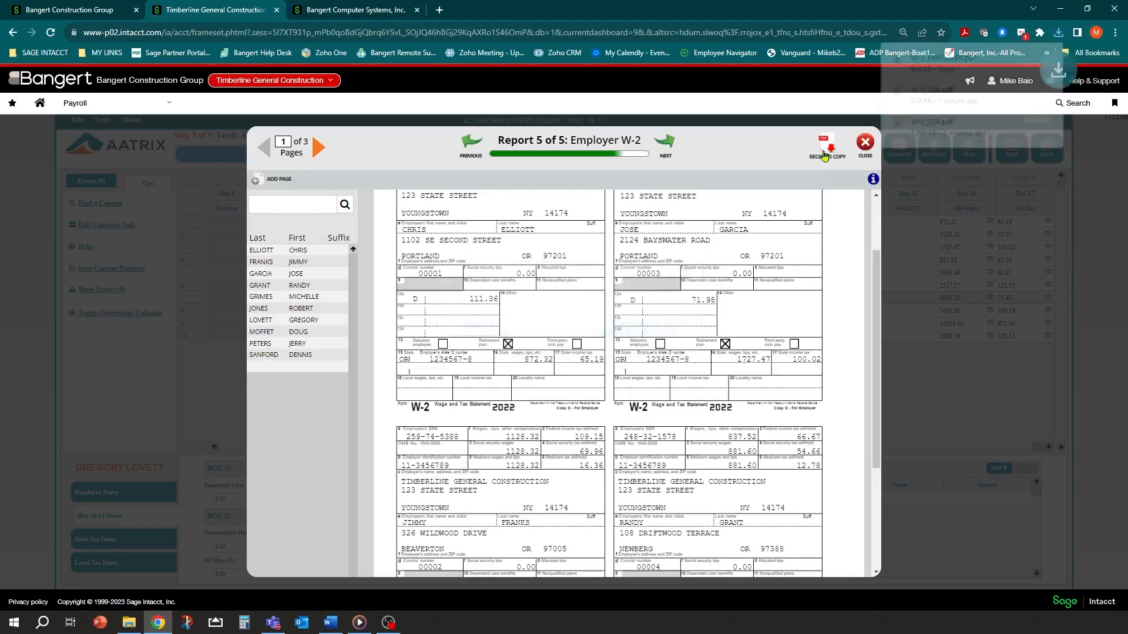
{"action": "scroll", "coordinate": [568, 336], "scroll_direction": "up", "scroll_amount": 2}
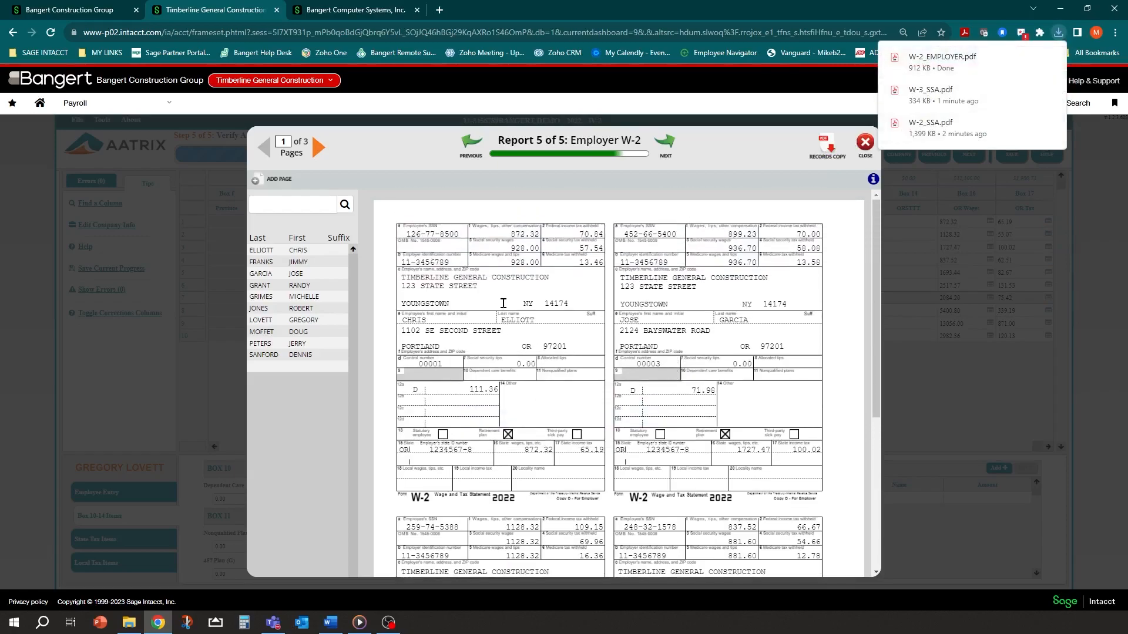
{"action": "scroll", "coordinate": [683, 389], "scroll_direction": "down", "scroll_amount": 5}
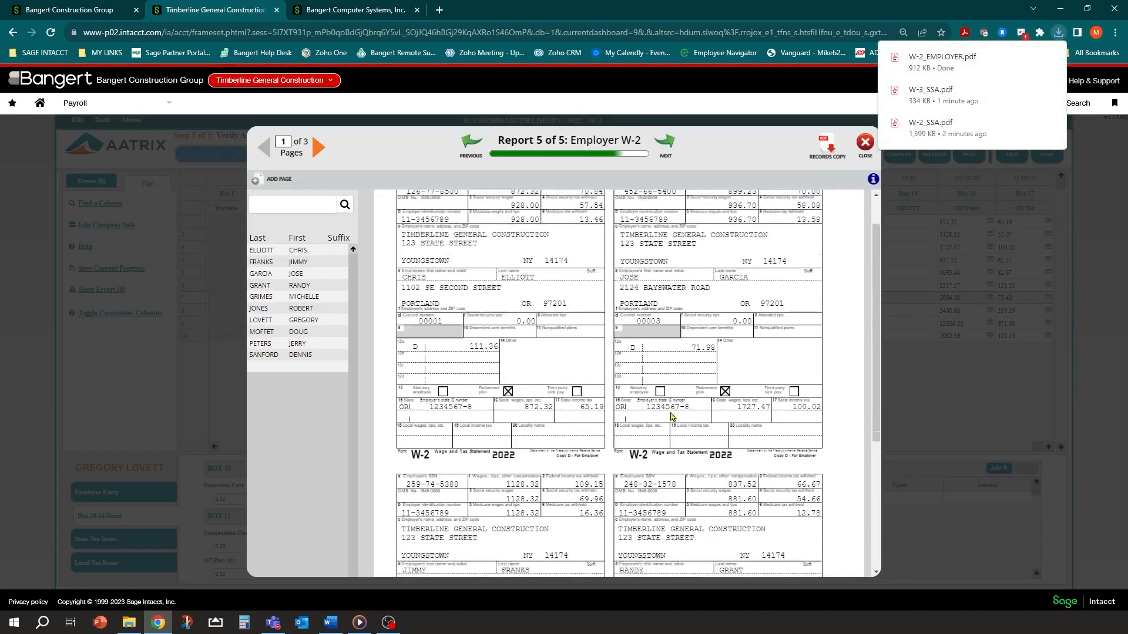
{"action": "scroll", "coordinate": [598, 364], "scroll_direction": "up", "scroll_amount": 5}
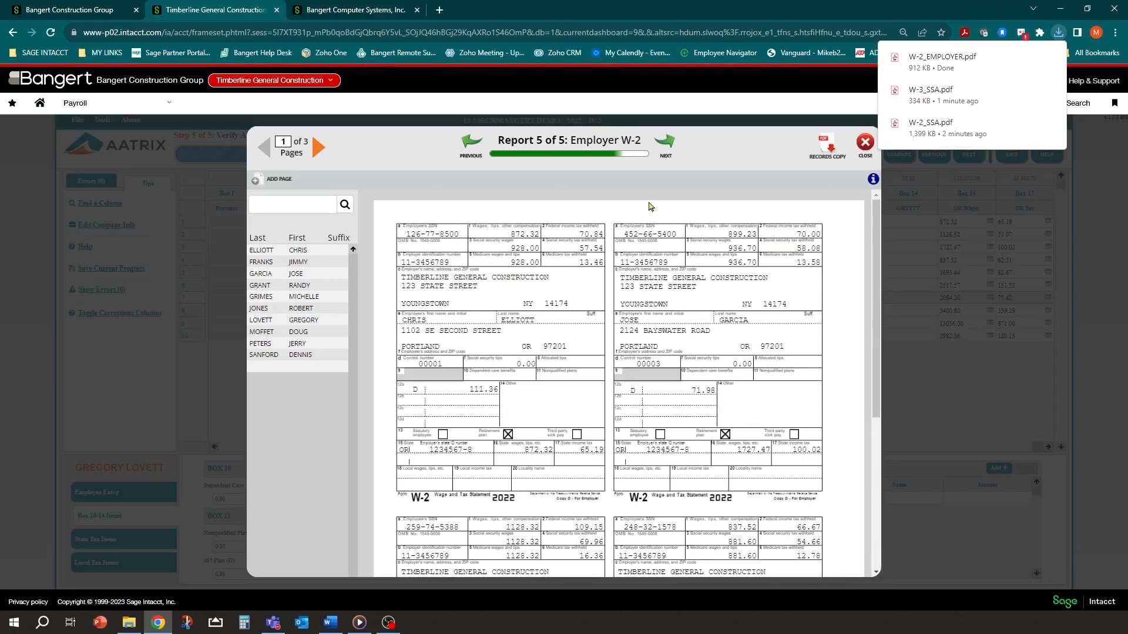
{"action": "left_click", "coordinate": [668, 142]}
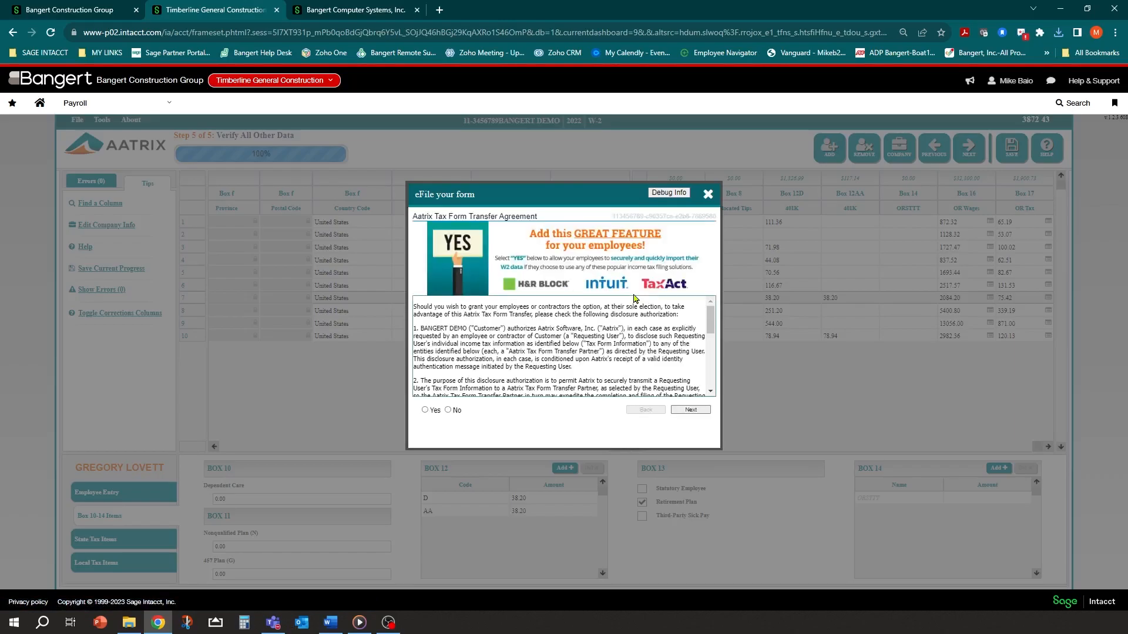
Read the Tax Form Transfer Agreement, answer No, and continue to Pricing Information
{"action": "scroll", "coordinate": [523, 352], "scroll_direction": "down", "scroll_amount": 10}
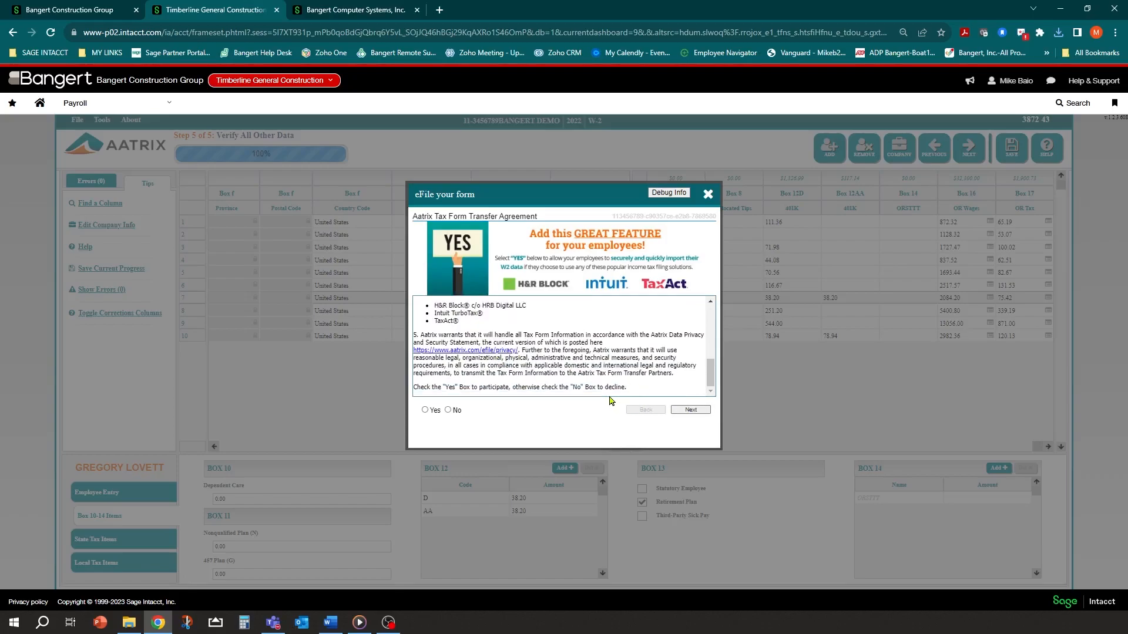
{"action": "scroll", "coordinate": [604, 375], "scroll_direction": "up", "scroll_amount": 10}
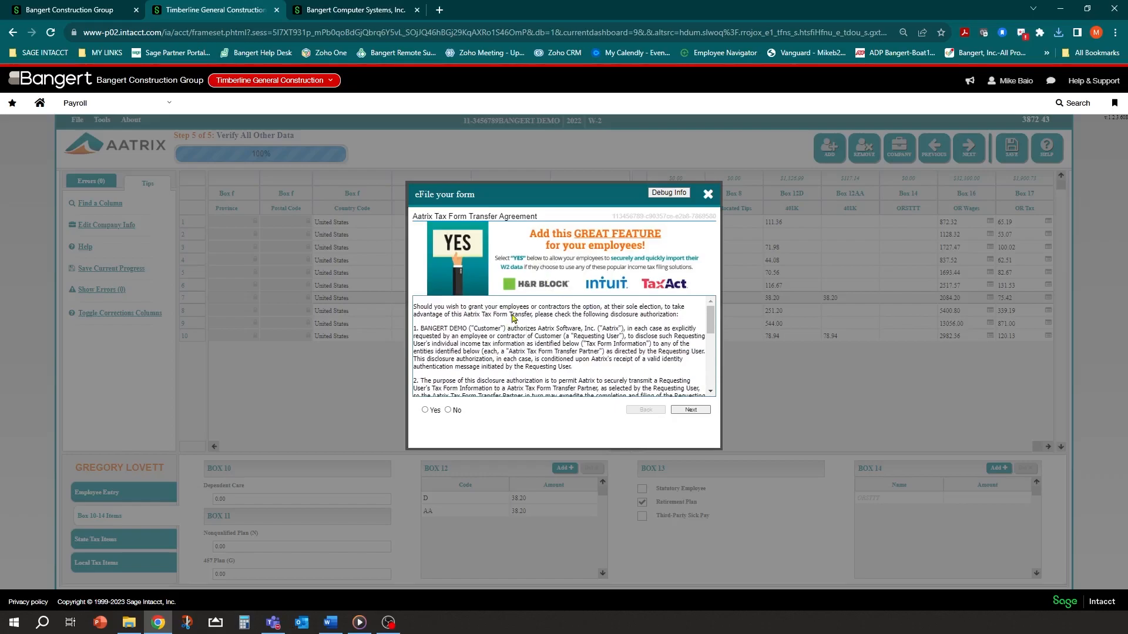
{"action": "scroll", "coordinate": [541, 325], "scroll_direction": "down", "scroll_amount": 10}
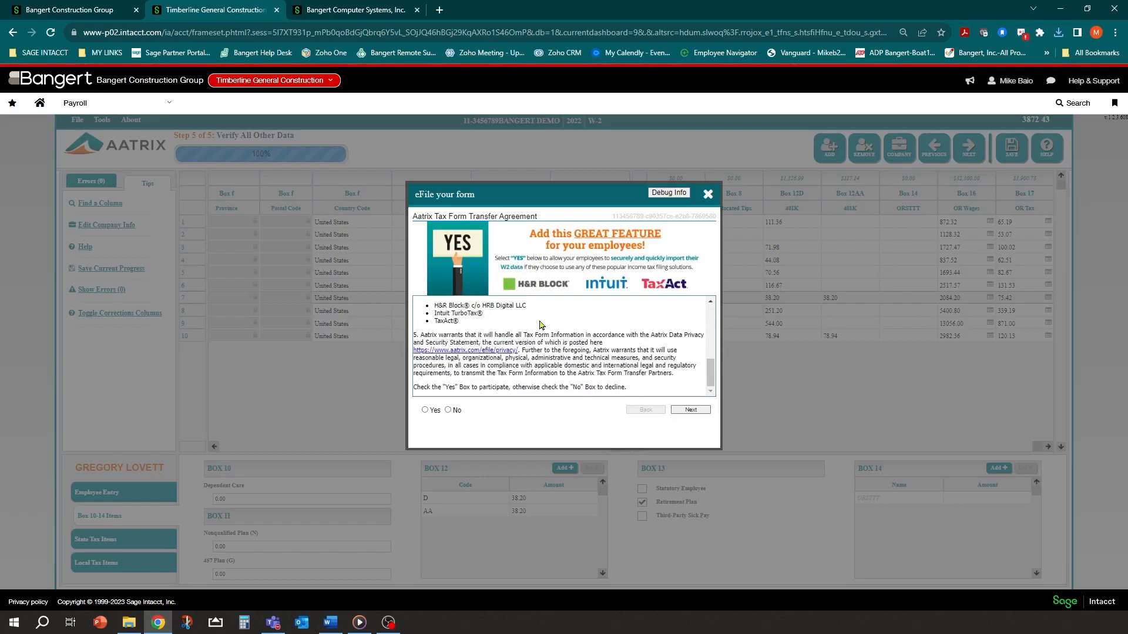
{"action": "left_click", "coordinate": [448, 411]}
{"action": "left_click", "coordinate": [699, 410]}
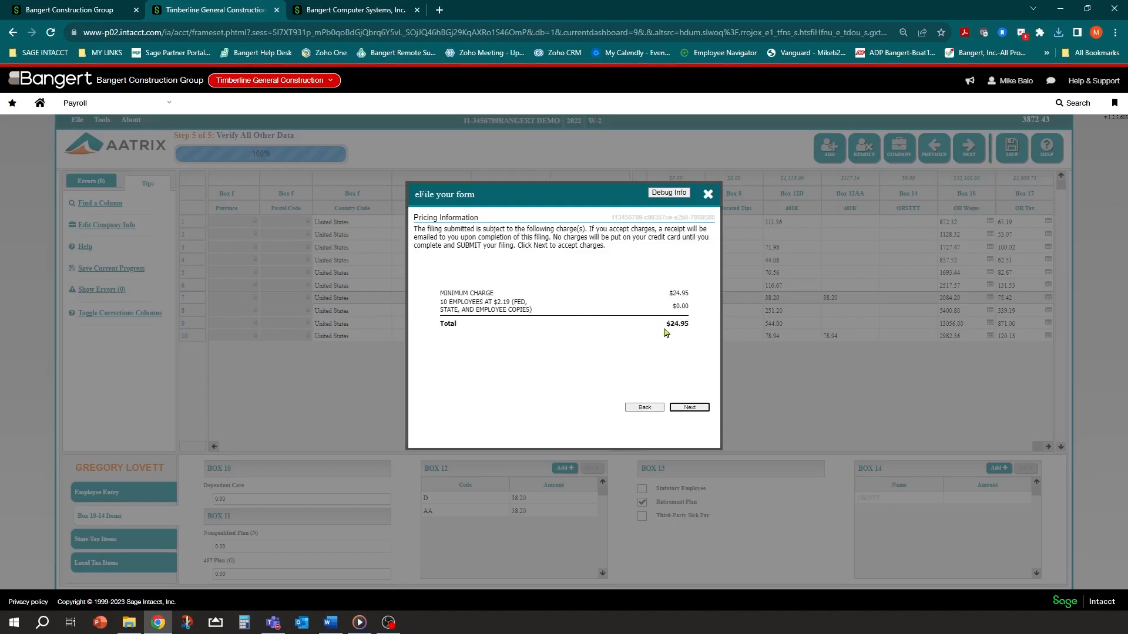
Accept the $24.95 charge and continue past the submission dates and employee copy deadline pages
{"action": "left_click", "coordinate": [685, 412]}
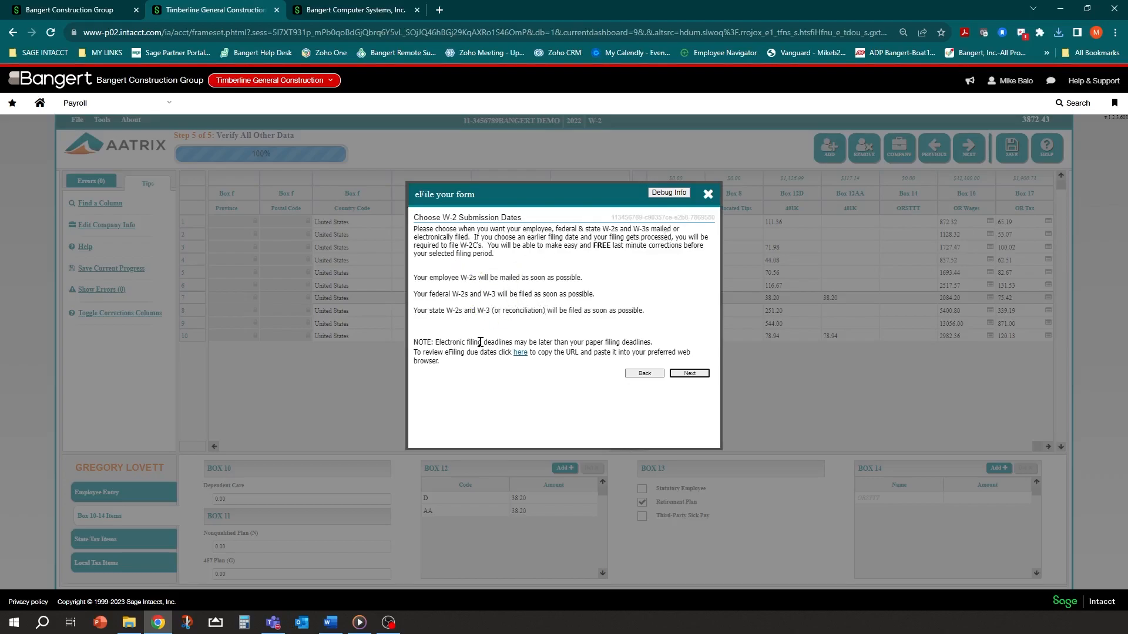
{"action": "left_click", "coordinate": [689, 373]}
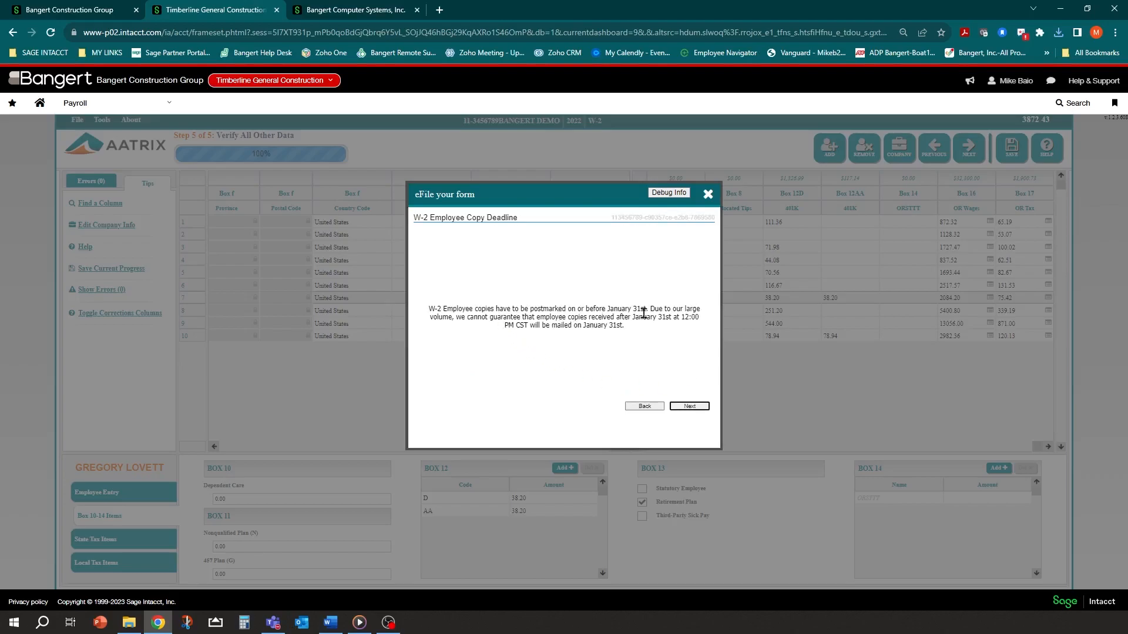
{"action": "left_click", "coordinate": [689, 408]}
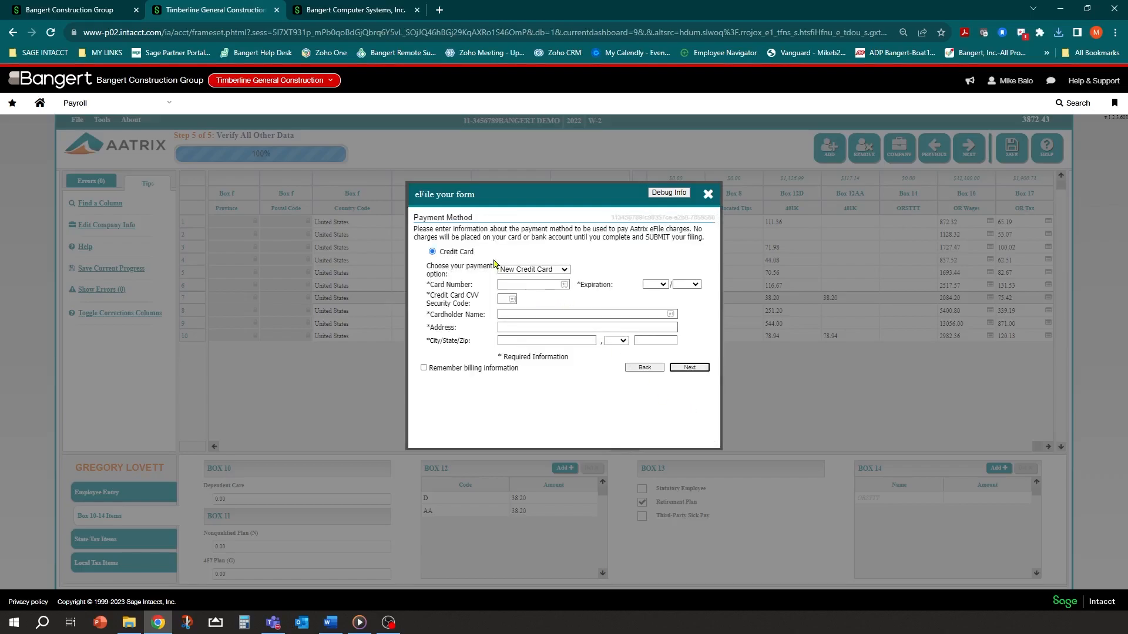